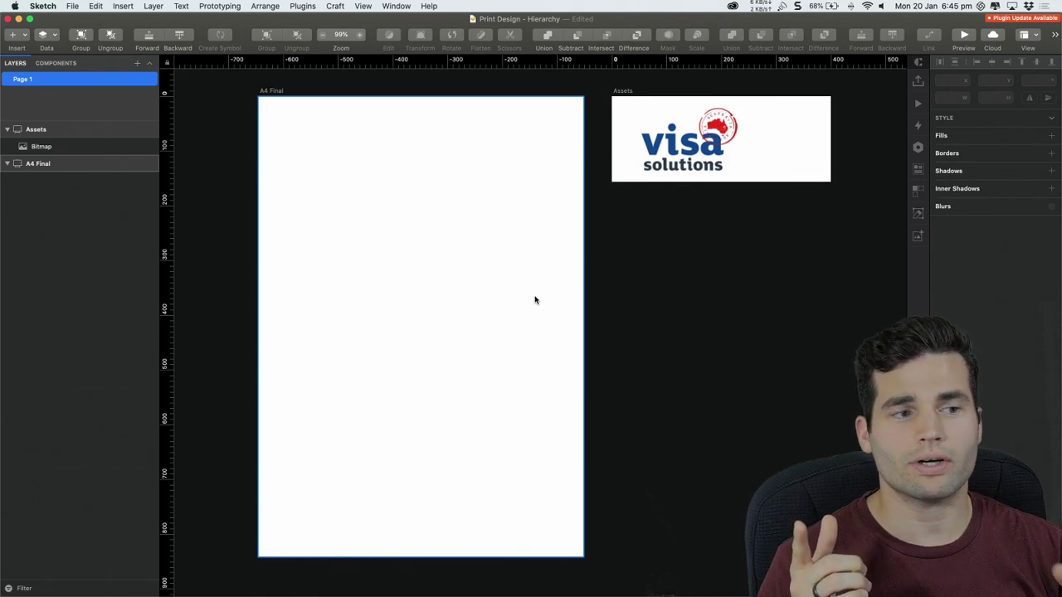
Scale the Visa Solutions logo down slightly and shift it a little left within the Assets artboard
click(719, 164)
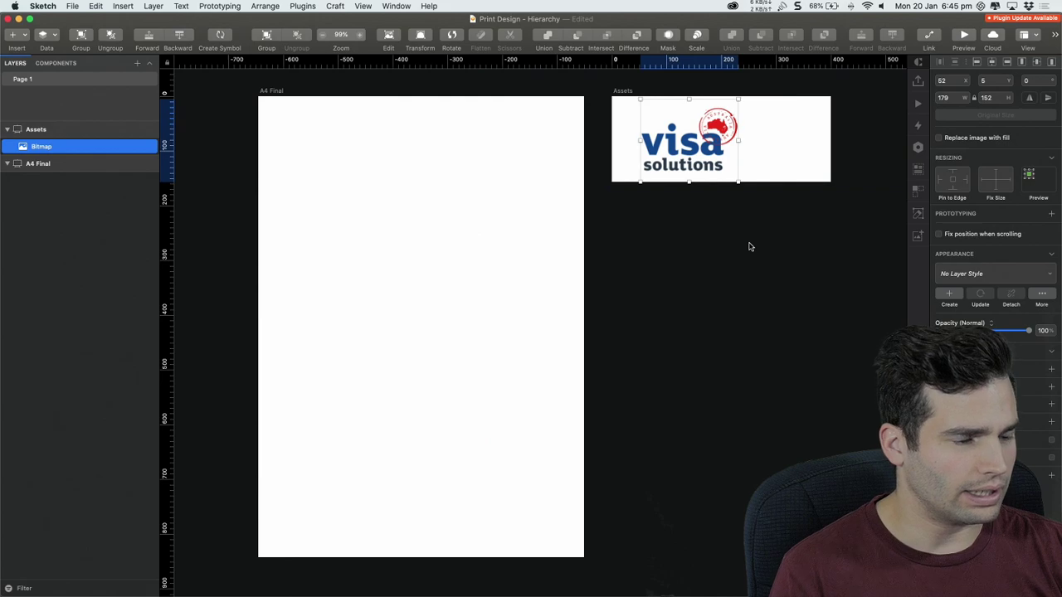
click(749, 246)
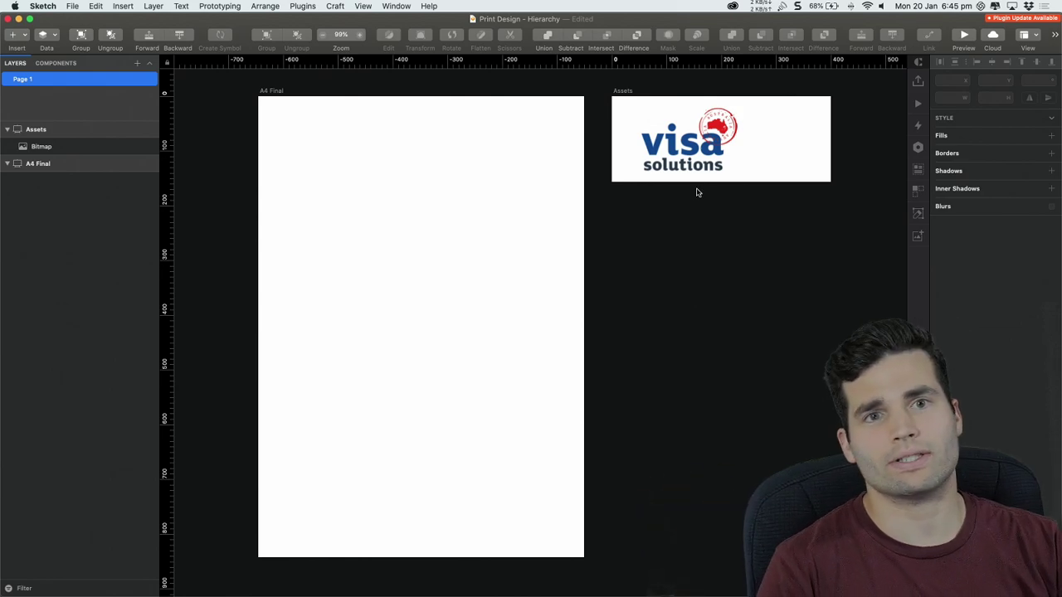
click(718, 174)
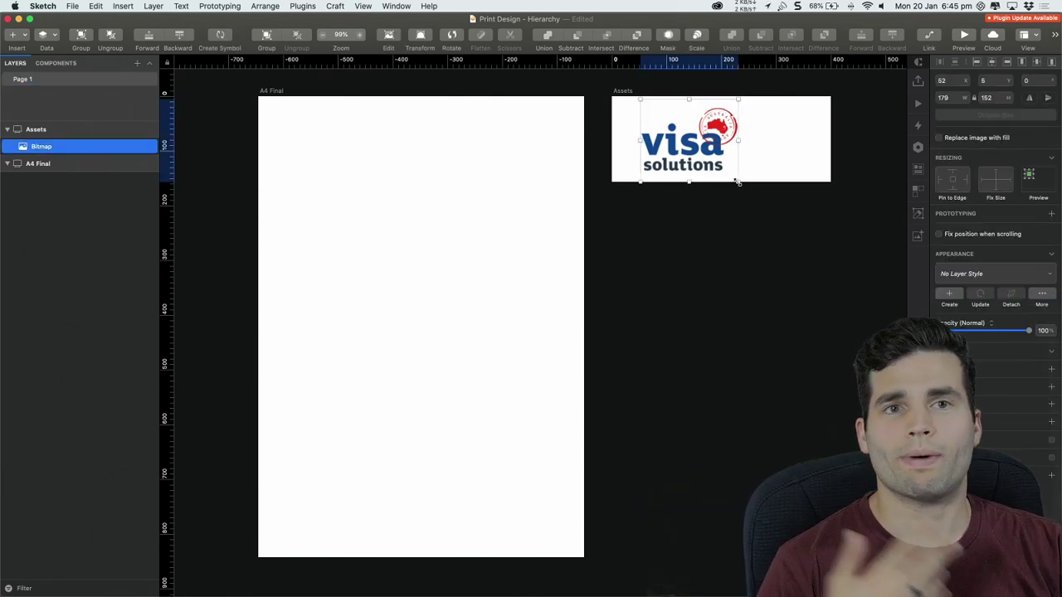
drag(738, 181, 732, 175)
click(767, 233)
drag(707, 134, 698, 136)
click(761, 225)
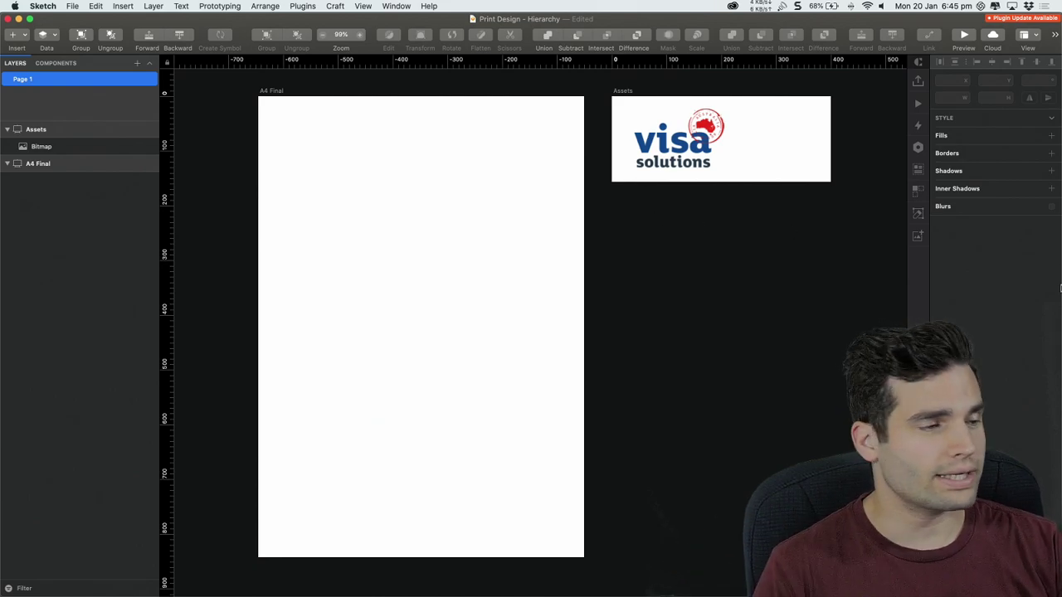
Switch to Chrome, open the Example text Google Doc, and read its title and the "Who are we?" paragraph
key(super+Tab)
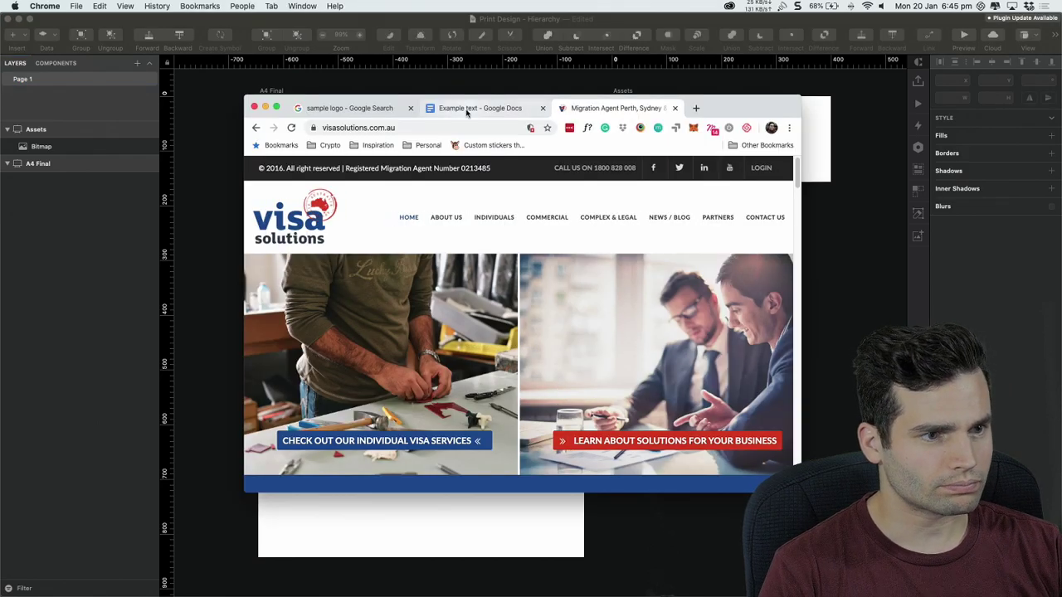
click(469, 109)
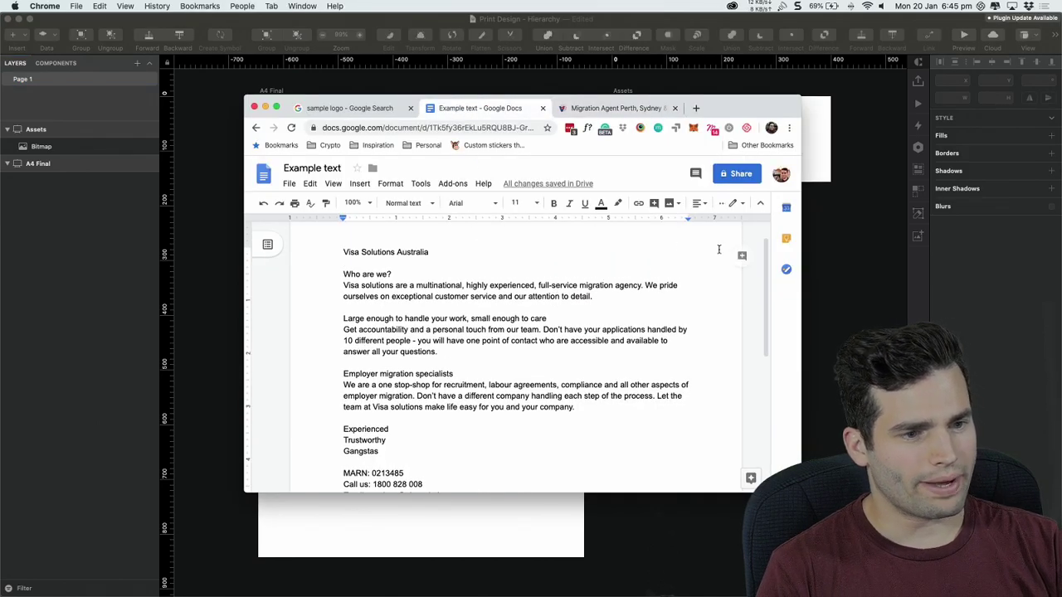
drag(316, 247, 464, 244)
click(464, 244)
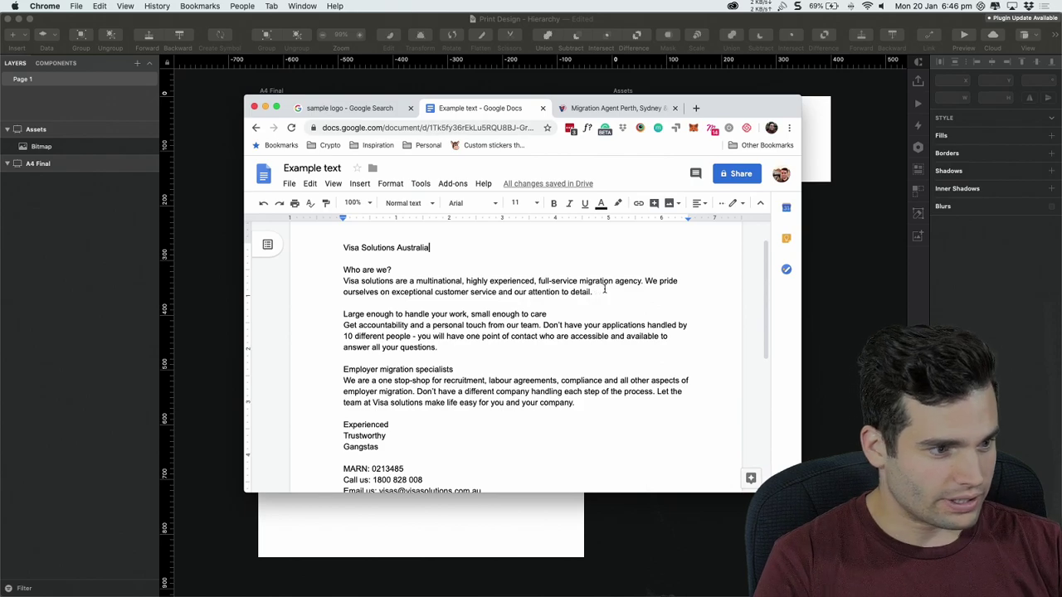
drag(617, 291, 646, 282)
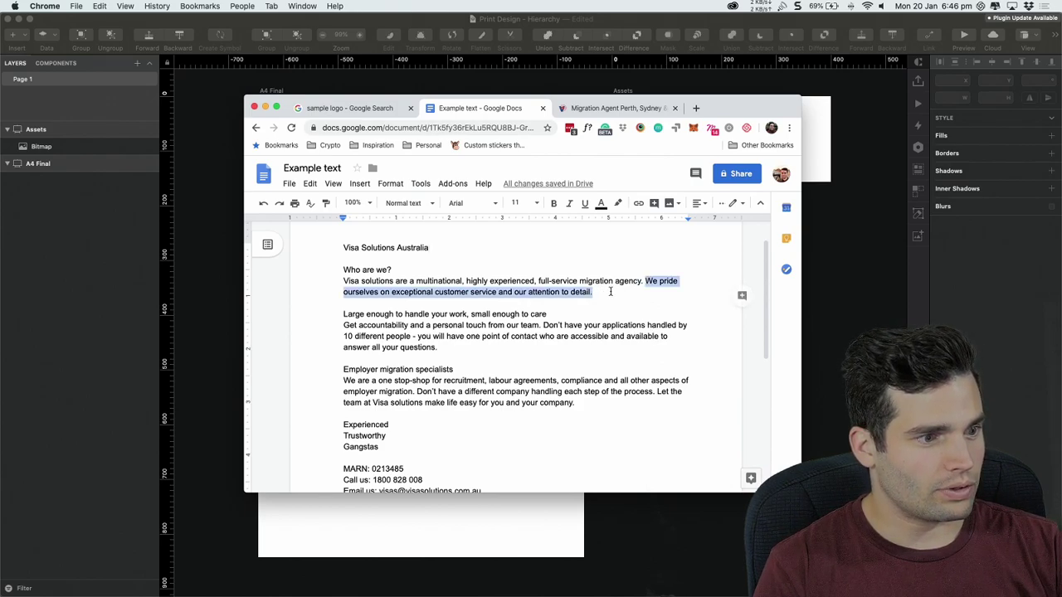
click(611, 291)
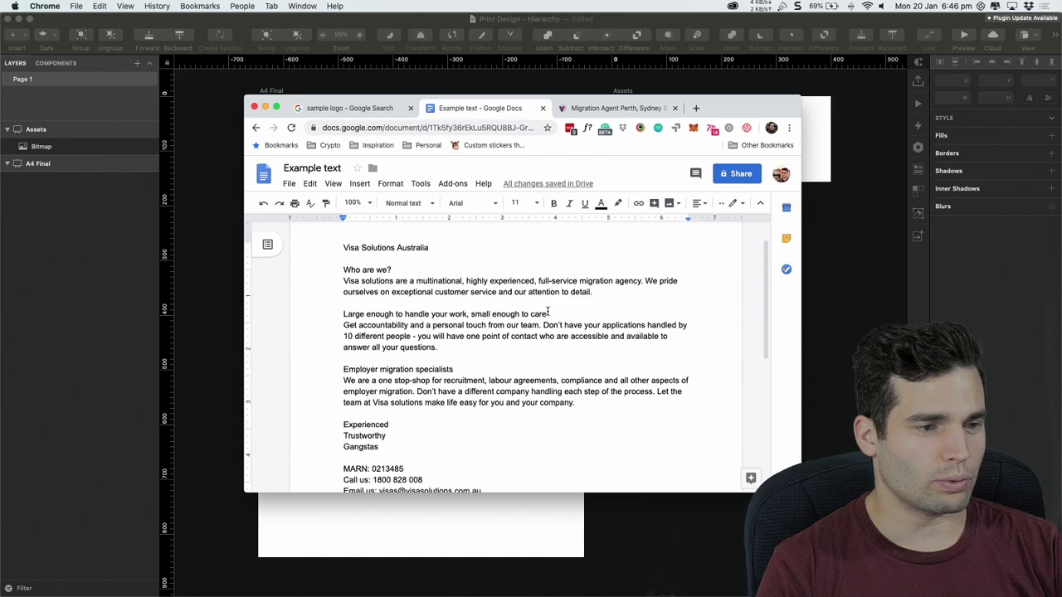
Compare the "Who are we?" and "Large enough to handle your work, small enough to care" headings and read the latter's paragraph
drag(344, 314, 569, 314)
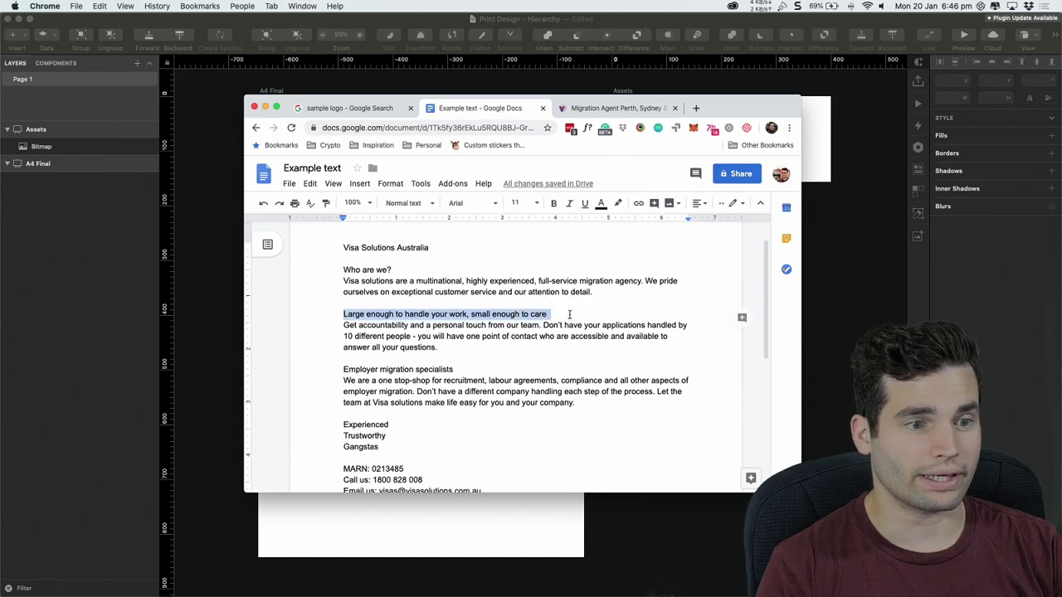
drag(344, 272, 396, 270)
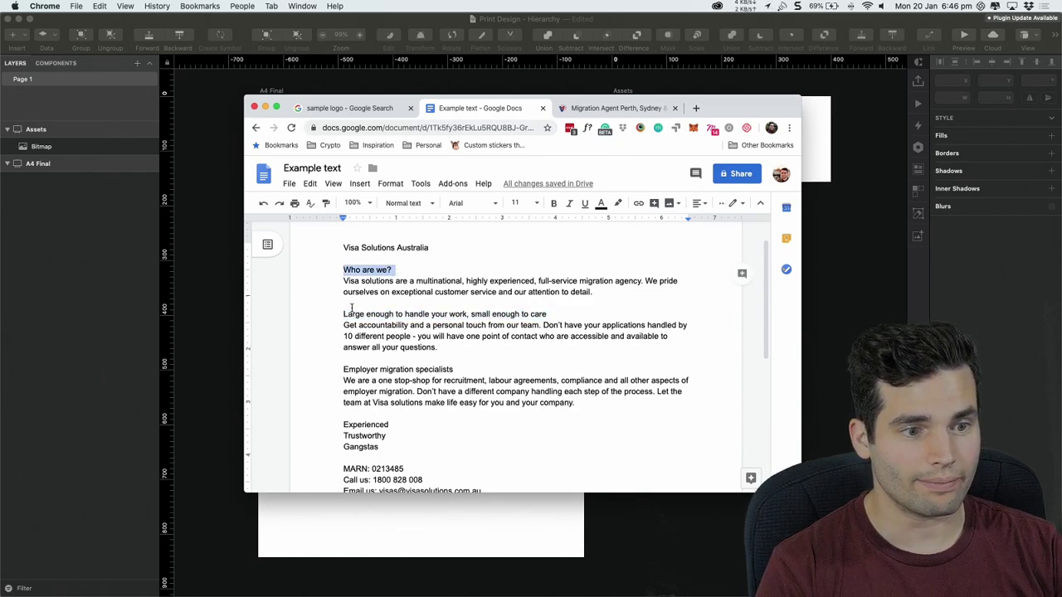
click(345, 314)
drag(344, 314, 562, 311)
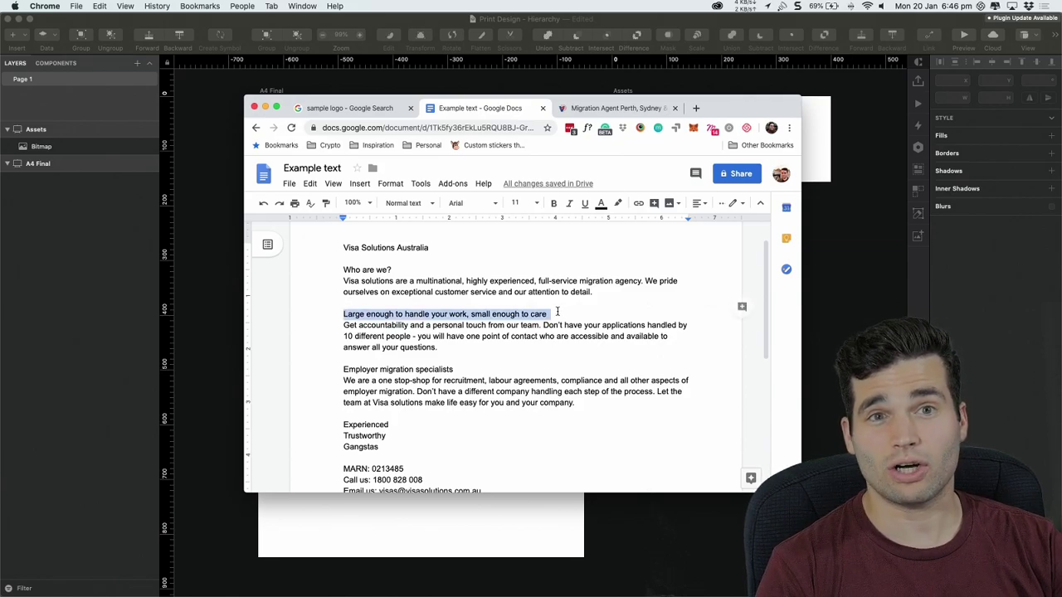
click(438, 347)
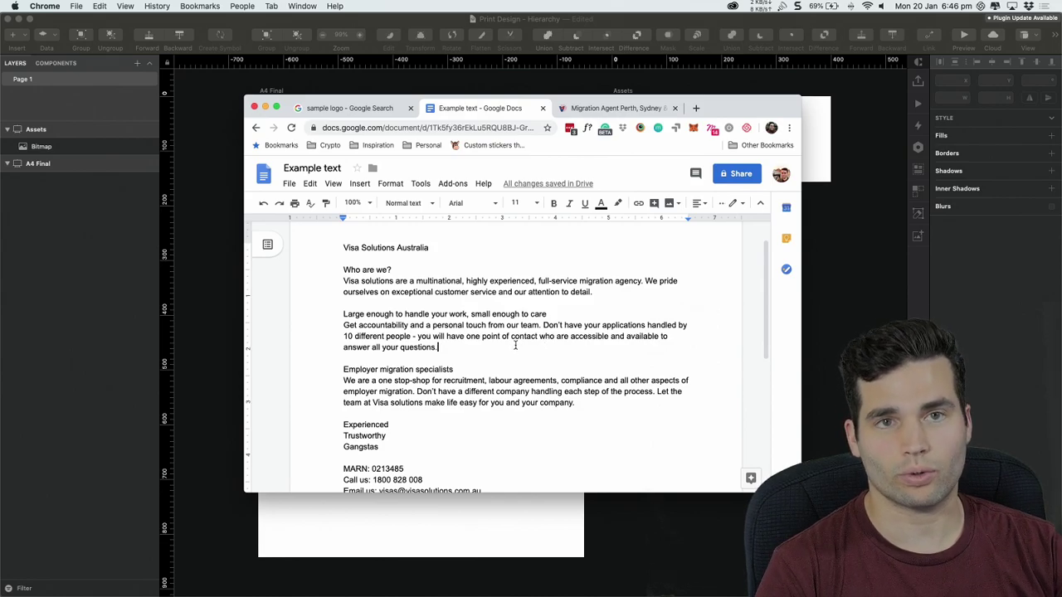
drag(464, 352, 346, 305)
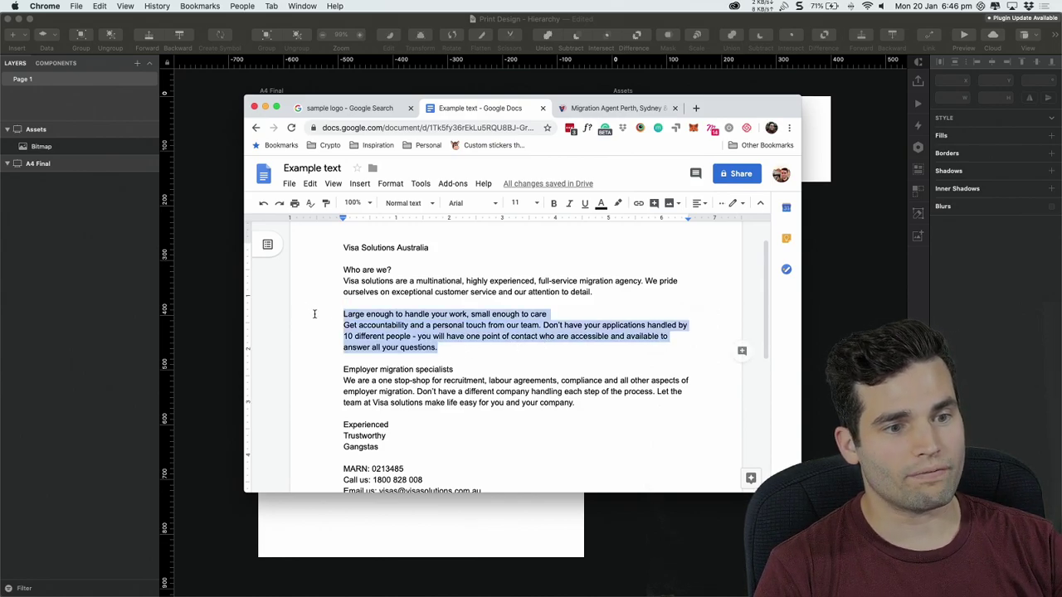
click(471, 352)
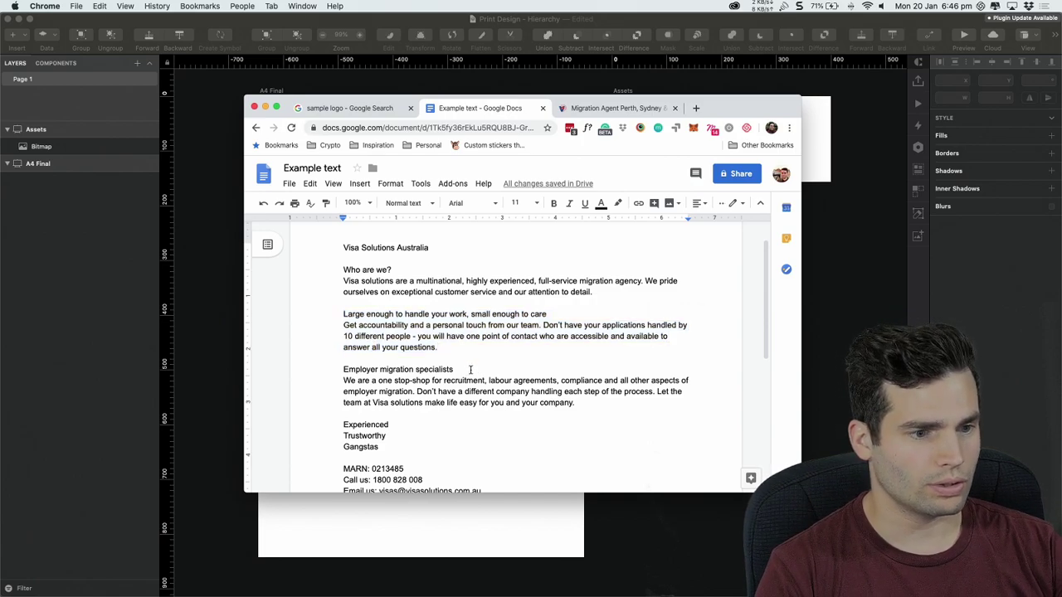
Examine the "Employer migration specialists" heading and its section in the document
scroll(470, 369, down, 1)
scroll(327, 329, down, 1)
click(462, 324)
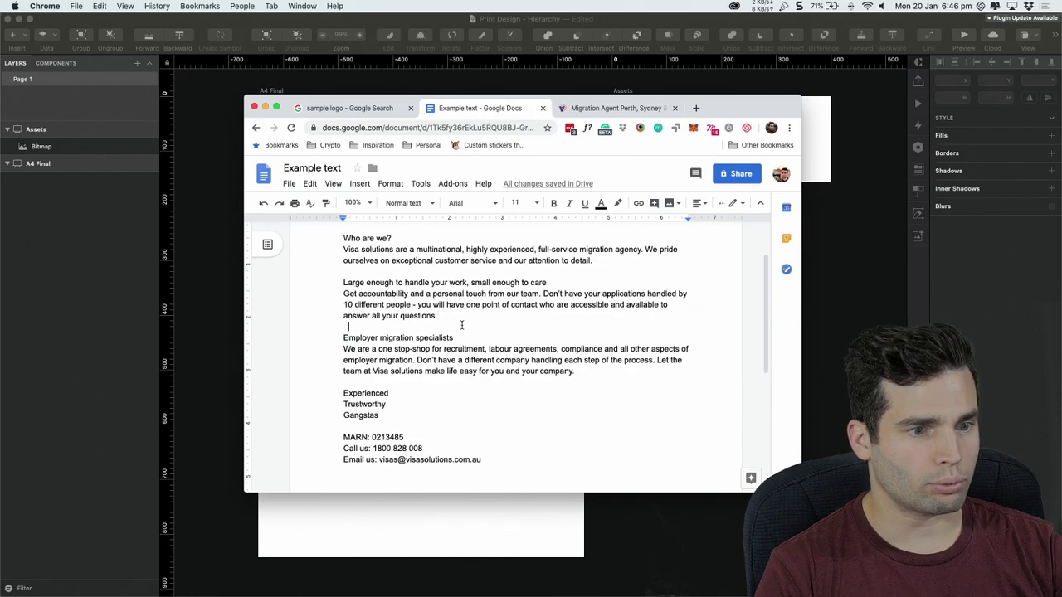
drag(463, 333, 323, 339)
click(462, 338)
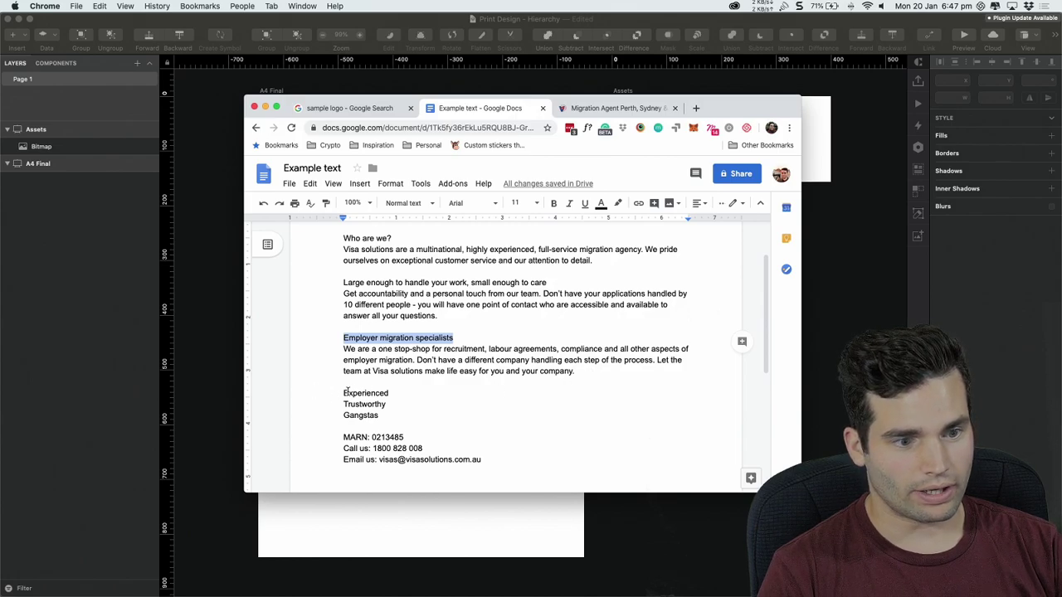
Examine the three-line list Experienced, Trustworthy, Gangstas below the employer migration section
drag(346, 392, 397, 422)
click(396, 422)
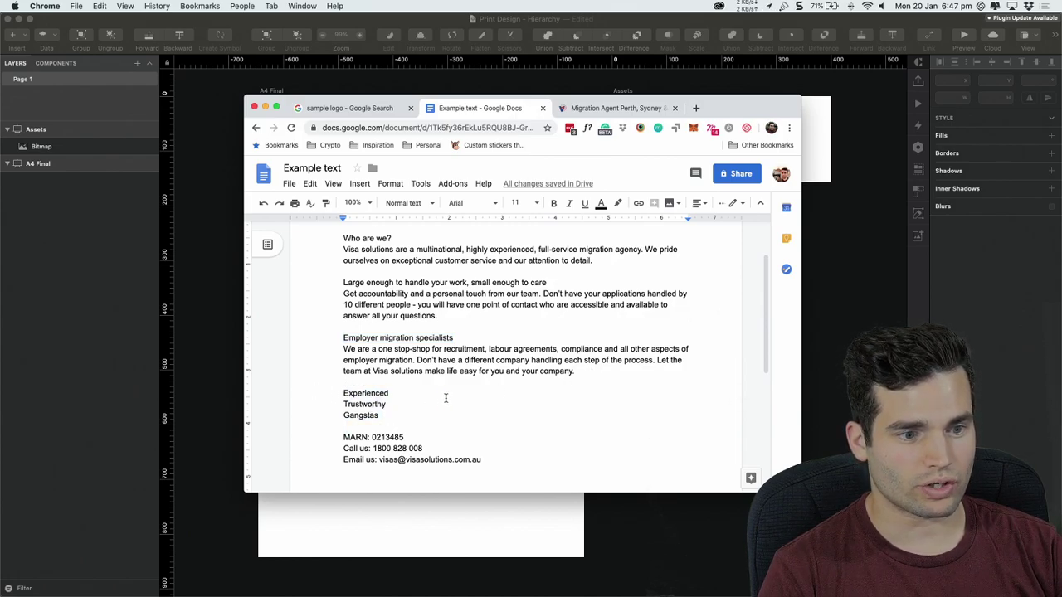
double_click(347, 415)
click(348, 415)
double_click(349, 415)
click(378, 415)
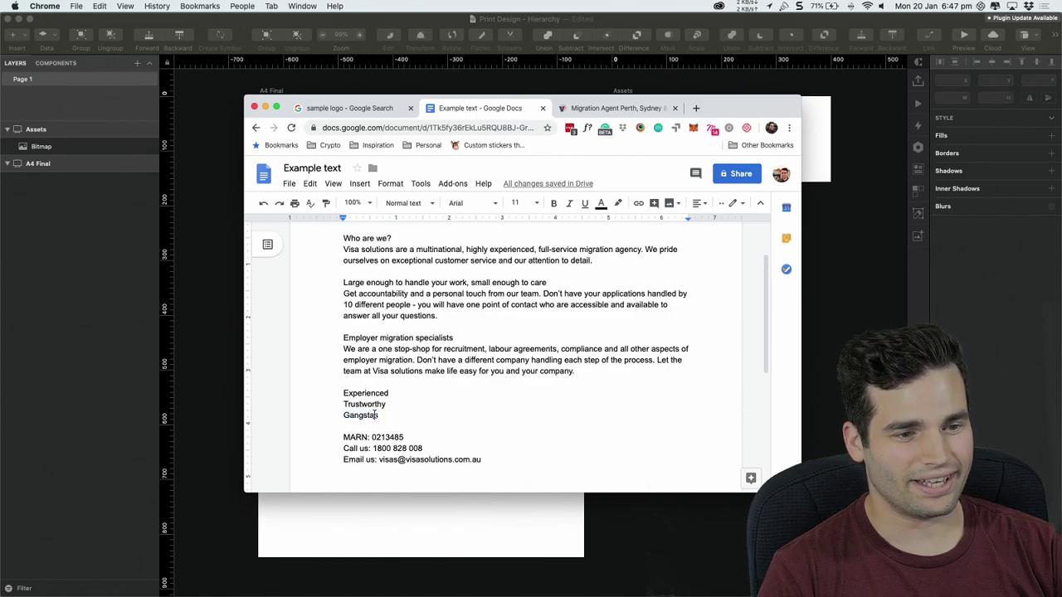
drag(377, 415, 345, 395)
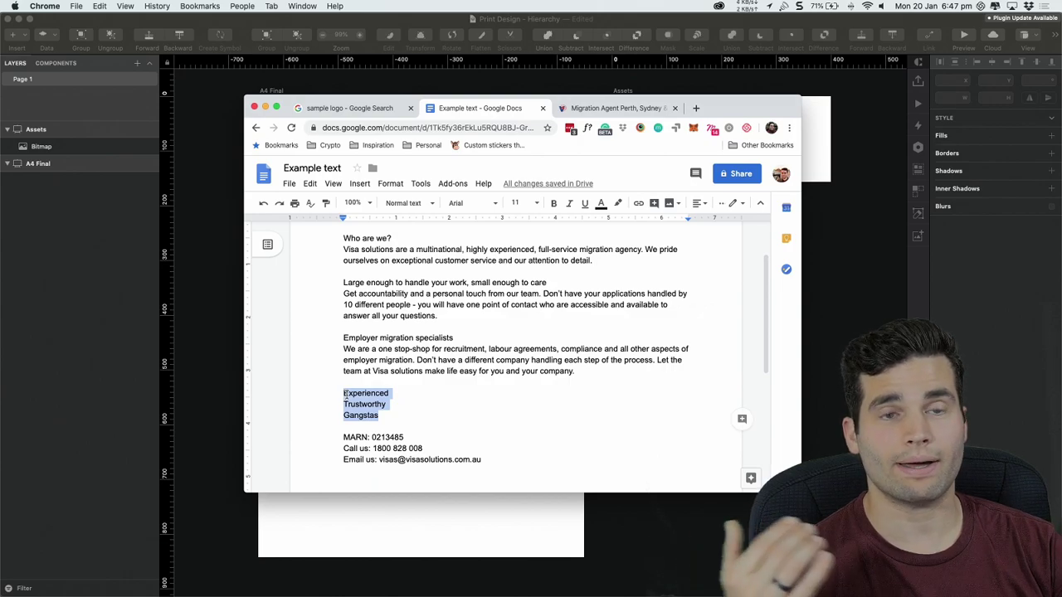
click(392, 427)
double_click(387, 415)
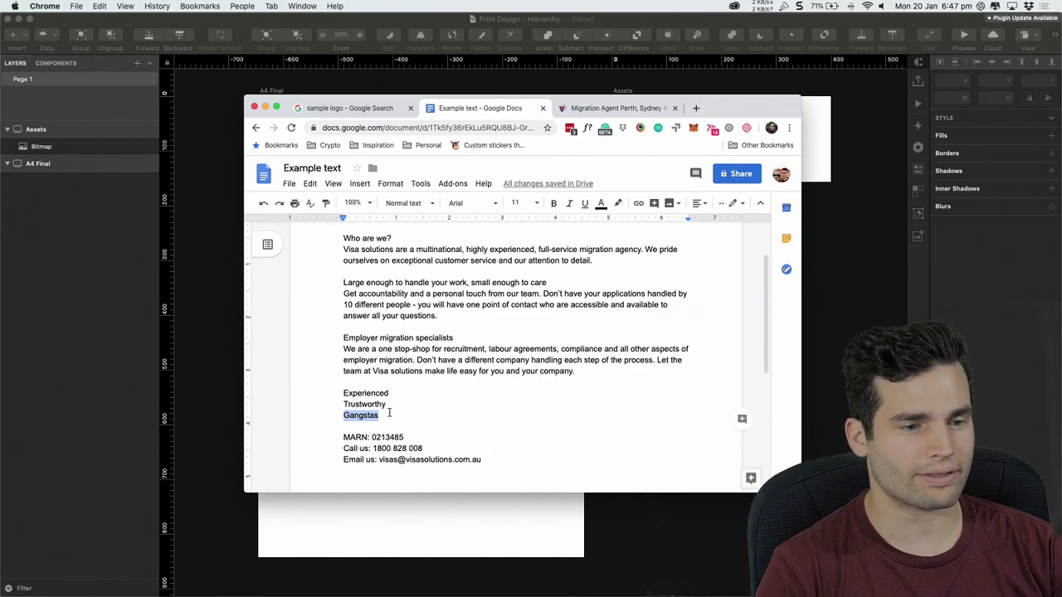
click(390, 404)
click(391, 395)
drag(341, 391, 407, 419)
click(346, 427)
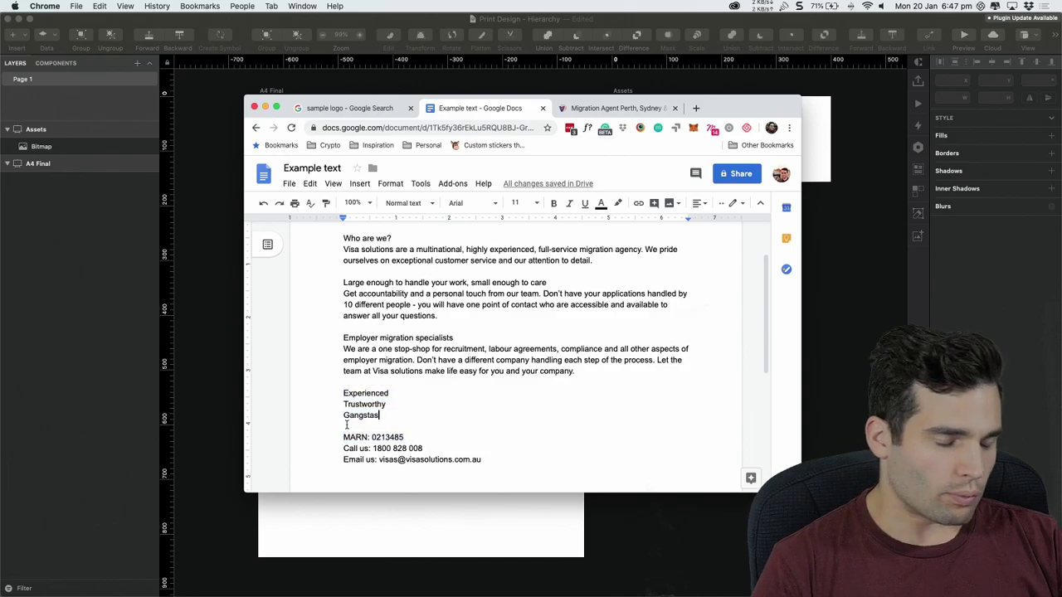
Examine the registration number, phone and e-mail lines at the end of the document
drag(344, 433, 488, 457)
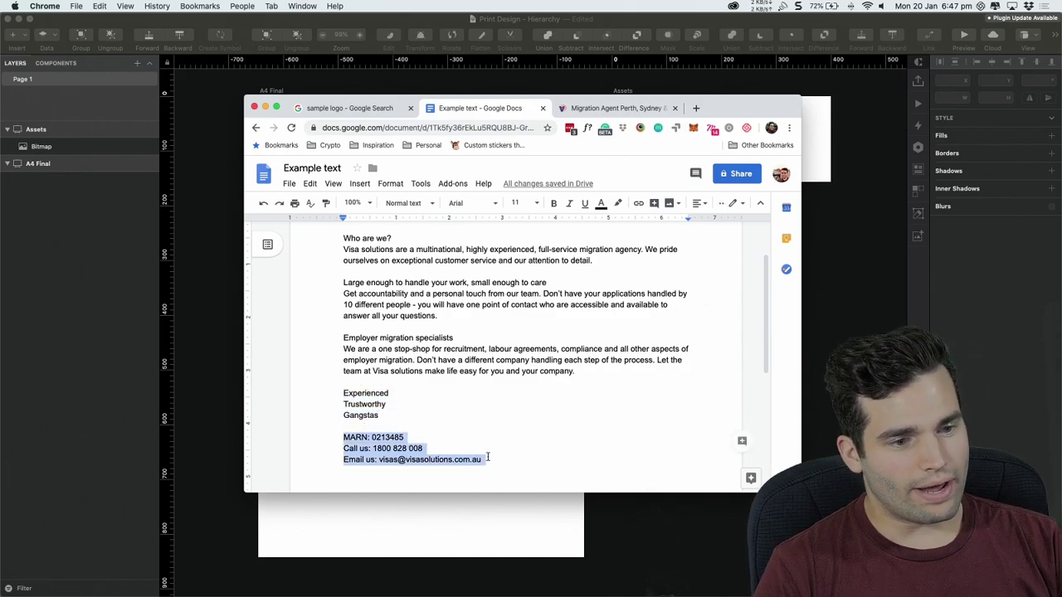
scroll(488, 457, down, 1)
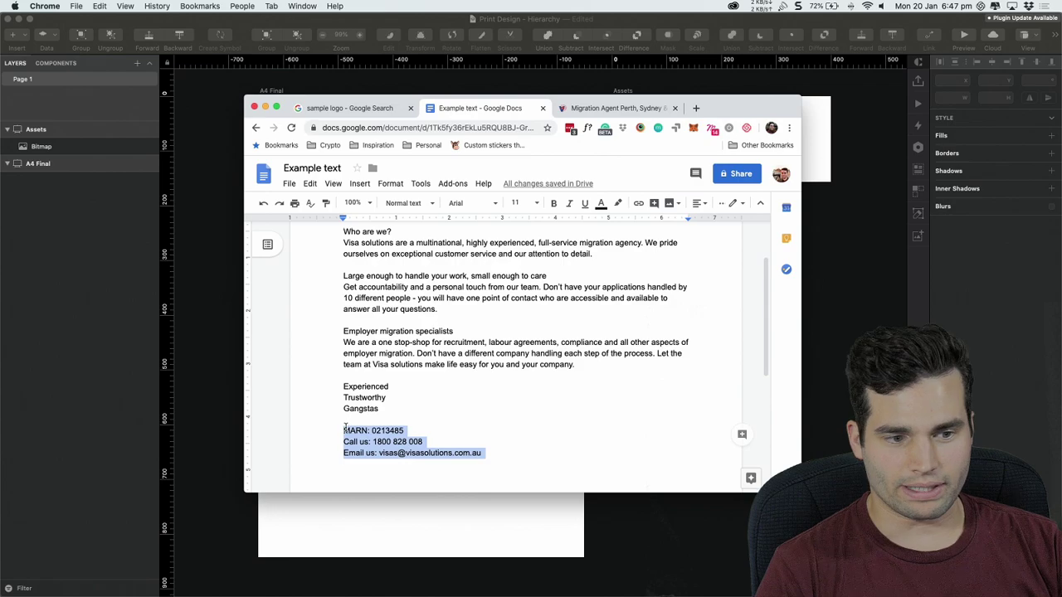
drag(349, 441, 442, 440)
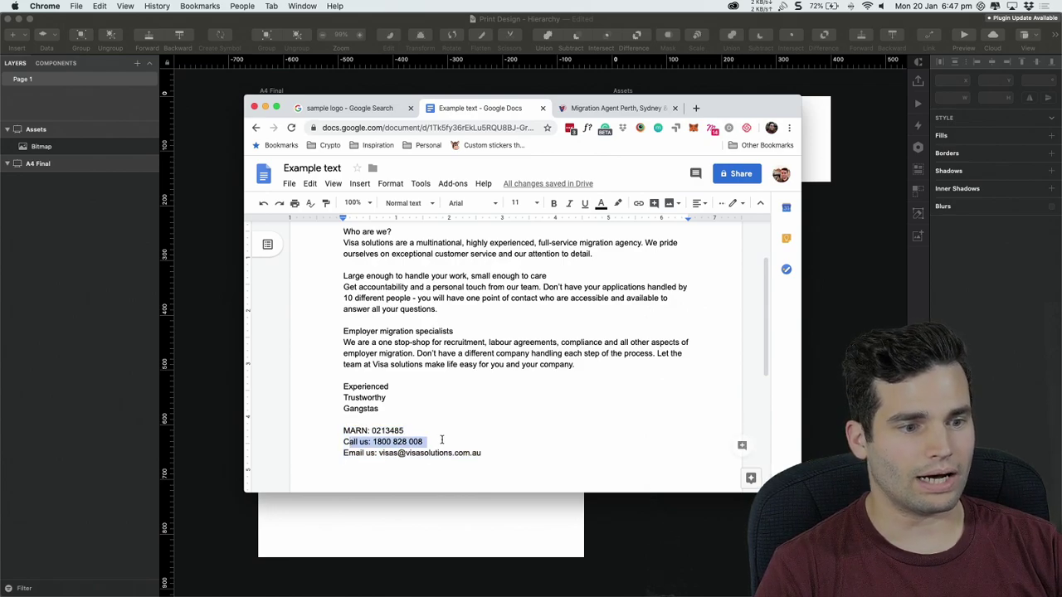
drag(349, 454, 472, 456)
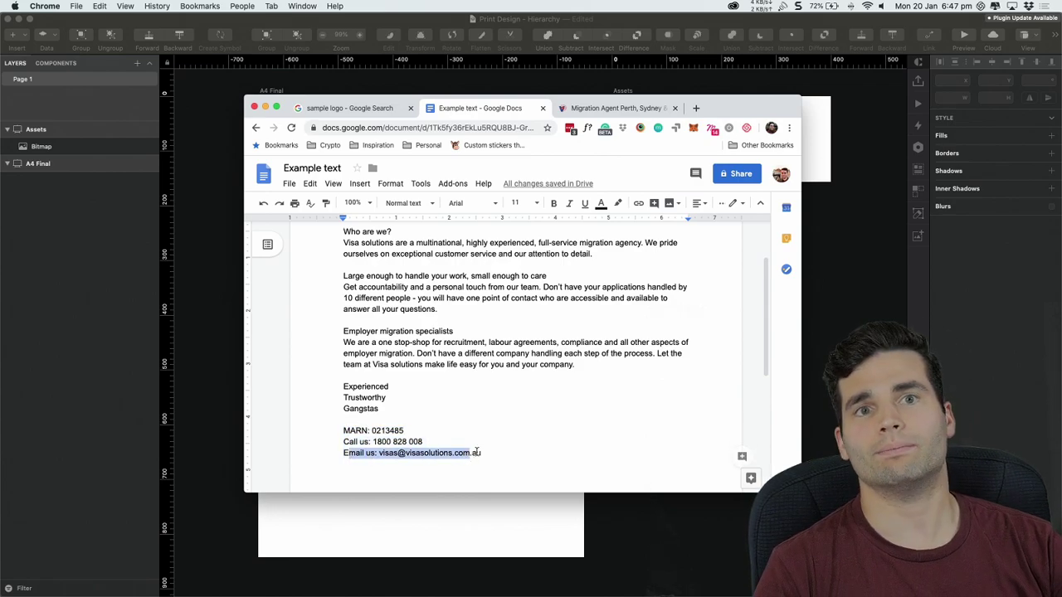
click(478, 454)
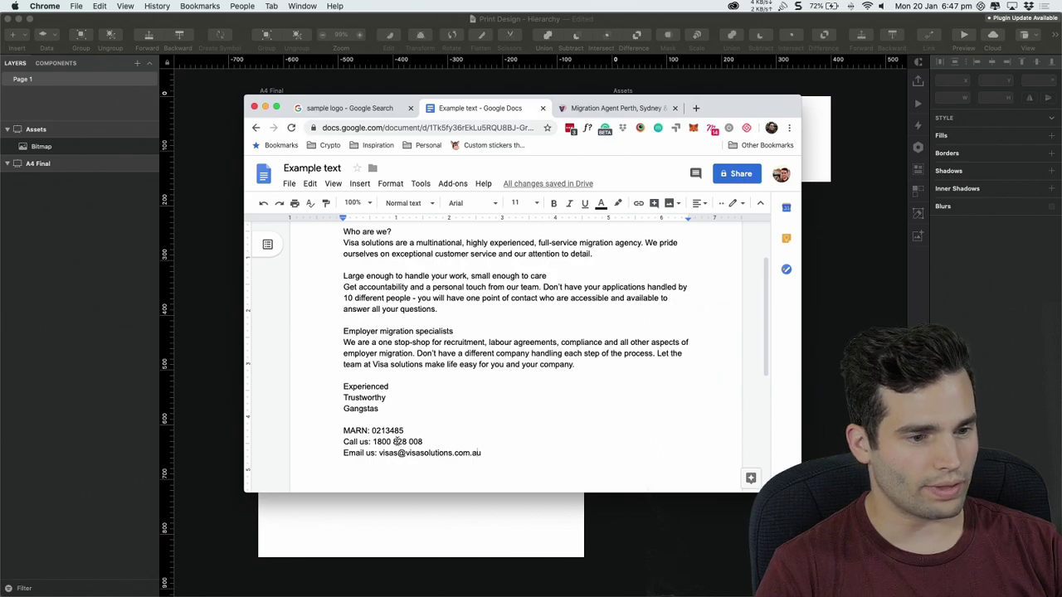
Review the full text again, focusing on the phrase "full-service migration agency" and the "Employer migration specialists" heading
scroll(397, 435, up, 3)
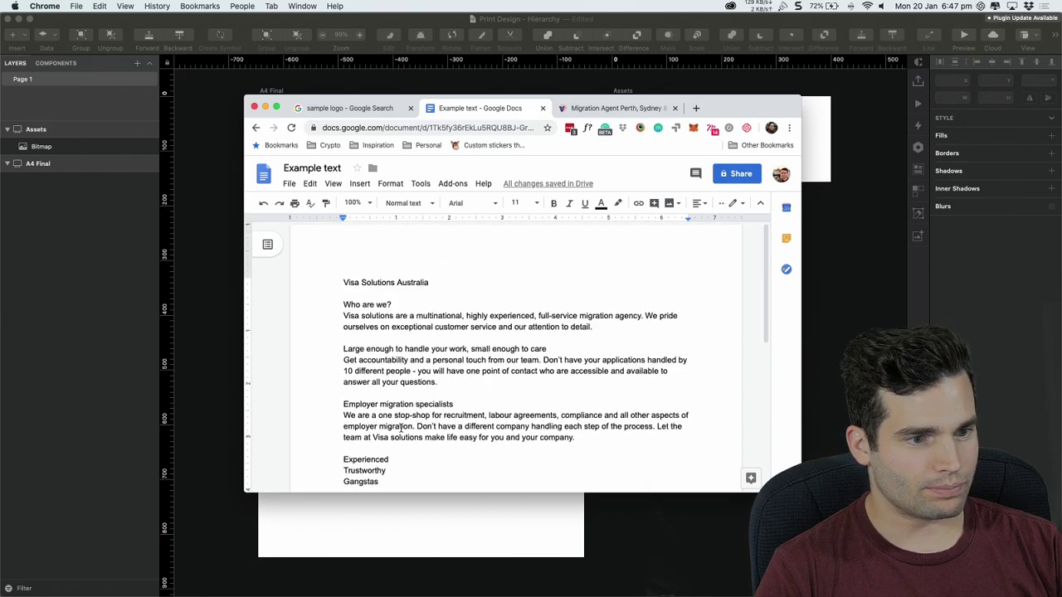
scroll(400, 427, down, 3)
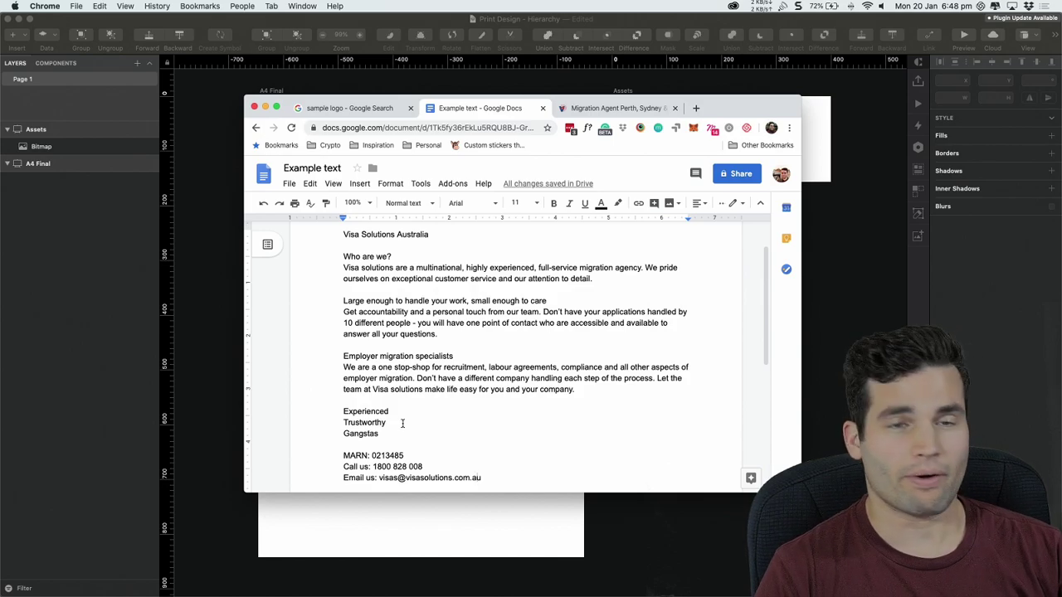
scroll(528, 355, up, 1)
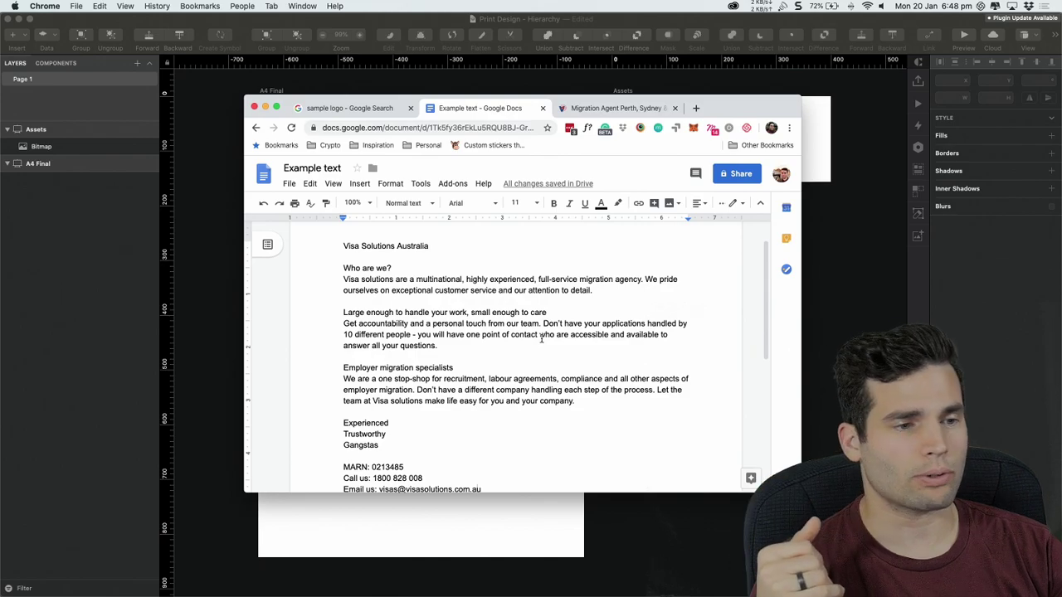
scroll(543, 342, down, 1)
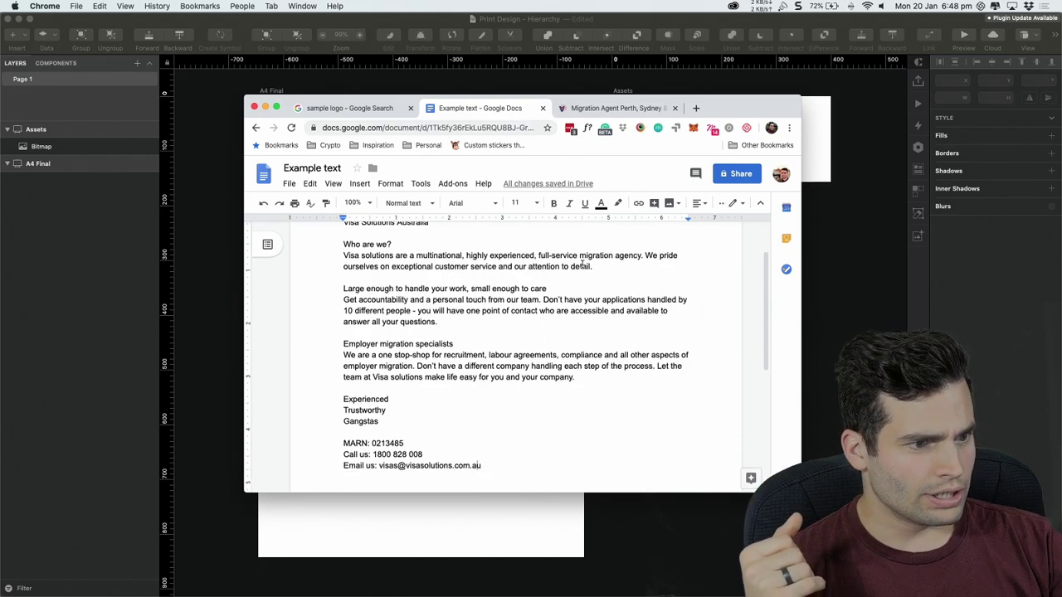
scroll(407, 261, up, 2)
scroll(420, 277, down, 1)
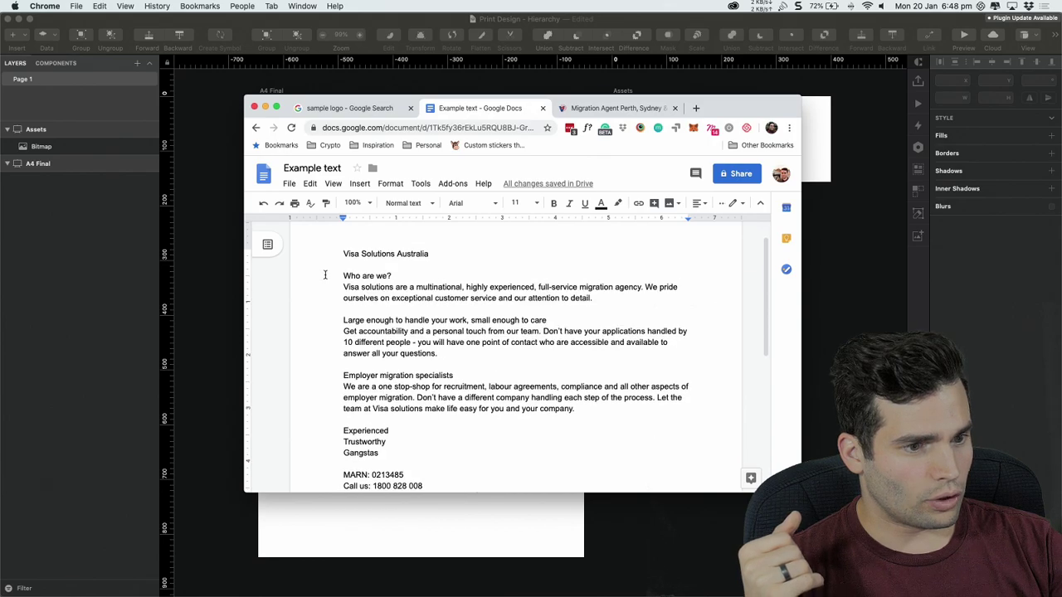
mouse_move(345, 288)
mouse_down()
mouse_move(580, 286)
mouse_move(641, 300)
mouse_move(352, 299)
mouse_move(337, 281)
mouse_up()
drag(409, 287, 541, 287)
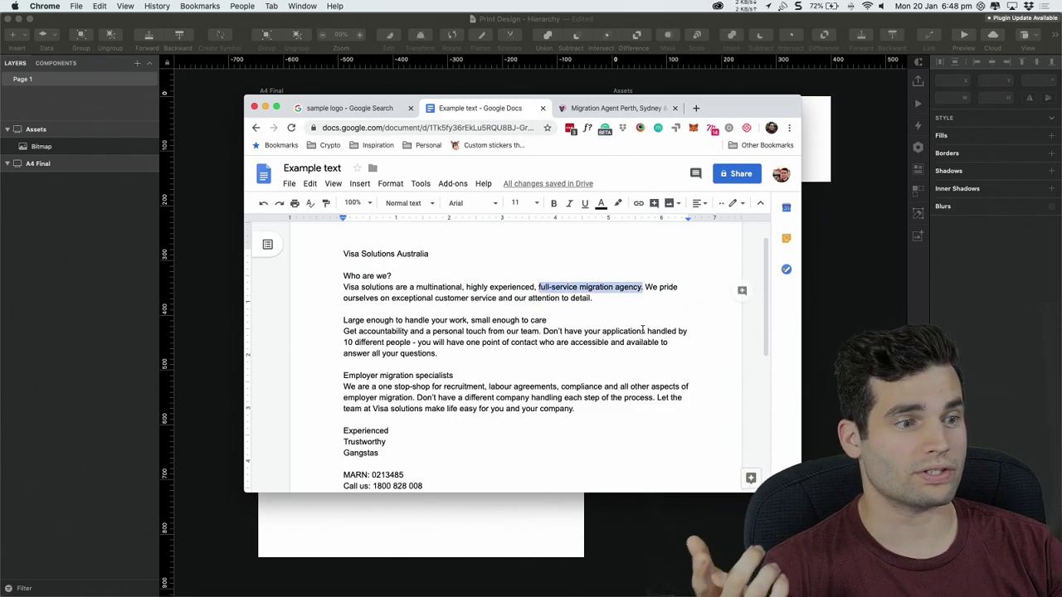
drag(486, 375, 341, 375)
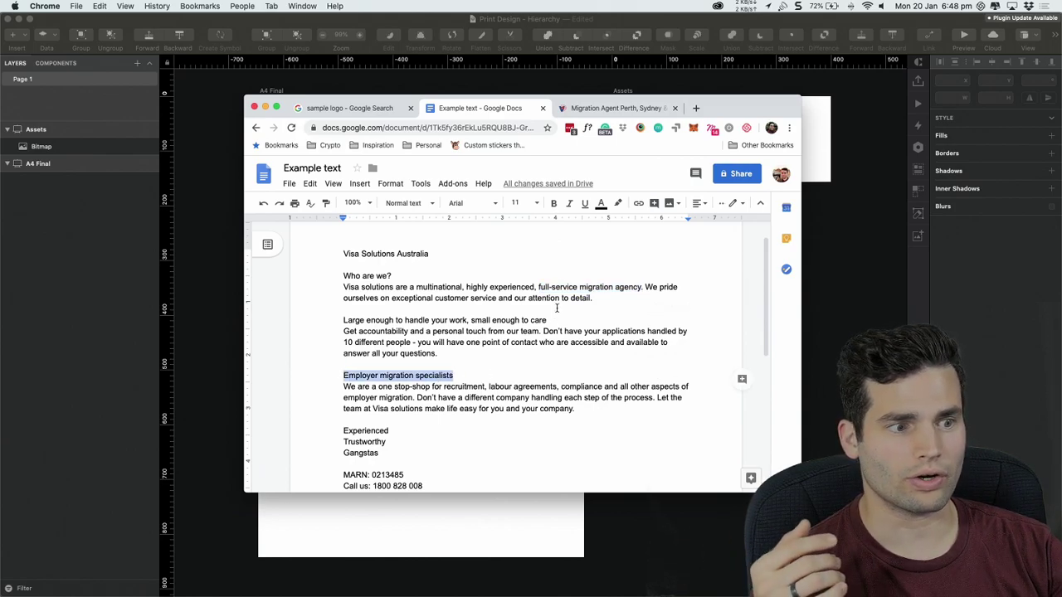
drag(461, 380, 336, 392)
click(403, 373)
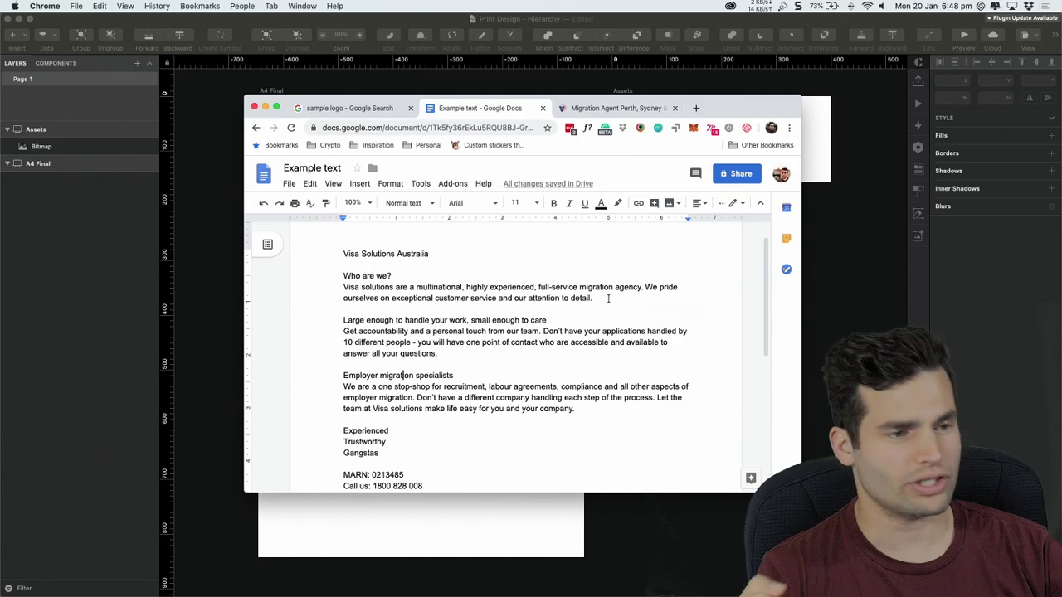
Examine the "Large enough to handle your work, small enough to care" heading and its paragraph
scroll(608, 308, down, 3)
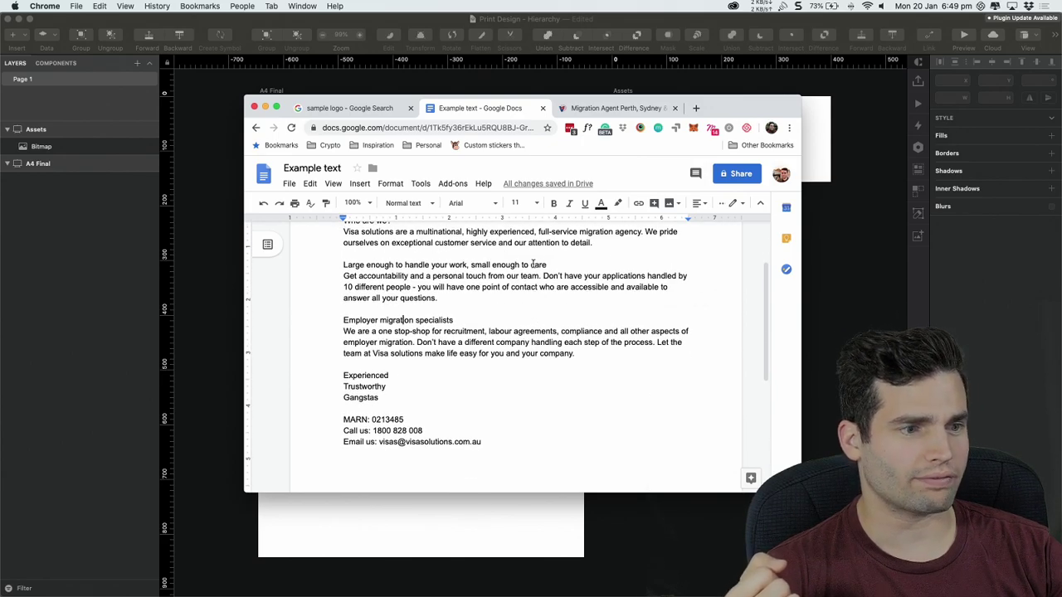
drag(357, 267, 319, 265)
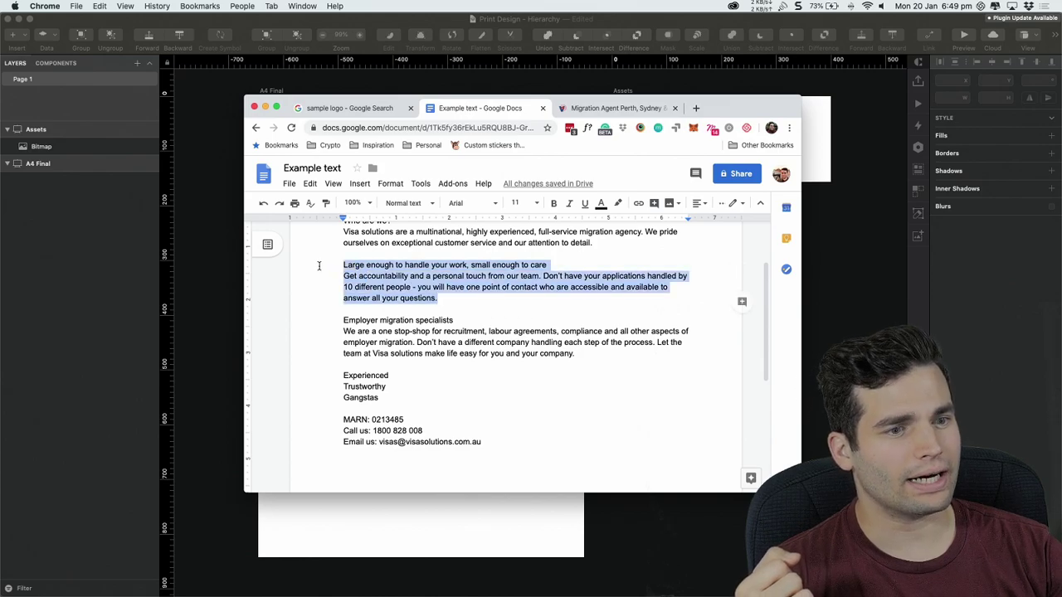
scroll(447, 277, up, 2)
click(440, 336)
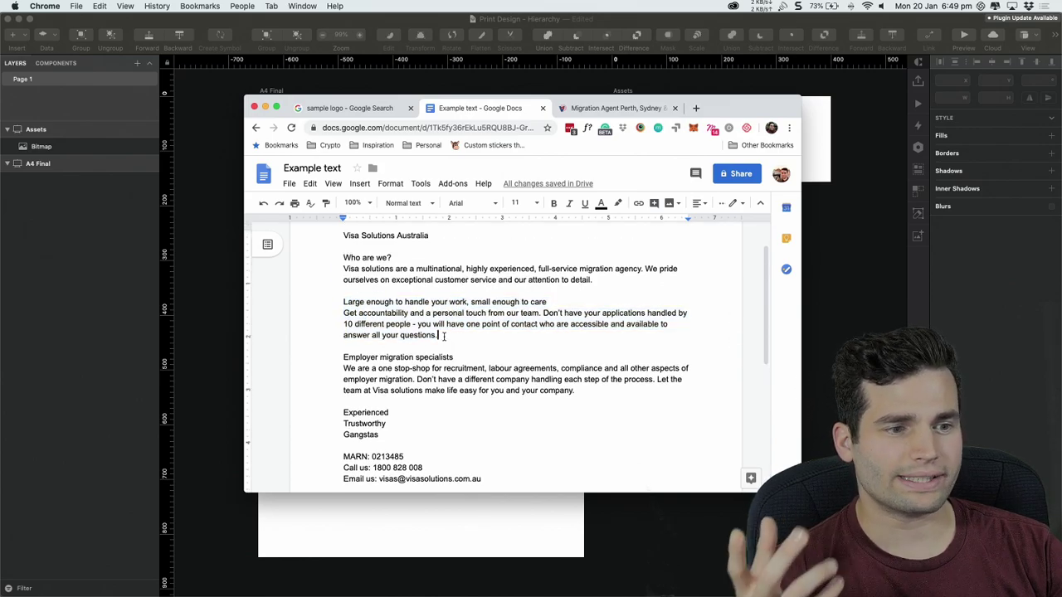
drag(345, 301, 546, 299)
click(546, 300)
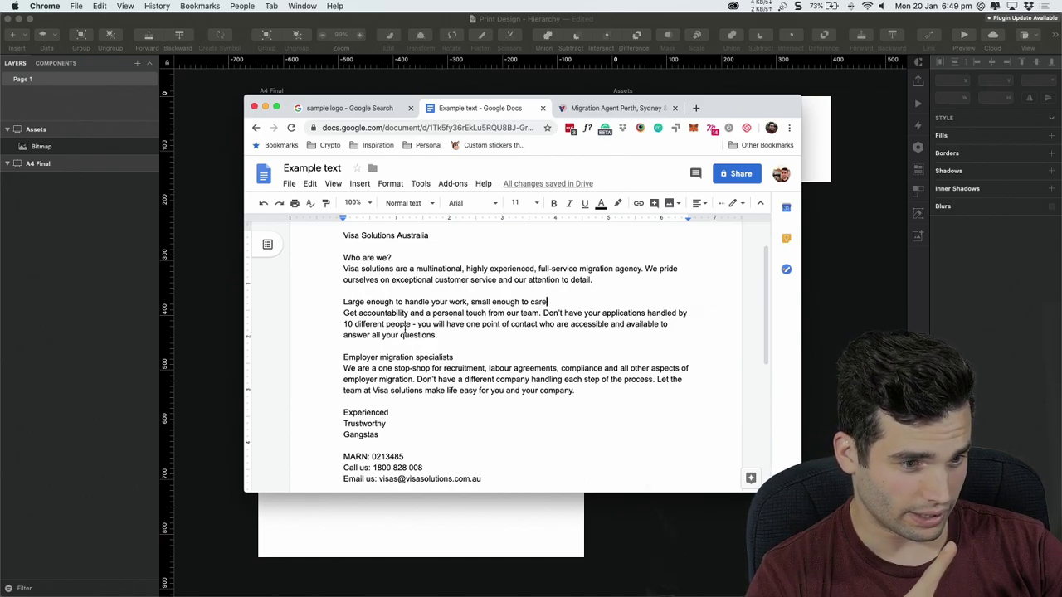
Make the phrases "one point of contact" and "full-service migration agency." bold
drag(466, 324, 540, 322)
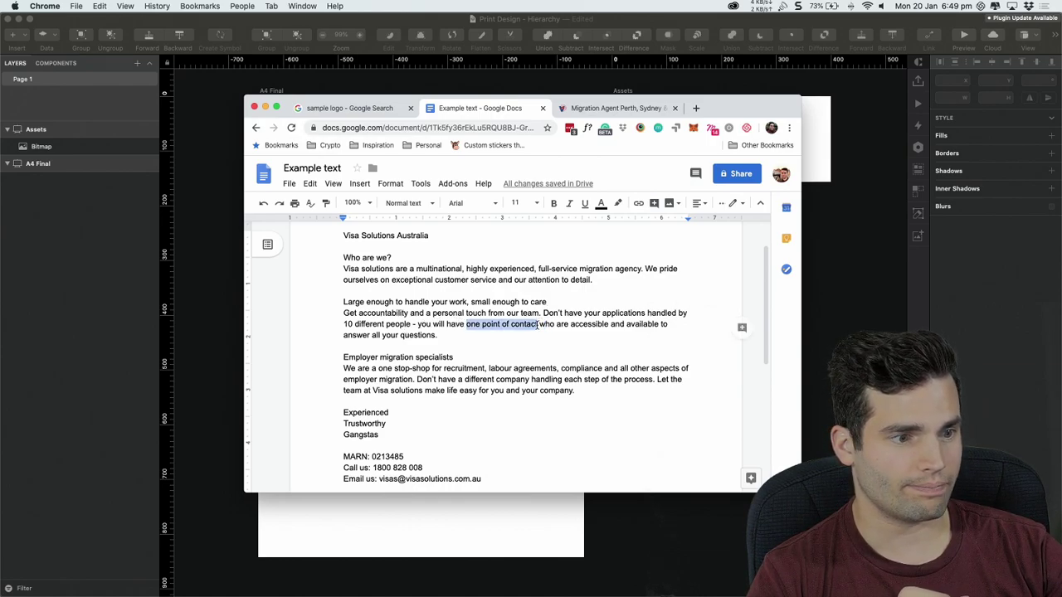
key(ctrl+b)
key(Down)
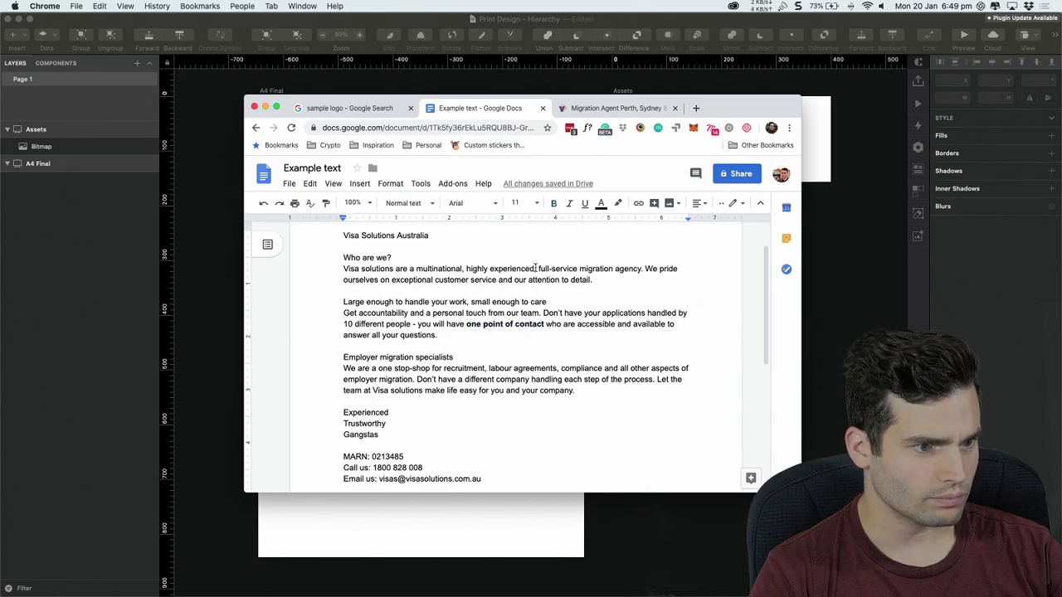
drag(539, 268, 643, 268)
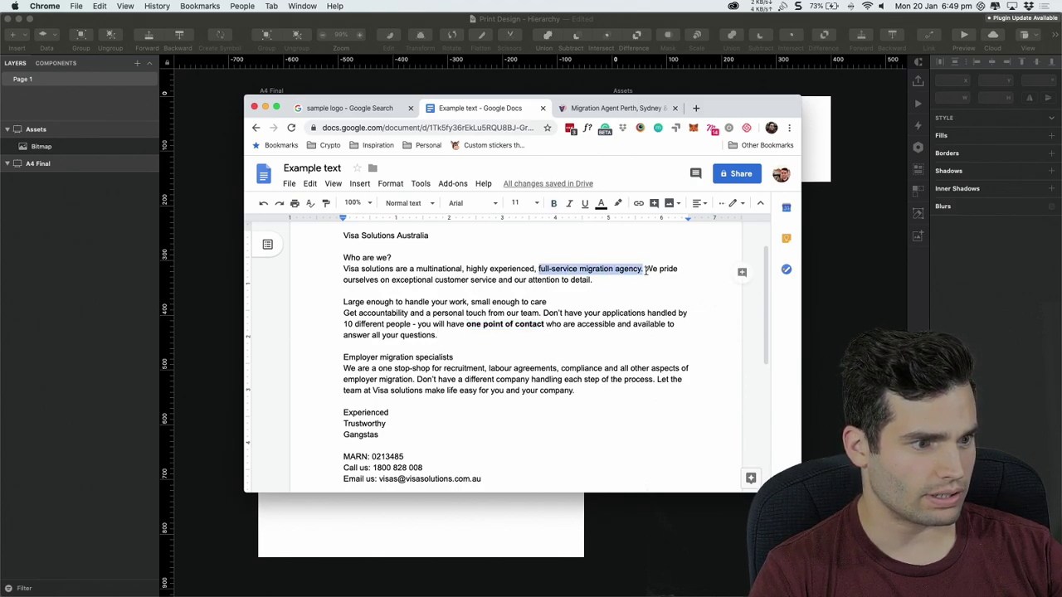
key(ctrl+b)
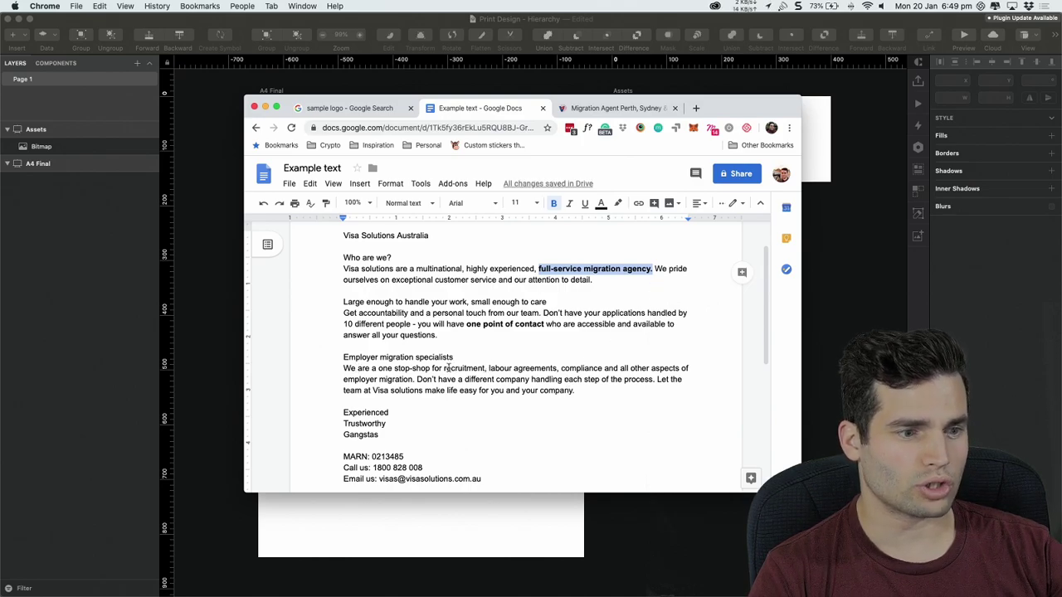
Make "recruitment, labour agreements, compliance" and "employer migration" bold in the employer migration specialists paragraph
drag(444, 368, 603, 367)
key(super+b)
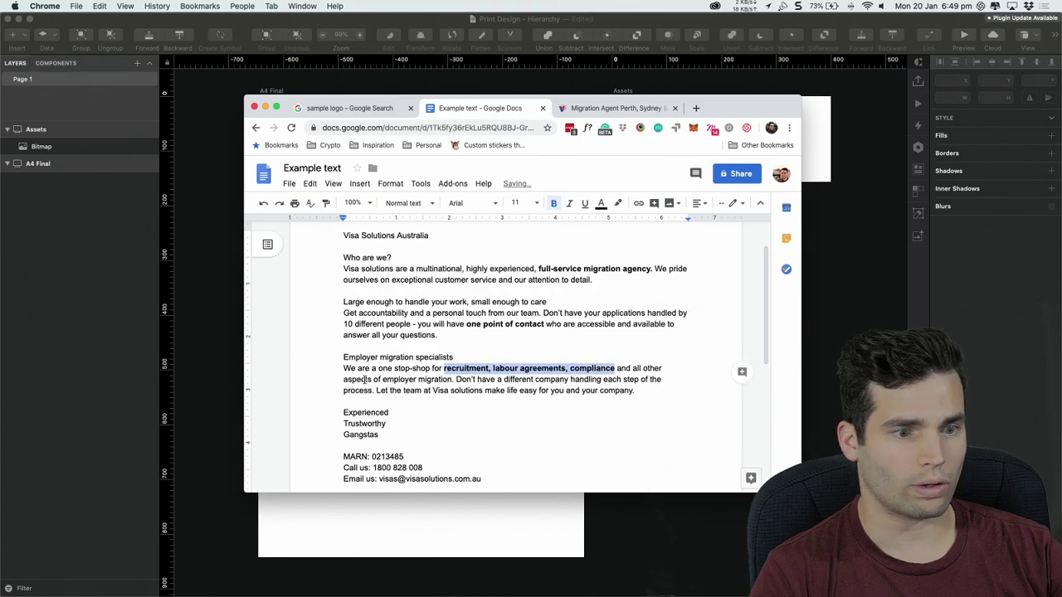
drag(383, 379, 452, 379)
key(super+b)
click(457, 369)
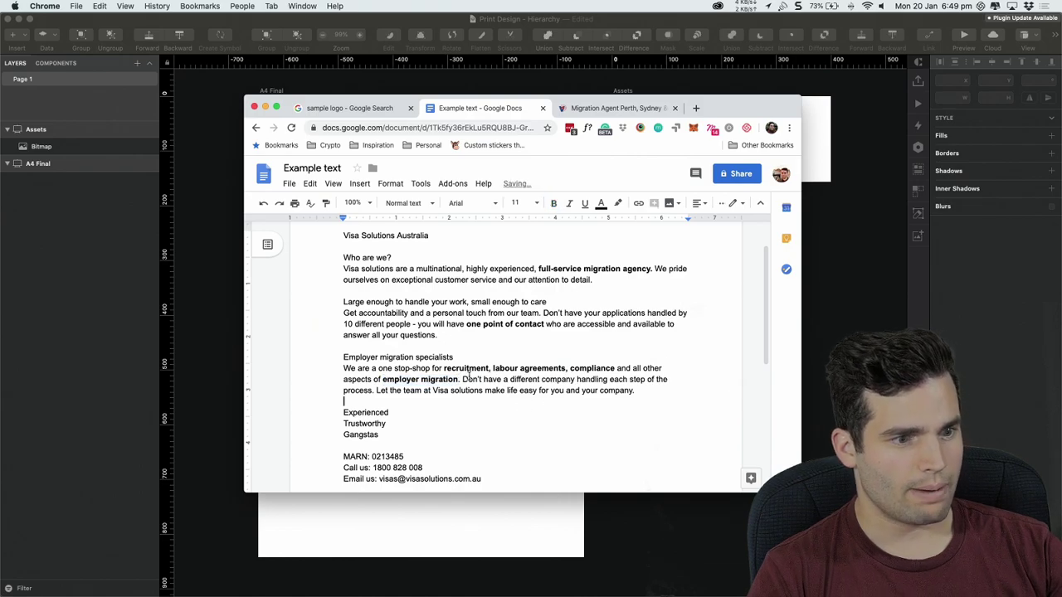
click(445, 368)
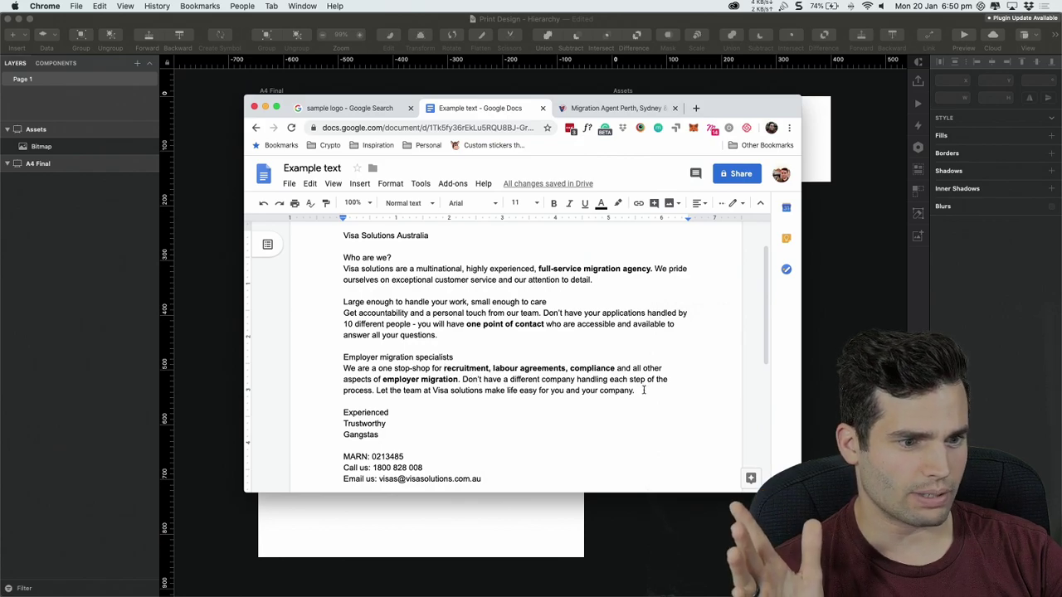
Review the Experienced, Trustworthy, Gangstas list and the contact lines, ending with the document's opening text
scroll(563, 394, down, 1)
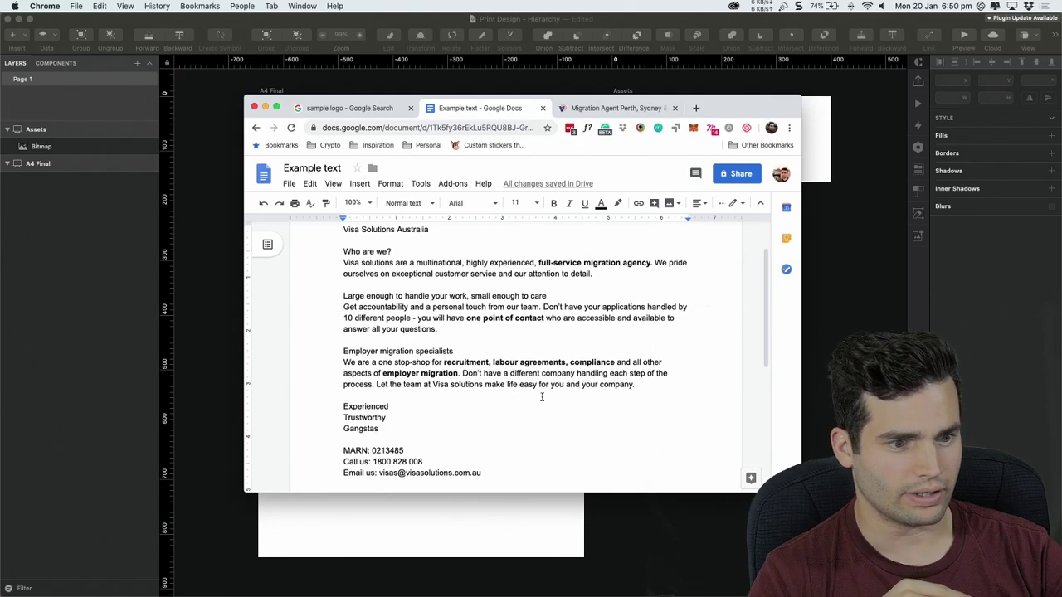
drag(336, 379, 390, 401)
click(391, 401)
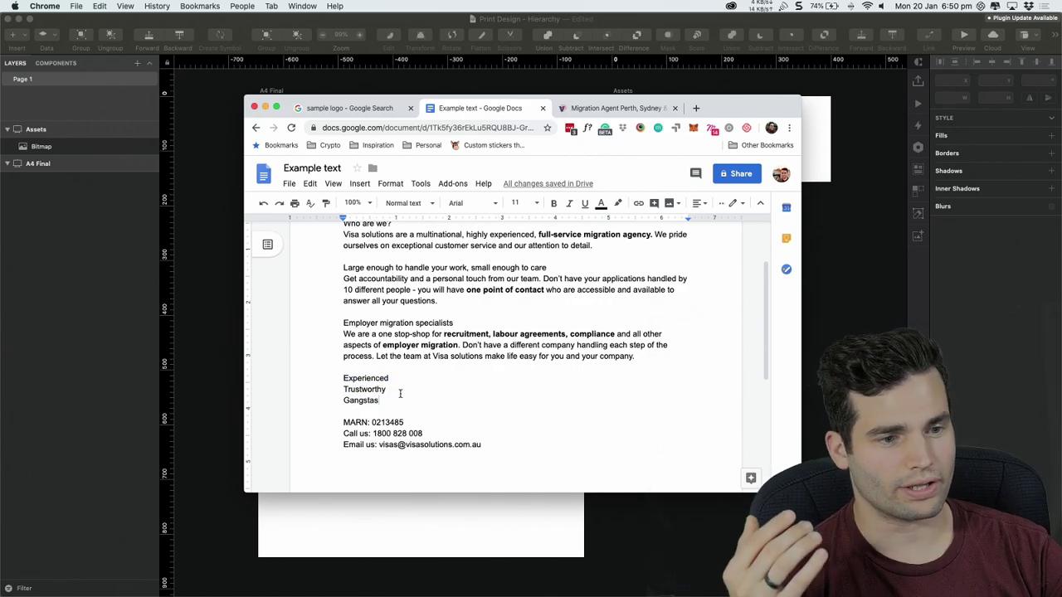
drag(337, 378, 487, 449)
key(super+c)
click(389, 401)
scroll(429, 406, down, 1)
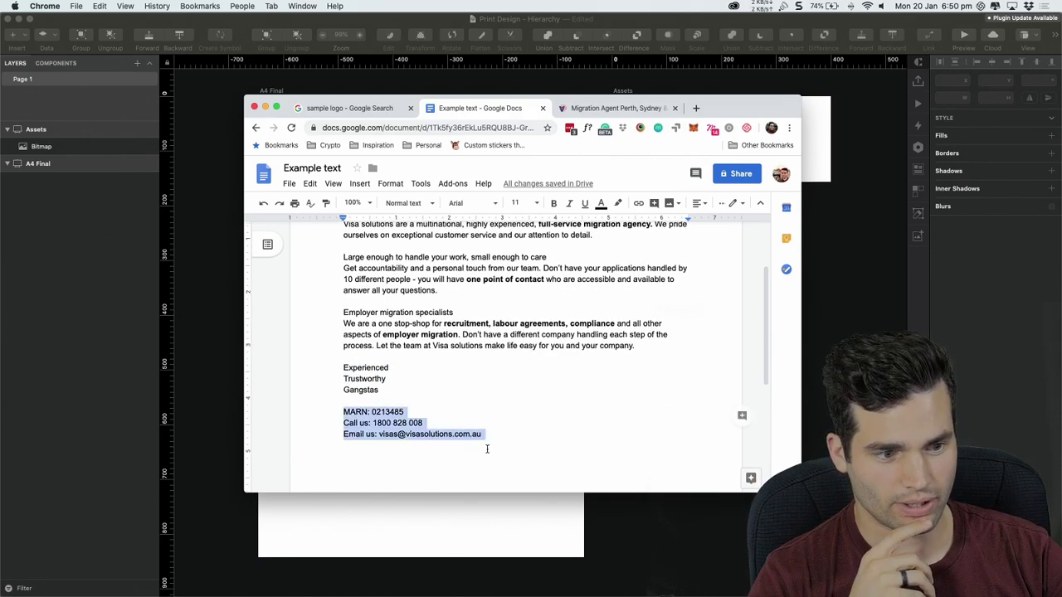
click(502, 447)
scroll(511, 387, up, 3)
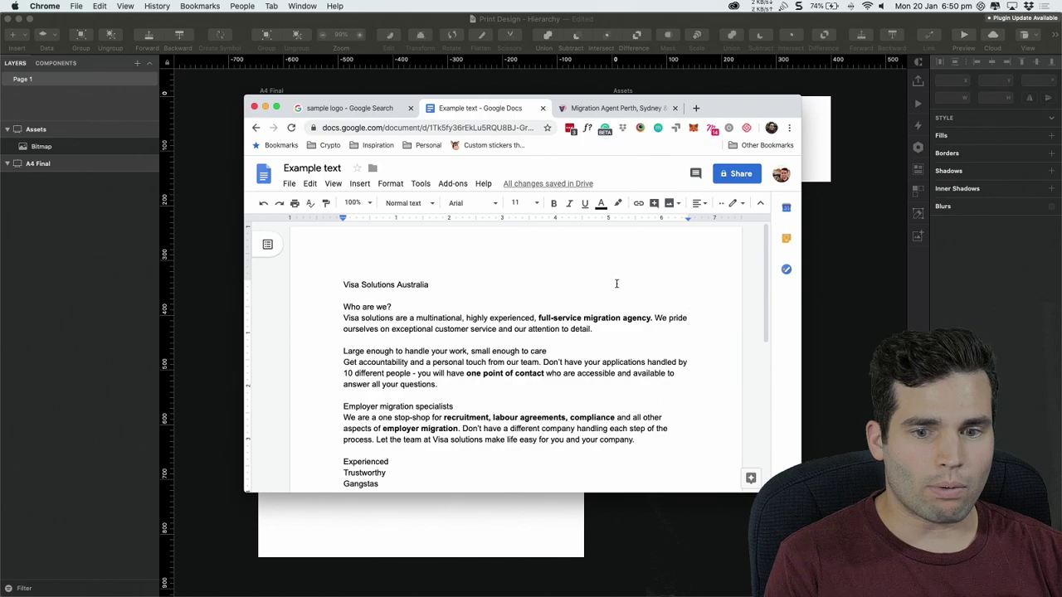
key(super+v)
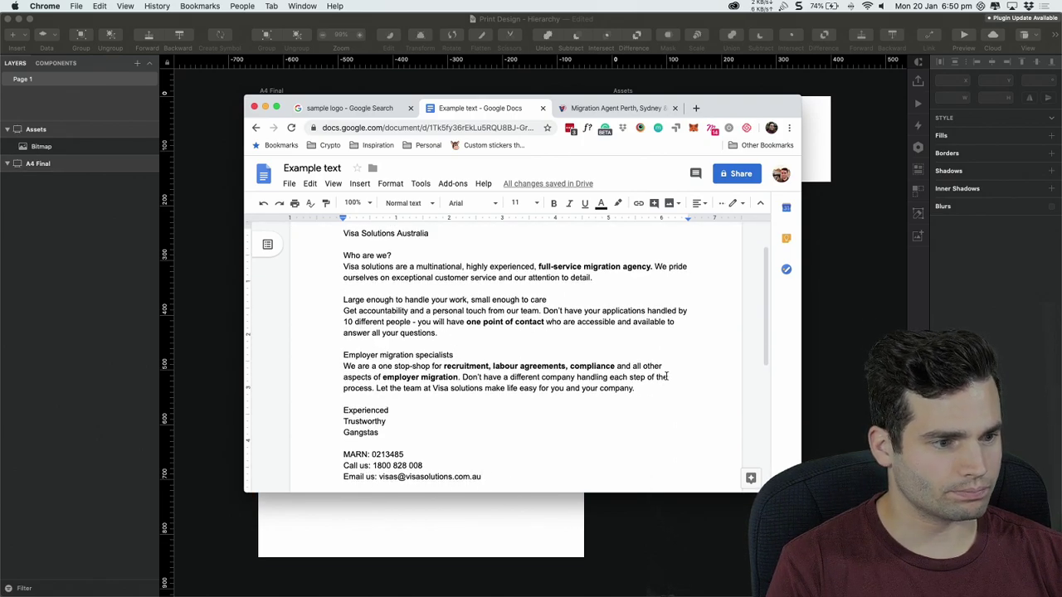
Copy the whole document text, switch to Sketch and paste it into the A4 Final artboard
key(super+a)
key(super+c)
click(856, 299)
drag(749, 245, 641, 353)
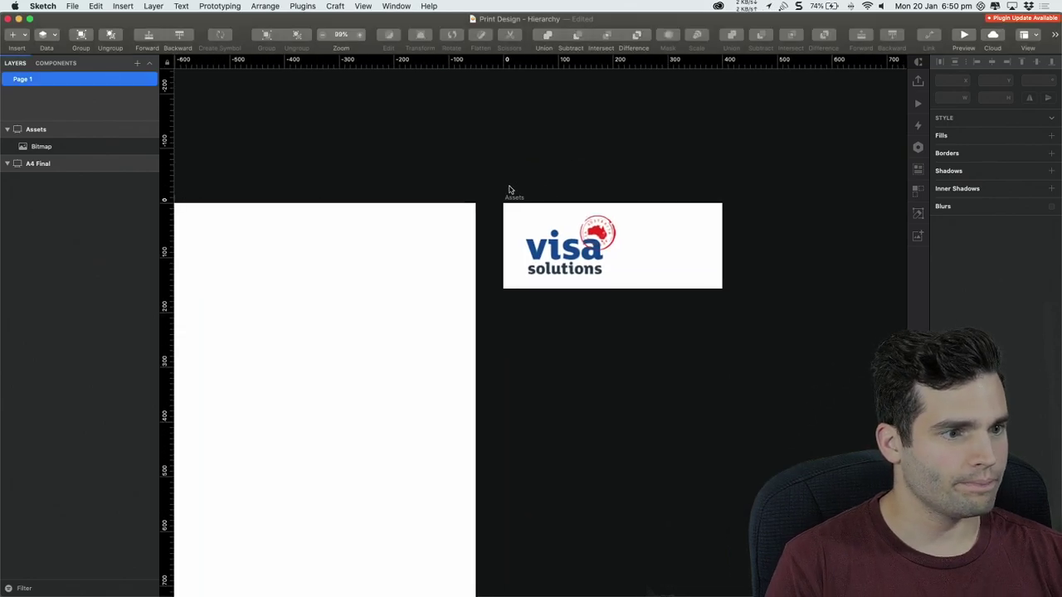
drag(341, 311, 551, 265)
click(614, 325)
scroll(655, 282, down, 2)
key(super+v)
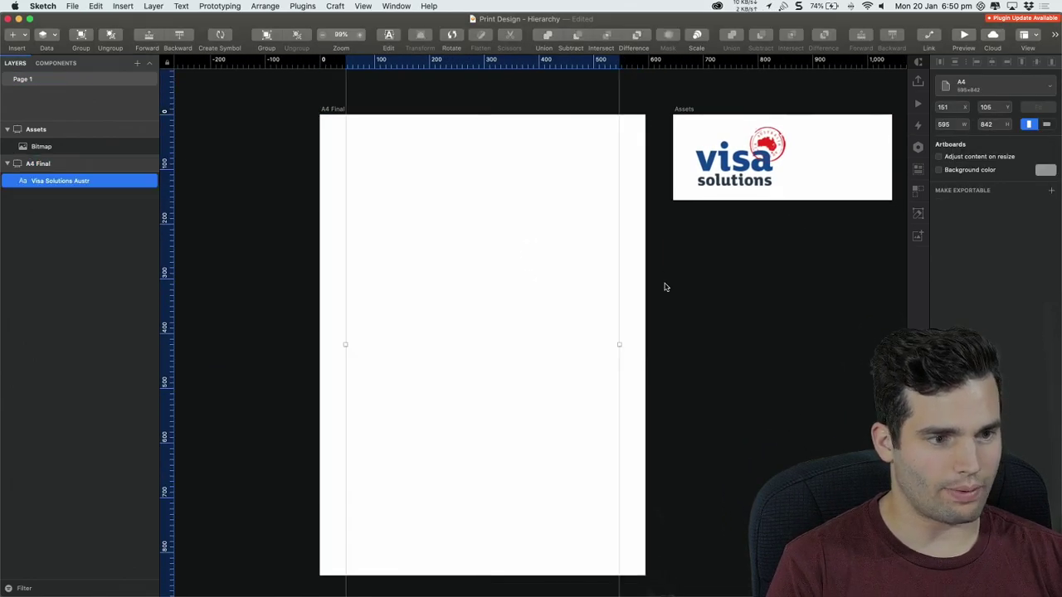
Move the pasted text block to the top of the A4 Final artboard, at about X 32, Y 0
drag(477, 253, 458, 491)
drag(513, 206, 523, 251)
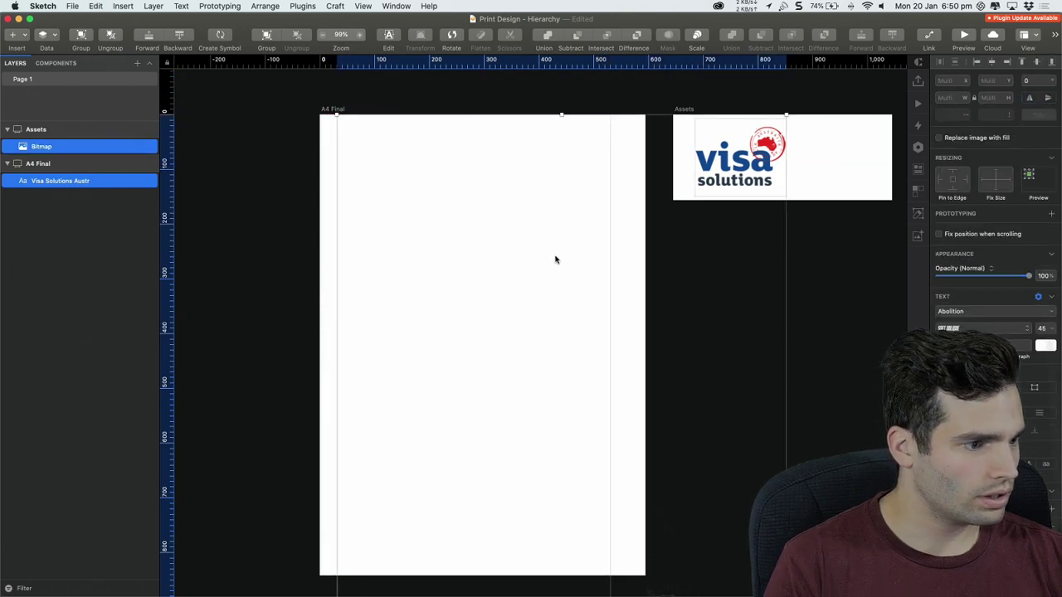
key(Escape)
Change the font of all the pasted text to Roboto
click(543, 303)
double_click(542, 303)
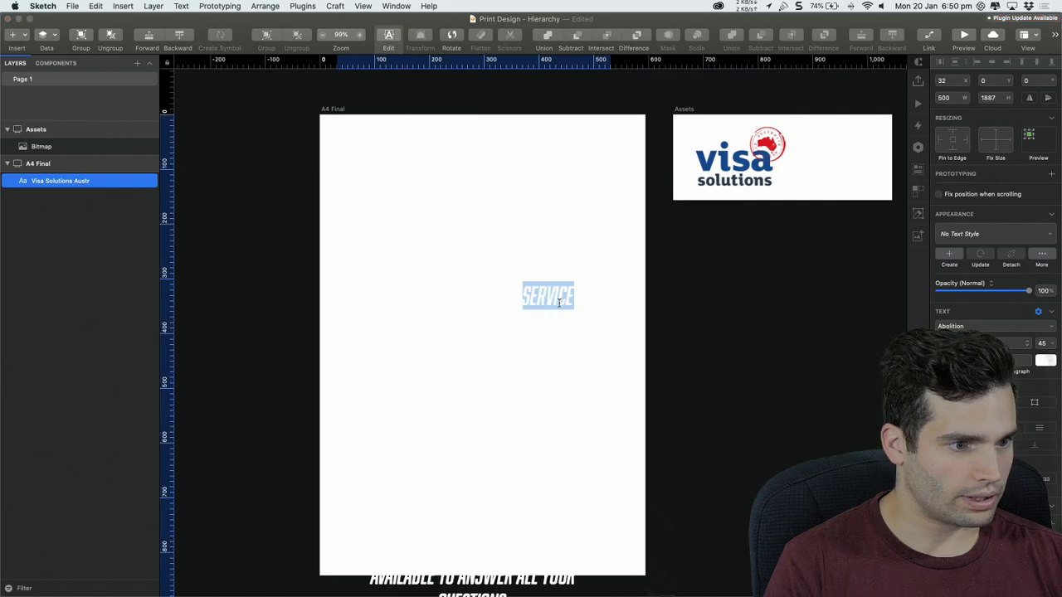
key(super+a)
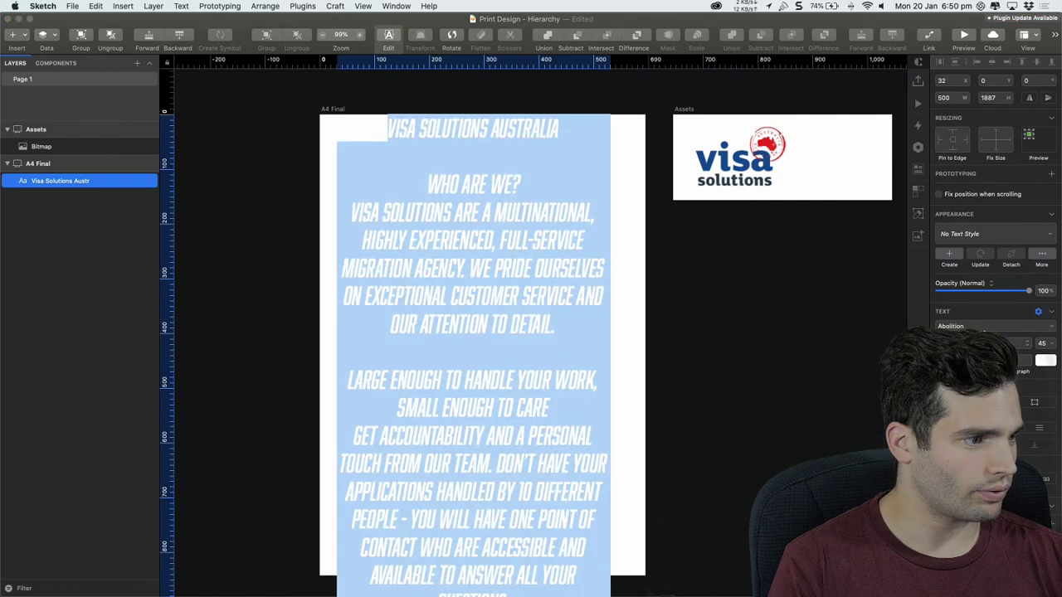
click(985, 328)
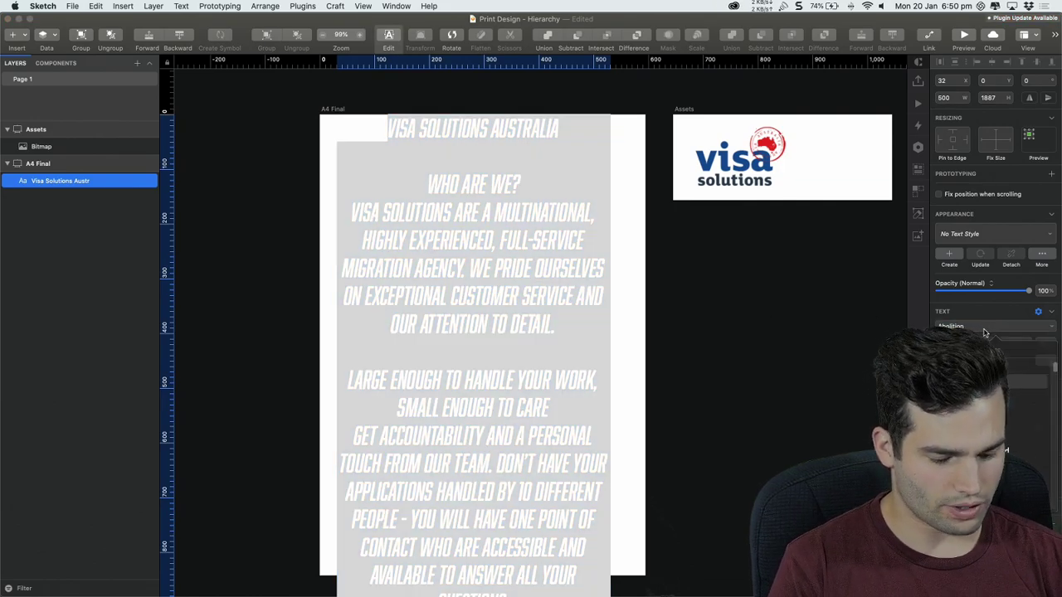
text(roboto)
click(1012, 366)
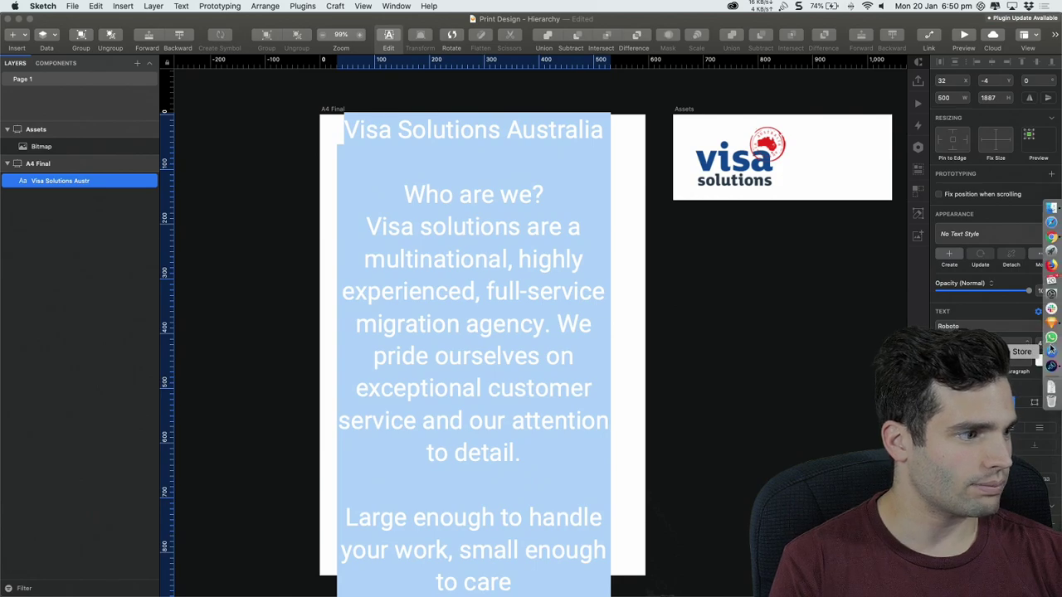
Set the pasted text's size to 16 and its colour to black
click(1042, 343)
text(16)
key(Return)
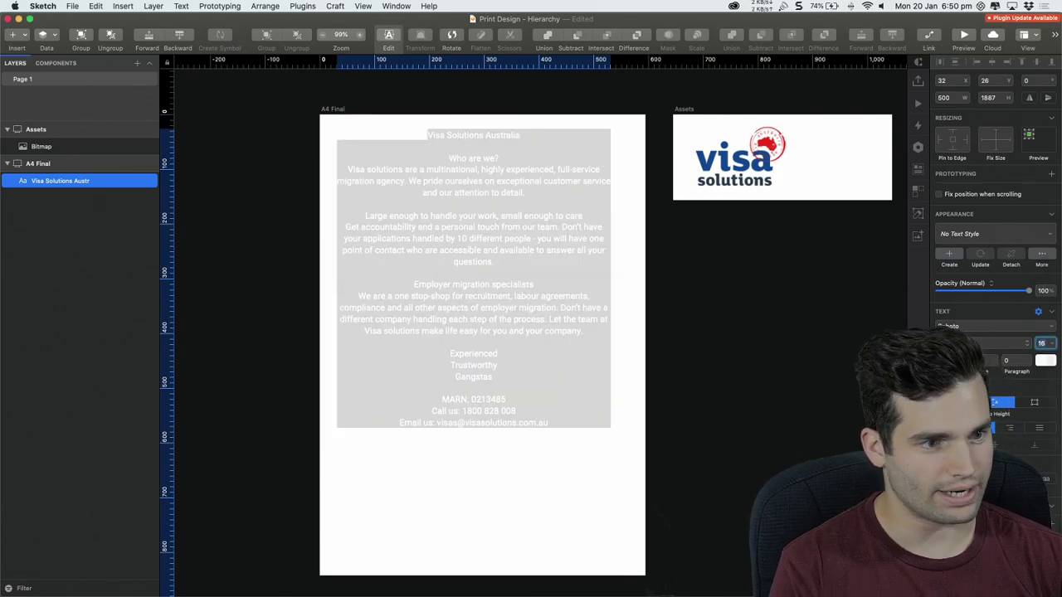
click(1051, 361)
click(749, 387)
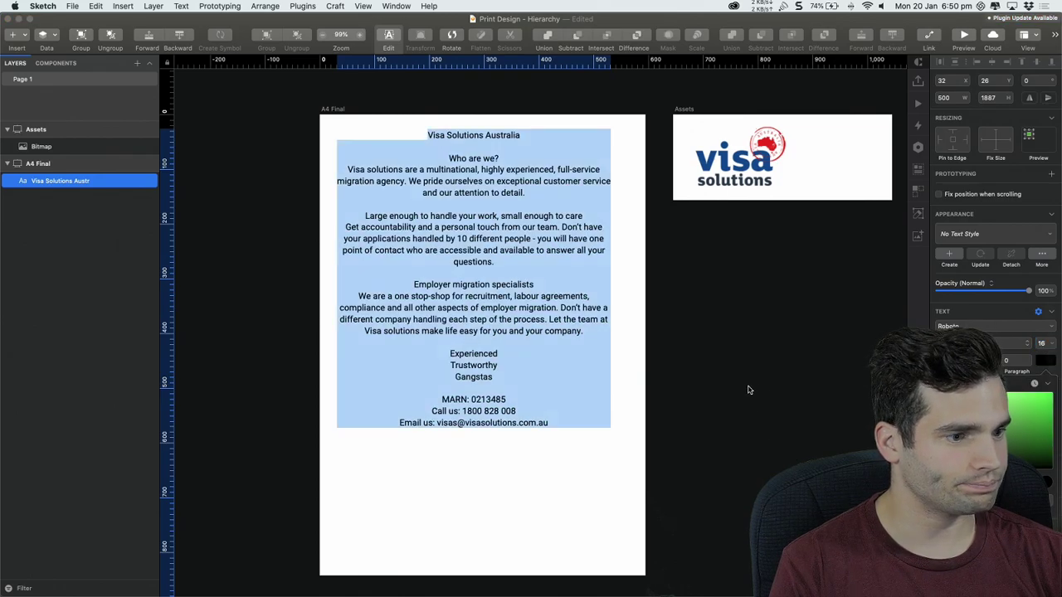
Move the text block down the A4 Final artboard to leave free space above it
click(801, 377)
click(801, 376)
drag(692, 347, 689, 336)
drag(483, 276, 492, 311)
click(728, 316)
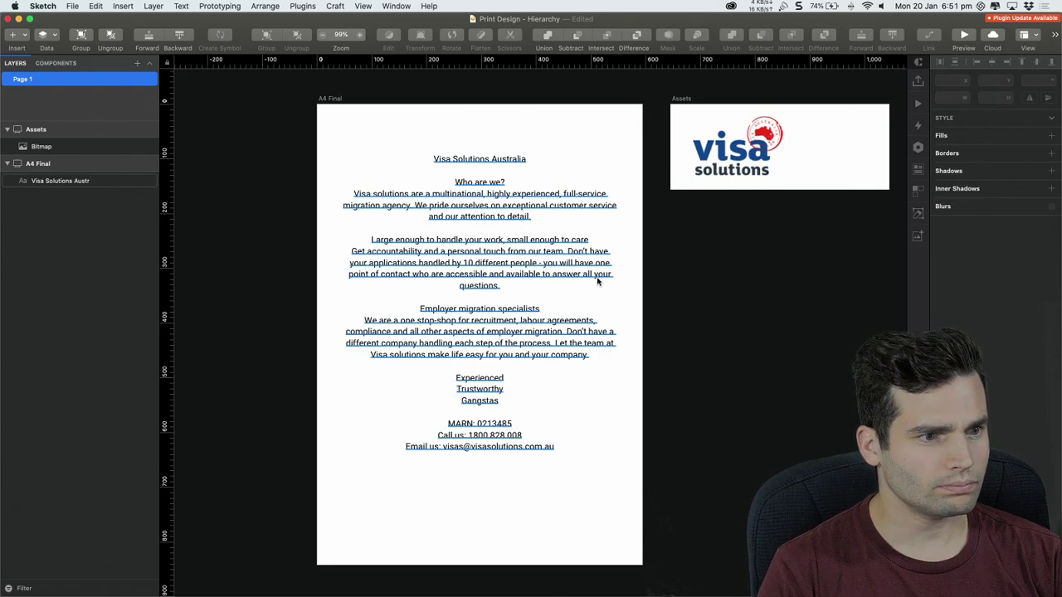
drag(598, 282, 597, 293)
click(666, 290)
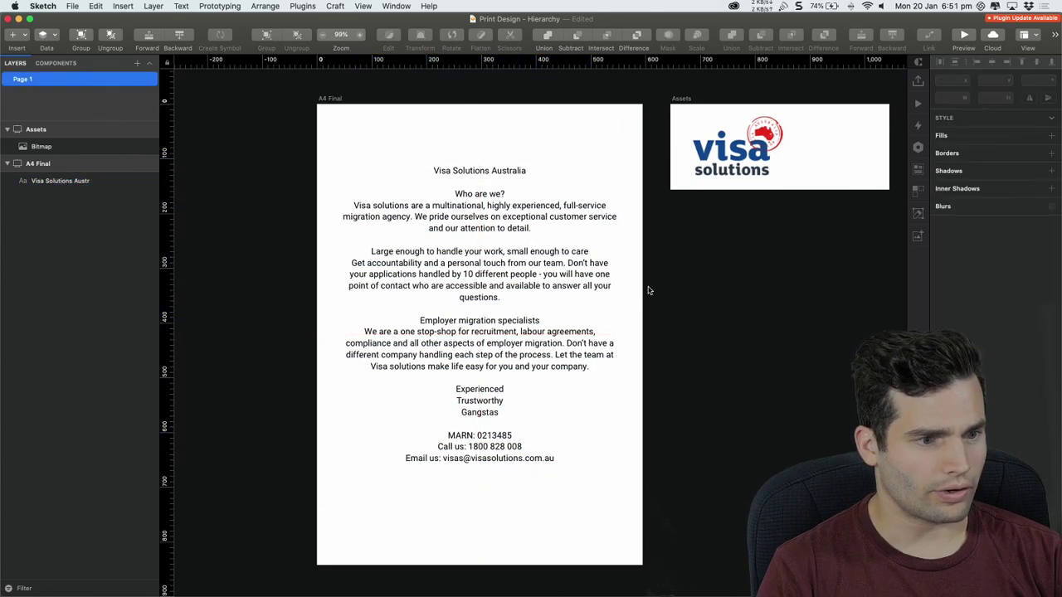
Move the Visa Solutions logo from the Assets artboard into the upper-left corner of the A4 Final page
drag(749, 156, 395, 147)
drag(433, 182, 399, 163)
click(489, 154)
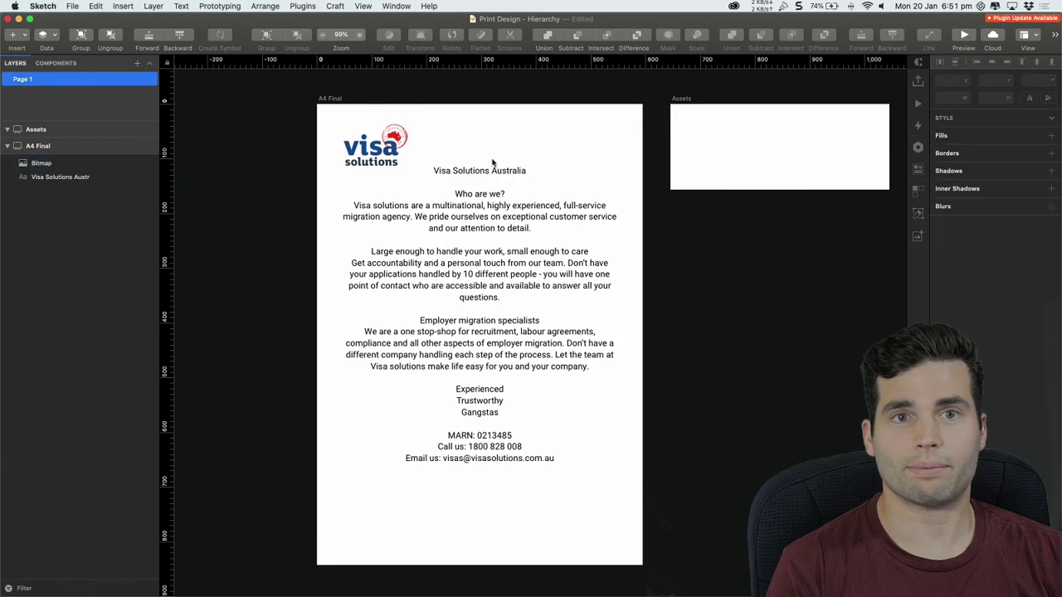
Lower the text block below the logo, to about X 48, Y 138
click(571, 249)
scroll(706, 281, down, 1)
drag(520, 236, 521, 252)
click(645, 222)
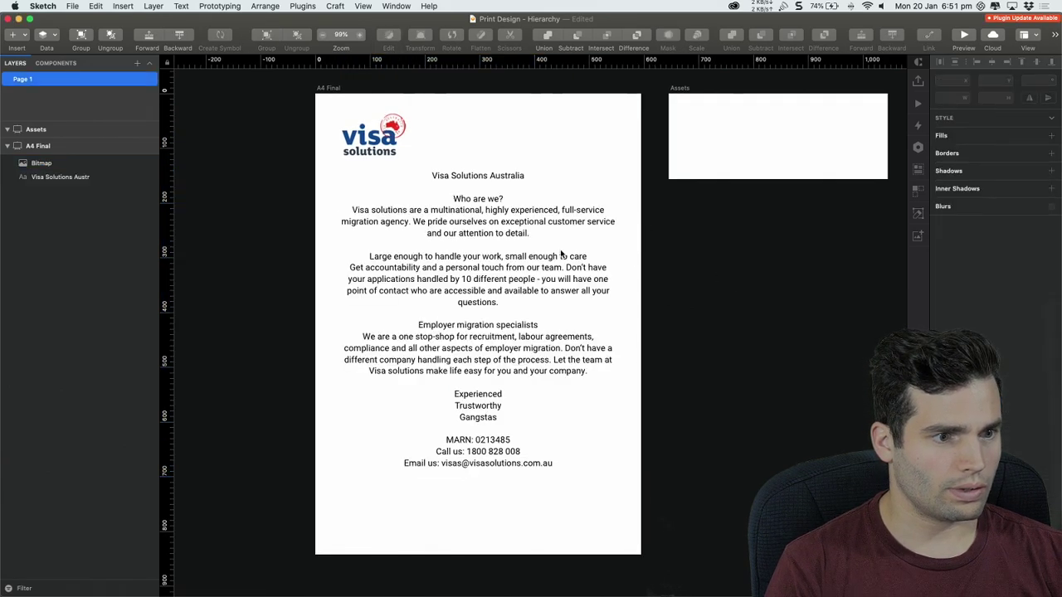
Switch to Chrome to check the bold phrases in the example text, and return to Sketch
key(super+Tab)
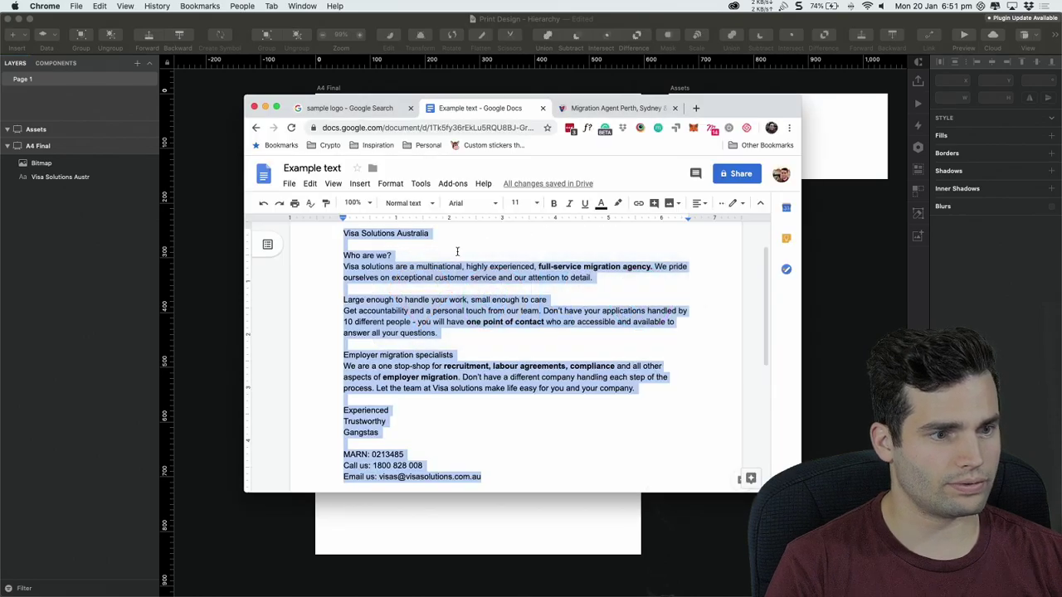
scroll(515, 289, up, 1)
click(515, 289)
click(817, 277)
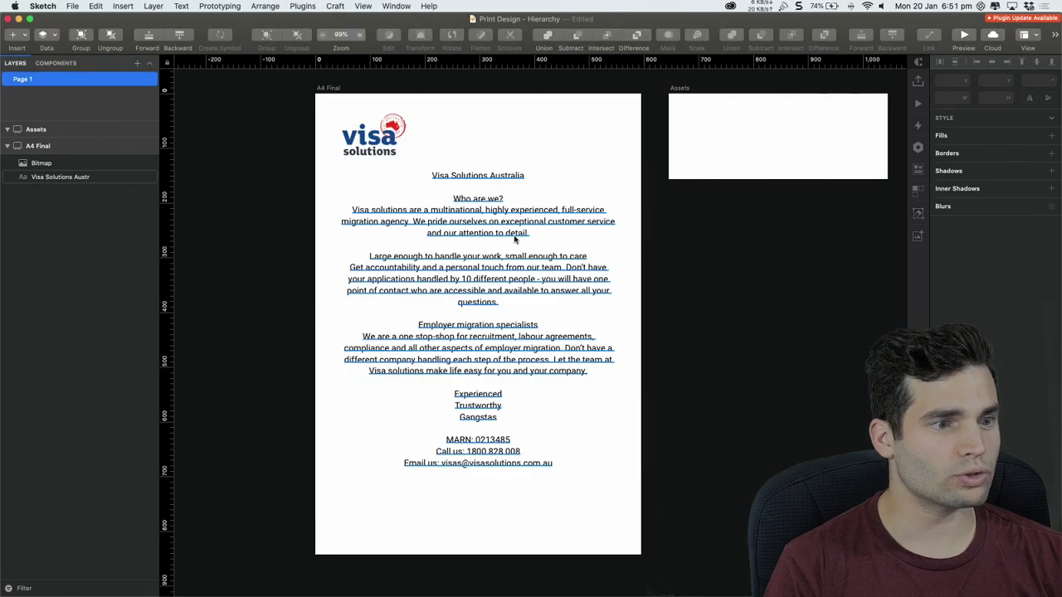
Cut "full-service migration agency." from the main text and paste it as a separate text layer near the page bottom
double_click(515, 222)
drag(563, 209, 410, 222)
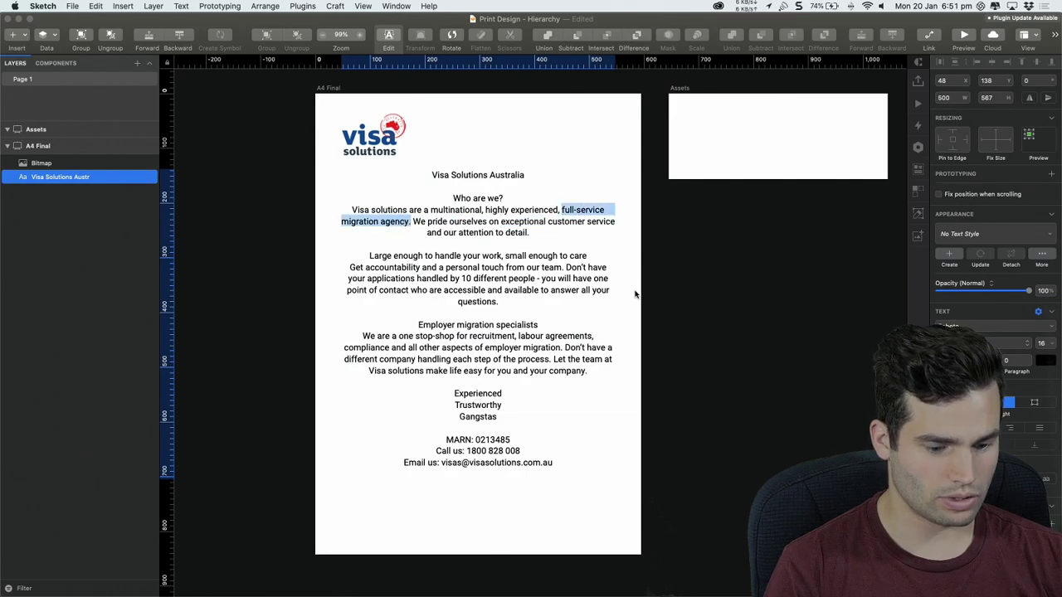
key(super+x)
click(705, 280)
key(super+v)
drag(490, 325, 490, 506)
click(722, 367)
drag(708, 313, 707, 316)
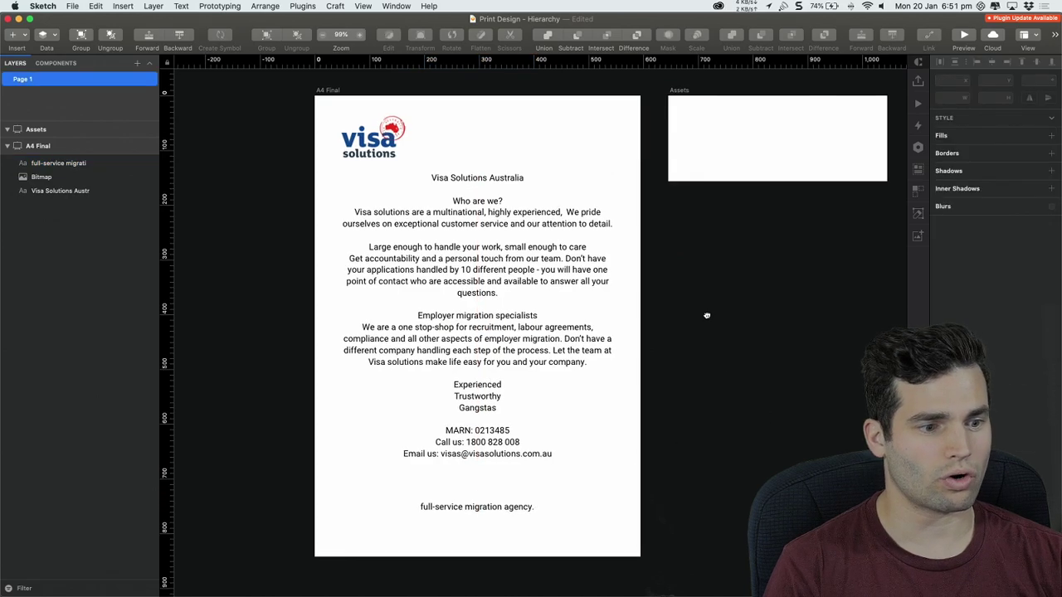
Remove the "Visa Solutions Australia" title and the whole "Who are we?" section from the main text block
double_click(495, 209)
drag(613, 223, 388, 160)
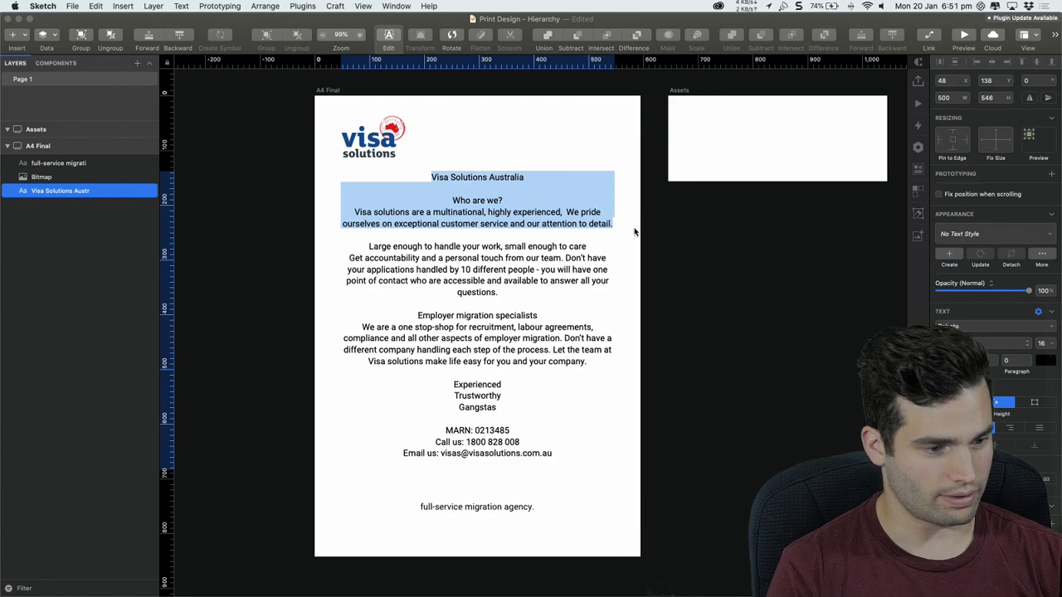
key(BackSpace)
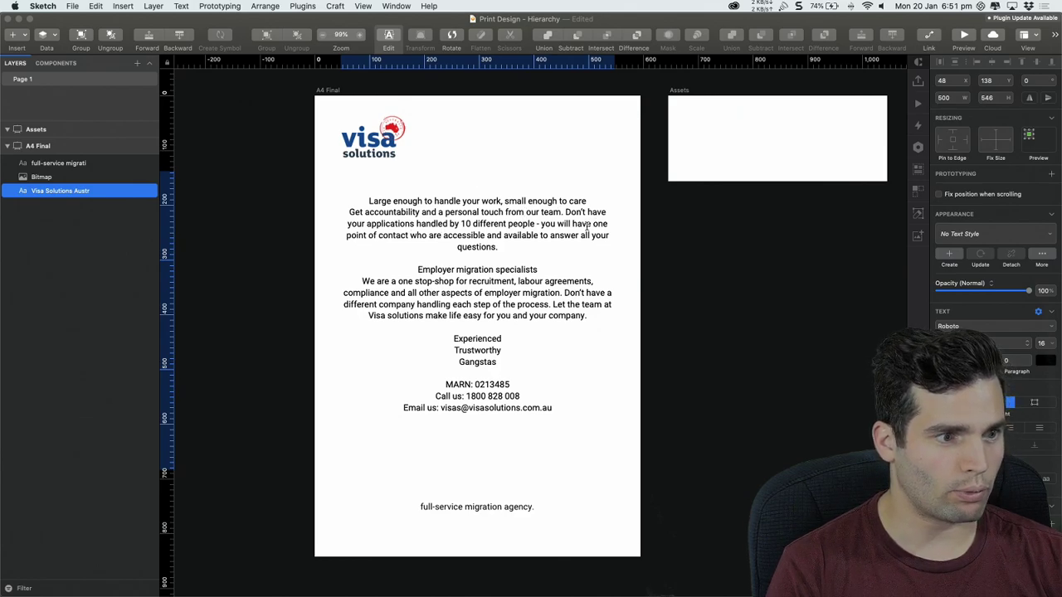
Cut "one point of contact" from the main text and paste it as its own layer below the "full-service migration agency." line, about Y 781
drag(594, 224, 408, 236)
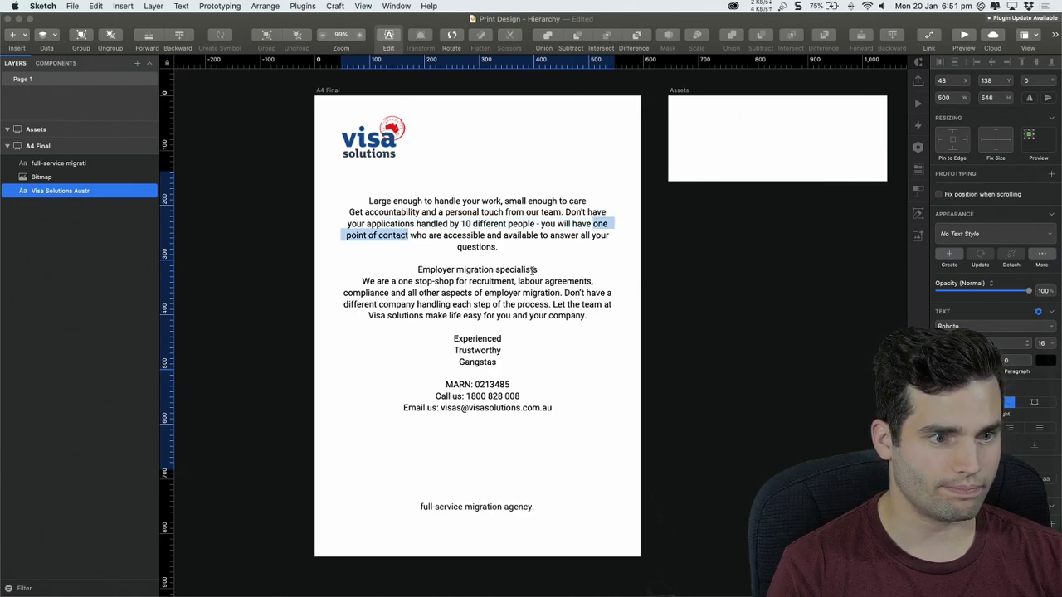
key(BackSpace)
click(737, 307)
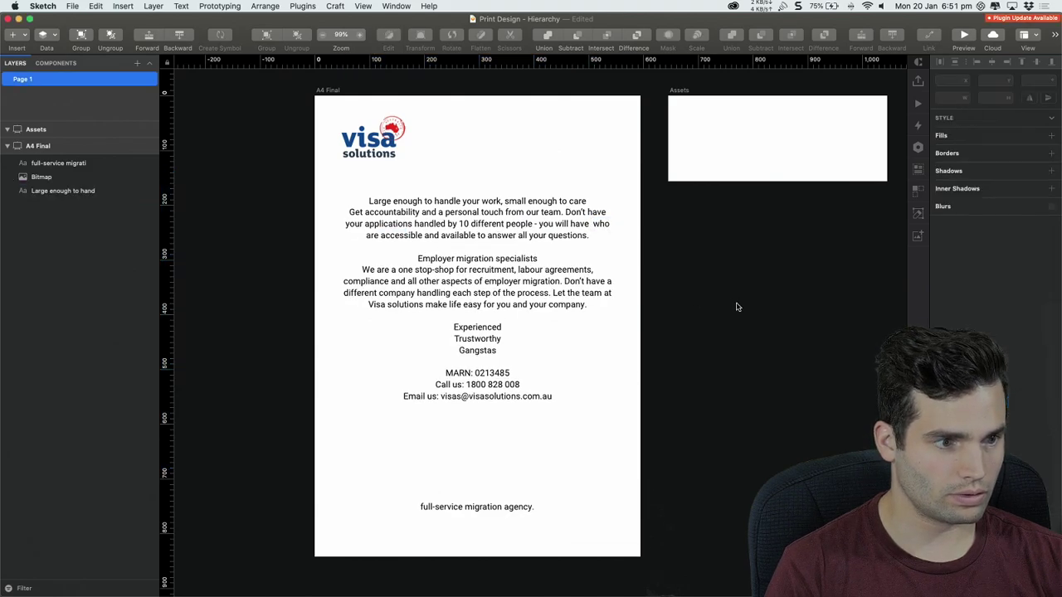
click(479, 239)
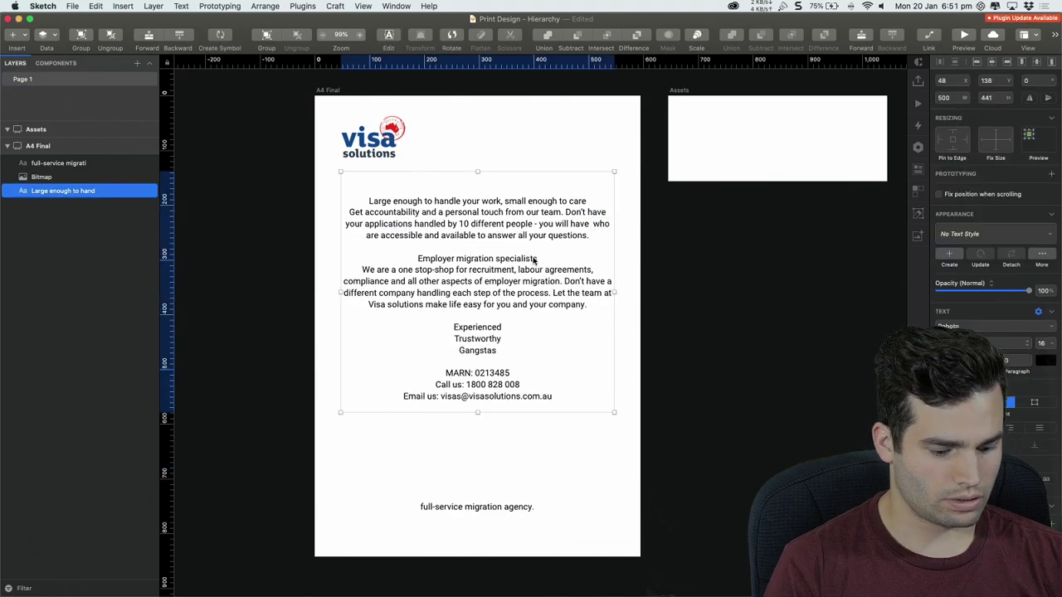
key(super+v)
drag(503, 337, 488, 535)
Cut "recruitment, labour agreements, compliance and all other aspects of employer migration." from the main text and paste it as a separate layer above the full-service line
shift+click(495, 236)
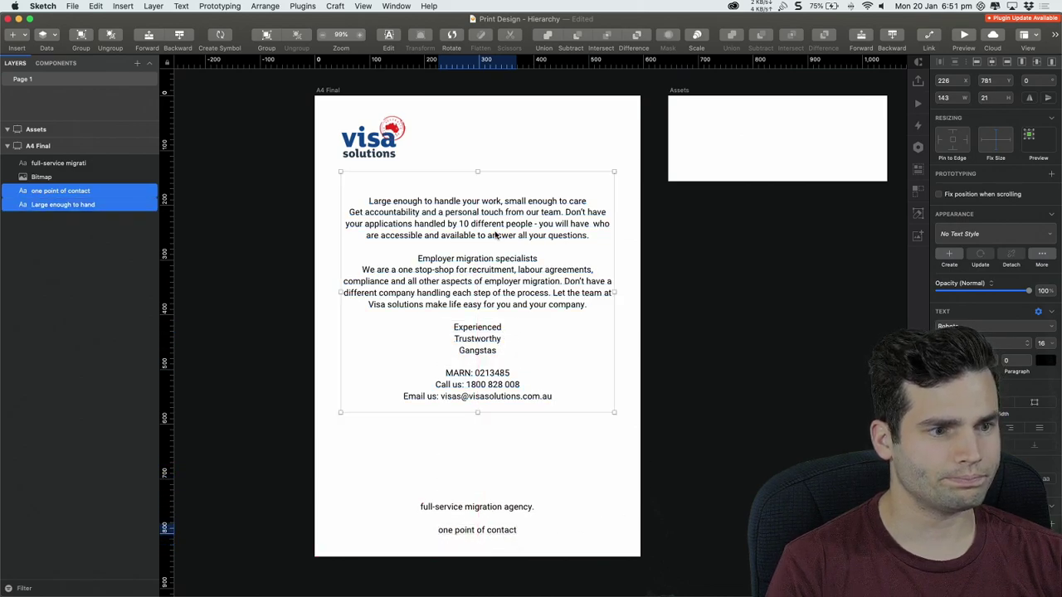
double_click(496, 236)
click(513, 247)
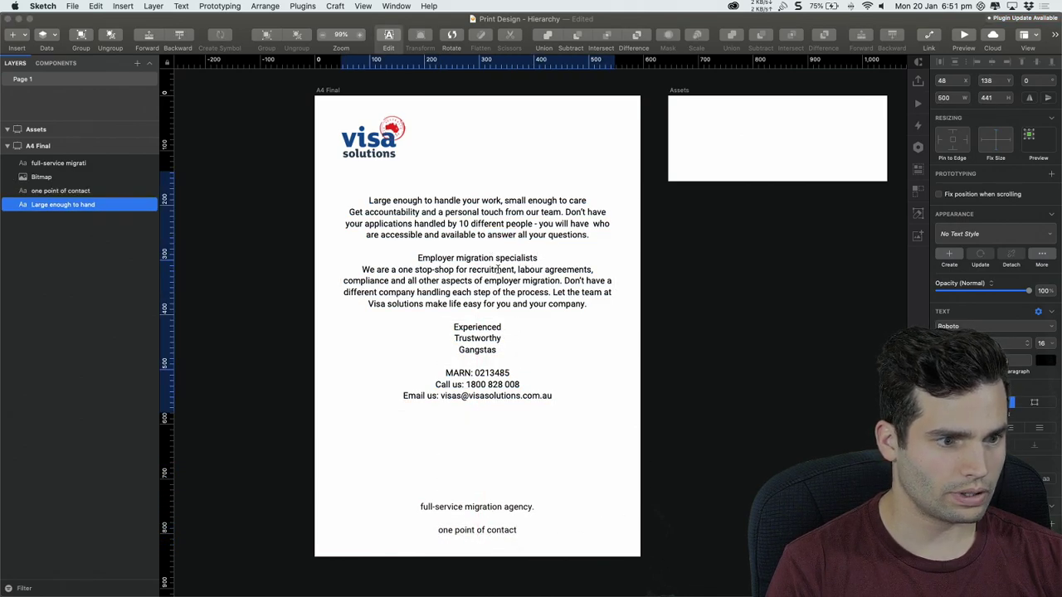
drag(470, 269, 564, 280)
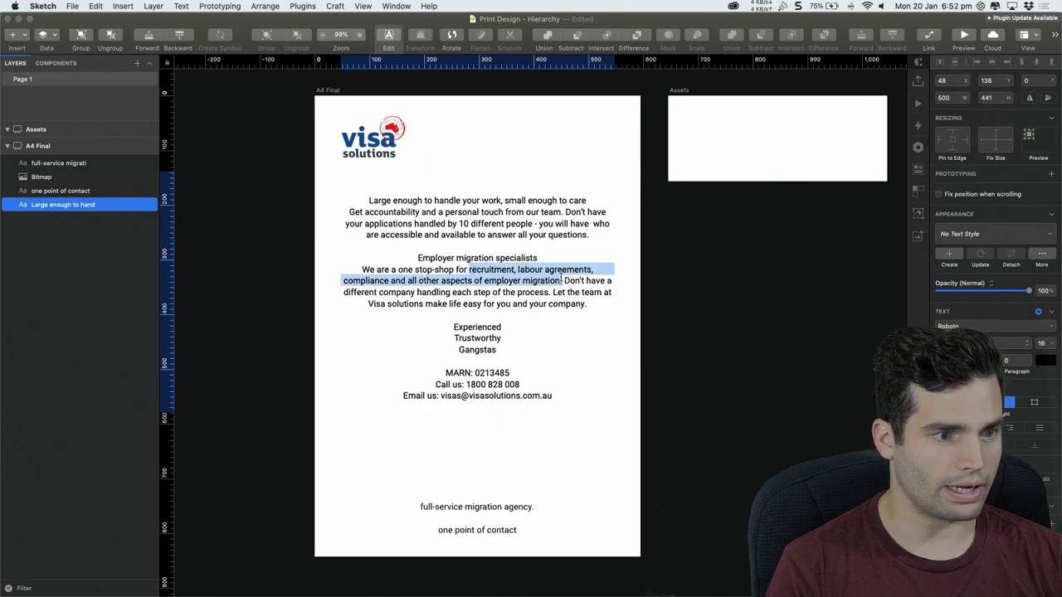
key(super+x)
key(Escape)
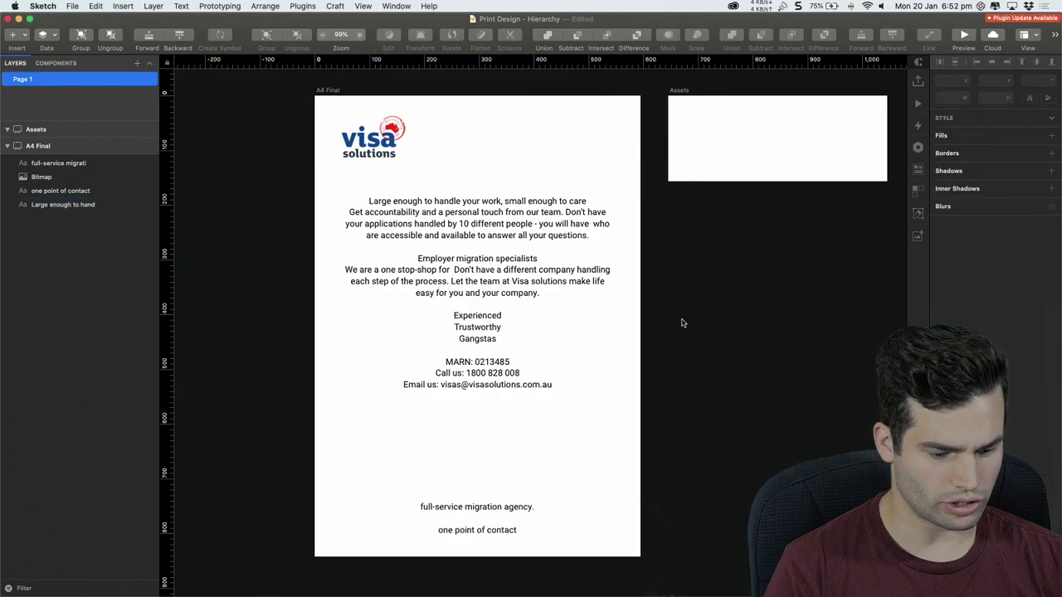
key(super+v)
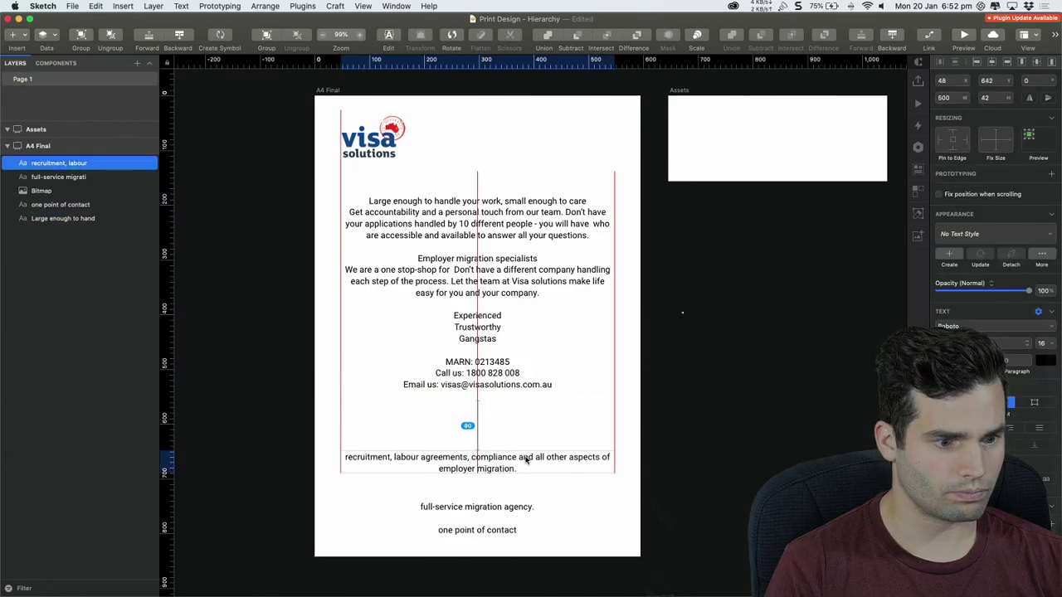
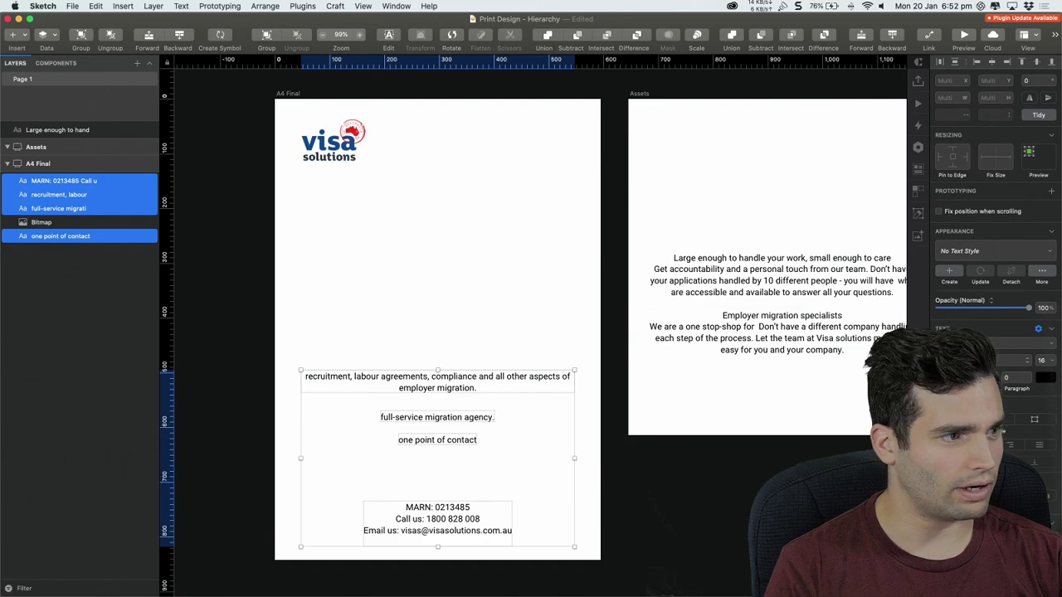
Left-align the text of the services, full-service, point-of-contact and contact details layers
double_click(854, 19)
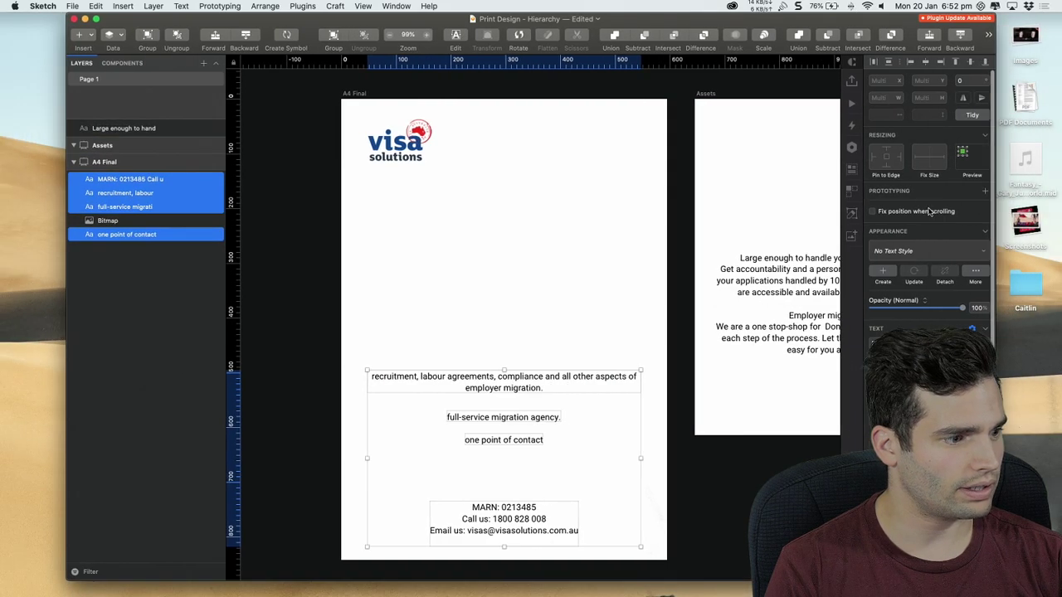
double_click(850, 17)
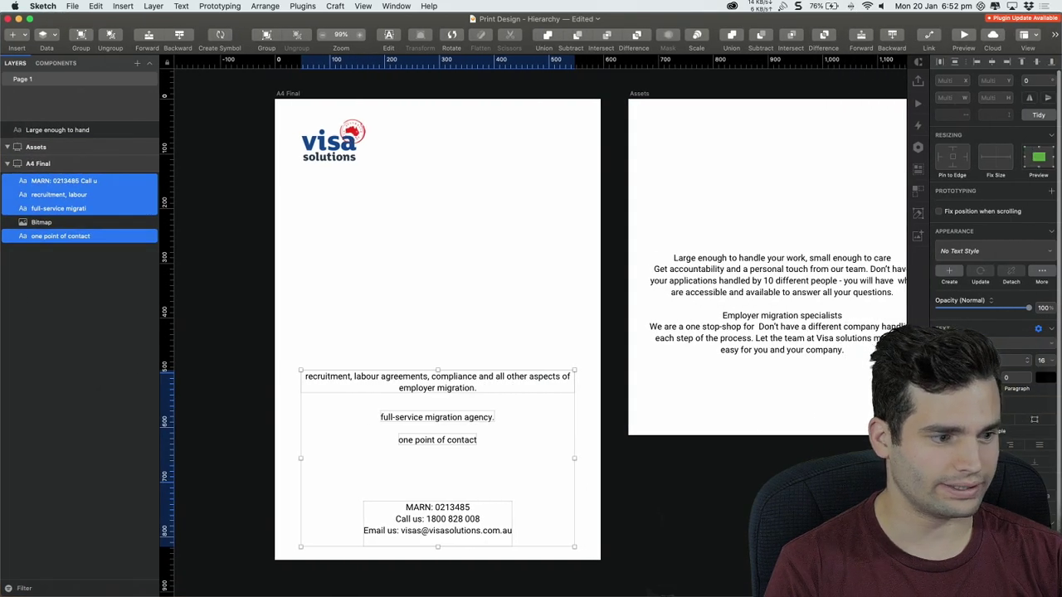
key(super+braceleft)
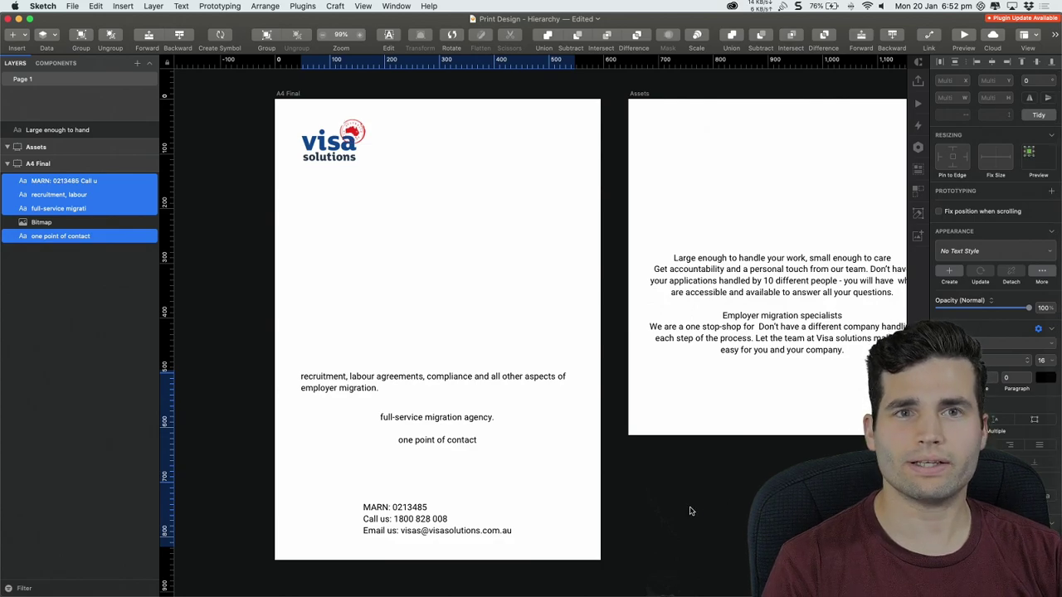
click(384, 342)
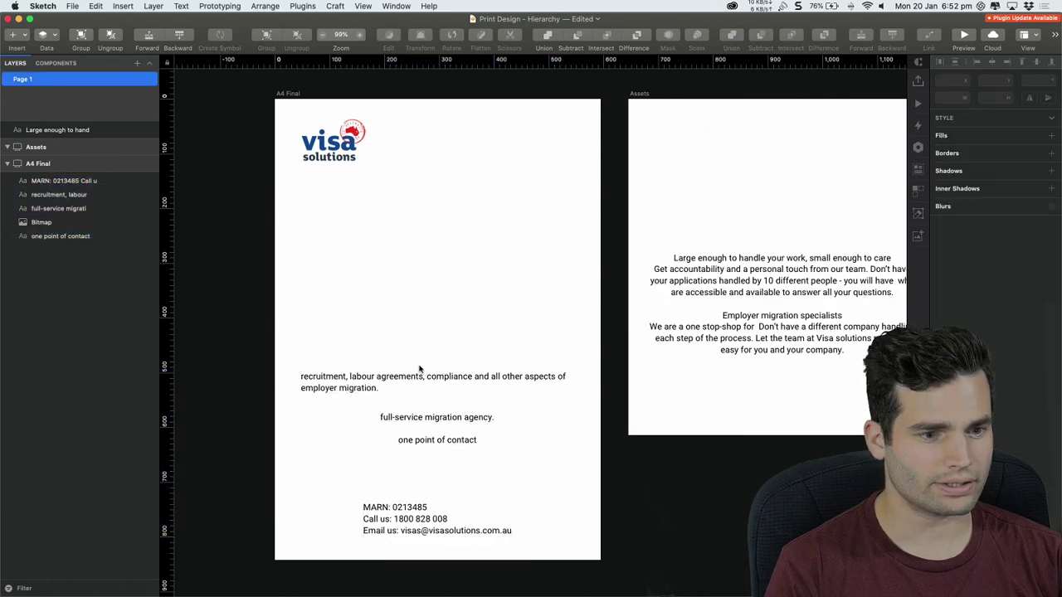
double_click(350, 377)
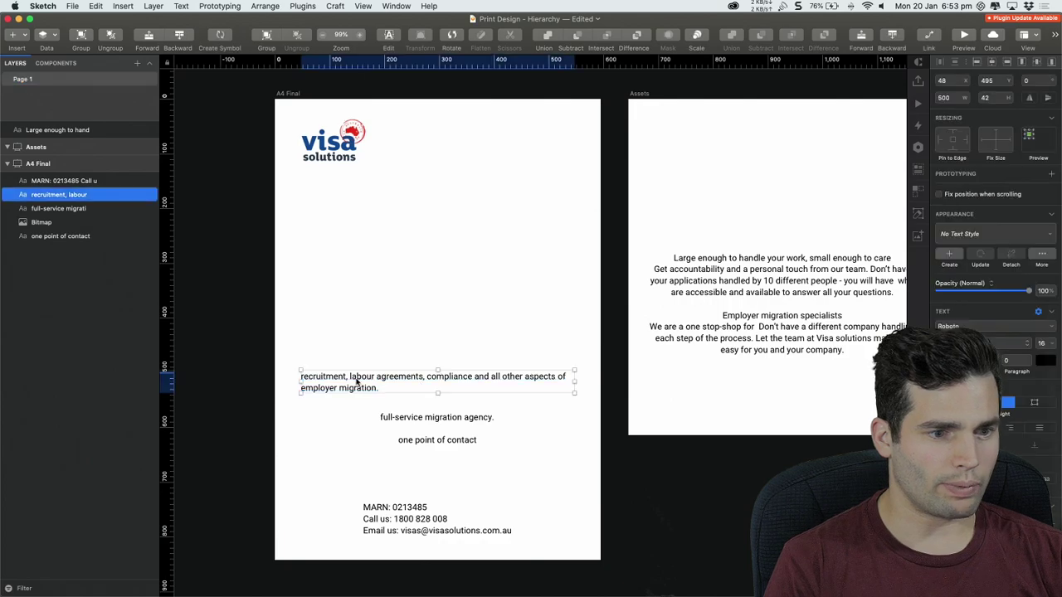
double_click(346, 375)
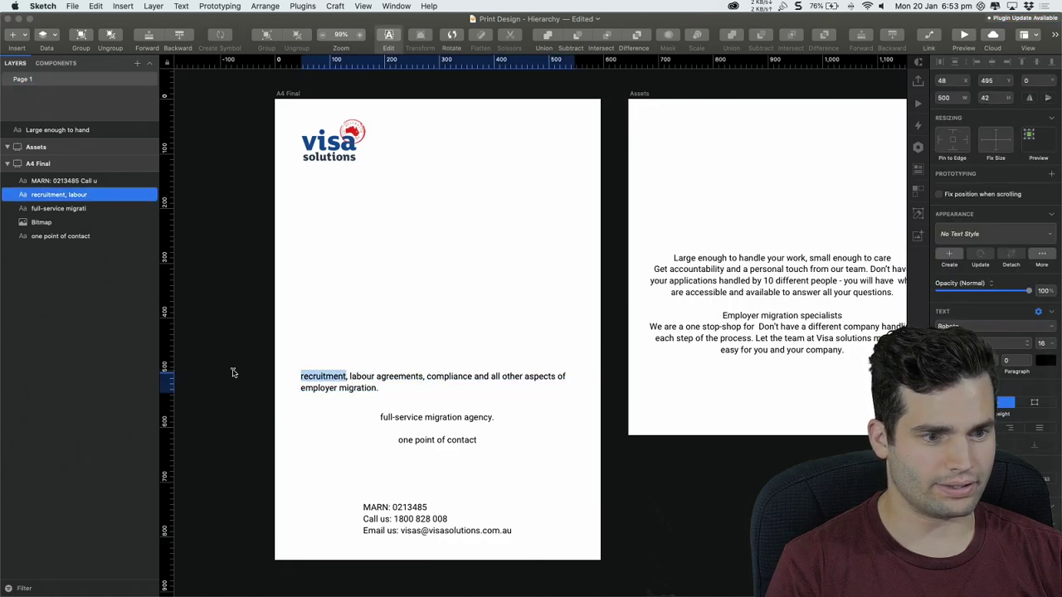
click(473, 350)
Centre the logo horizontally on the page and move the "full-service migration agency." line directly beneath it, about X 193, Y 162
drag(438, 420, 462, 199)
key(Escape)
drag(318, 158, 423, 164)
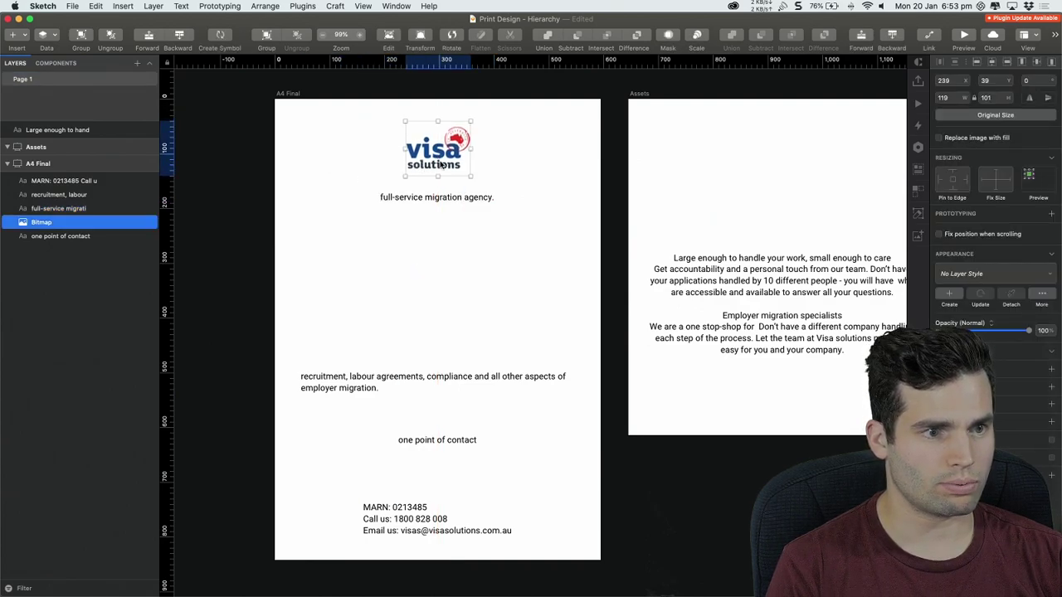
mouse_move(452, 200)
mouse_down()
mouse_move(466, 210)
mouse_move(466, 198)
mouse_up()
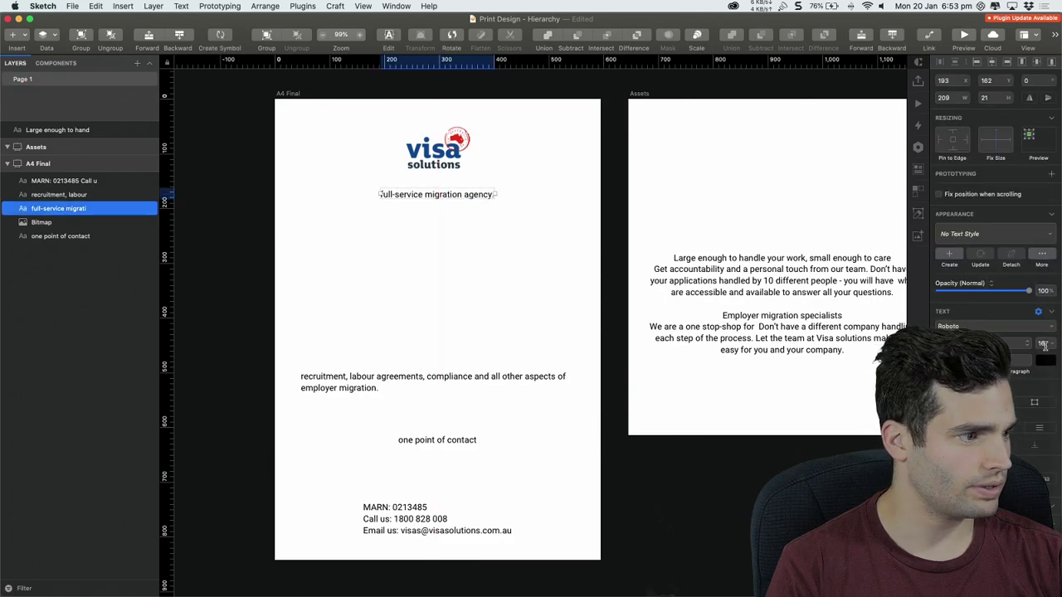
Set the full-service line's font size to 32 and centre it below the logo, about X 90, Y 161
text(32)
key(Return)
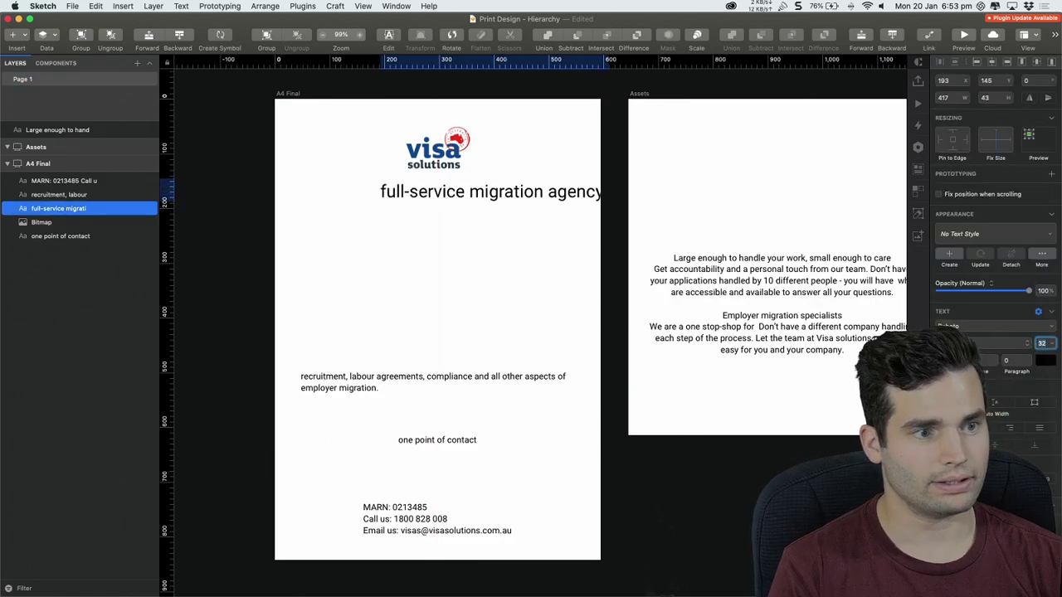
drag(521, 200, 466, 206)
Capitalise the first letter of the headline below the logo so it reads "Full-service migration agency."
click(357, 214)
click(355, 207)
double_click(363, 205)
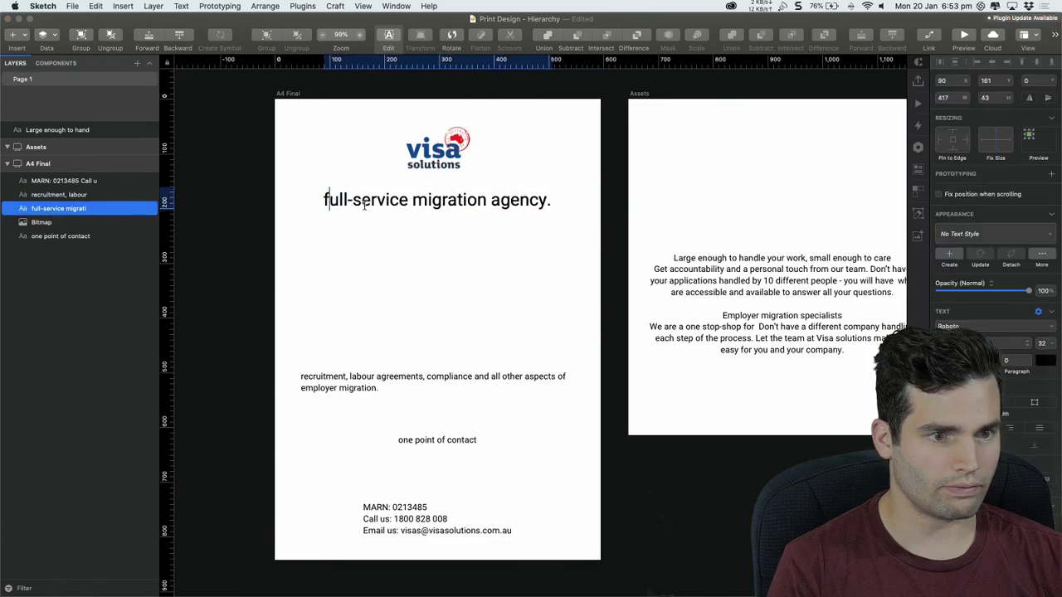
click(330, 200)
key(BackSpace)
text(F)
click(440, 283)
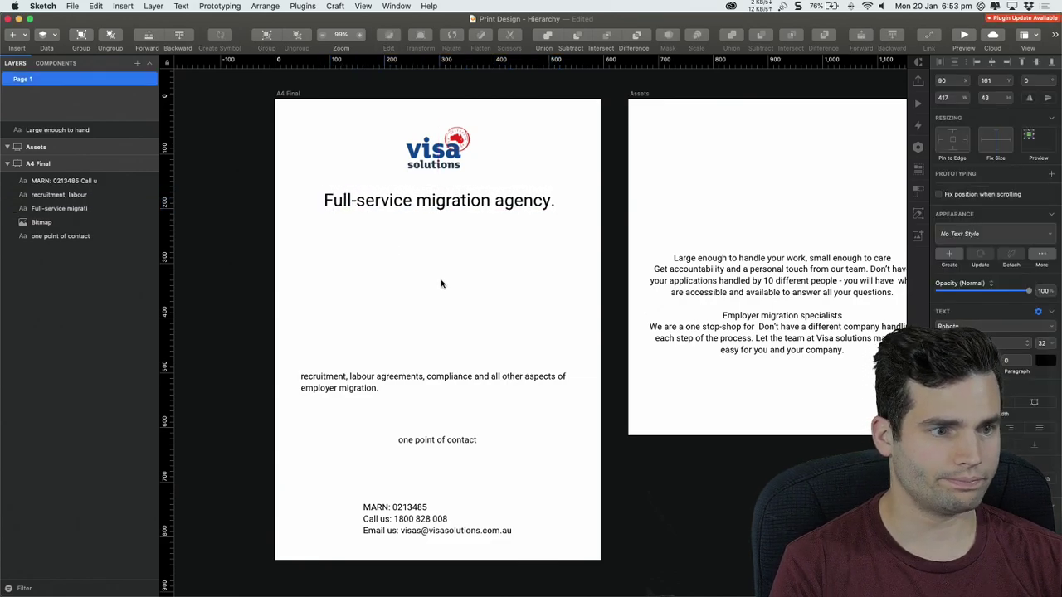
Reword the headline to "Your full-service migration agency." and recentre it slightly lower below the logo
double_click(352, 200)
double_click(352, 200)
click(323, 200)
text(Your)
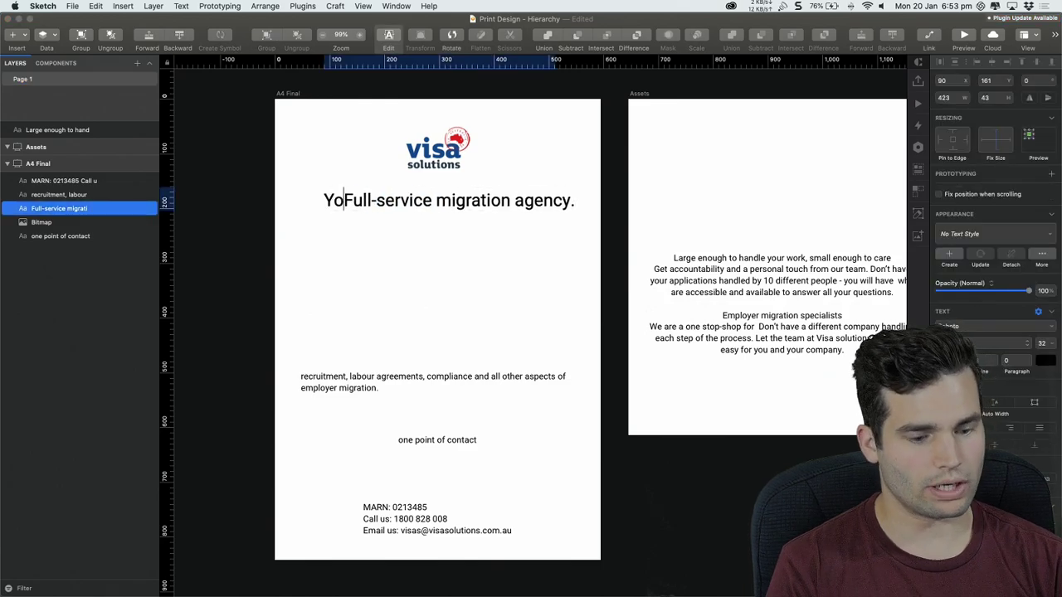
key(Delete)
text(f)
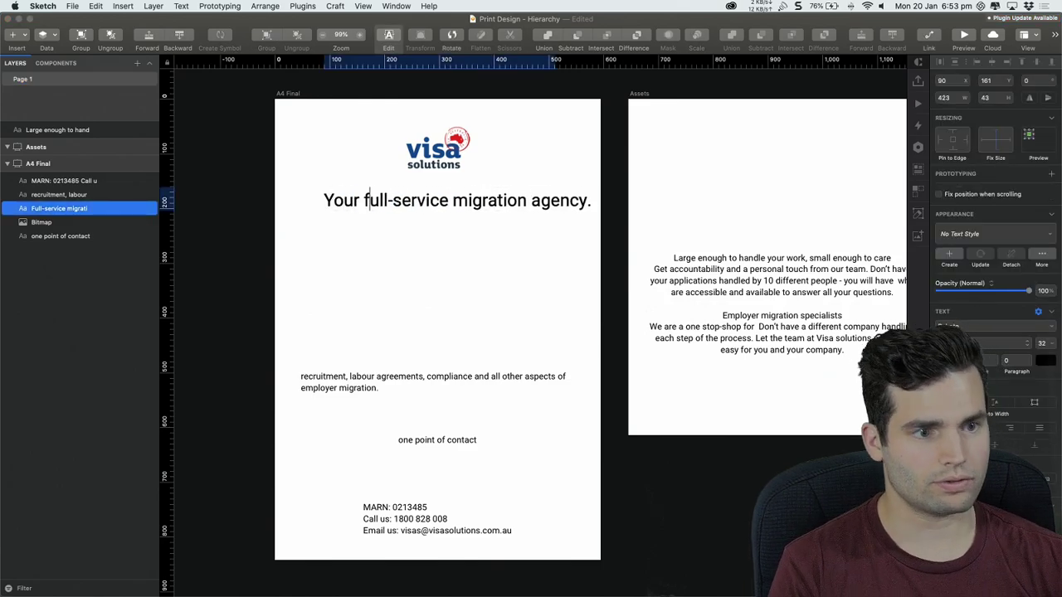
click(564, 281)
drag(521, 202, 501, 209)
click(529, 292)
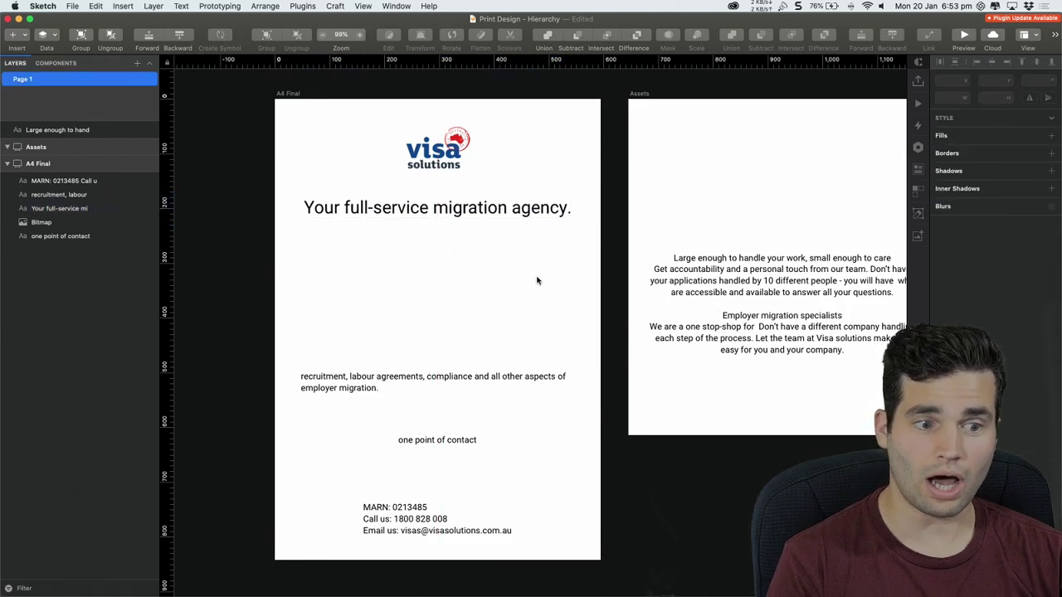
Lower the services line to about Y 512, then cut "recruitment" from it and paste the word as its own layer above
drag(431, 374, 432, 383)
click(440, 346)
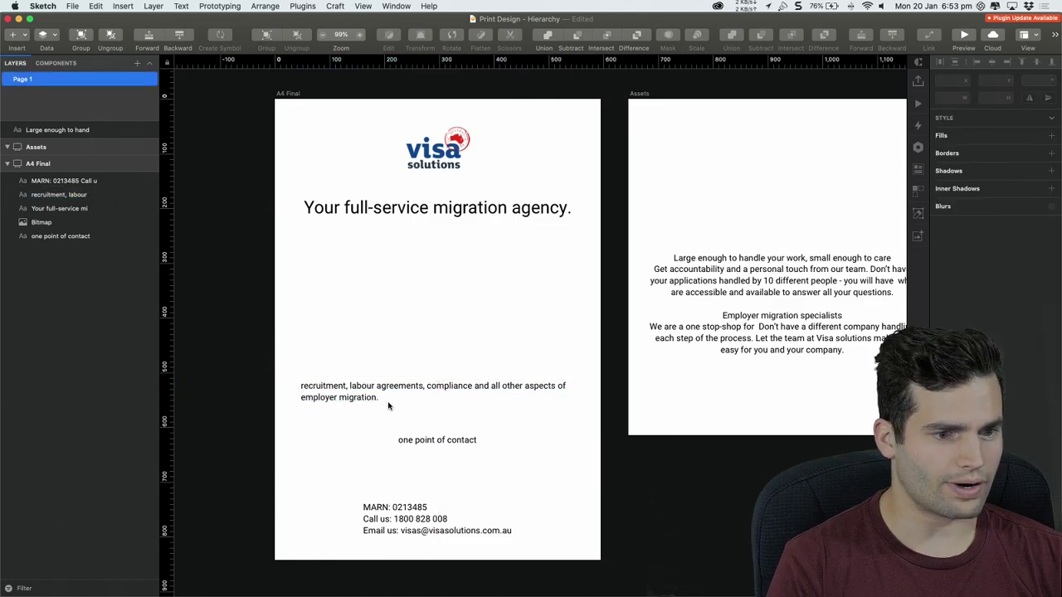
double_click(383, 398)
double_click(323, 385)
key(super+c)
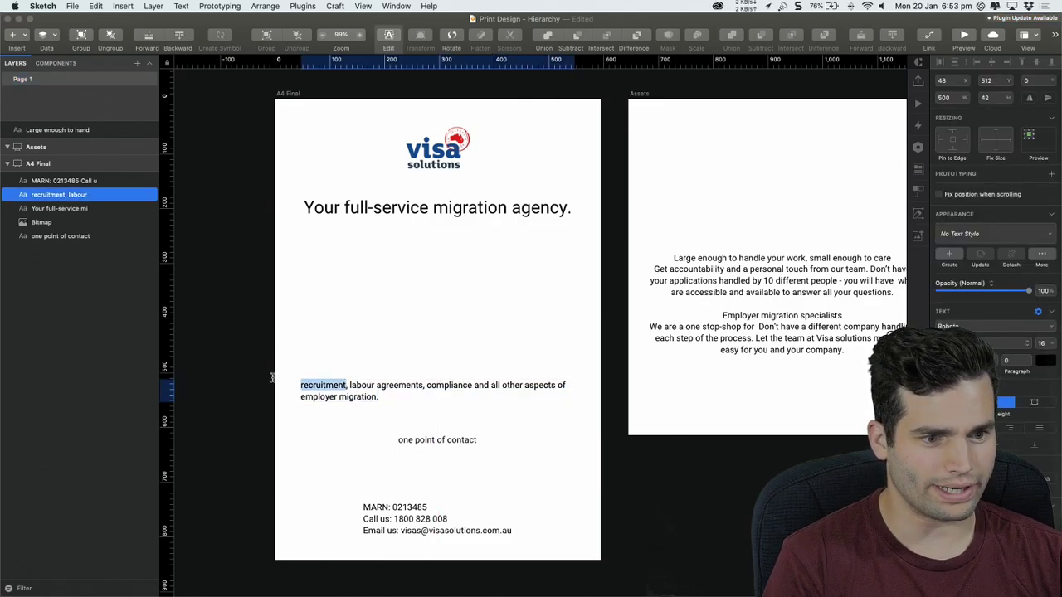
key(BackSpace)
click(449, 323)
key(super+v)
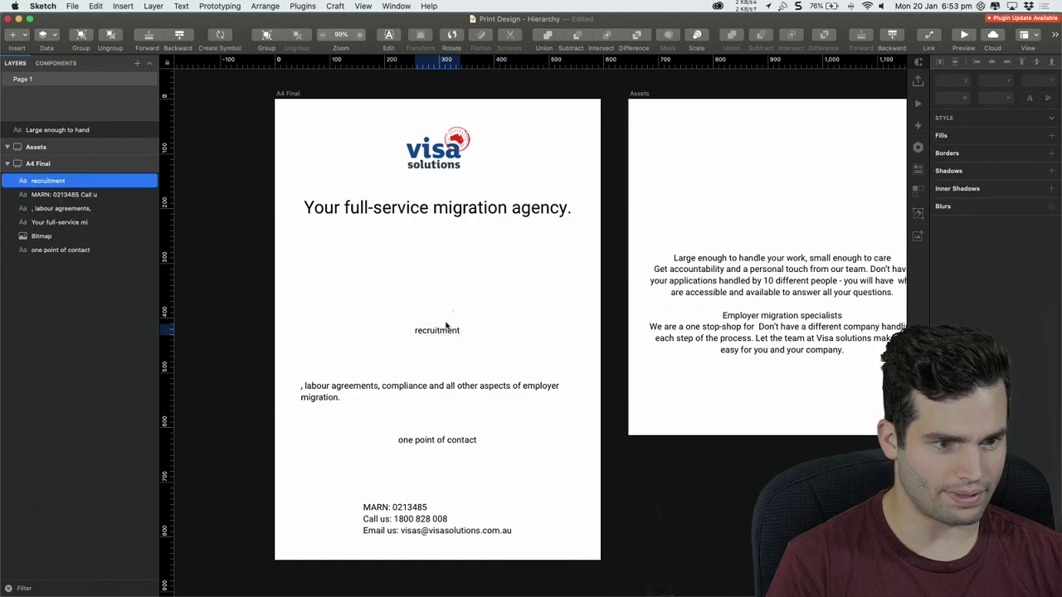
Capitalise the separate word as "Recruitment" and place it below the headline, towards the left side of the page
double_click(446, 329)
click(416, 330)
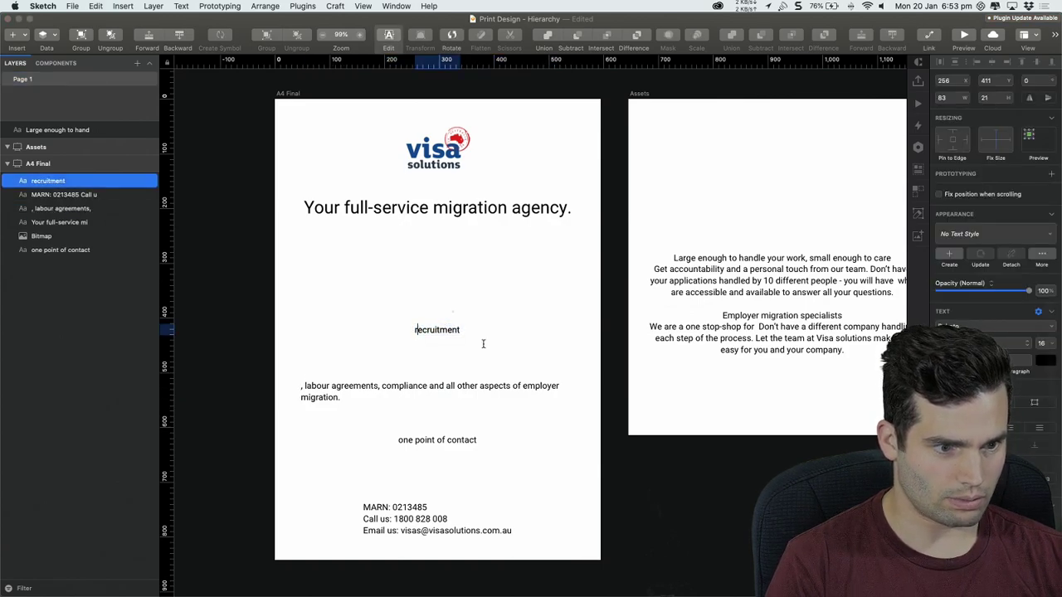
click(502, 279)
drag(437, 330, 339, 299)
click(363, 342)
click(376, 390)
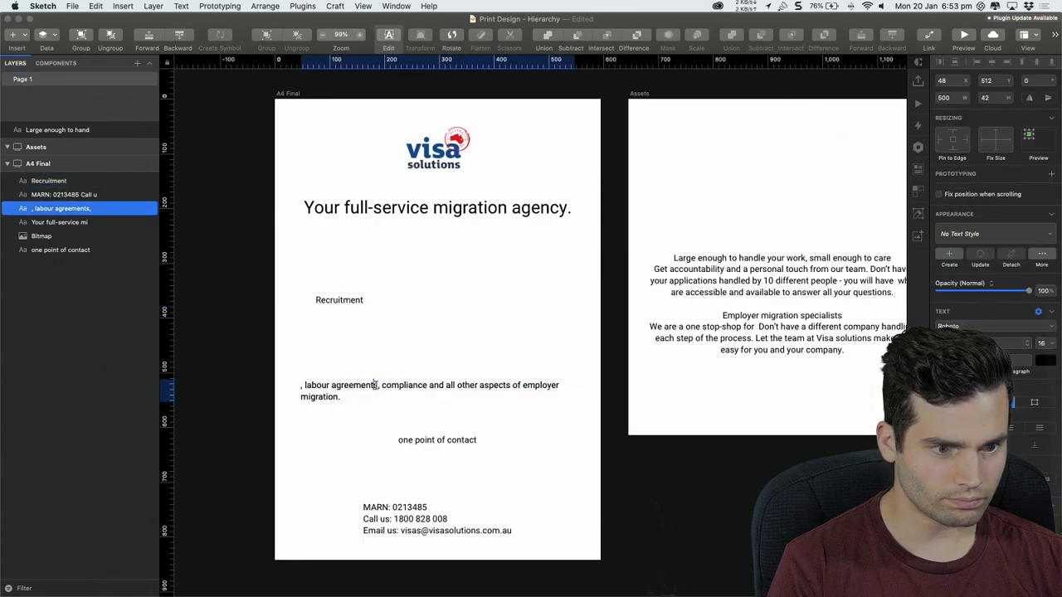
drag(343, 386, 307, 386)
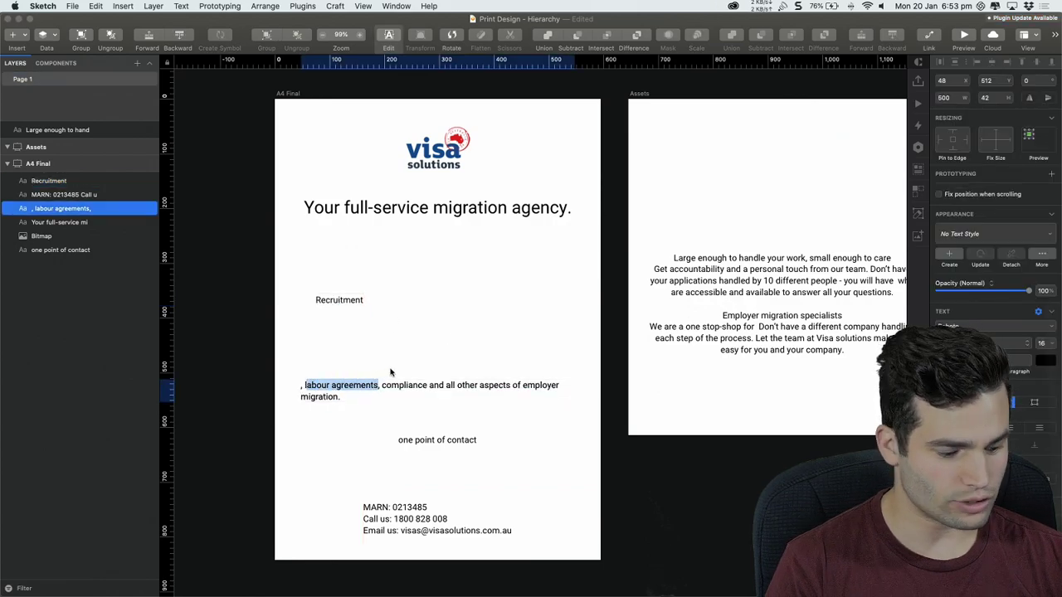
text(recruitment)
click(468, 316)
key(super+z)
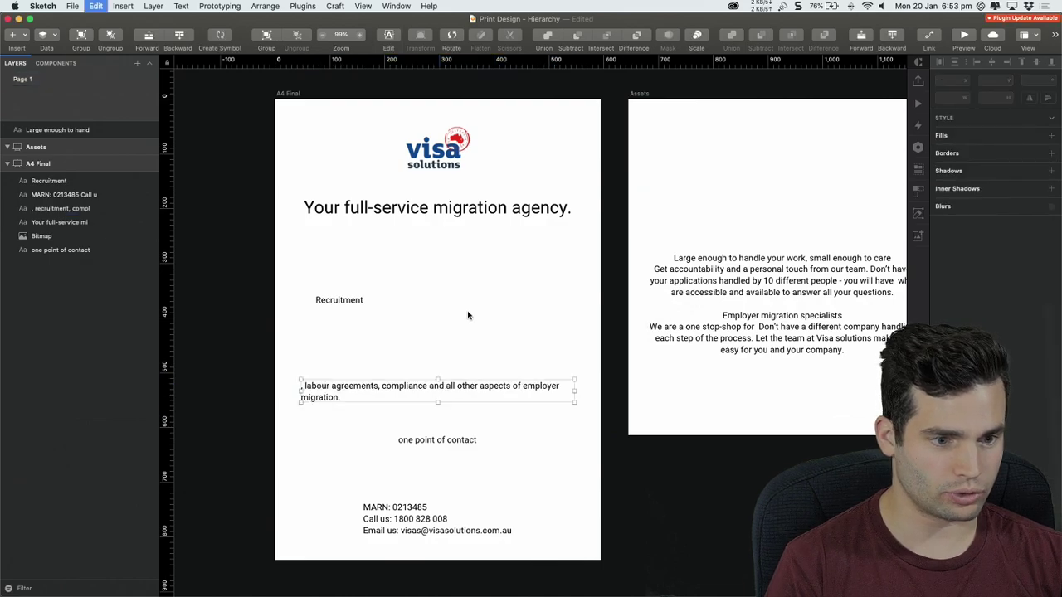
Cut "labour agreements" from the services line and paste it as a separate text layer on the page
double_click(387, 390)
click(374, 385)
drag(376, 385, 307, 386)
key(super+x)
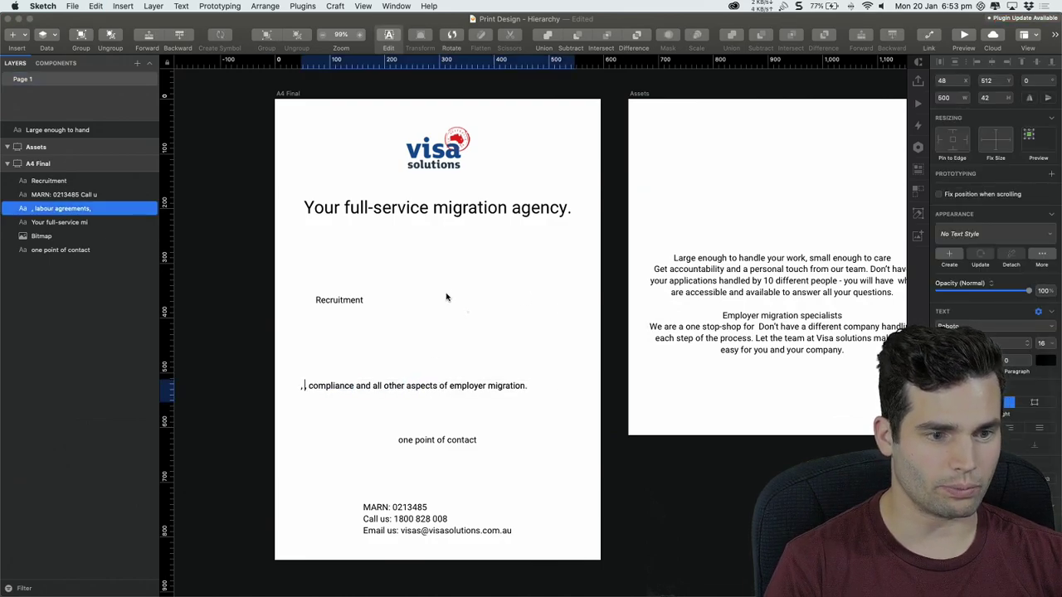
click(448, 297)
key(super+v)
click(472, 349)
click(460, 330)
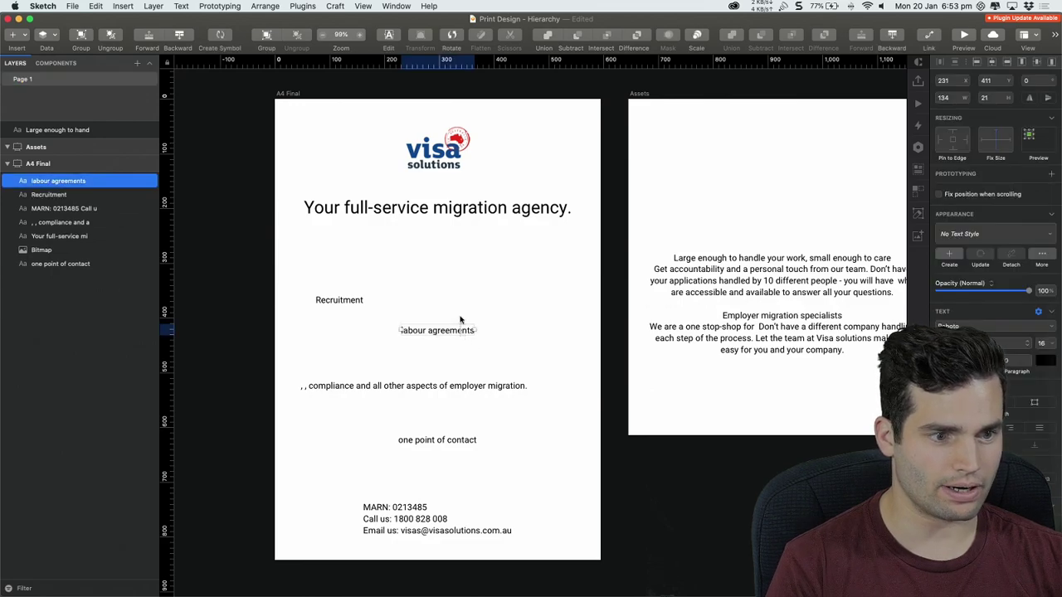
Move the labour agreements layer beside "Recruitment", about X 231, Y 355, and capitalise it as "Labour agreements"
drag(450, 336, 452, 305)
double_click(451, 304)
click(405, 301)
key(BackSpace)
text(L)
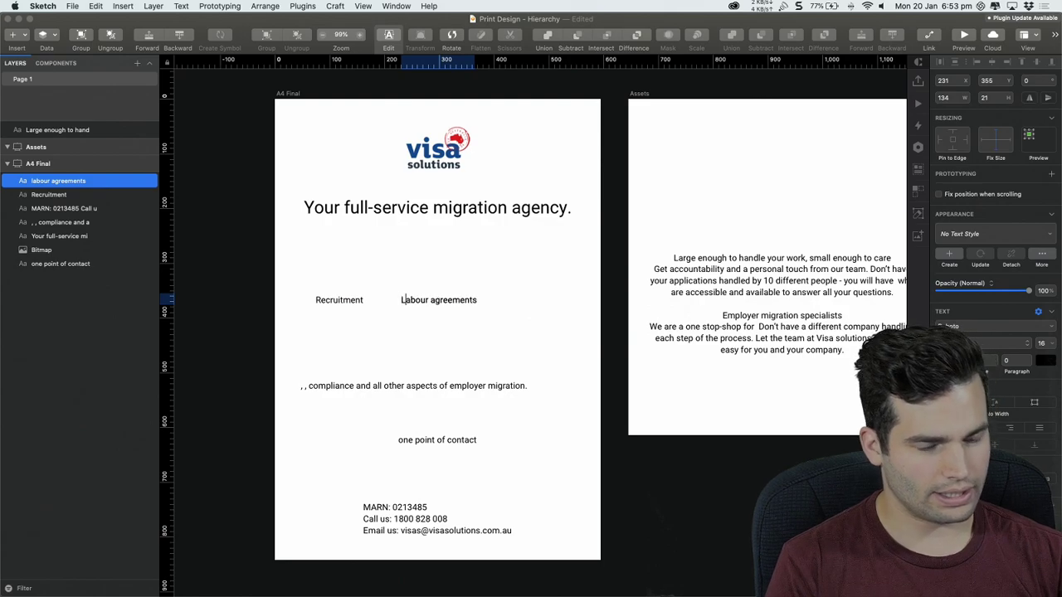
click(382, 369)
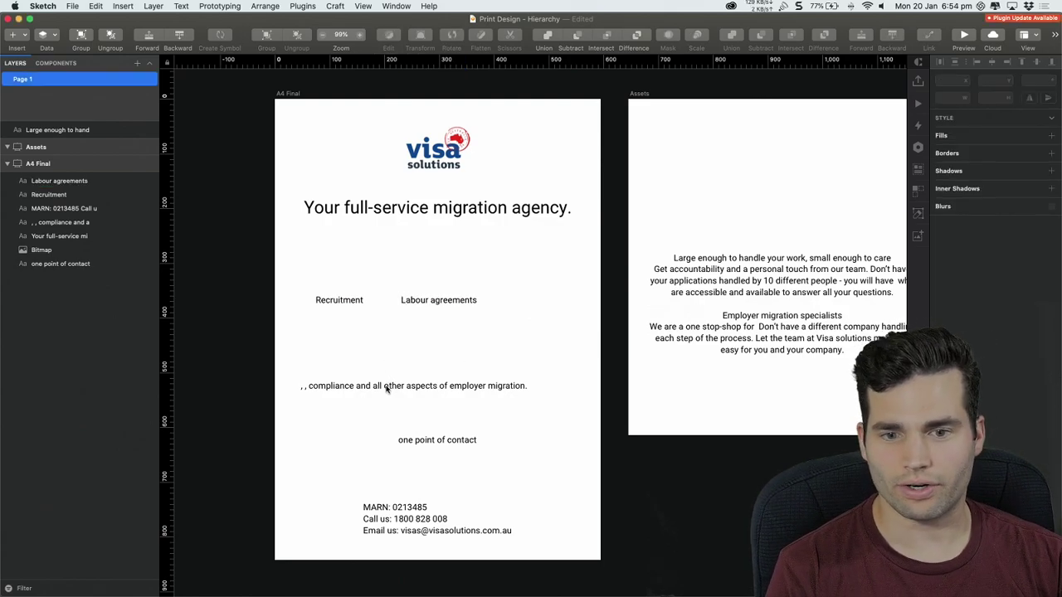
Cut "compliance" from the services line and paste it as a separate text layer on the page
double_click(386, 387)
drag(356, 385, 309, 385)
key(super+x)
click(547, 347)
key(super+v)
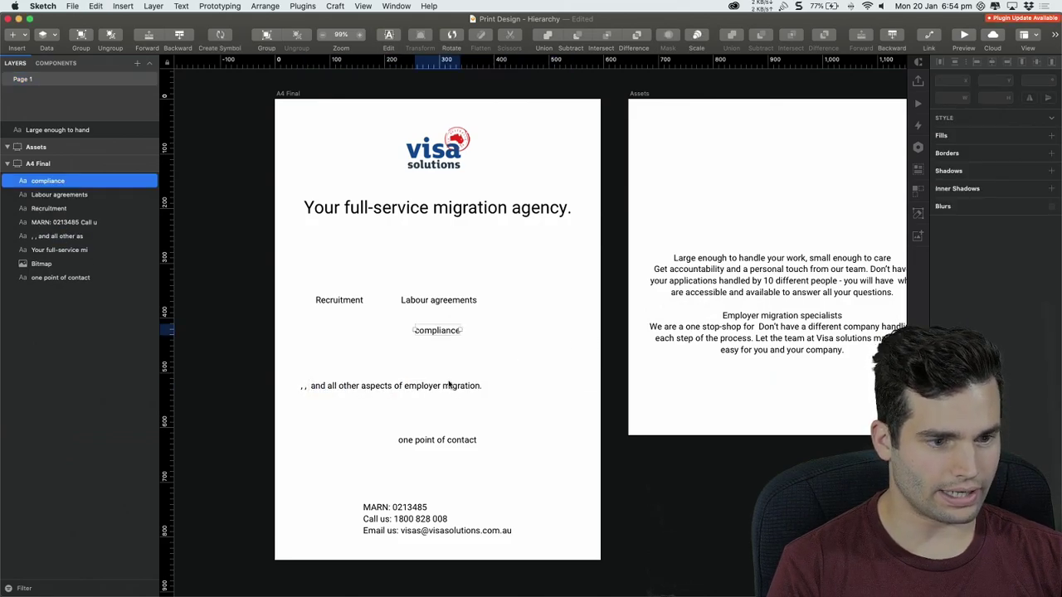
Capitalise the separate word as "Compliance" and line it up beside "Labour agreements", at about X 439, Y 355
double_click(430, 332)
click(426, 330)
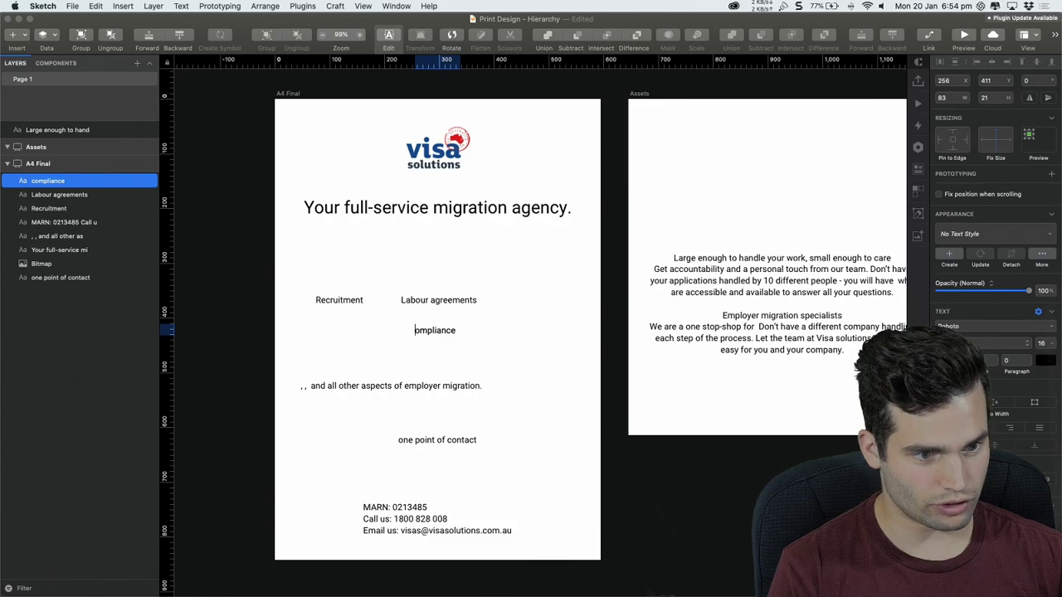
key(Escape)
drag(446, 333, 554, 302)
click(558, 346)
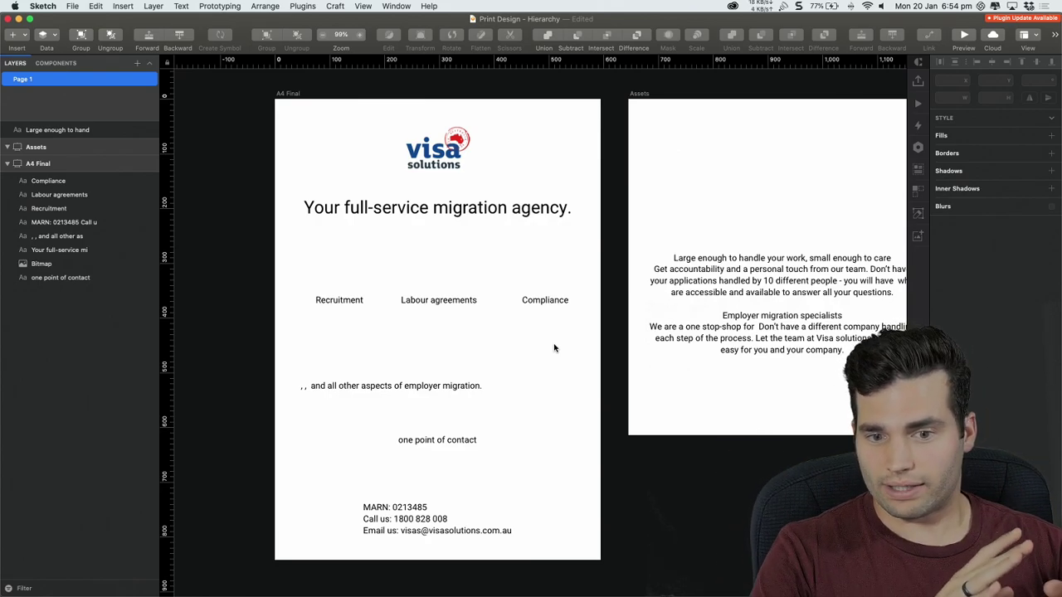
click(547, 300)
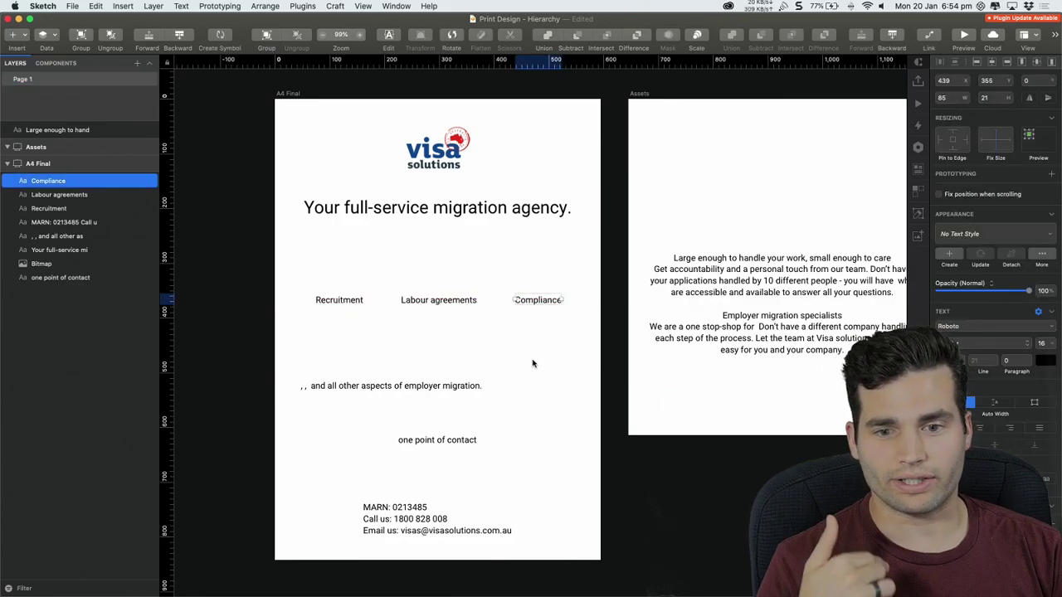
drag(275, 276, 587, 358)
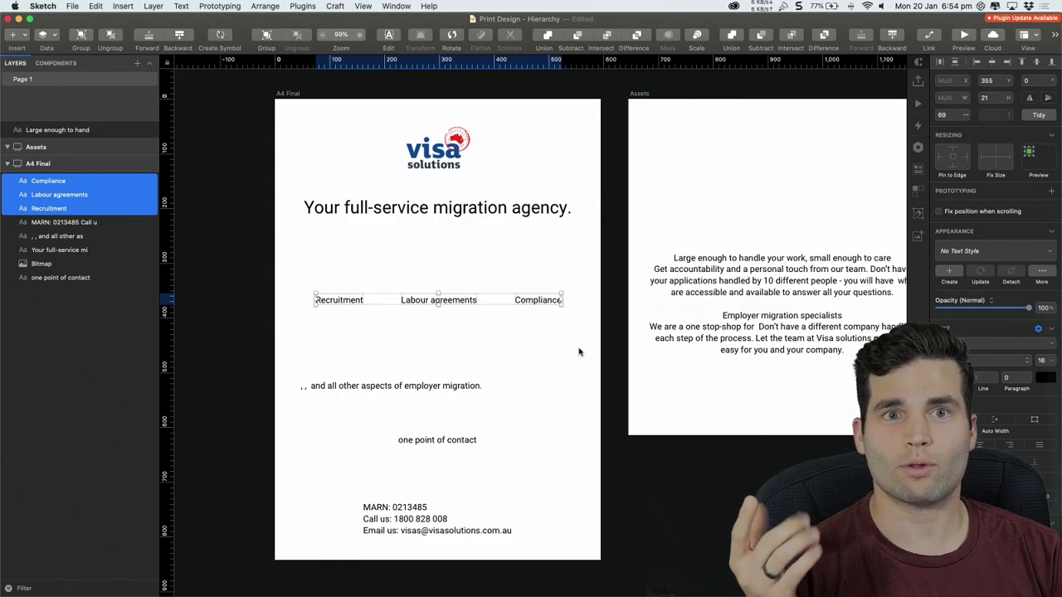
click(579, 352)
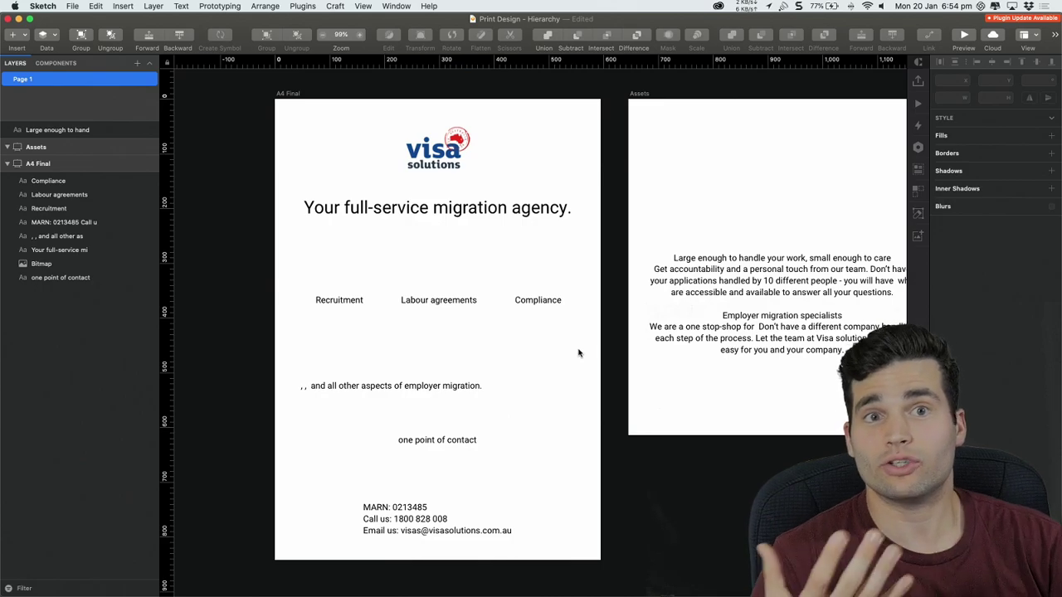
Shift the "and all other aspects of employer migration." line to about X 75, Y 513 and delete its leading commas
drag(453, 386, 468, 390)
double_click(495, 387)
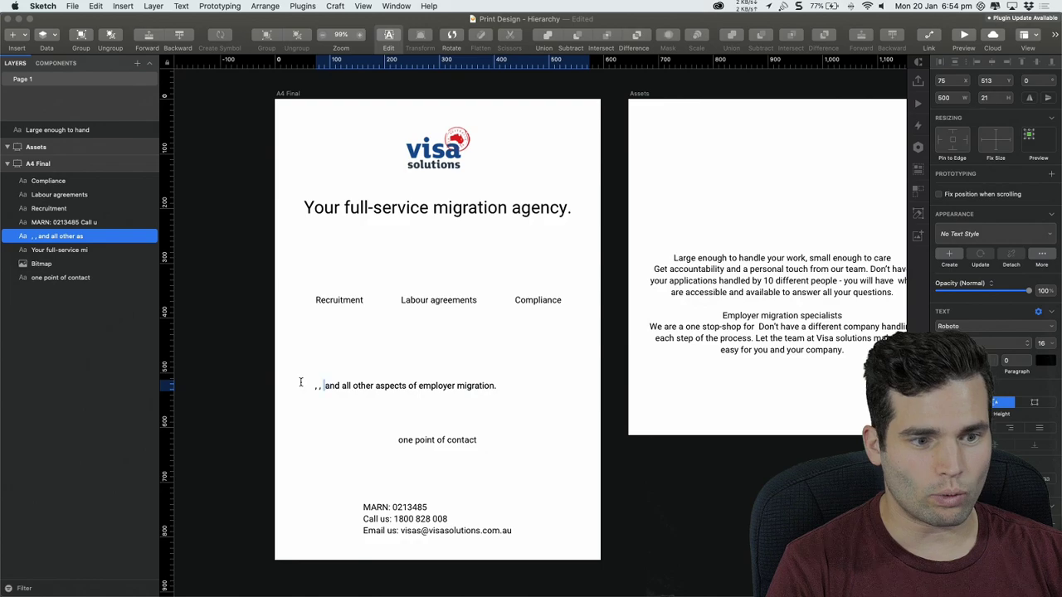
key(BackSpace)
click(460, 359)
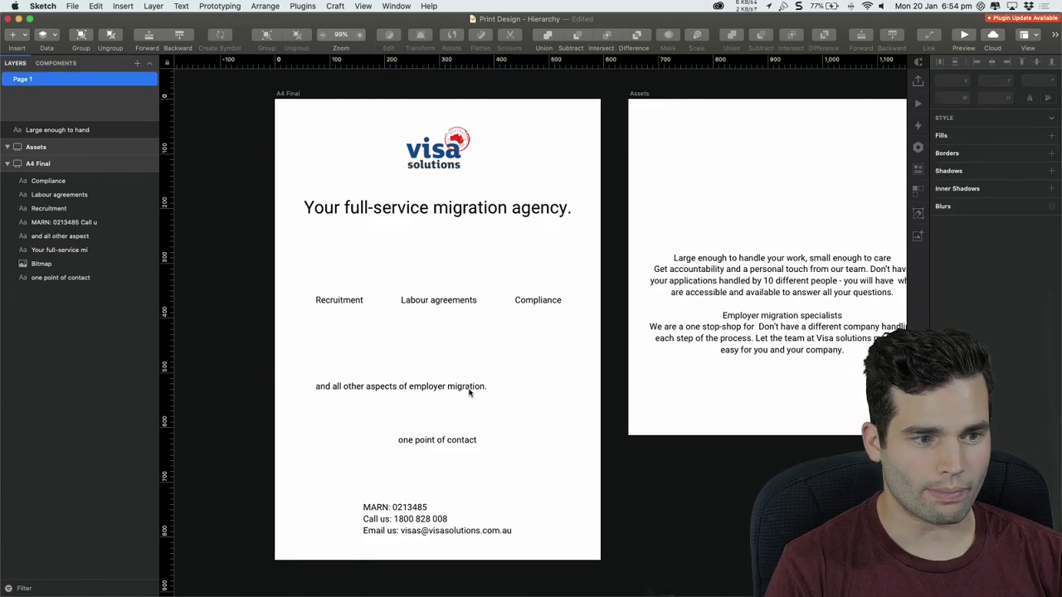
Centre-align the "and all other aspects of employer migration." text and place it centrally just below the three service names
double_click(469, 391)
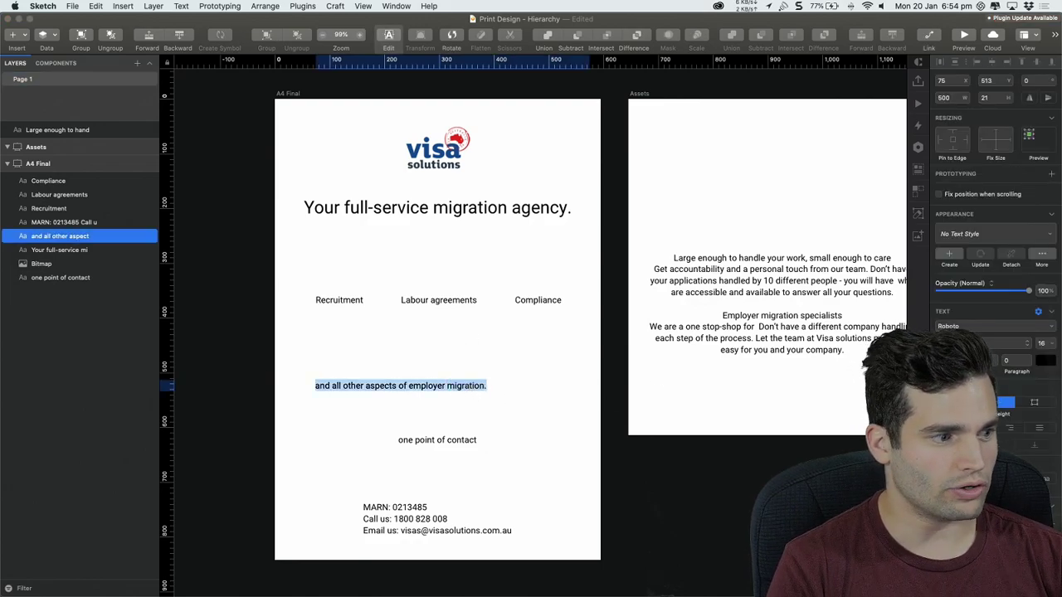
key(super+shift+backslash)
click(463, 374)
drag(489, 385, 450, 392)
click(493, 343)
scroll(499, 342, down, 2)
click(469, 347)
key(Escape)
click(469, 363)
Move the three service names and the employer migration line up together towards the headline, with the names at Y 308
drag(286, 249, 581, 329)
drag(478, 295, 483, 270)
click(535, 219)
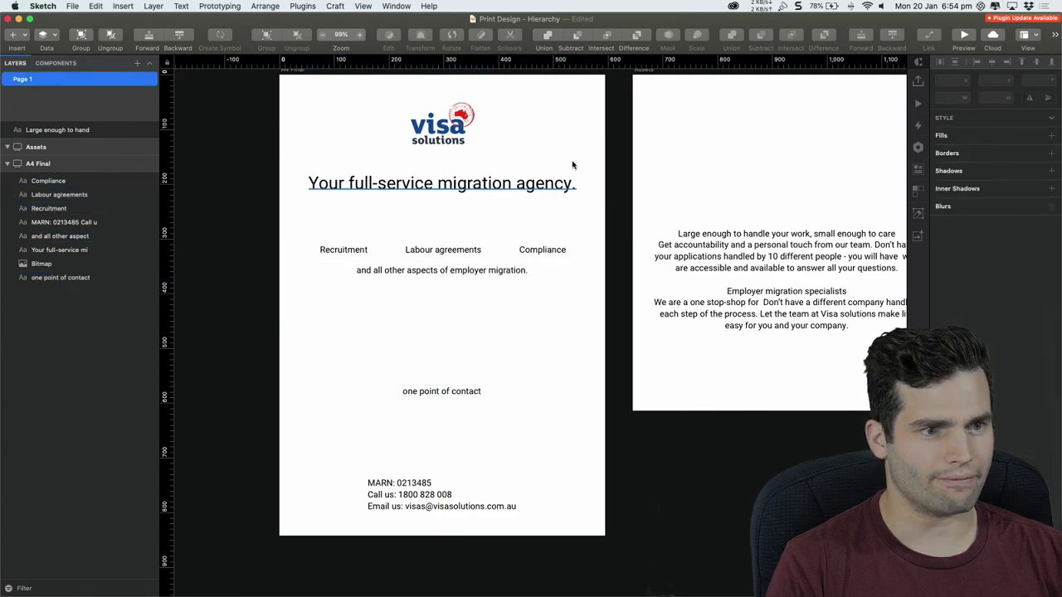
Move the contact details to the page's lower left margin, about X 48, Y 754, and set their font size to 12
scroll(550, 334, up, 2)
drag(403, 513, 339, 516)
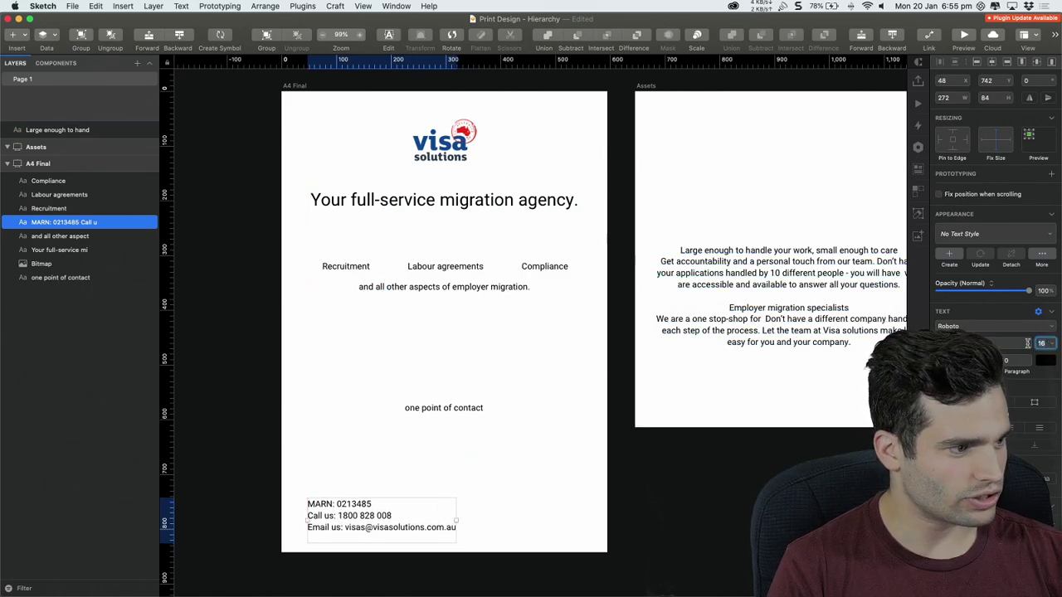
key(Return)
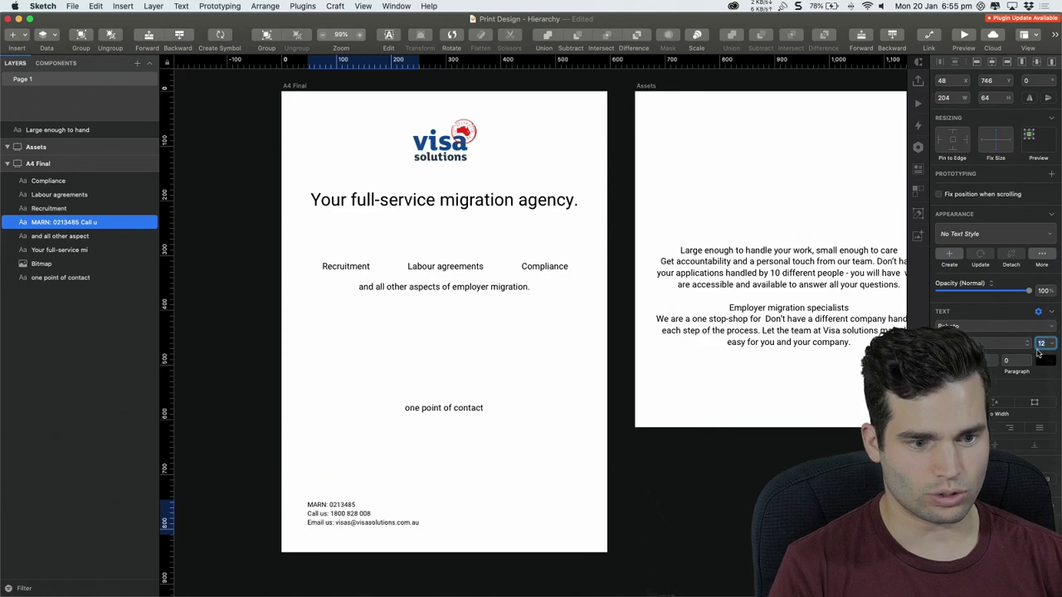
click(278, 491)
drag(346, 506, 346, 512)
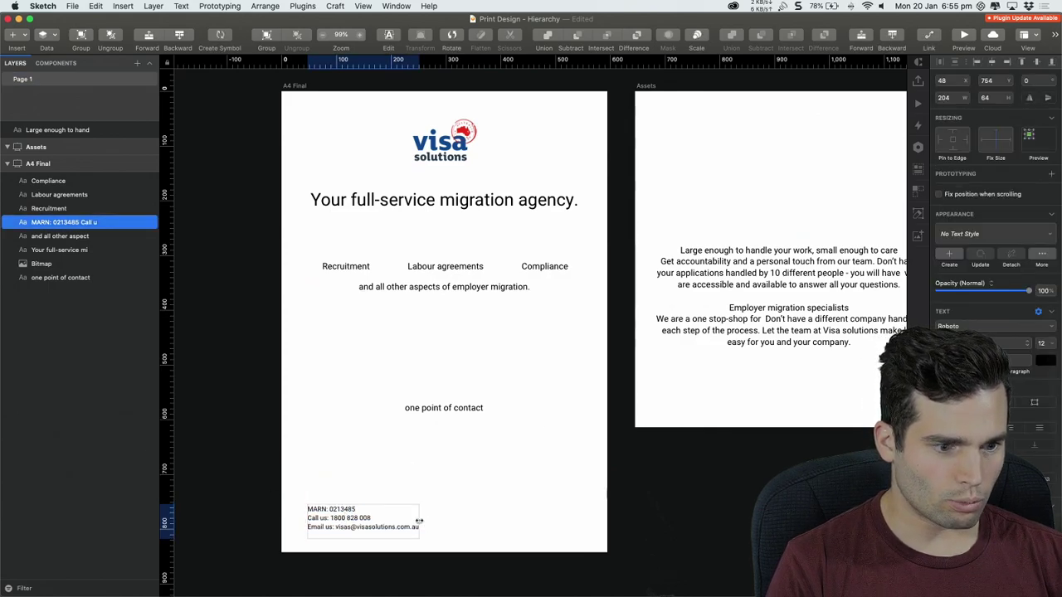
Widen the contact details text box to about 469 and join its three lines into one line separated by hyphens
drag(419, 521, 564, 522)
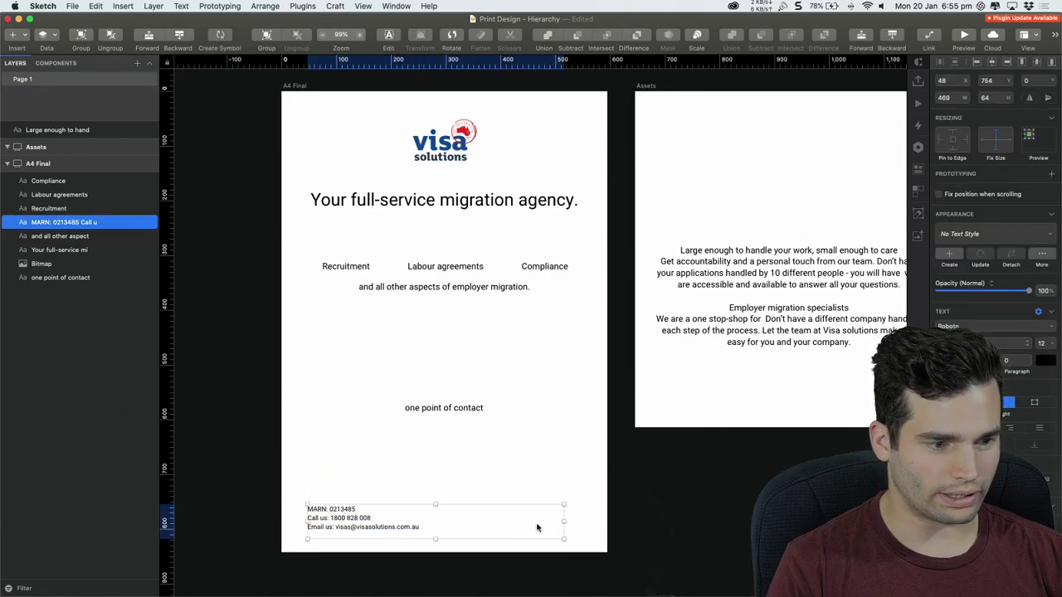
double_click(371, 510)
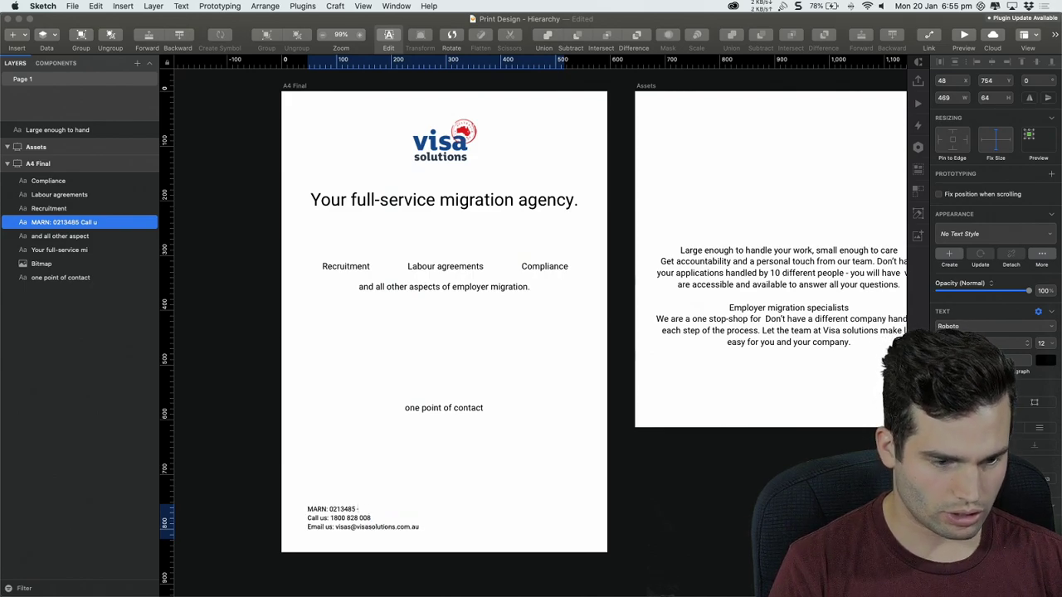
key(Delete)
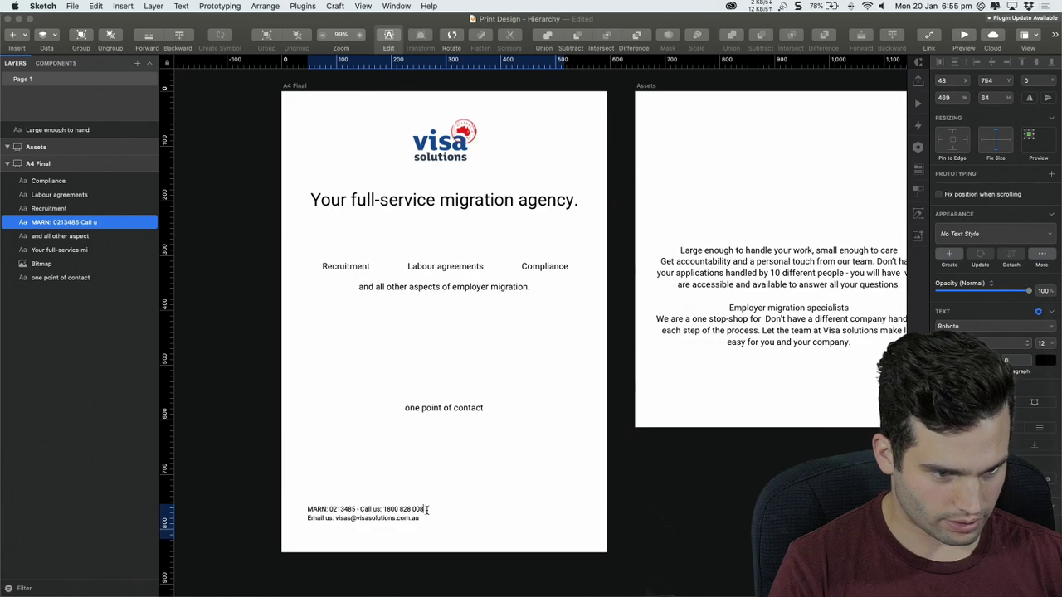
click(426, 511)
key(Delete)
text(-)
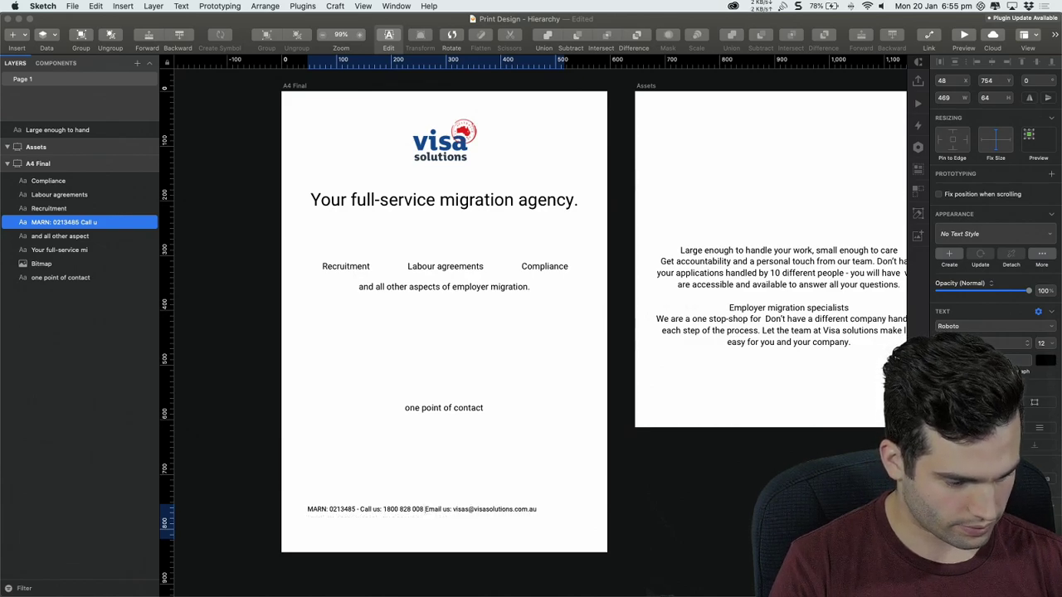
Centre-align the contact details line and place it centrally near the bottom edge of the page
key(super+a)
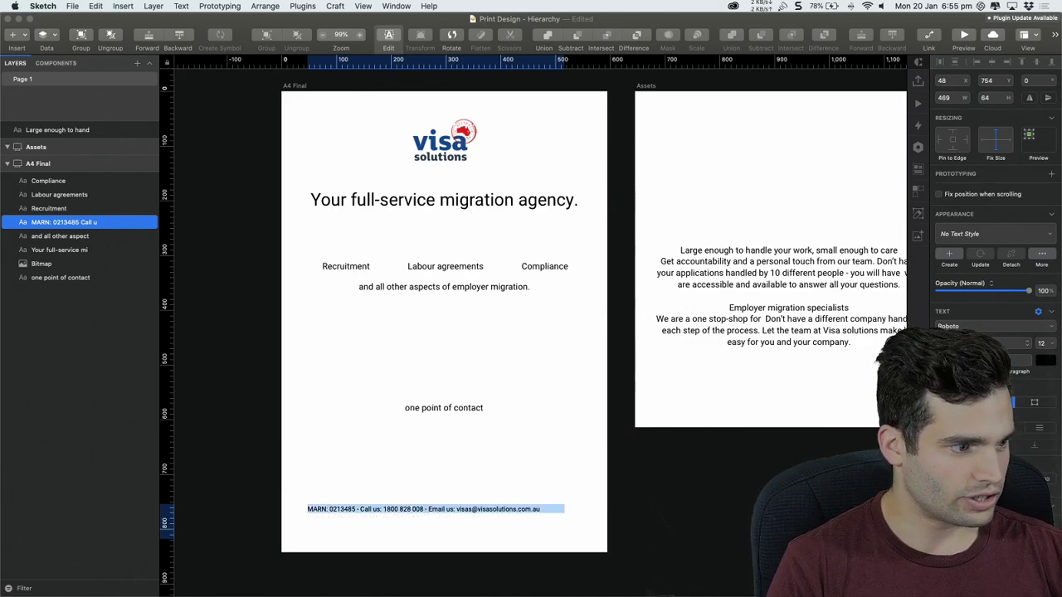
key(super+shift+backslash)
click(487, 481)
drag(488, 512, 504, 532)
click(492, 522)
click(510, 498)
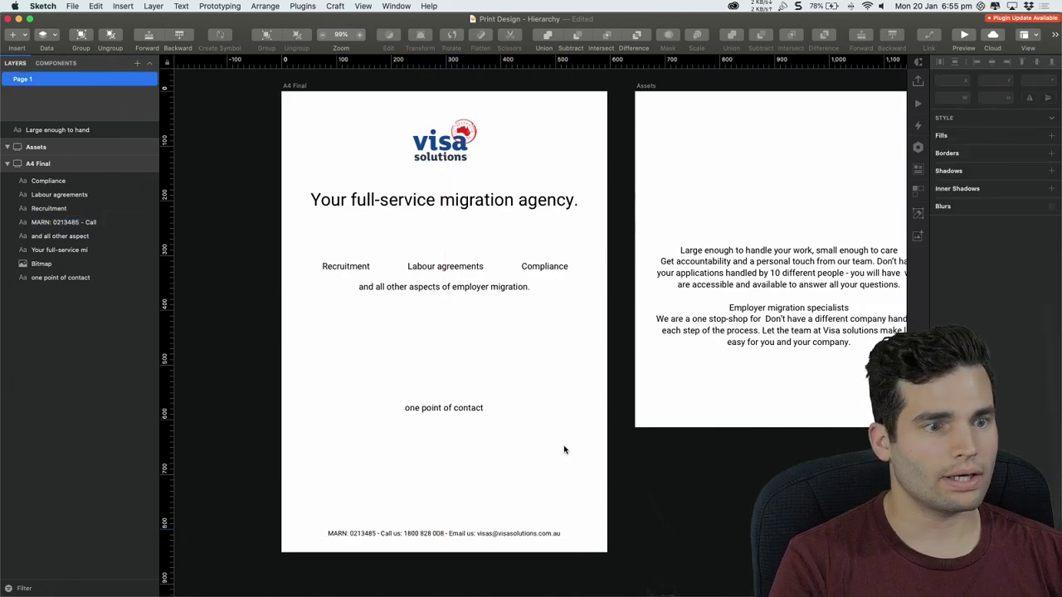
Move the employer migration line further down, away from the three service names
drag(445, 289, 445, 319)
click(552, 407)
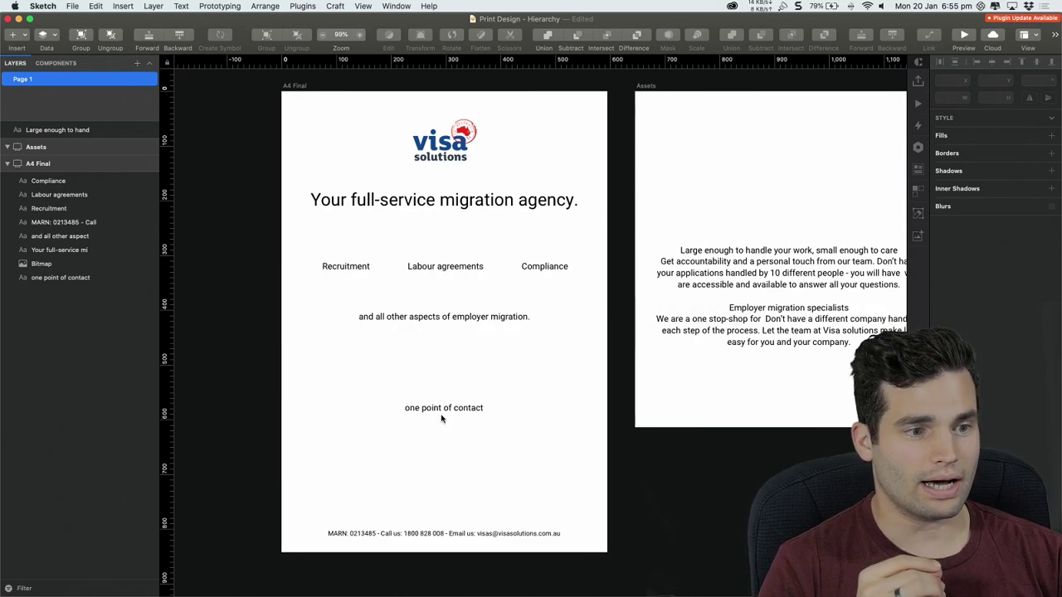
Make "Recruitment", "Labour agreements" and "Compliance" bold and set their font size to 18
drag(297, 245, 562, 290)
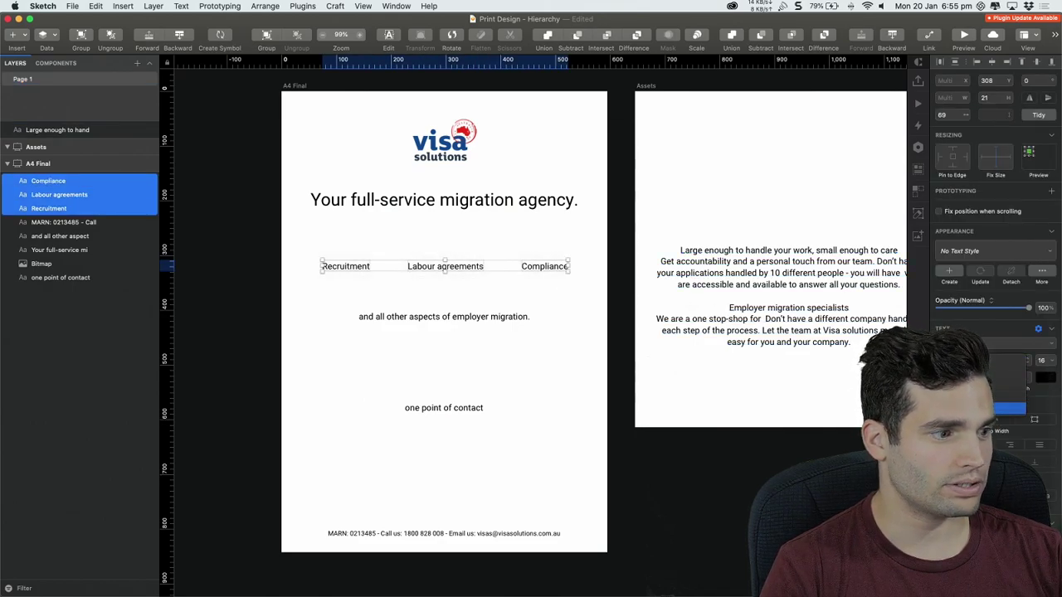
key(super+b)
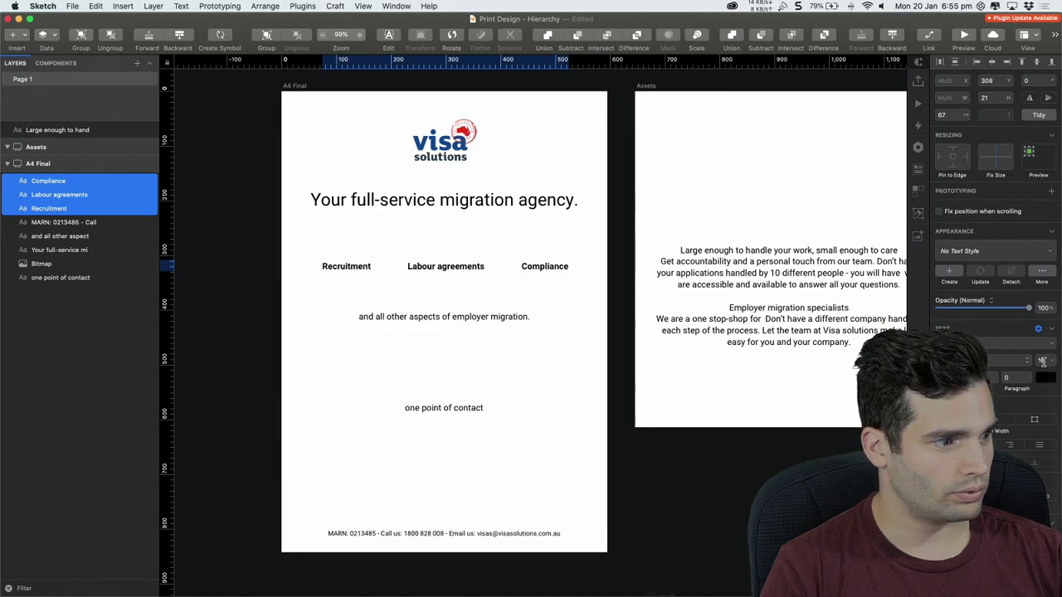
text(20)
key(Return)
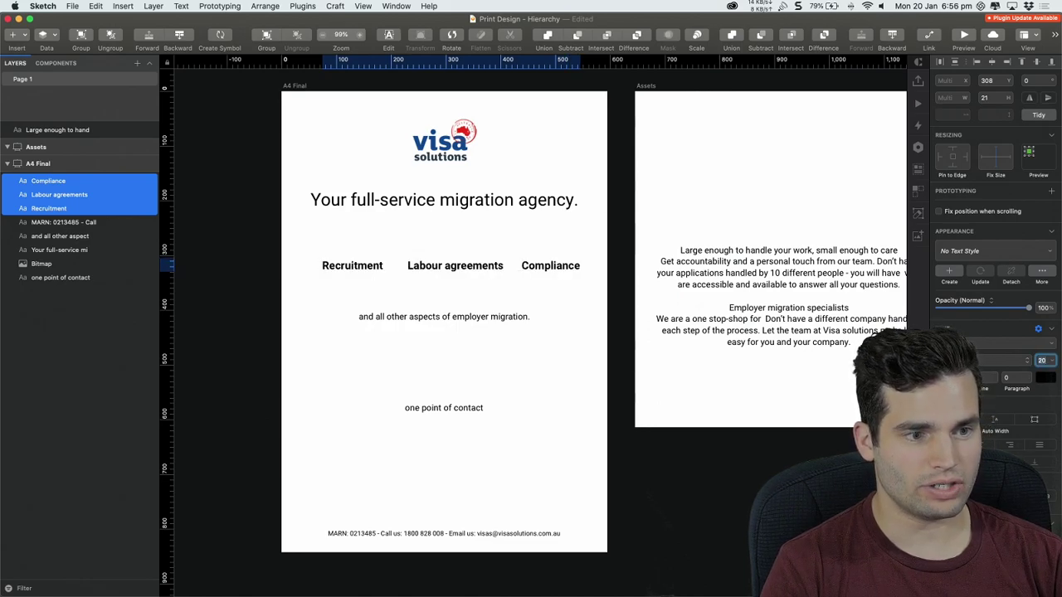
key(Down)
key(Down)
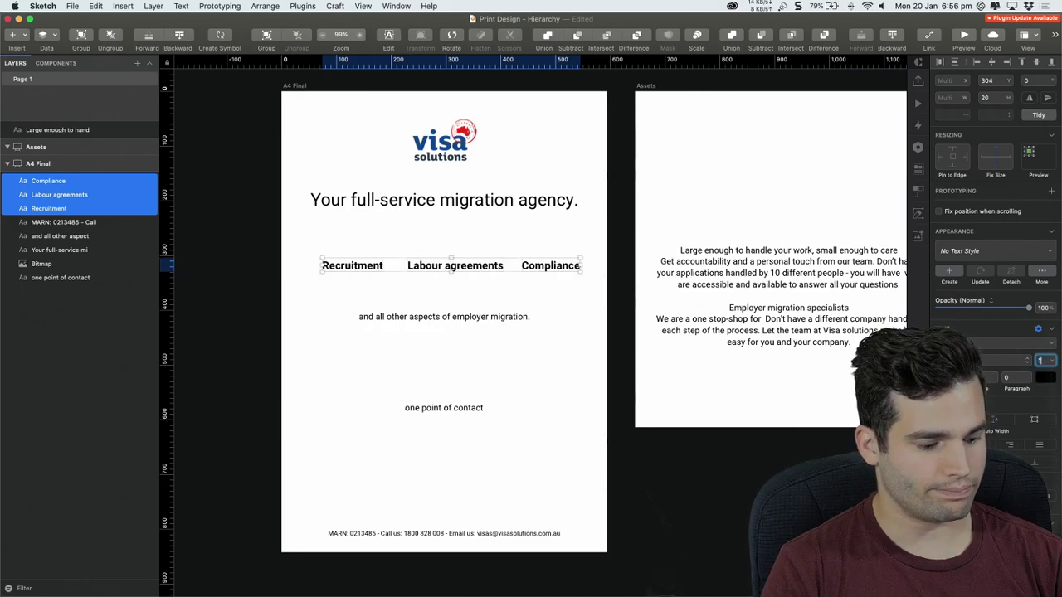
Shift "Recruitment" slightly left and centre "Labour agreements" on the page so the three service names are evenly spaced
click(364, 274)
drag(362, 271, 356, 272)
click(472, 279)
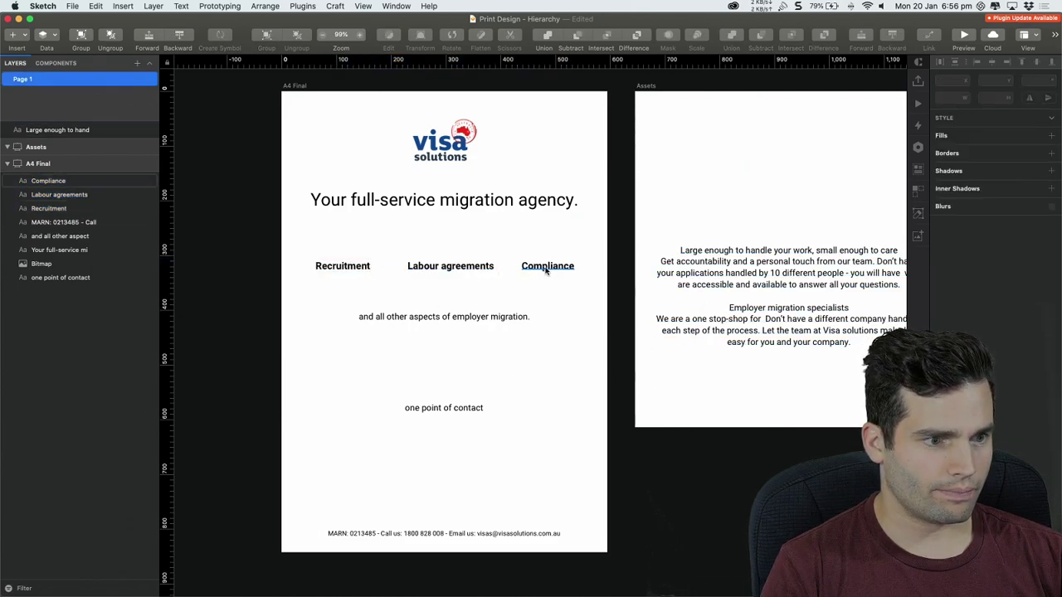
click(471, 274)
click(579, 267)
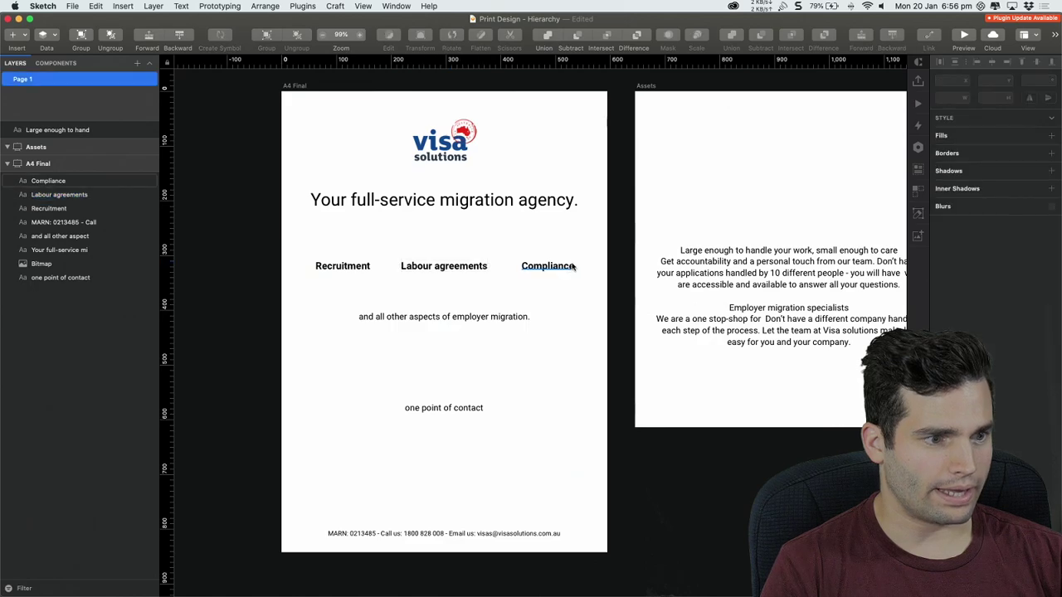
click(469, 270)
click(461, 292)
Move the employer migration line directly beneath the service names, at about Y 334, and set its font size to 14
drag(454, 311, 454, 275)
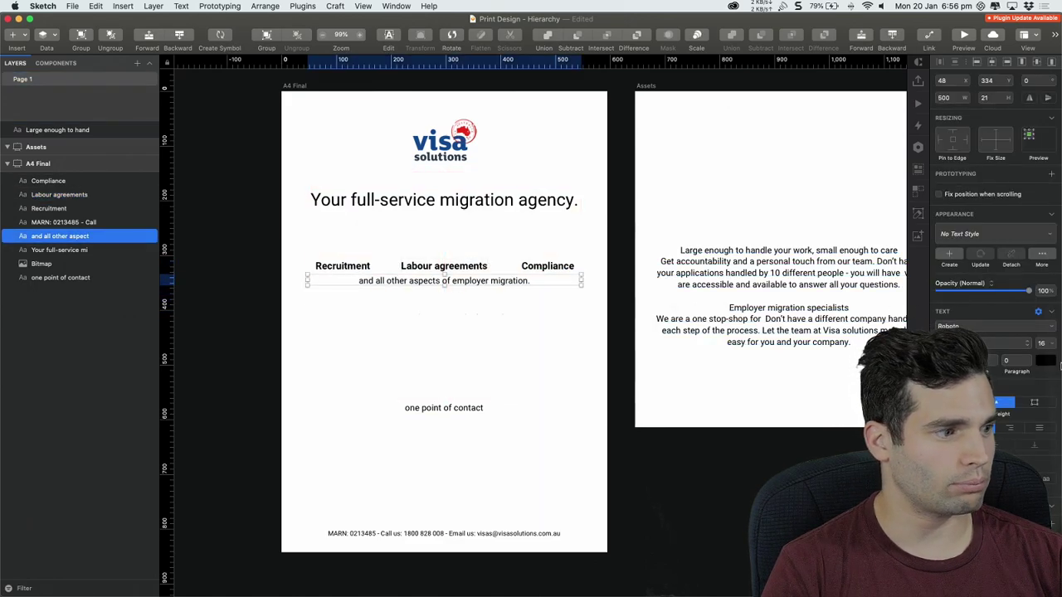
text(1)
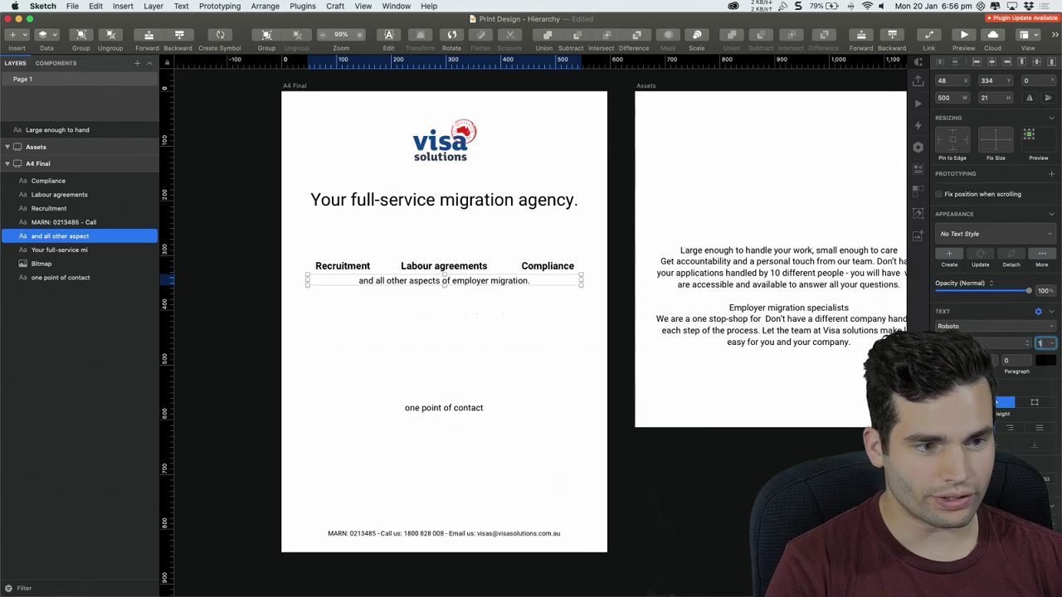
text(4)
key(Return)
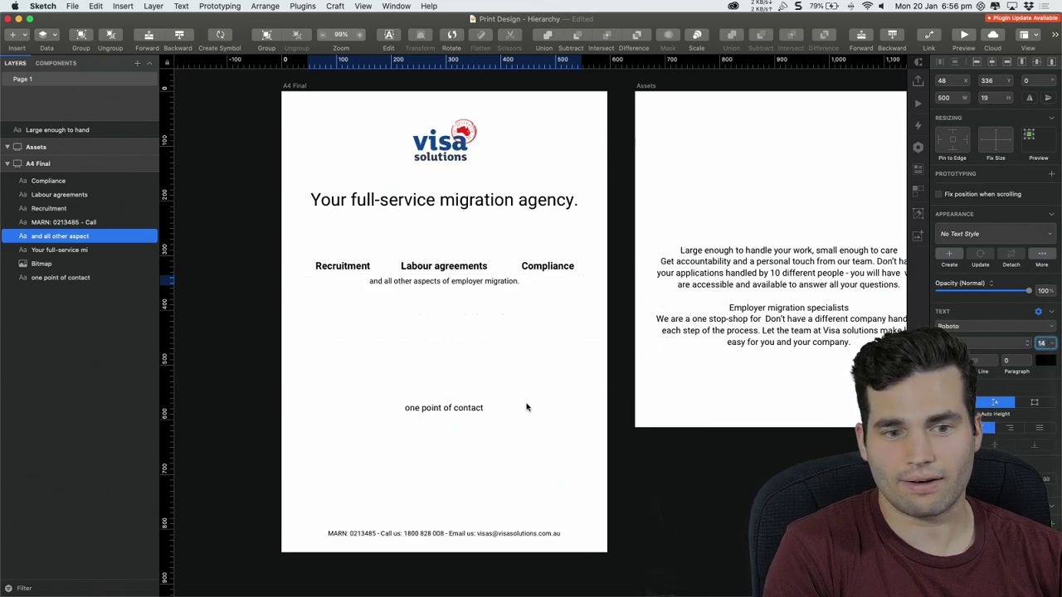
Narrow the employer migration line's text box to about 282 wide, keeping it centred on the page
click(548, 265)
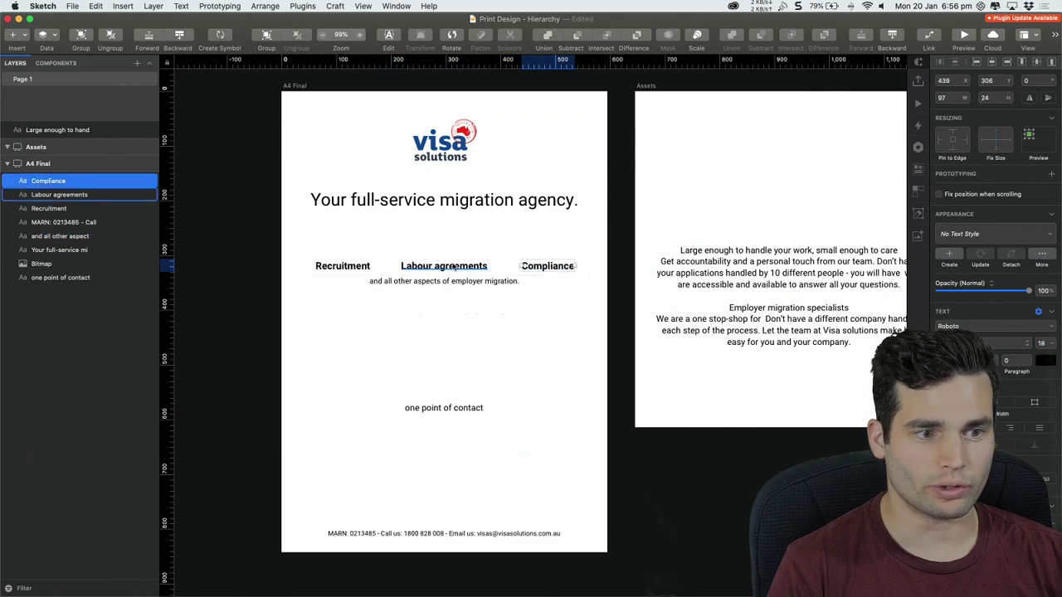
drag(308, 246, 551, 270)
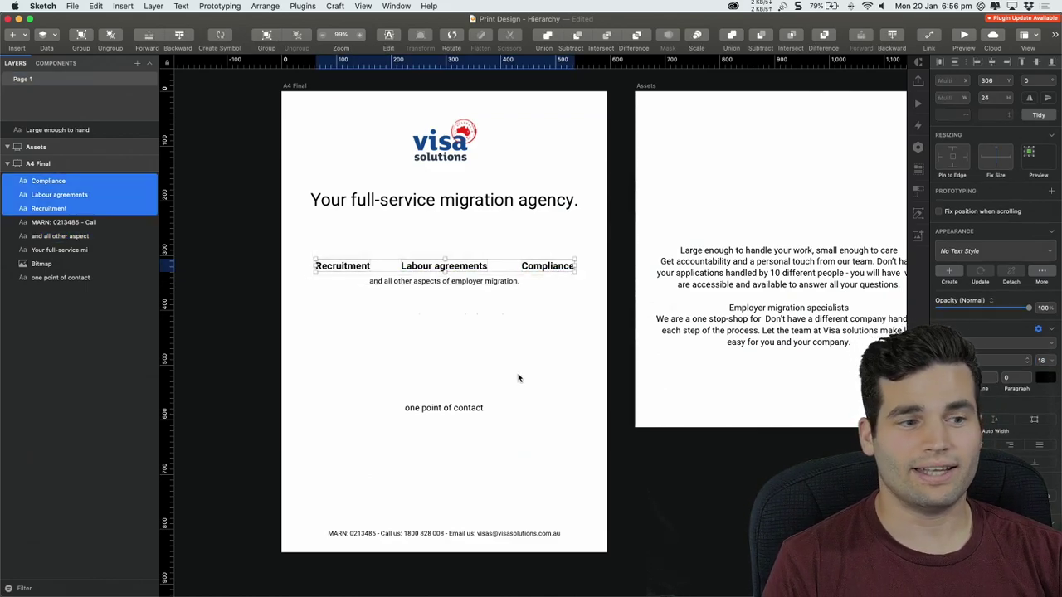
click(506, 345)
click(575, 285)
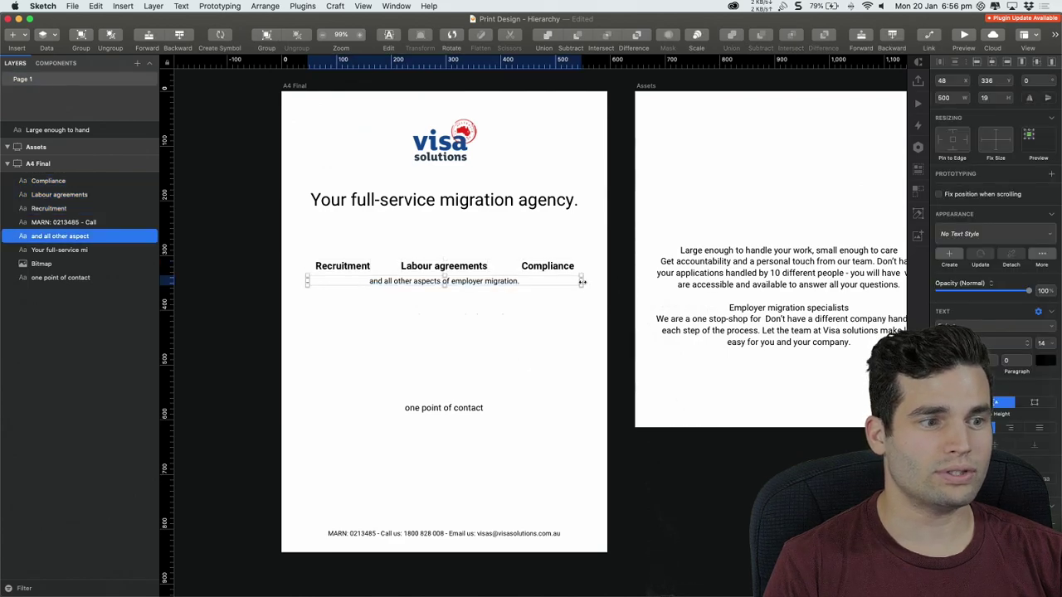
drag(583, 282, 523, 283)
click(512, 303)
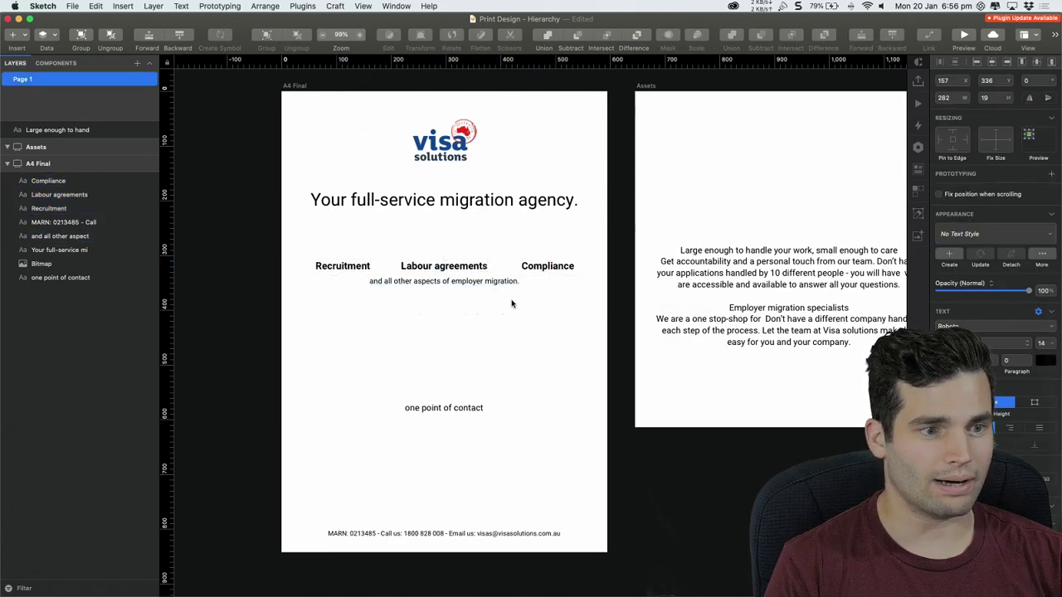
Lower the employer migration line slightly to about Y 343 for more space beneath the service names
click(478, 284)
drag(327, 240, 571, 323)
click(571, 324)
drag(465, 280, 466, 285)
click(474, 319)
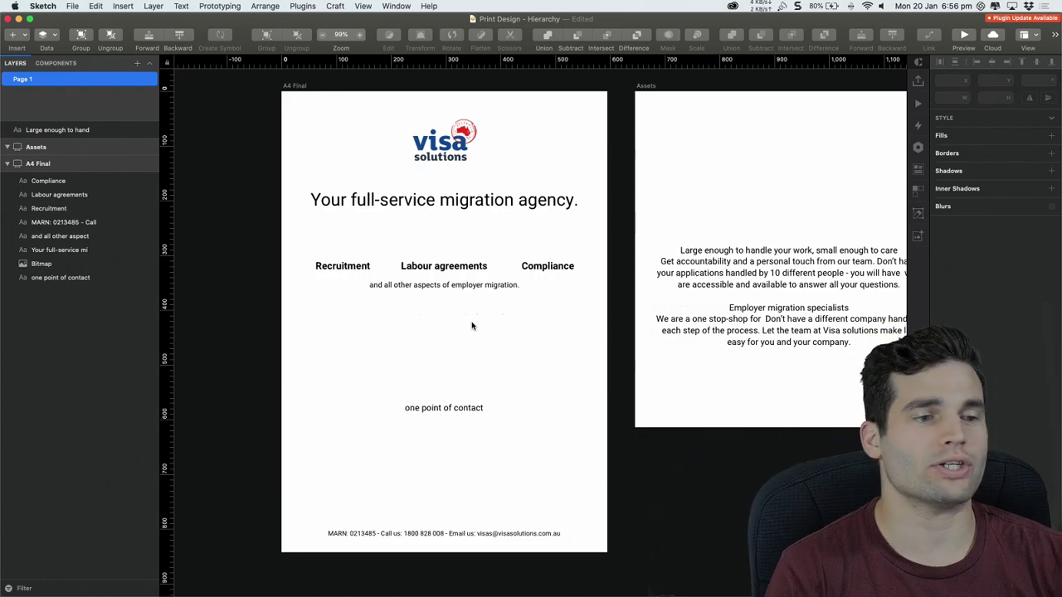
Change the employer migration line's text colour from black to a mid grey
click(425, 285)
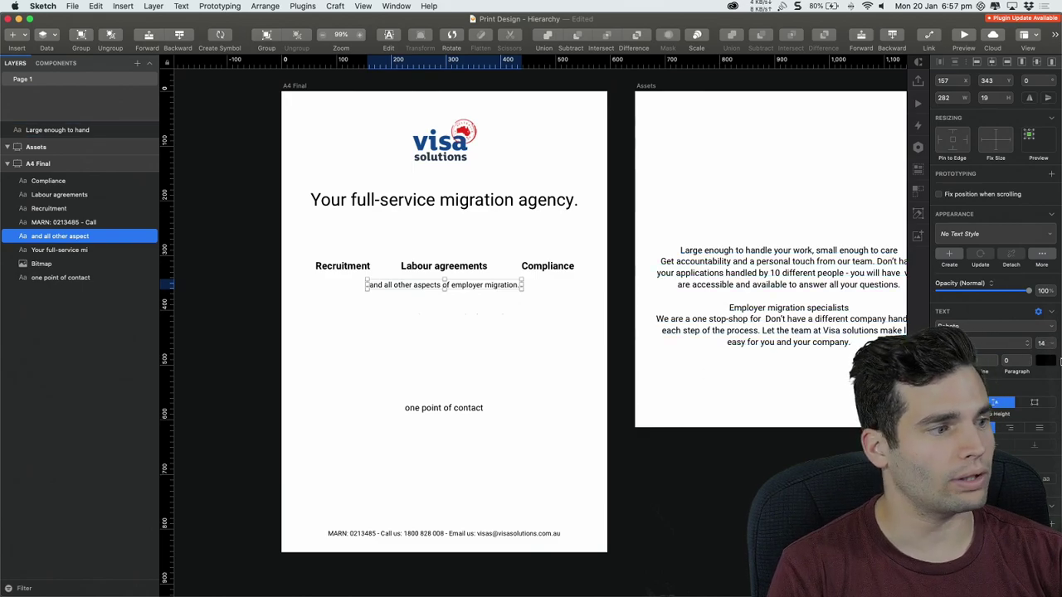
click(1050, 361)
drag(932, 468, 933, 460)
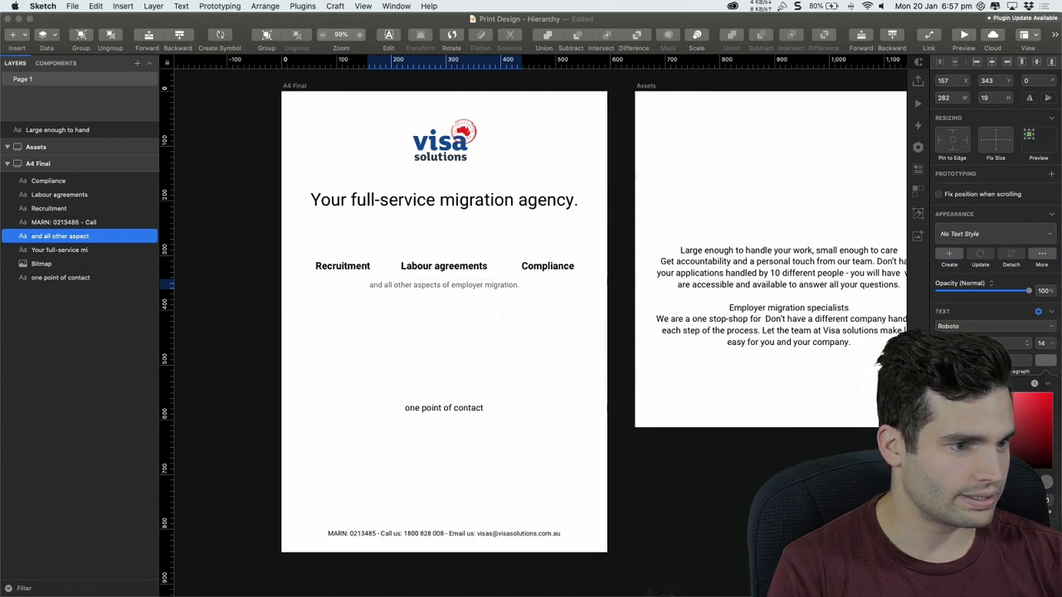
Lower the "one point of contact" line slightly on the A4 page, keeping it centred
click(557, 386)
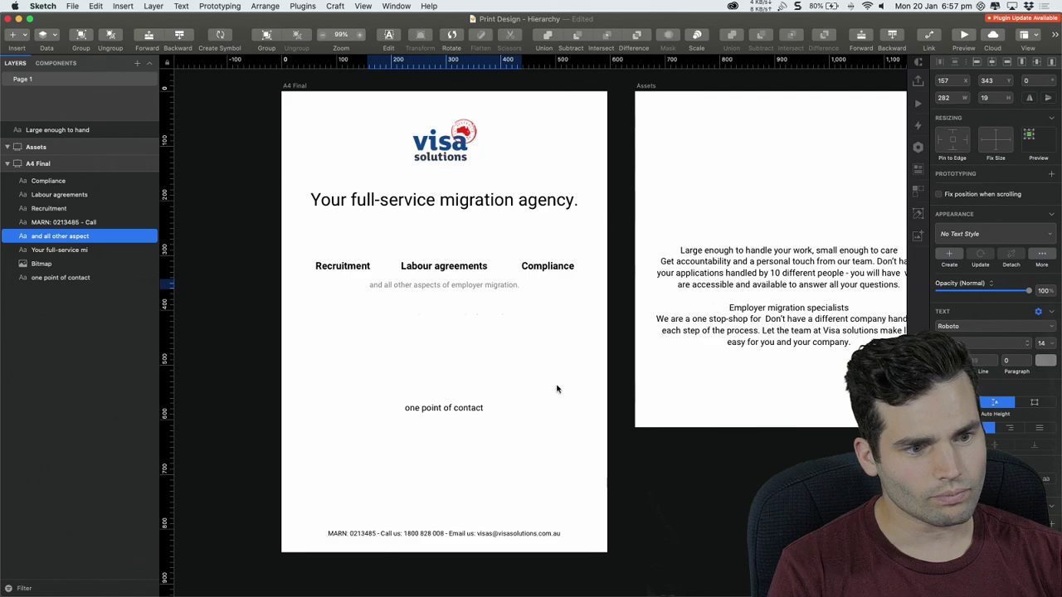
drag(312, 368, 512, 446)
click(496, 367)
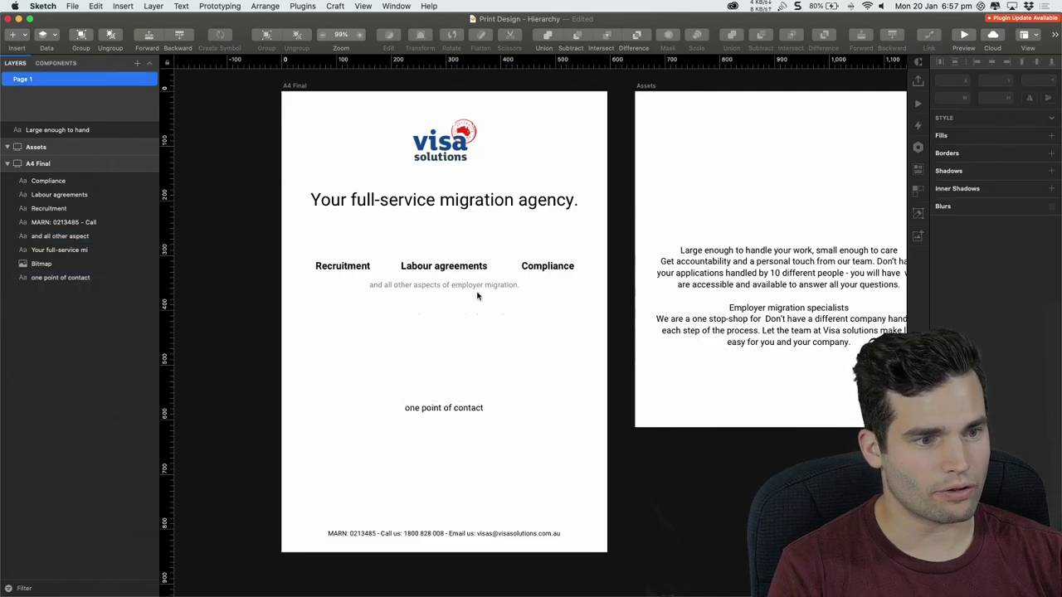
click(480, 287)
click(503, 328)
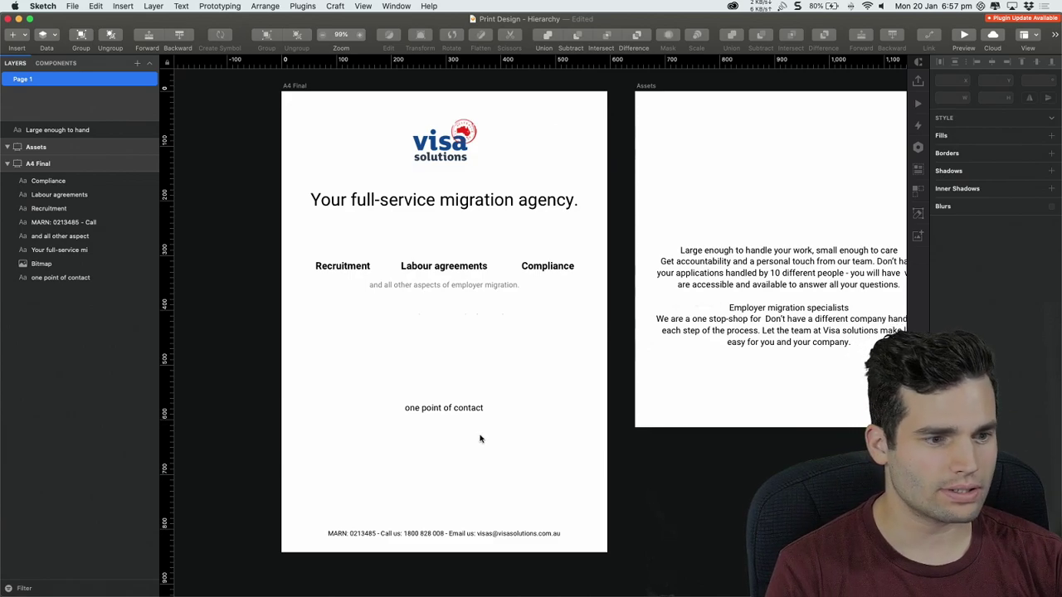
drag(462, 408, 463, 418)
click(569, 425)
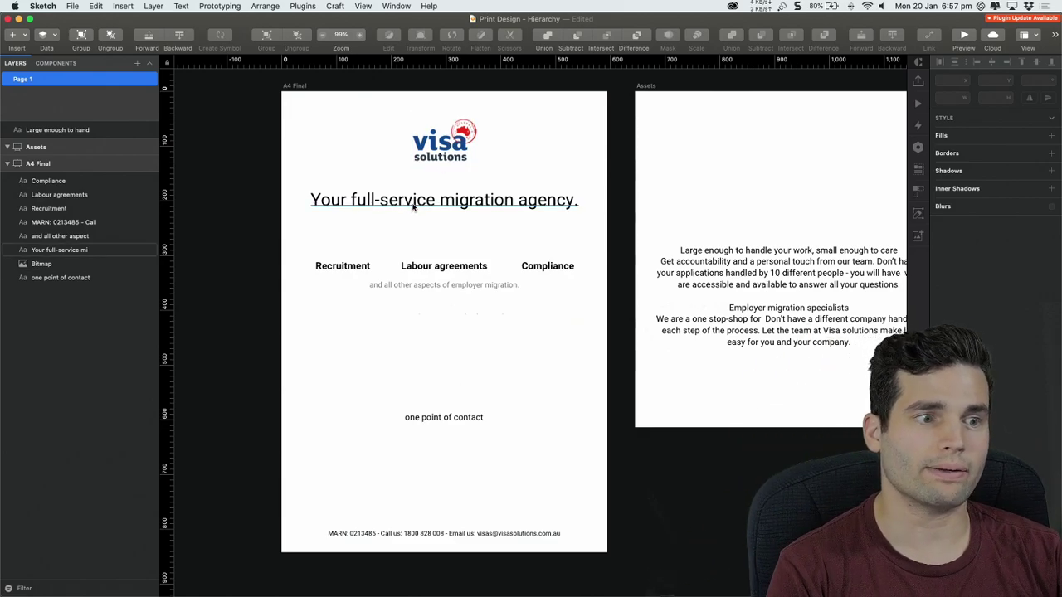
Duplicate the "Labour agreements" text beneath the headline at about Y 242, change it to "We specialise in" and centre-align it
click(440, 284)
click(473, 246)
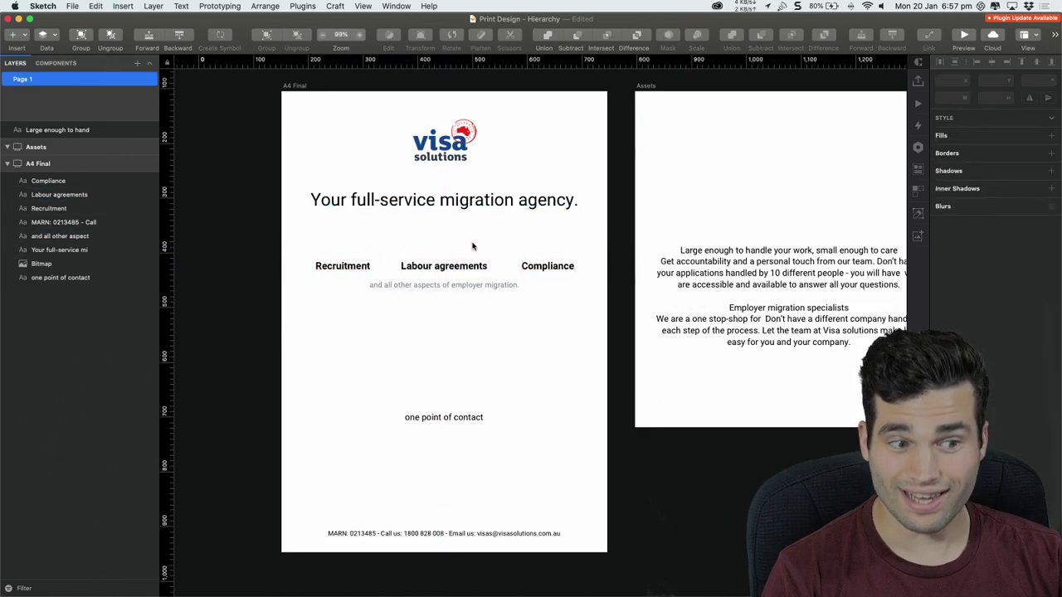
drag(466, 261, 465, 230)
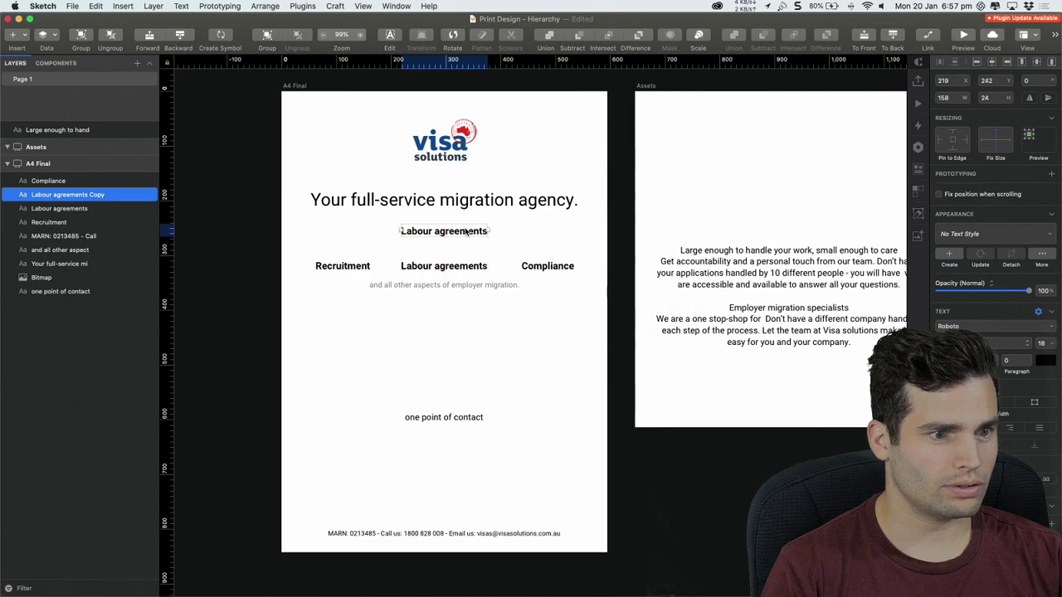
double_click(464, 231)
text(We spe)
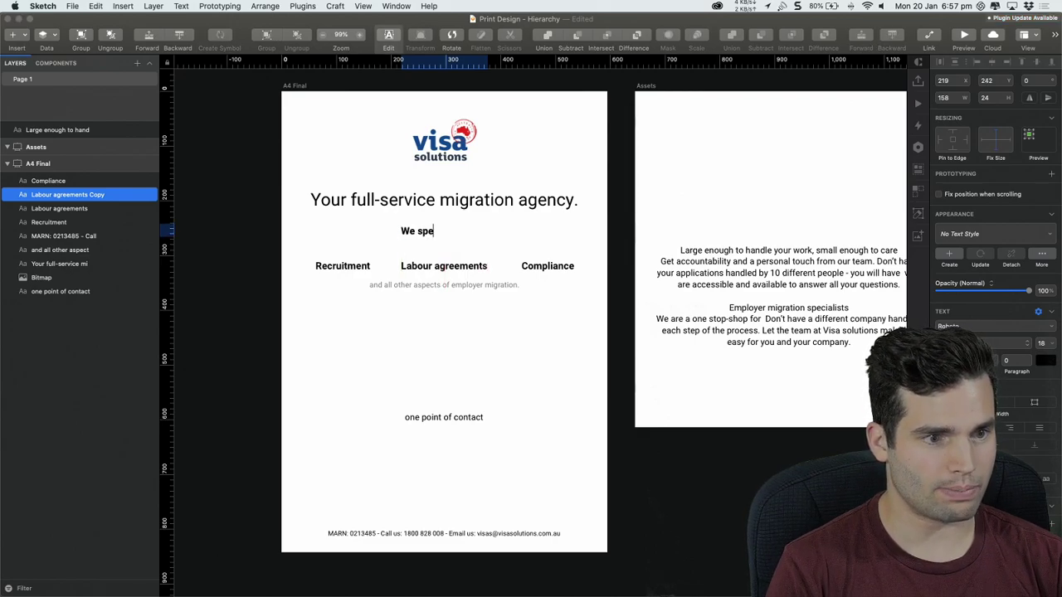
text(cialise inb)
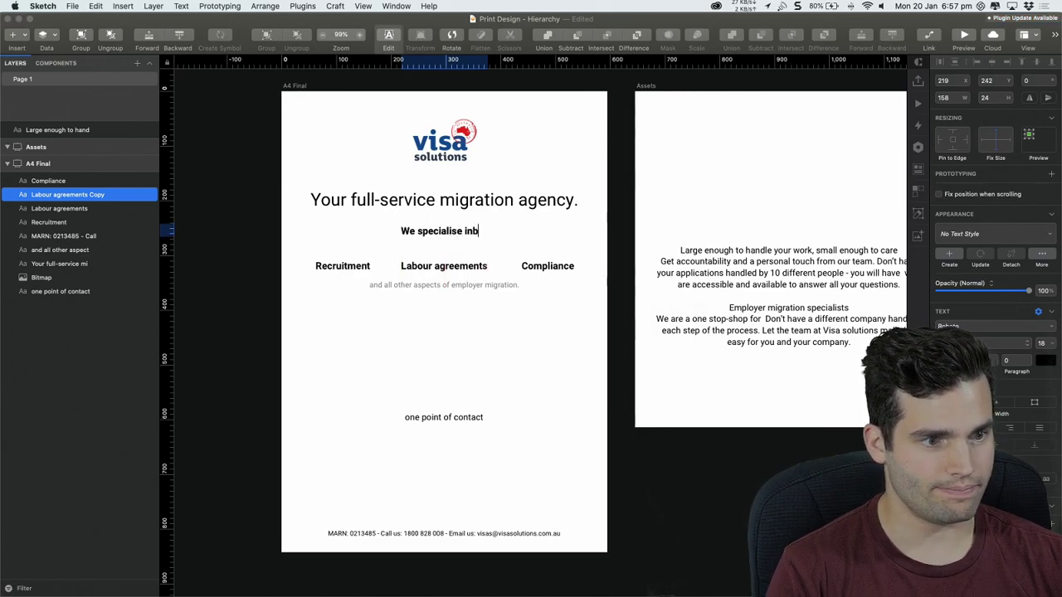
key(BackSpace)
key(super+a)
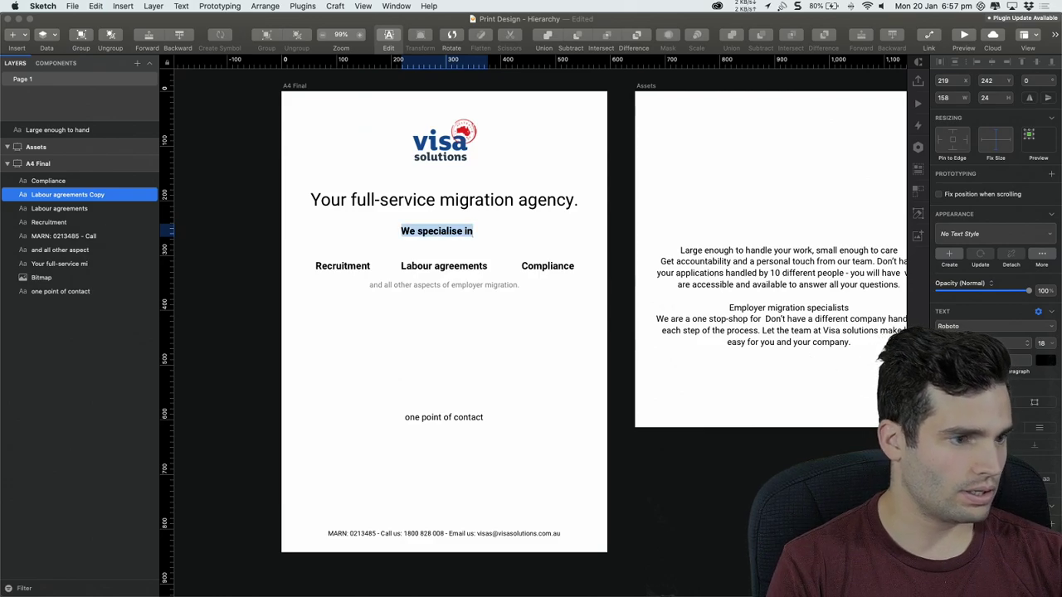
key(shift+super+backslash)
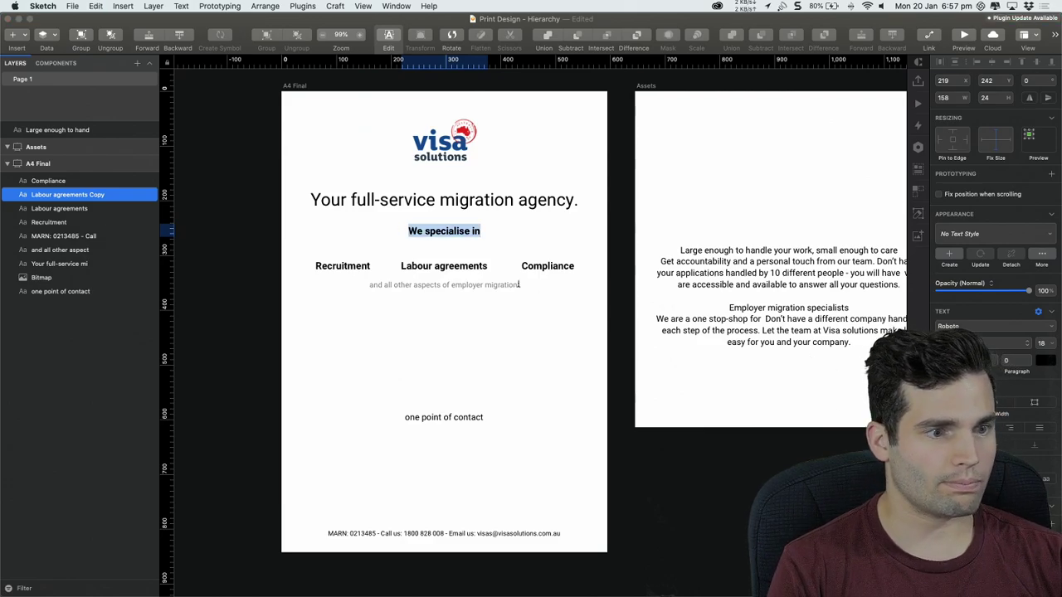
Set the "We specialise in" text to font size 16 and regular weight
click(1046, 346)
text(16)
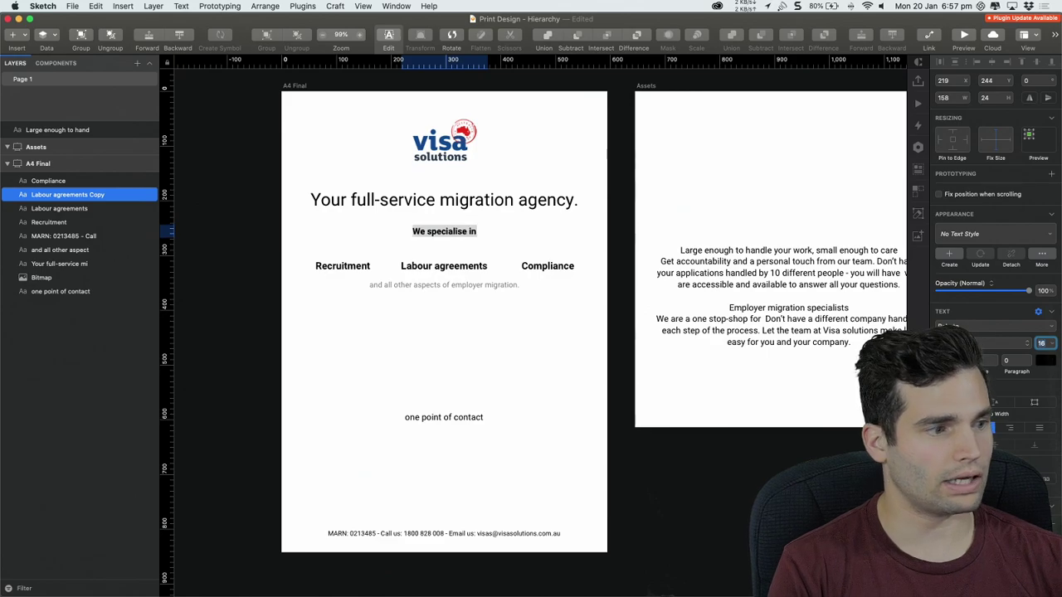
click(965, 302)
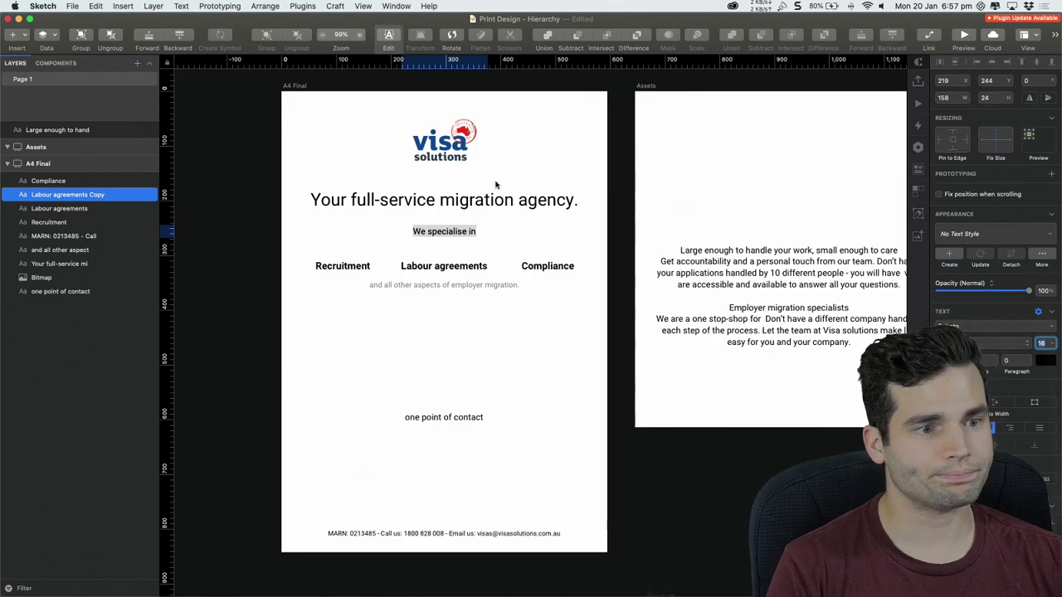
click(510, 224)
Move the service names down to about Y 403 with the employer migration line beneath, and lower the "one point of contact" line
drag(488, 258, 452, 327)
drag(302, 239, 558, 315)
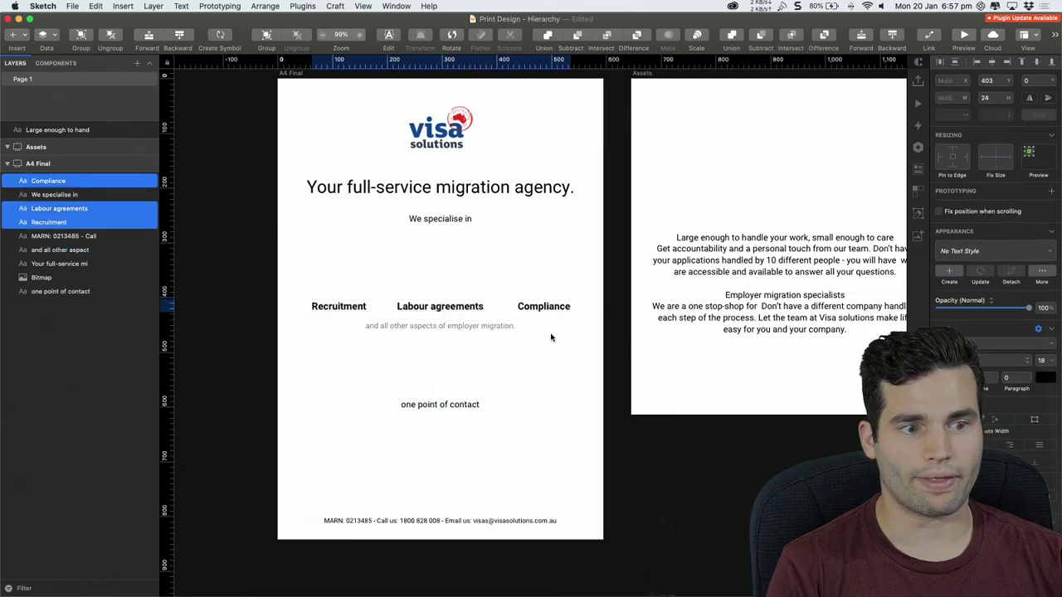
click(550, 335)
drag(463, 413, 468, 430)
click(493, 420)
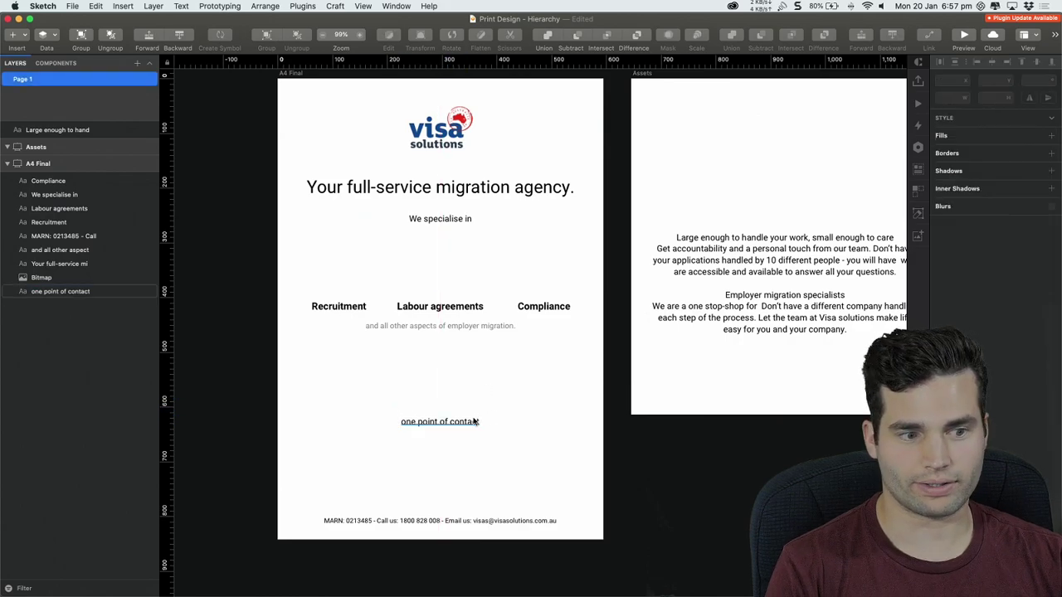
Copy the "Let the team at Visa solutions make life easy…" sentence from the Assets text onto the A4 page, centred at about Y 677
click(776, 362)
drag(789, 291, 737, 285)
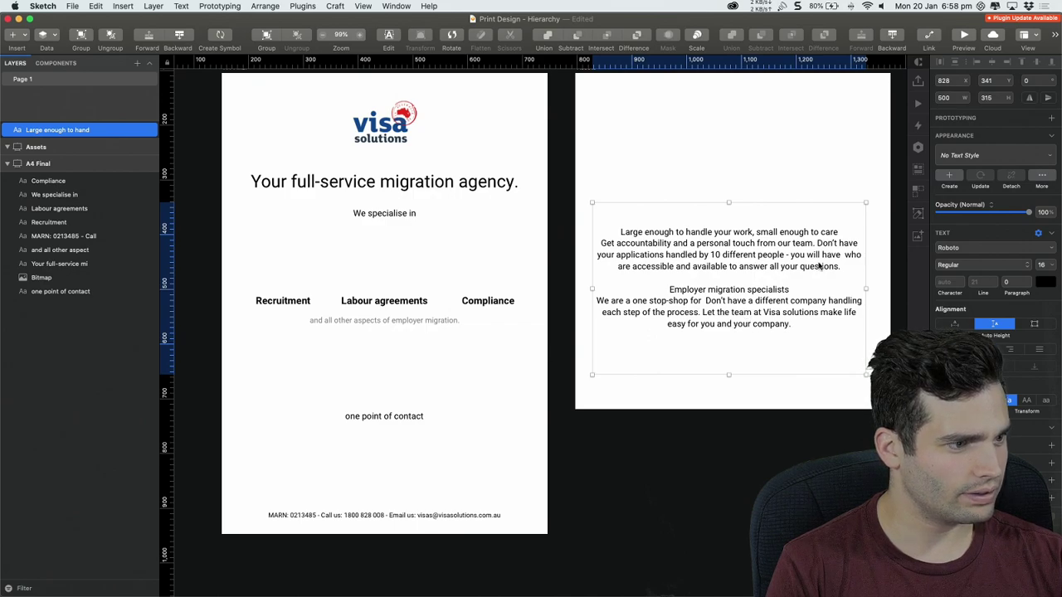
double_click(743, 314)
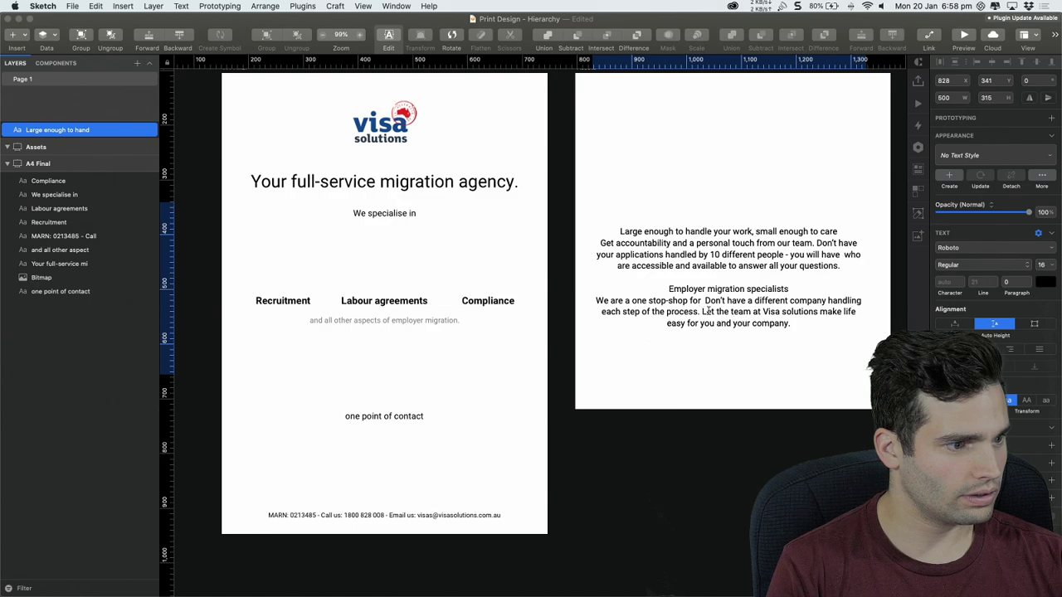
mouse_move(708, 312)
mouse_down()
mouse_move(797, 323)
mouse_move(711, 313)
mouse_up()
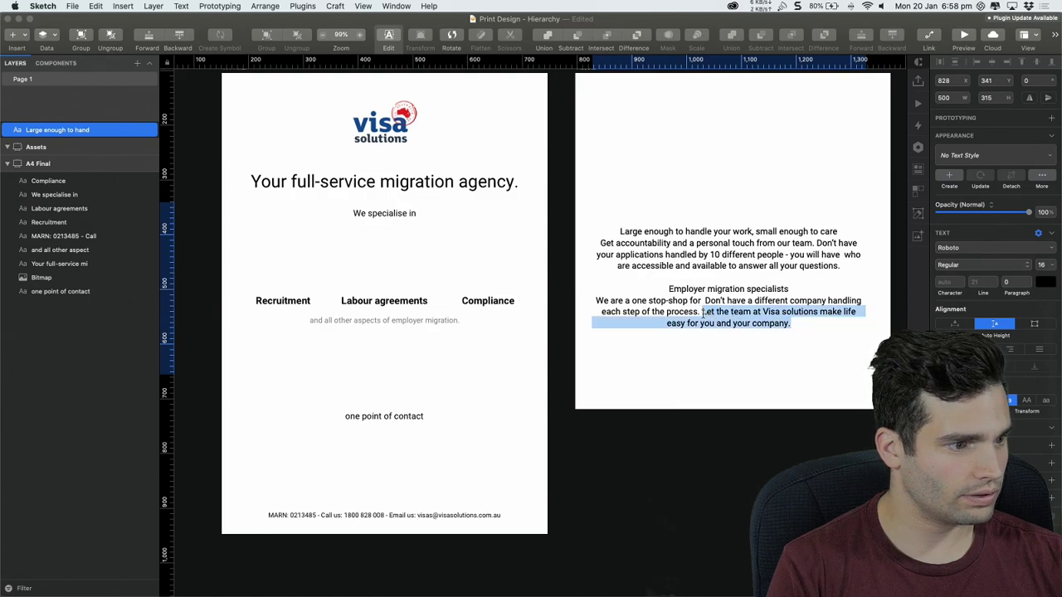
click(427, 378)
key(super+v)
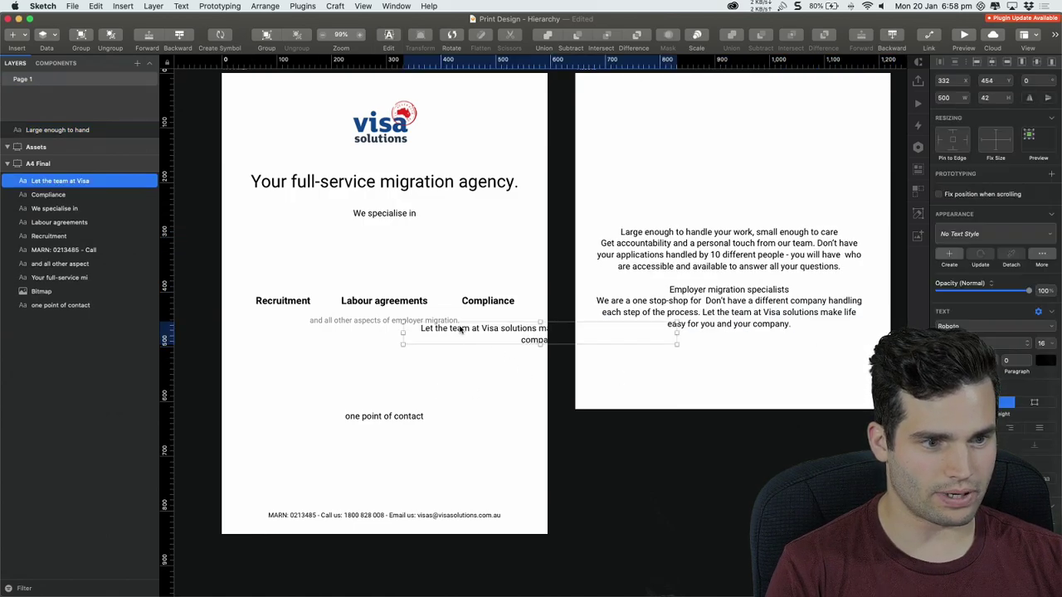
drag(483, 331, 348, 456)
click(478, 433)
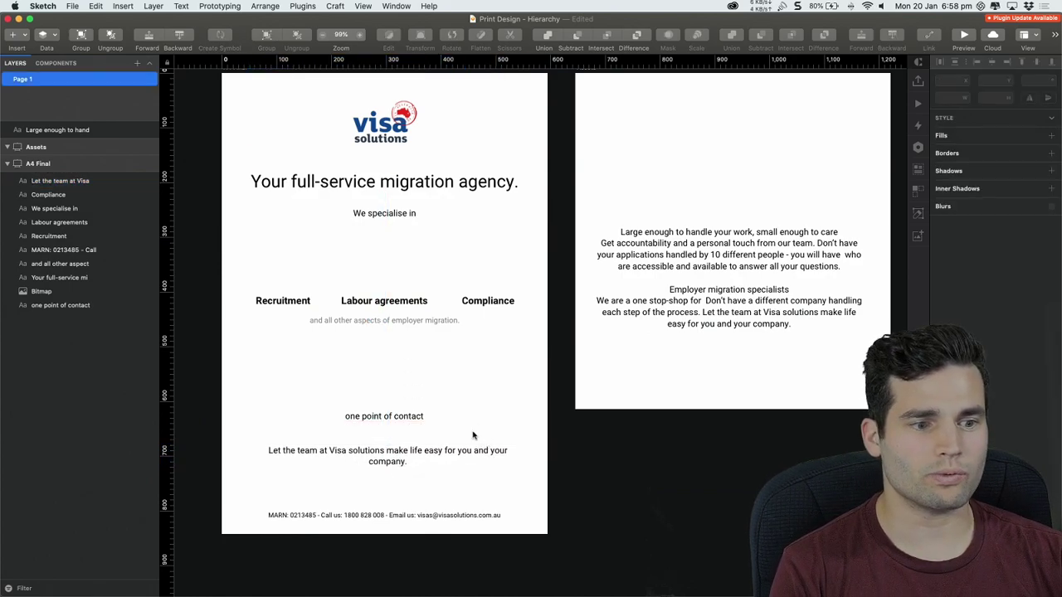
Replace the closing sentence's full stop with ", contact us now."
click(420, 462)
double_click(411, 461)
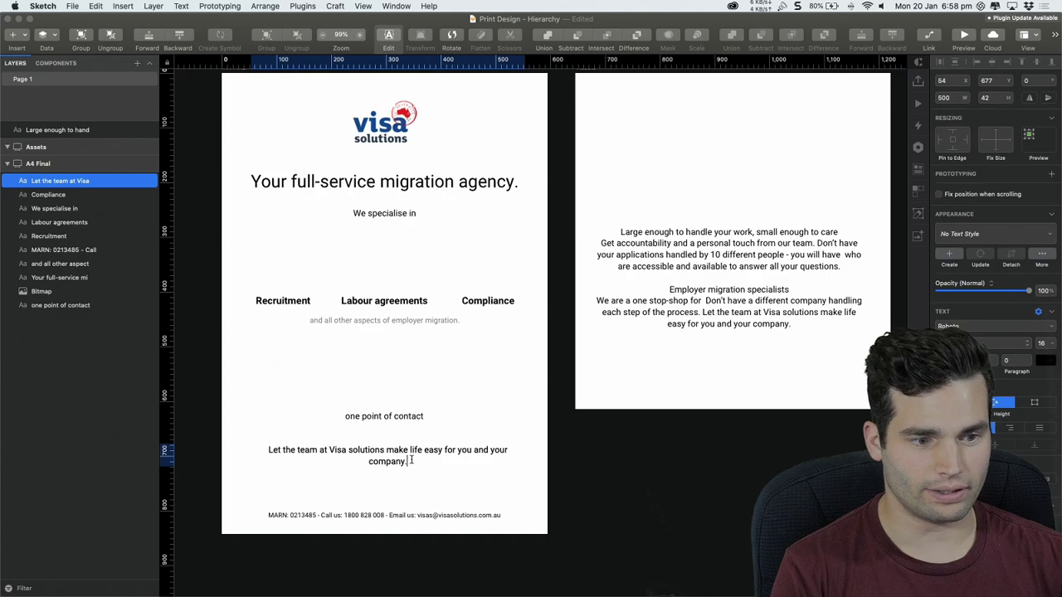
key(BackSpace)
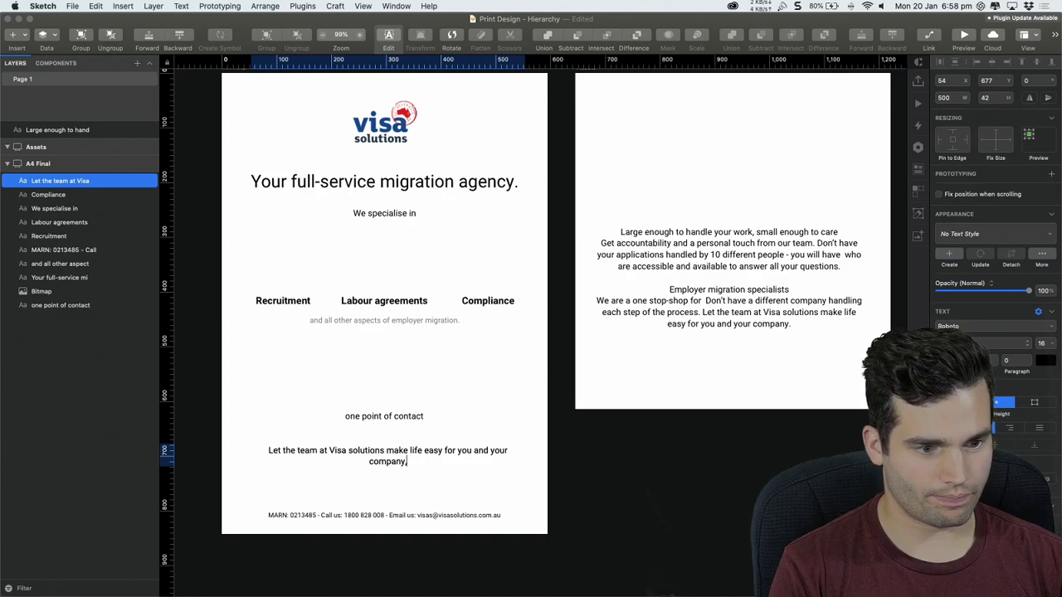
text(, contact u)
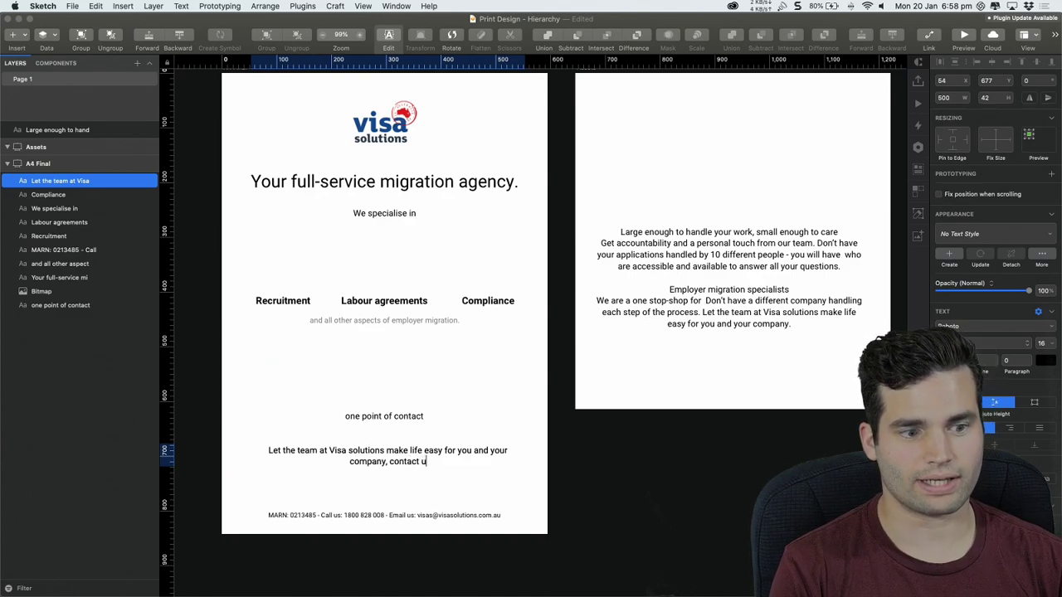
text(s now.)
click(450, 396)
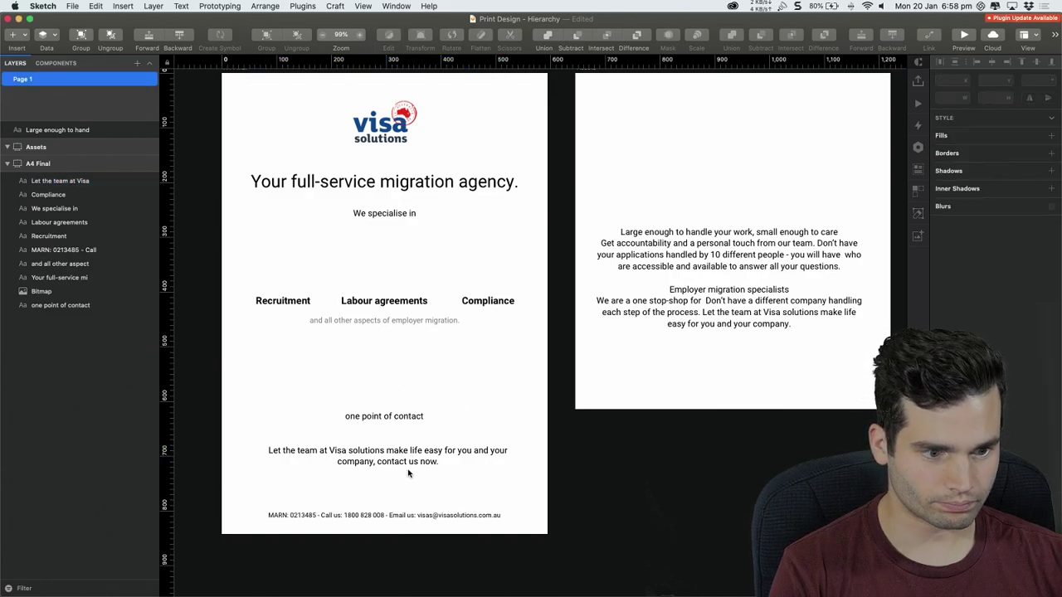
Lower the call-to-action sentence slightly, and raise the service names together with the employer migration line
drag(407, 468, 409, 472)
click(502, 368)
drag(420, 384, 482, 399)
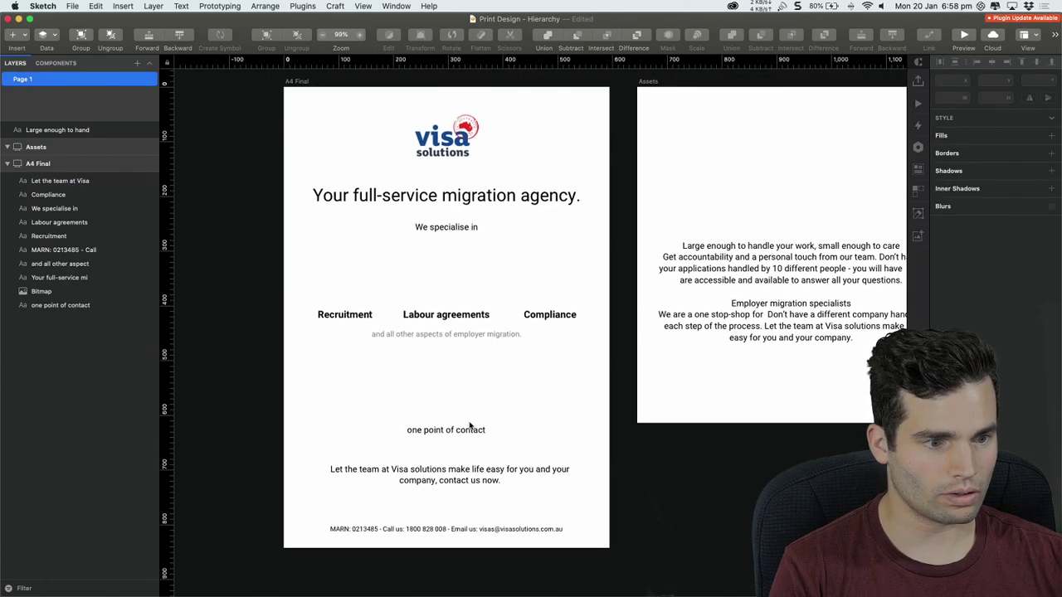
click(469, 425)
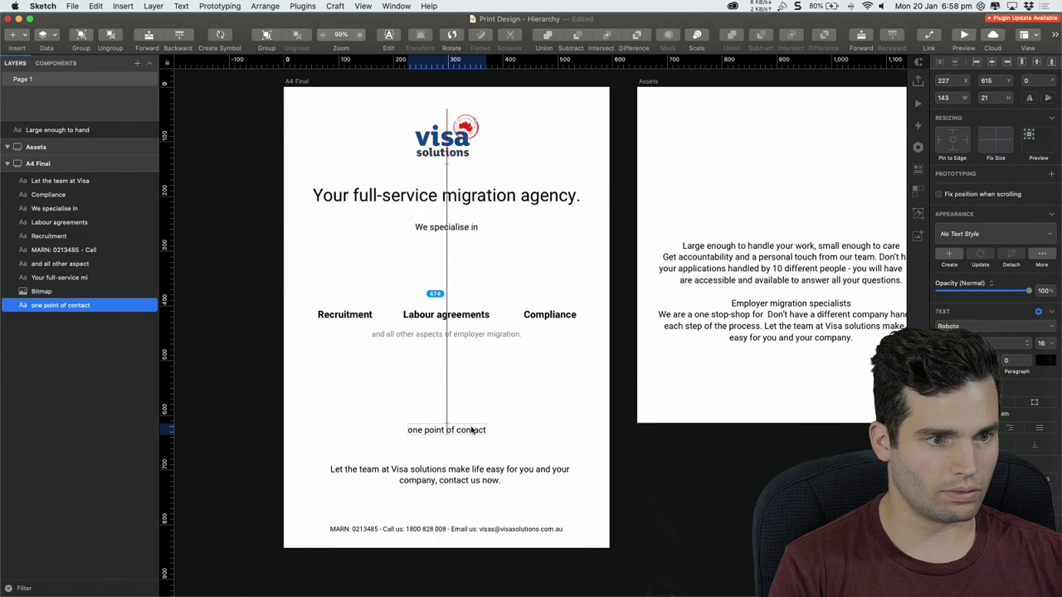
drag(282, 263, 579, 362)
drag(510, 340, 511, 327)
click(555, 369)
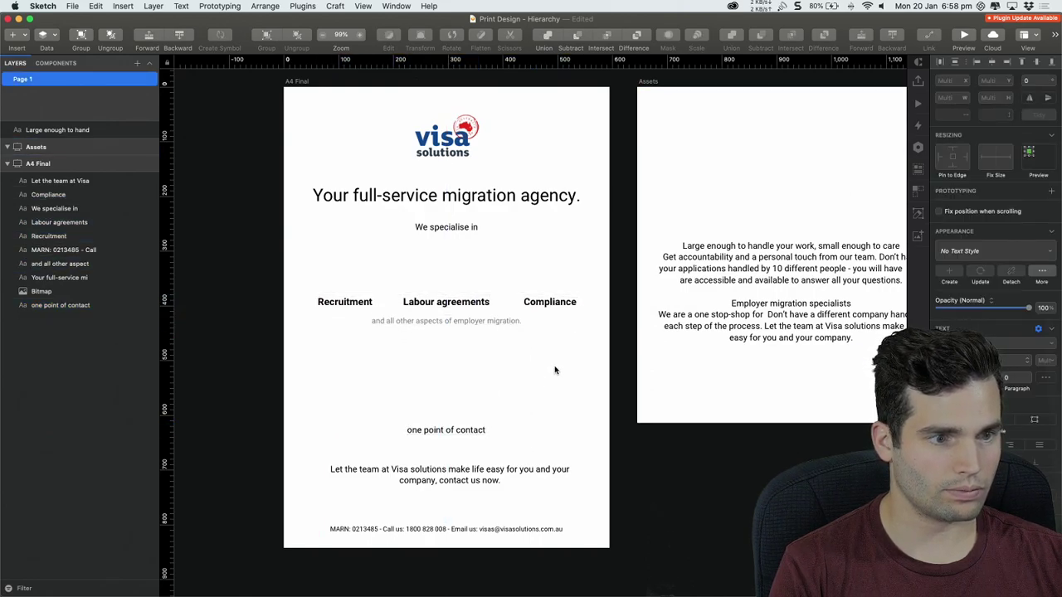
drag(555, 367, 549, 338)
Move the call-to-action sentence down to about Y 700 and lower the "one point of contact" line slightly
drag(458, 452, 460, 460)
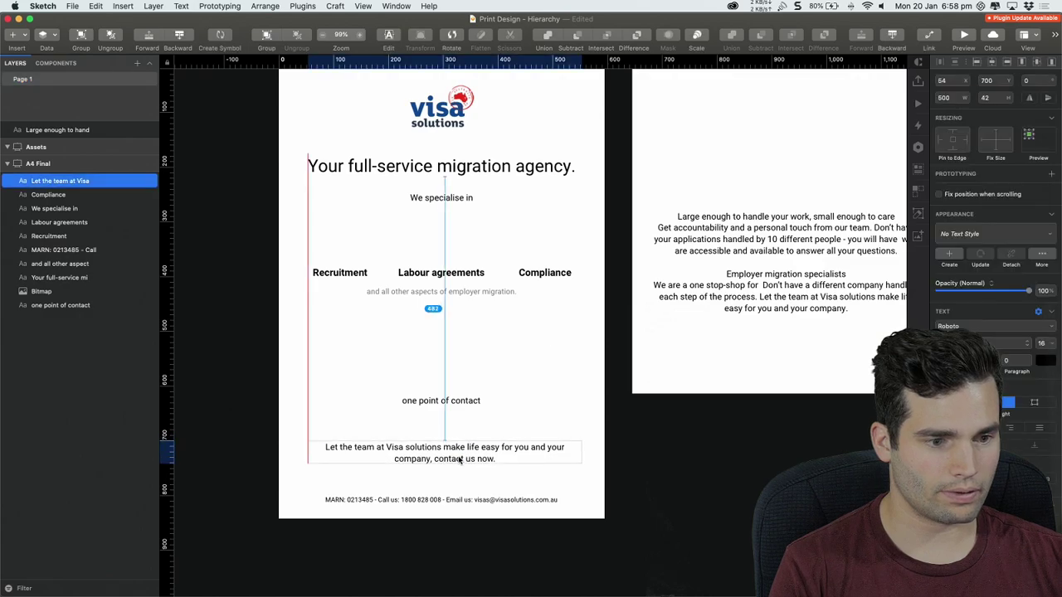
drag(469, 401, 469, 406)
click(489, 358)
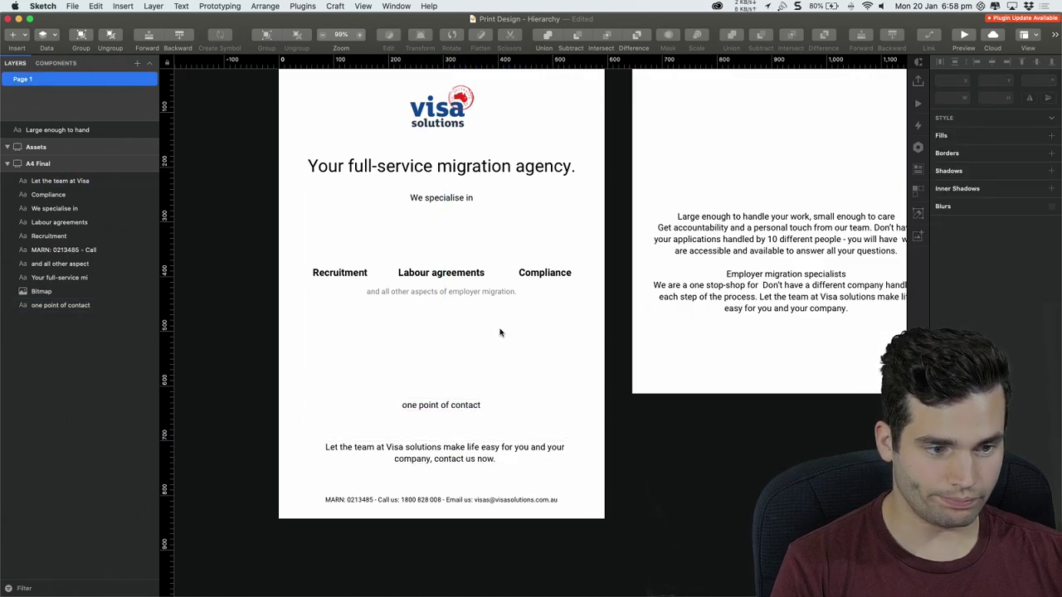
Draw a 31 × 31 square on the Assets artboard and duplicate it into a row of three squares spaced 8 apart
scroll(499, 333, up, 1)
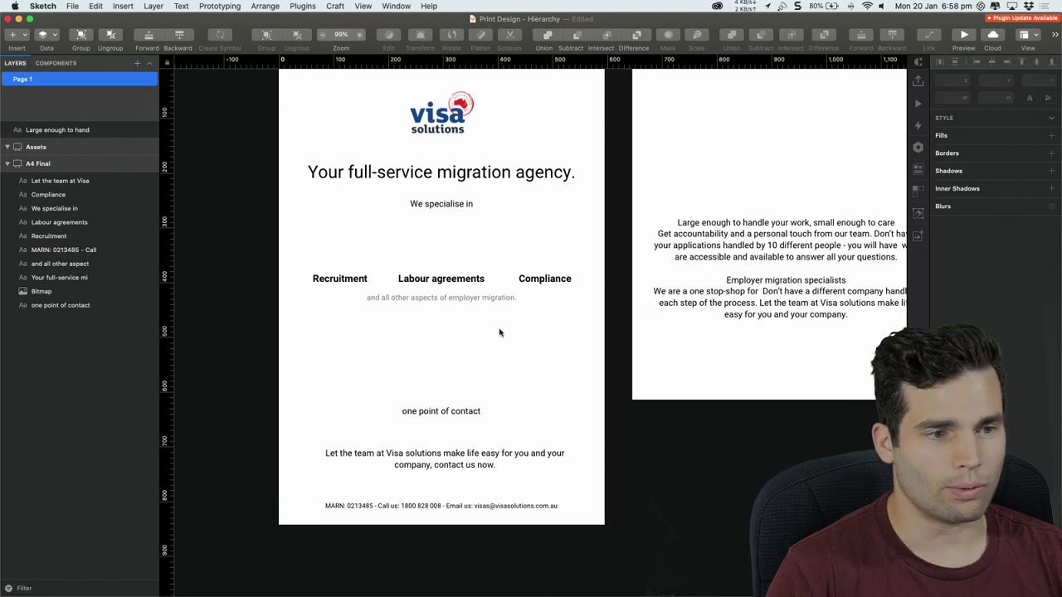
scroll(496, 337, up, 3)
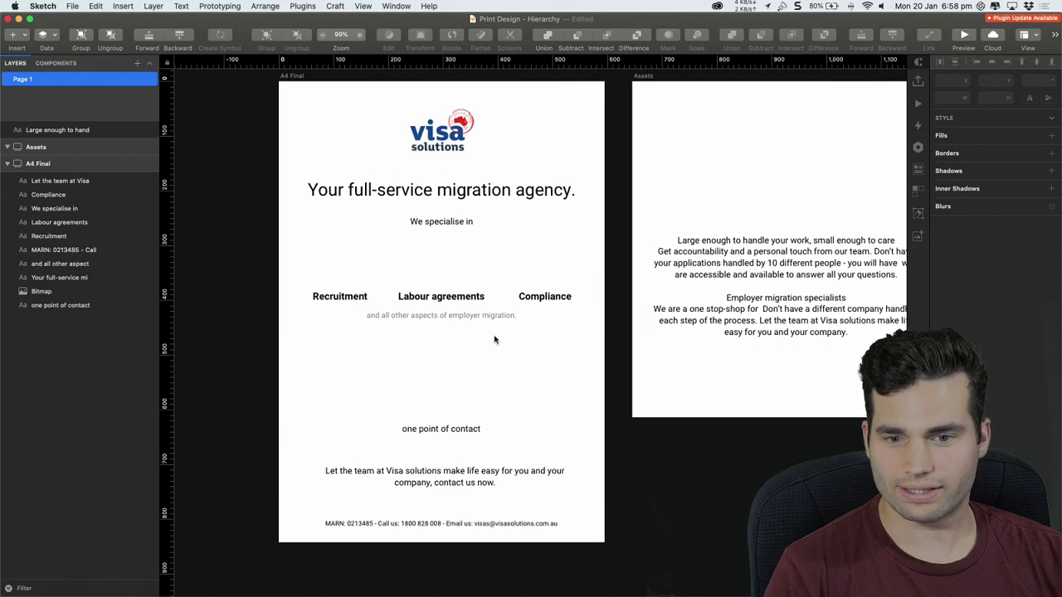
scroll(407, 257, up, 1)
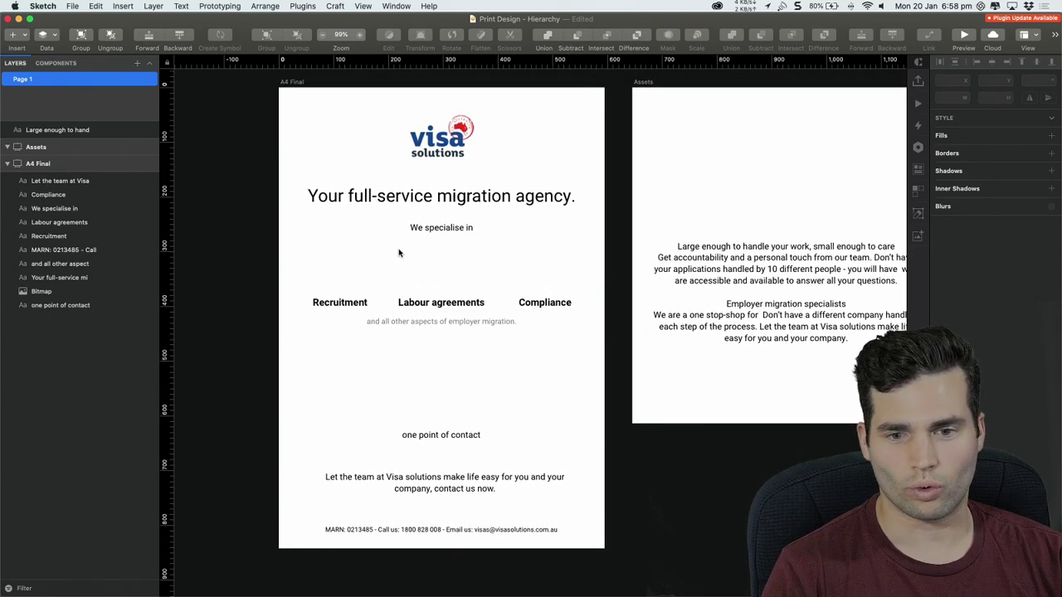
click(419, 145)
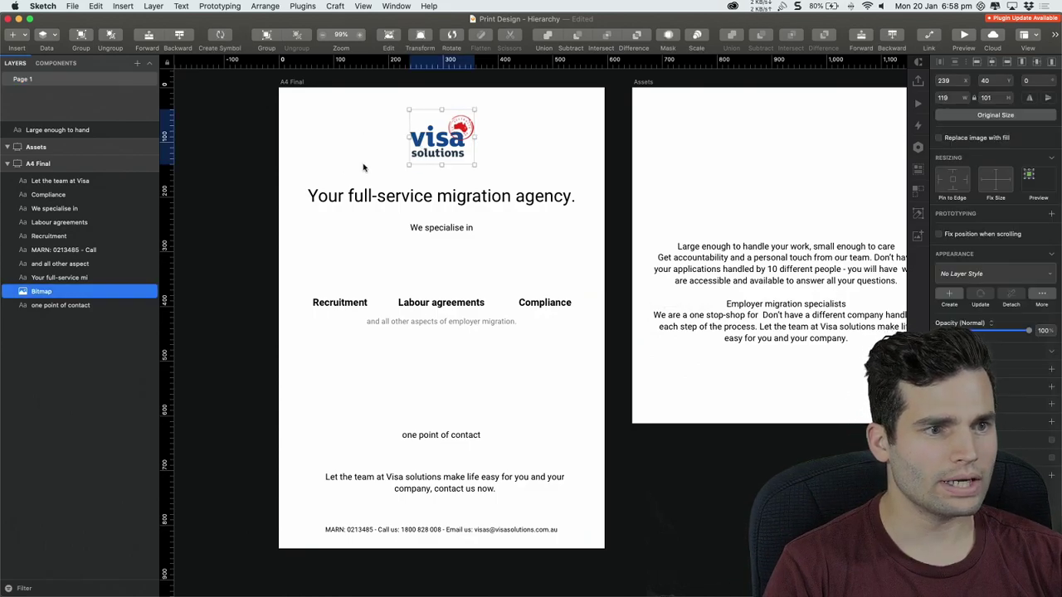
click(13, 36)
mouse_move(52, 51)
click(149, 51)
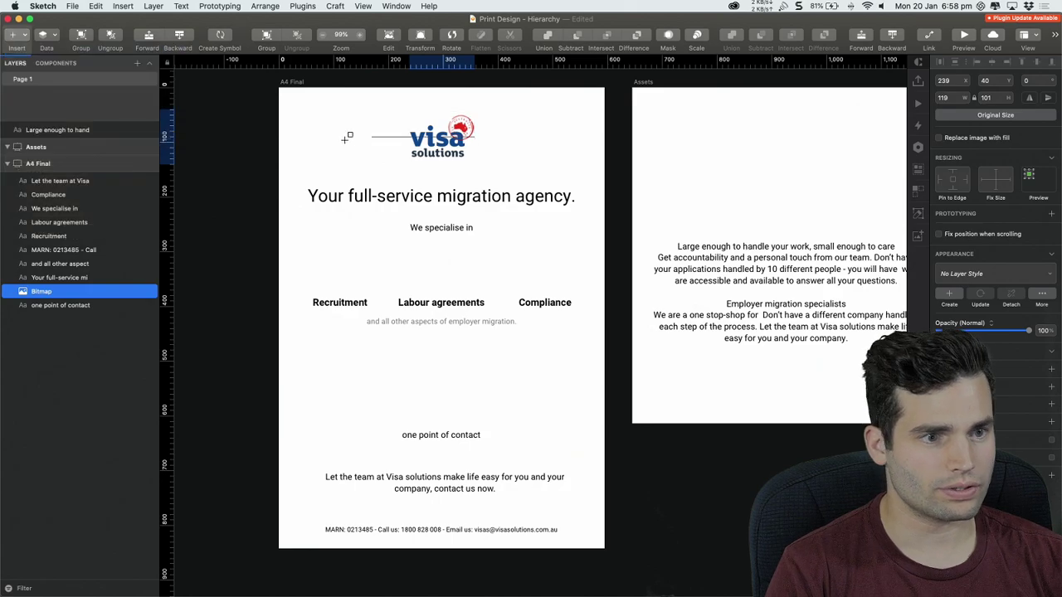
mouse_move(347, 139)
mouse_down()
mouse_move(372, 164)
mouse_move(716, 142)
mouse_move(654, 172)
mouse_up()
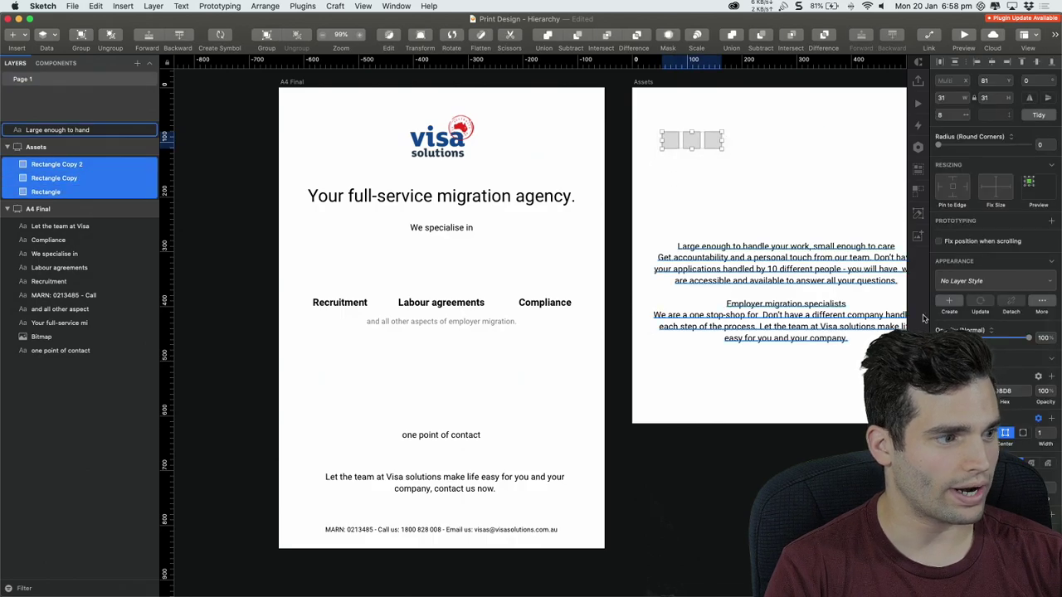
Remove the borders from the three squares and select the last square in the row
click(942, 434)
click(730, 161)
click(714, 145)
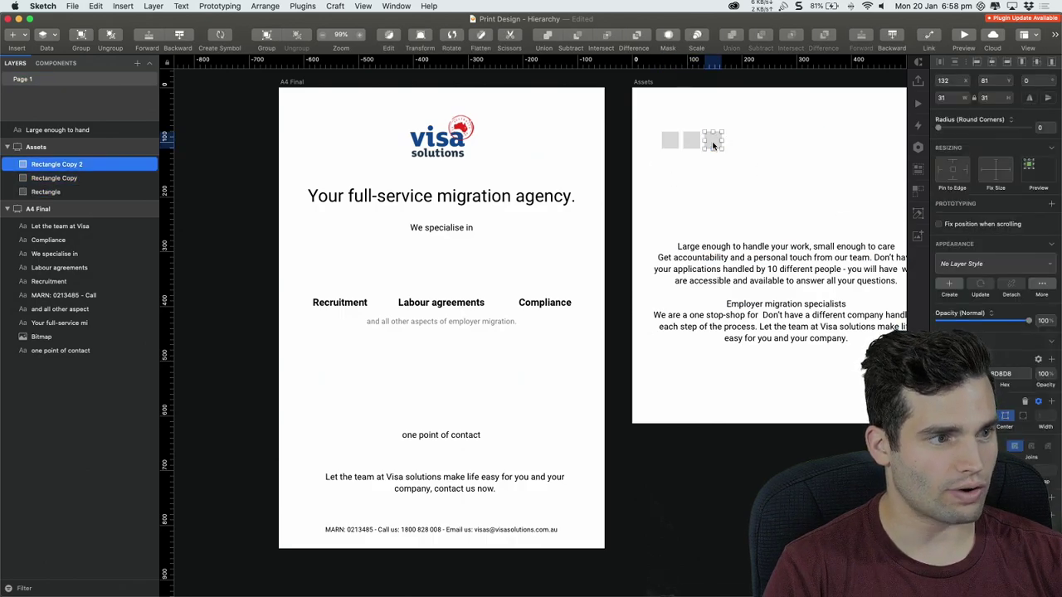
Fill the first square in the row on the Assets artboard with the blue sampled from the logo
drag(714, 145, 790, 145)
key(BackSpace)
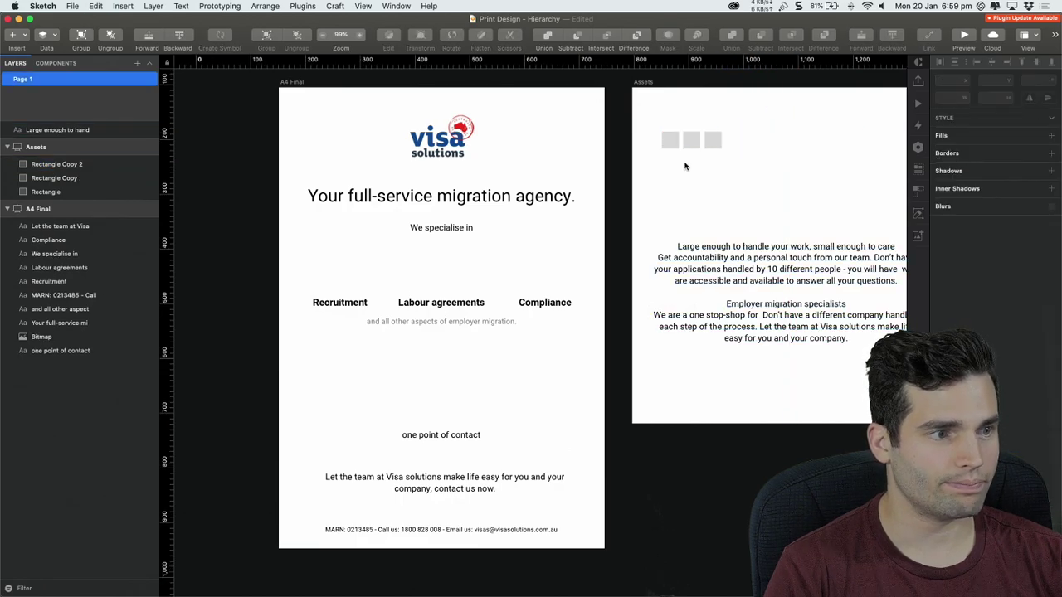
click(671, 141)
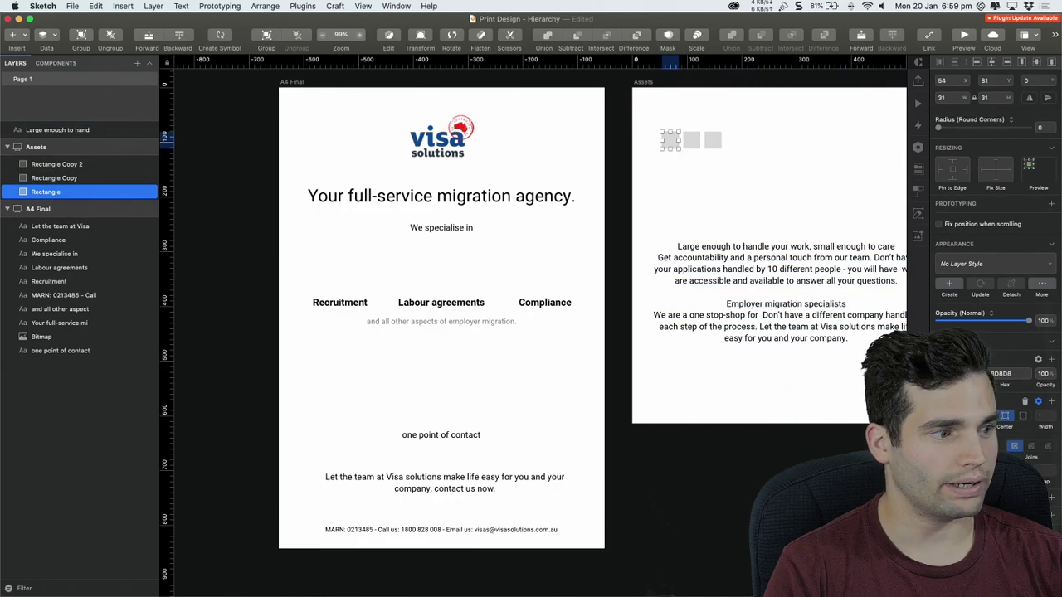
click(952, 374)
key(ctrl+c)
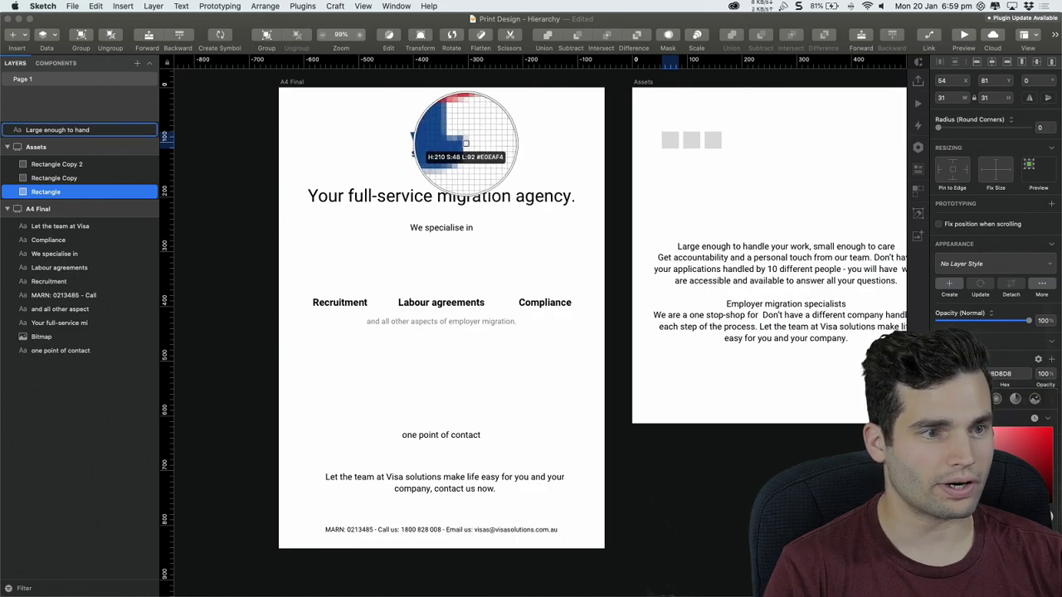
click(466, 144)
Fill the second square with the logo's red and the third with its dark navy #2B3F55, sampling both from the logo
click(54, 177)
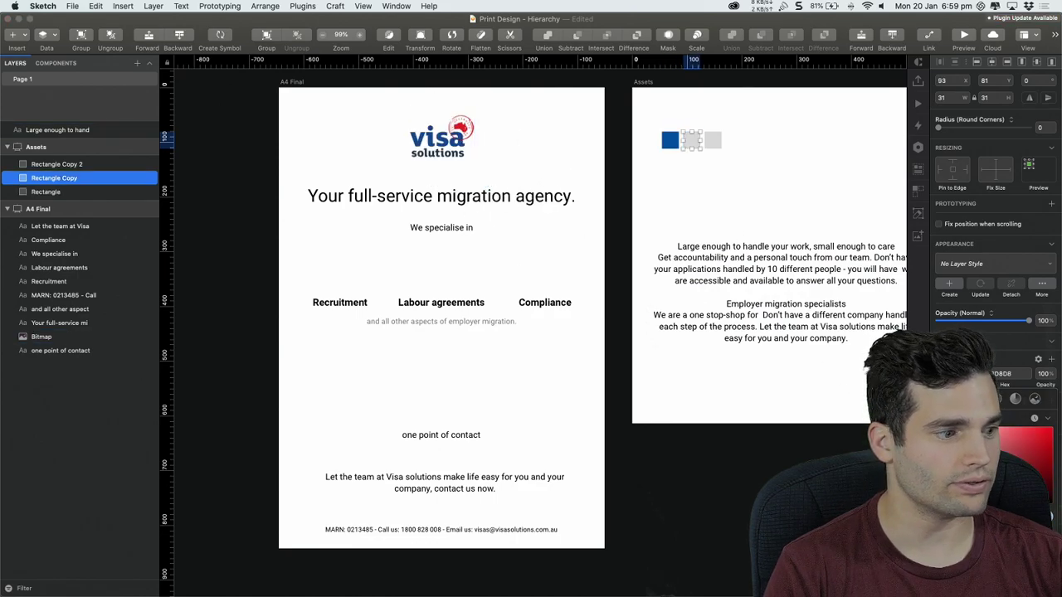
key(ctrl+c)
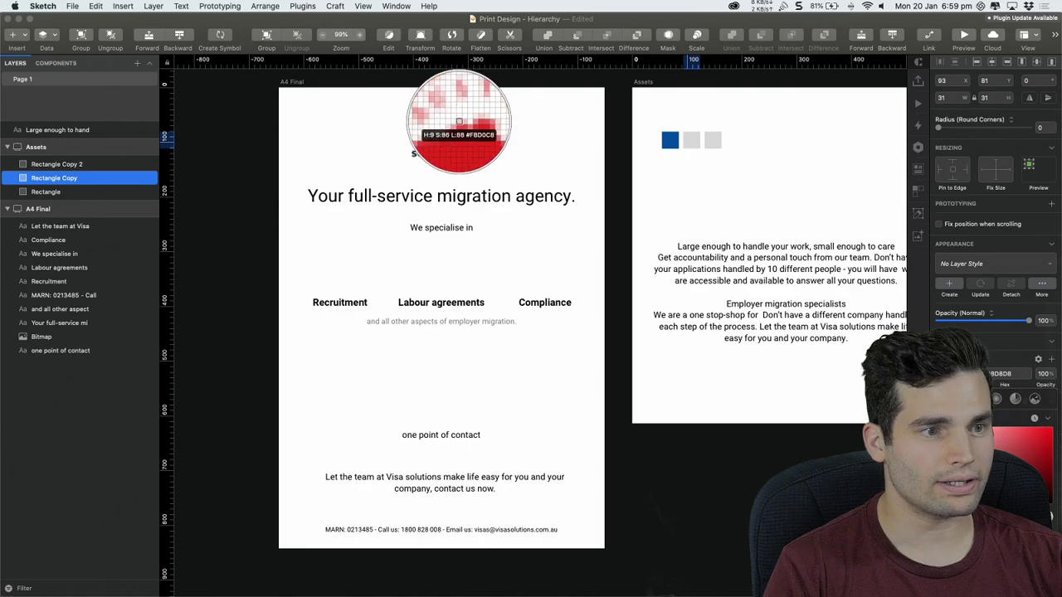
click(461, 127)
click(57, 164)
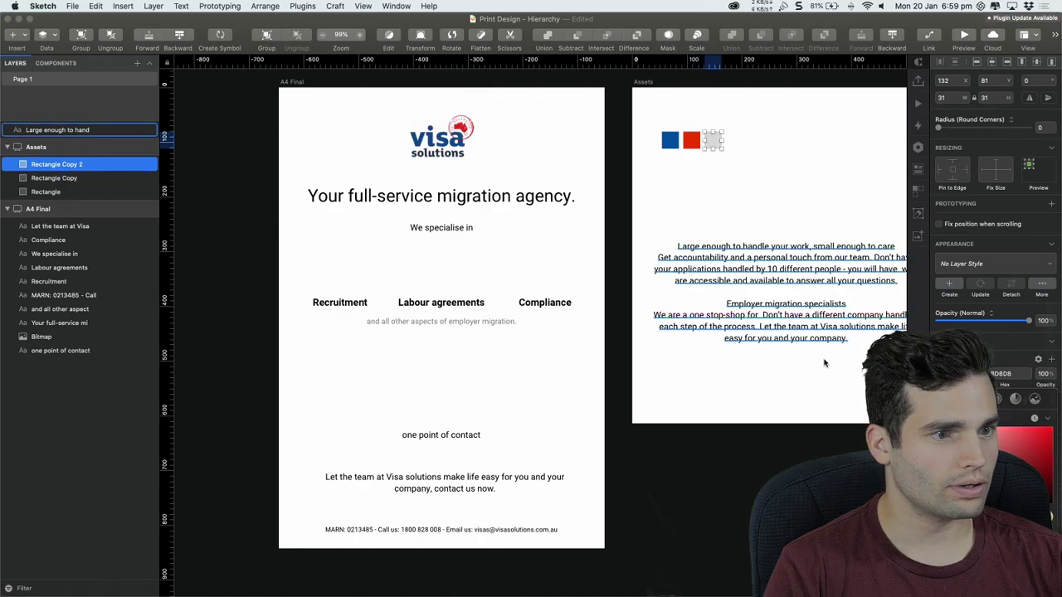
key(ctrl+c)
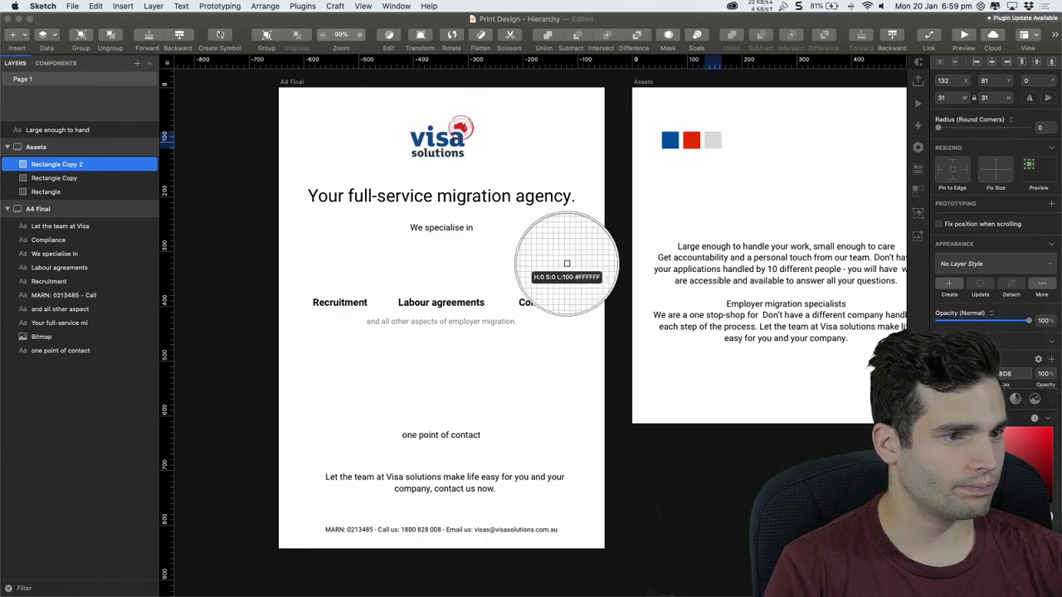
click(438, 154)
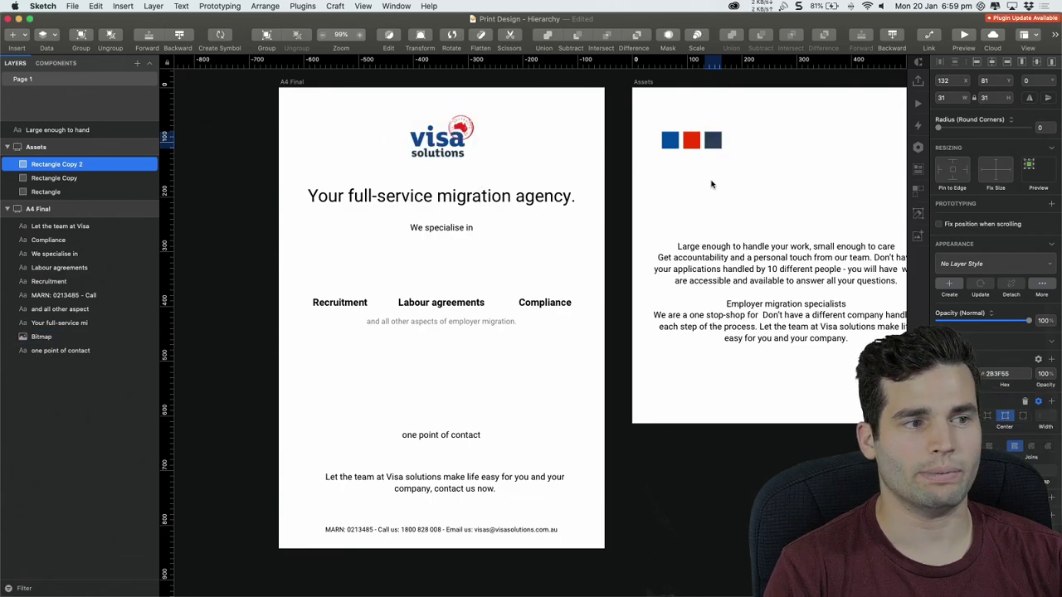
Swap the red and navy squares so the navy one sits in the middle of the row
mouse_move(690, 142)
mouse_down()
mouse_move(739, 148)
mouse_move(701, 145)
mouse_up()
shift+click(719, 146)
click(713, 186)
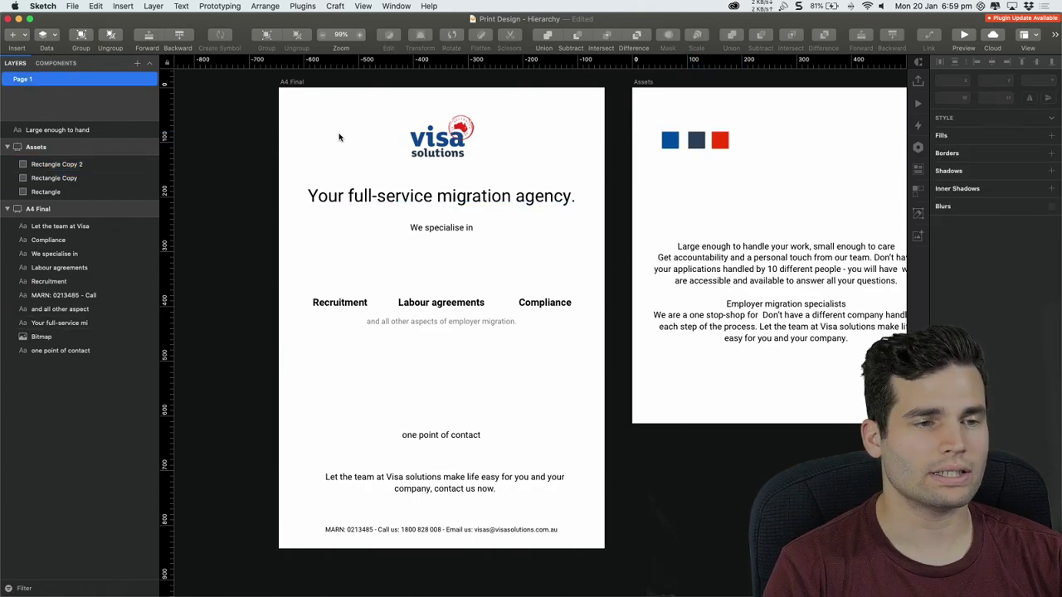
scroll(340, 136, left, 1)
drag(615, 118, 750, 182)
click(739, 204)
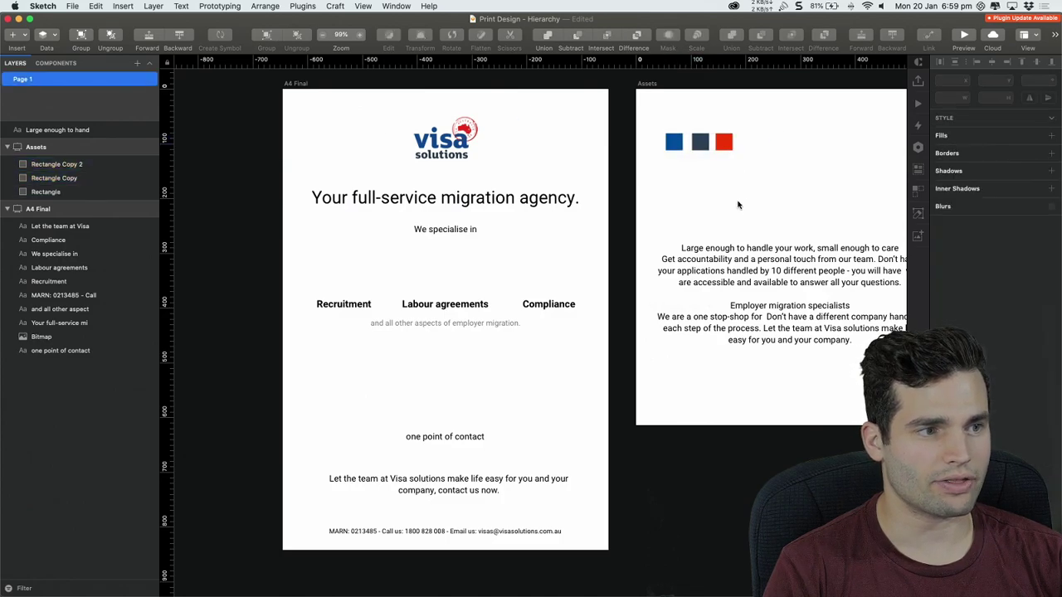
Draw a full-width rectangle of 595 × 175 on the A4 Final artboard and move it down to Y 167
click(20, 38)
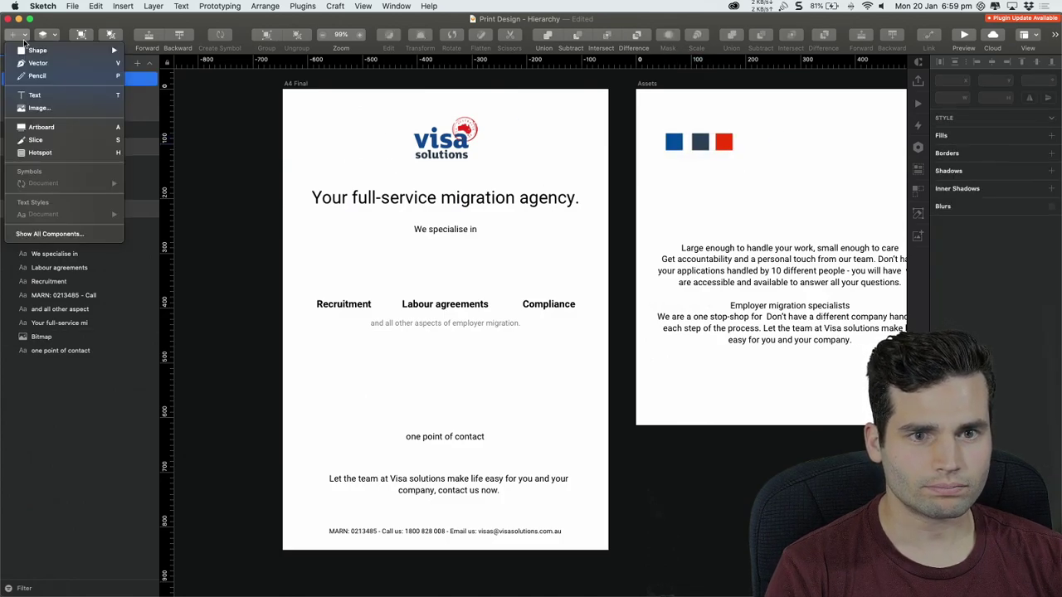
mouse_move(56, 49)
click(158, 50)
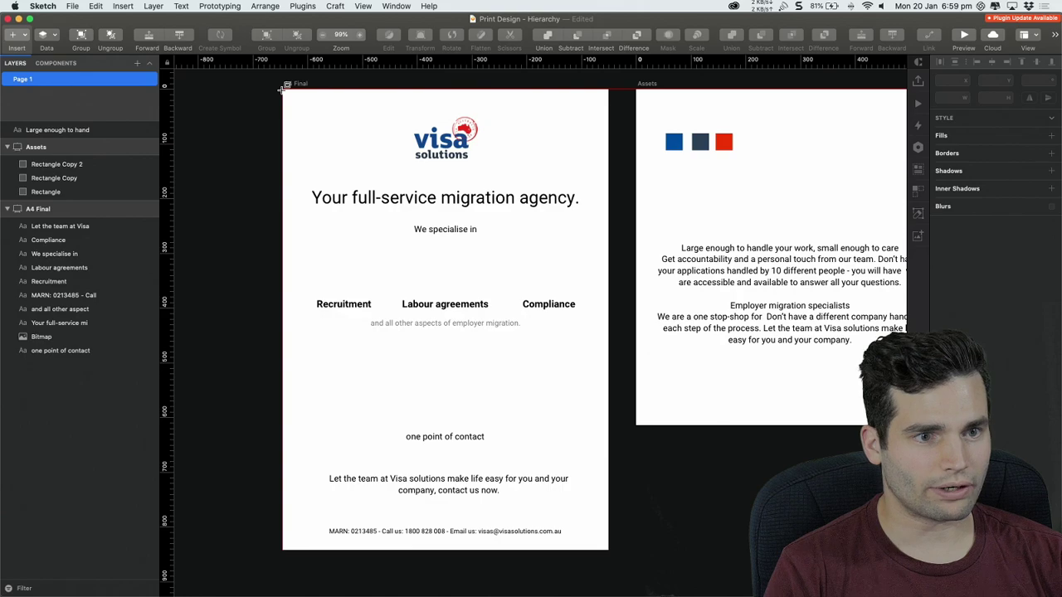
drag(282, 89, 611, 181)
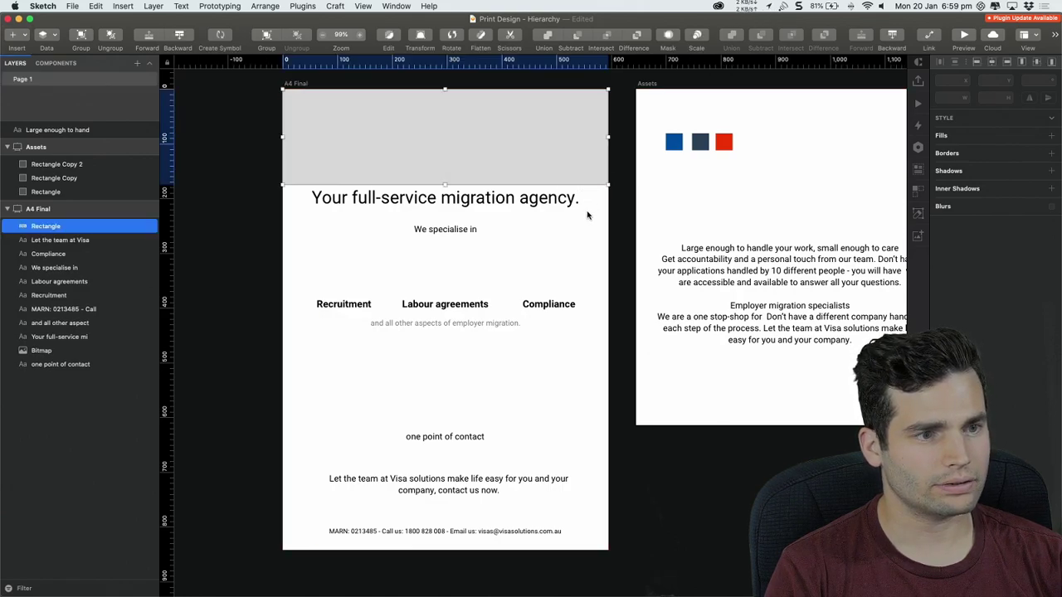
drag(562, 125, 447, 150)
click(504, 267)
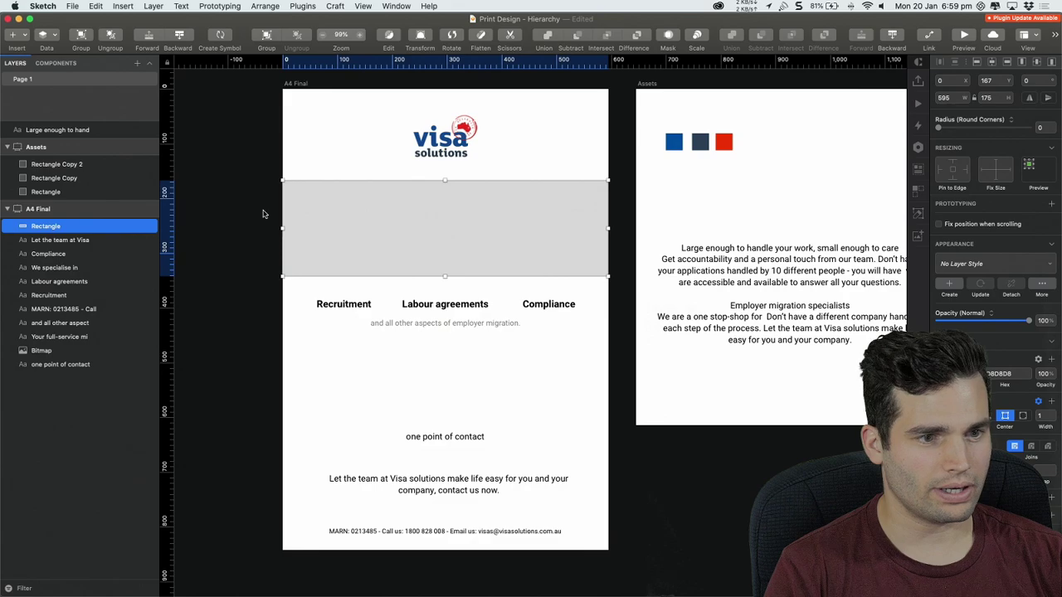
Send the rectangle behind all the A4 Final content and reduce its height to about 63 so it forms a headline band
drag(76, 226, 62, 368)
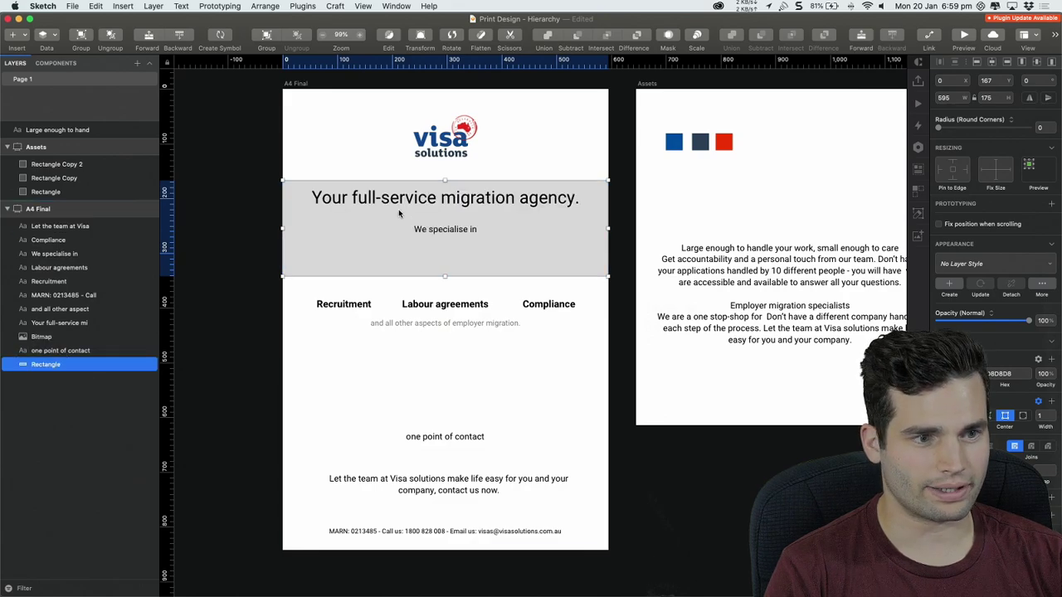
click(480, 282)
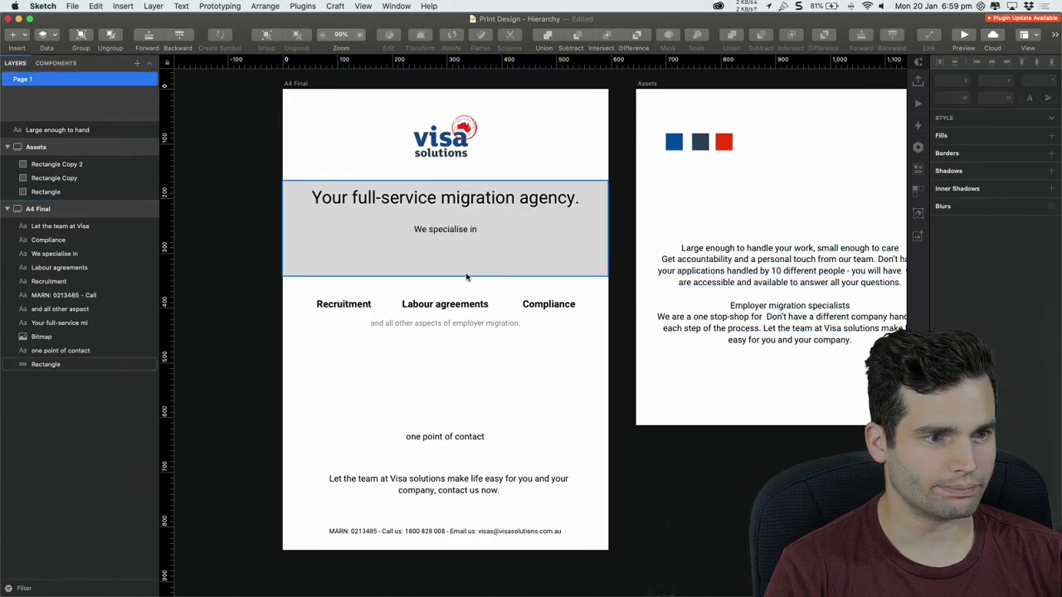
click(466, 273)
drag(445, 276, 458, 214)
click(592, 239)
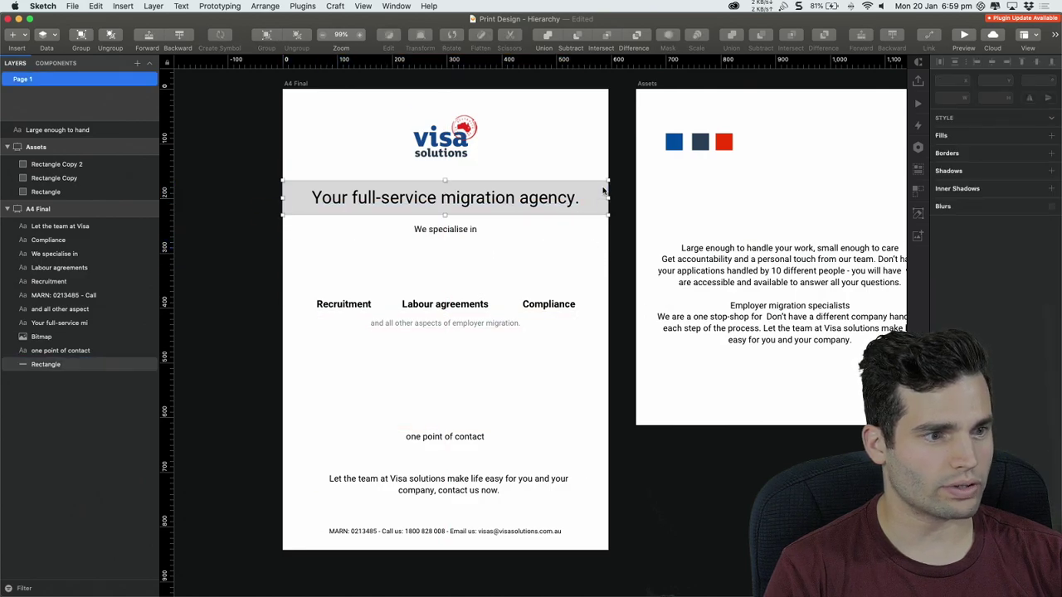
Make the "Your full-service migration agency." headline bold and centre it horizontally on the artboard
click(490, 232)
click(544, 204)
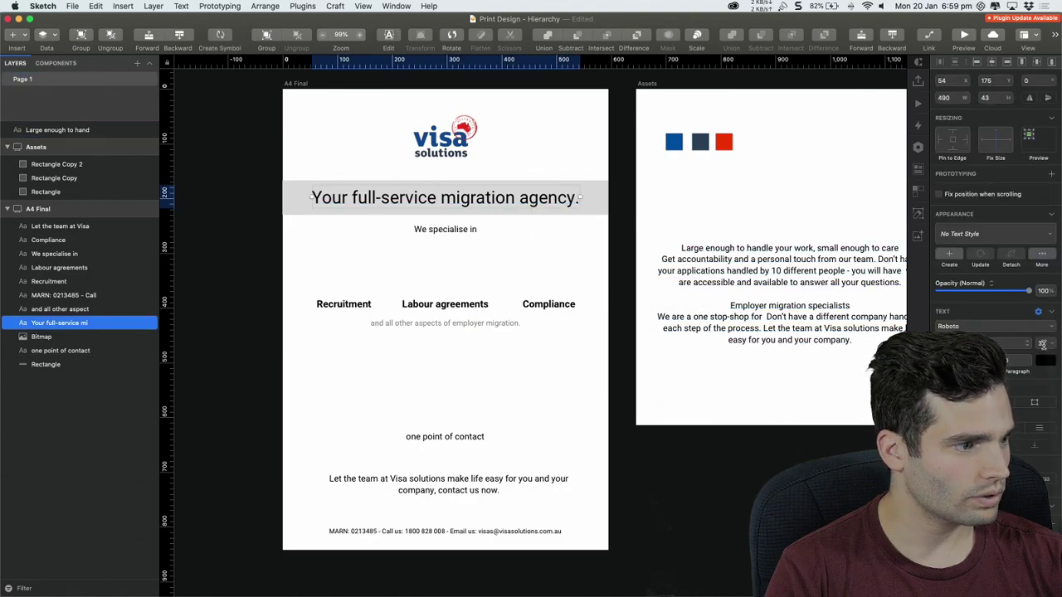
click(1017, 390)
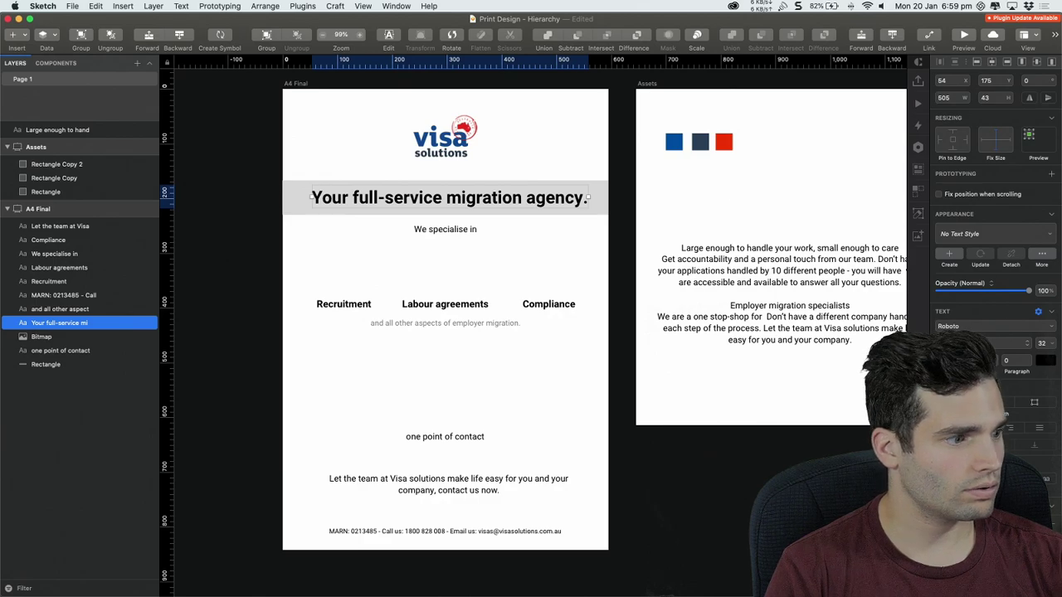
click(993, 63)
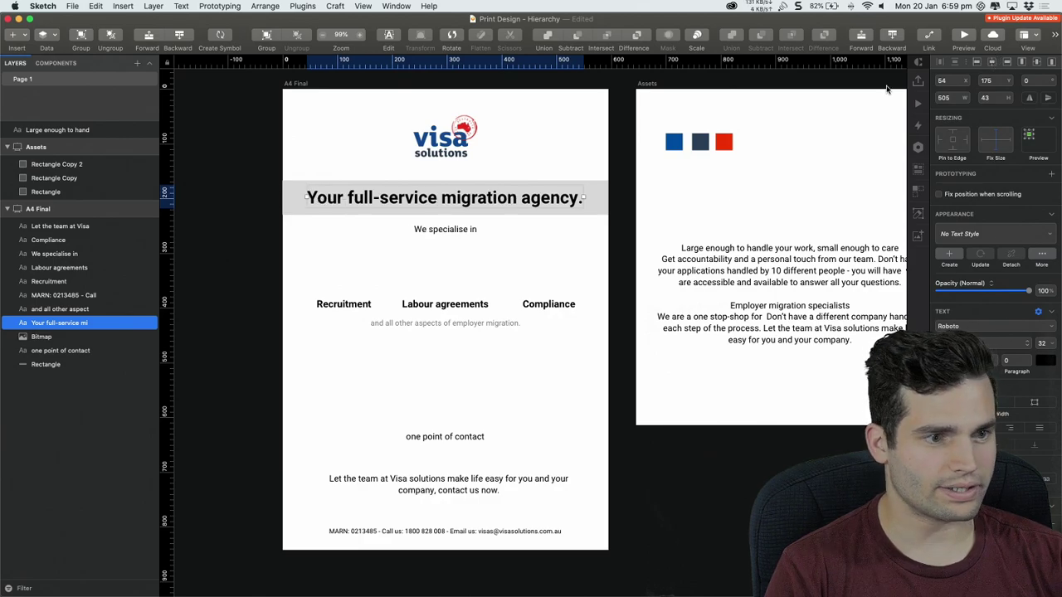
click(548, 162)
click(468, 203)
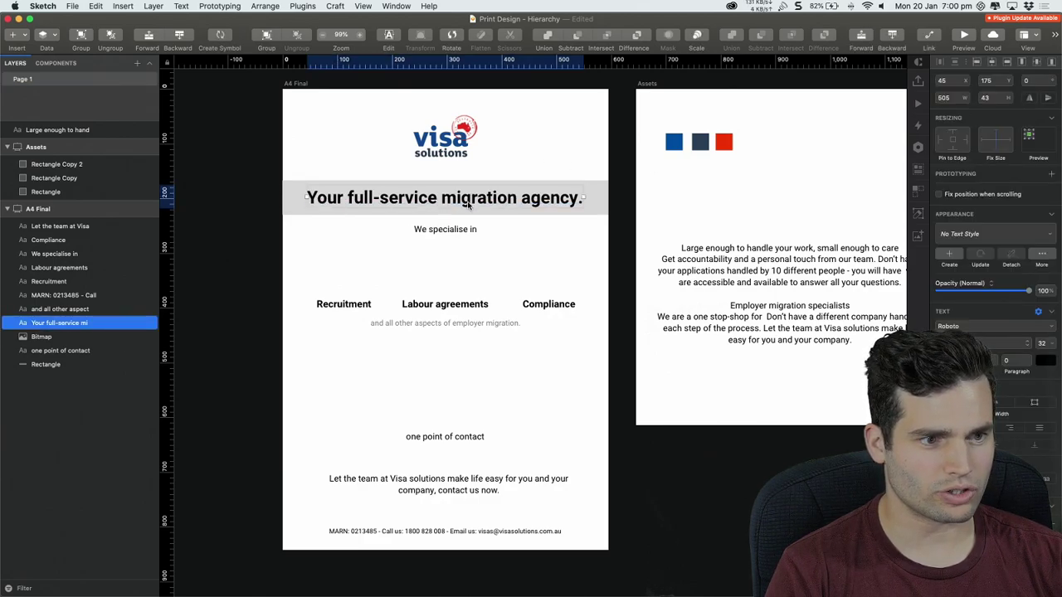
drag(469, 205, 467, 205)
click(605, 147)
scroll(600, 149, left, 2)
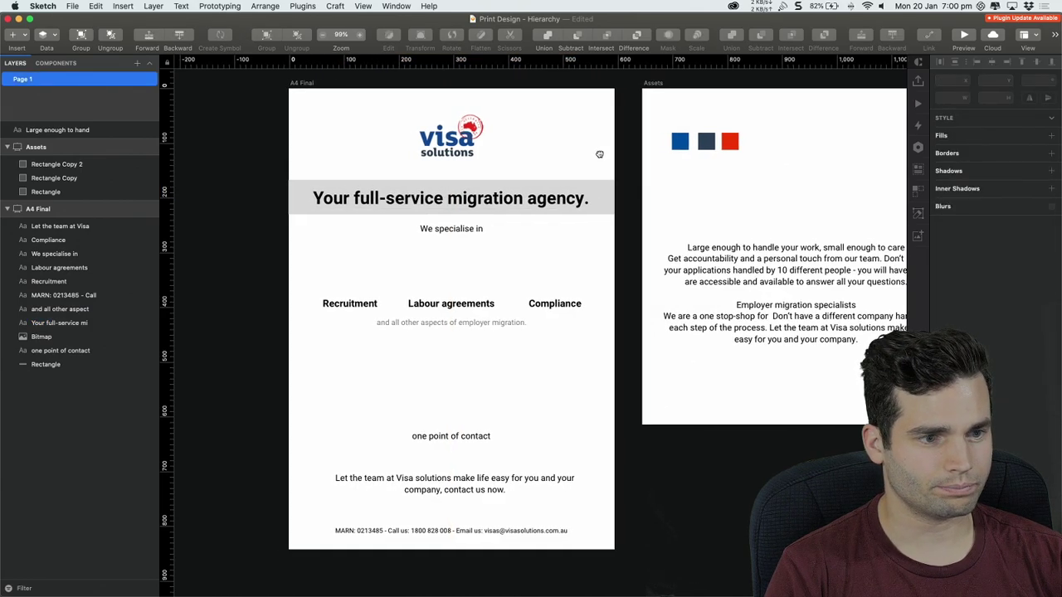
drag(600, 154, 603, 155)
drag(537, 250, 537, 256)
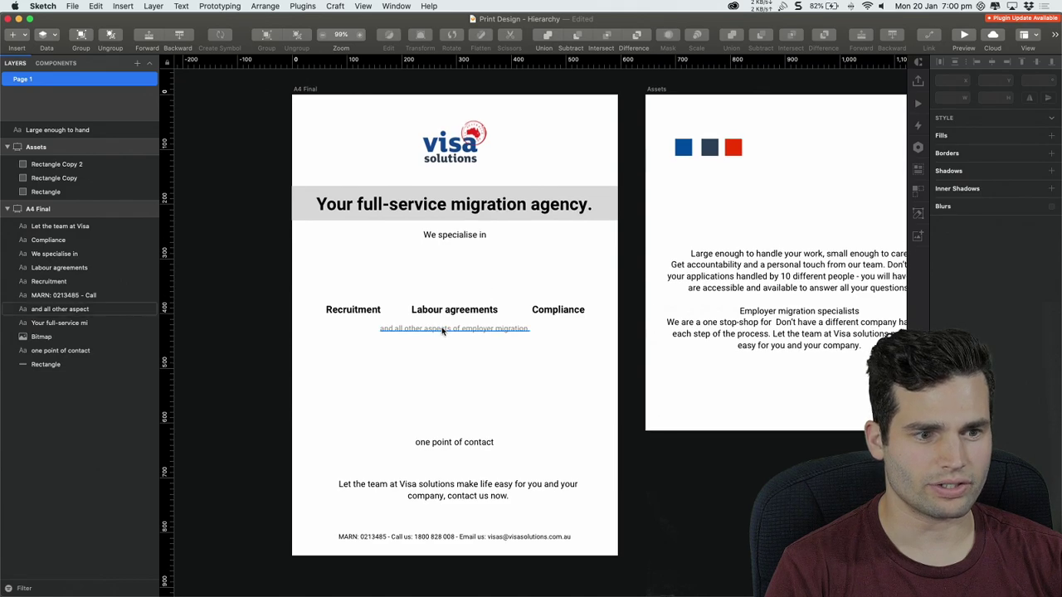
click(446, 331)
click(468, 265)
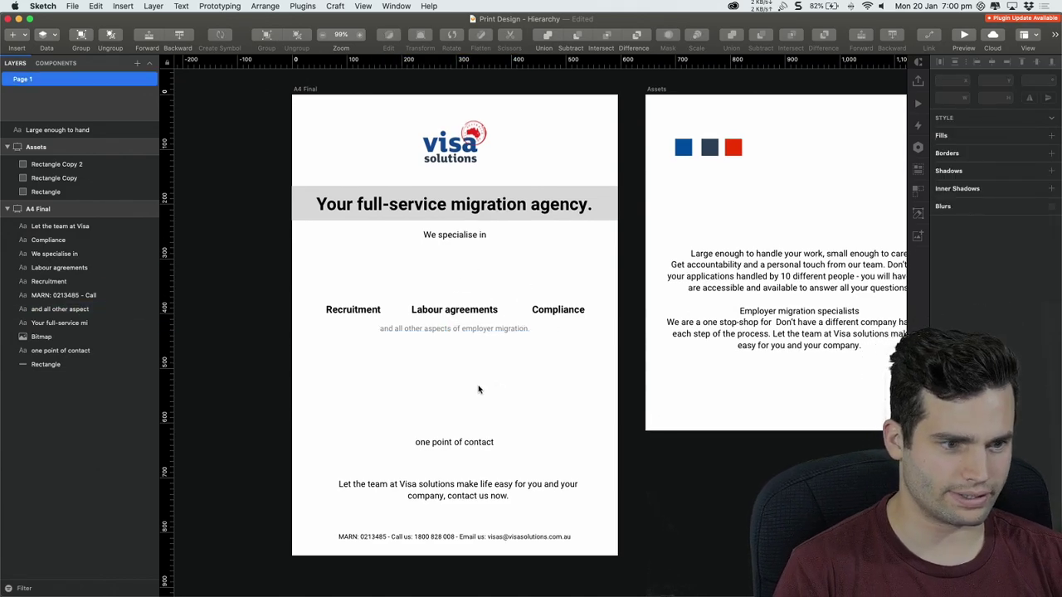
click(491, 330)
click(516, 369)
Duplicate the headline band behind the call to action at Y 673 and extend it to the page bottom, 169 high
alt+drag(604, 202, 558, 480)
scroll(539, 407, down, 1)
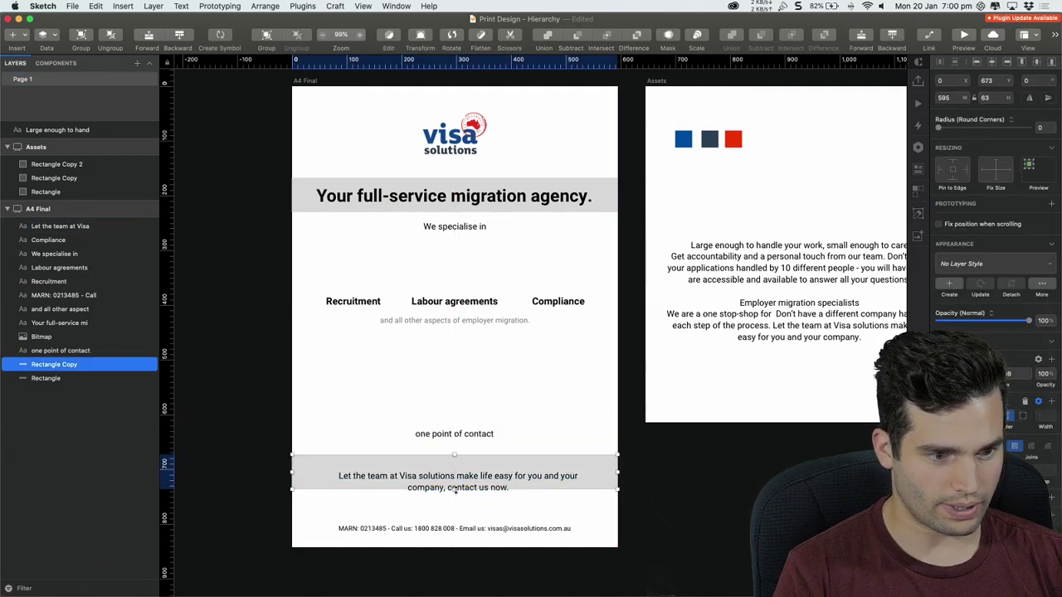
drag(455, 490, 455, 548)
click(638, 494)
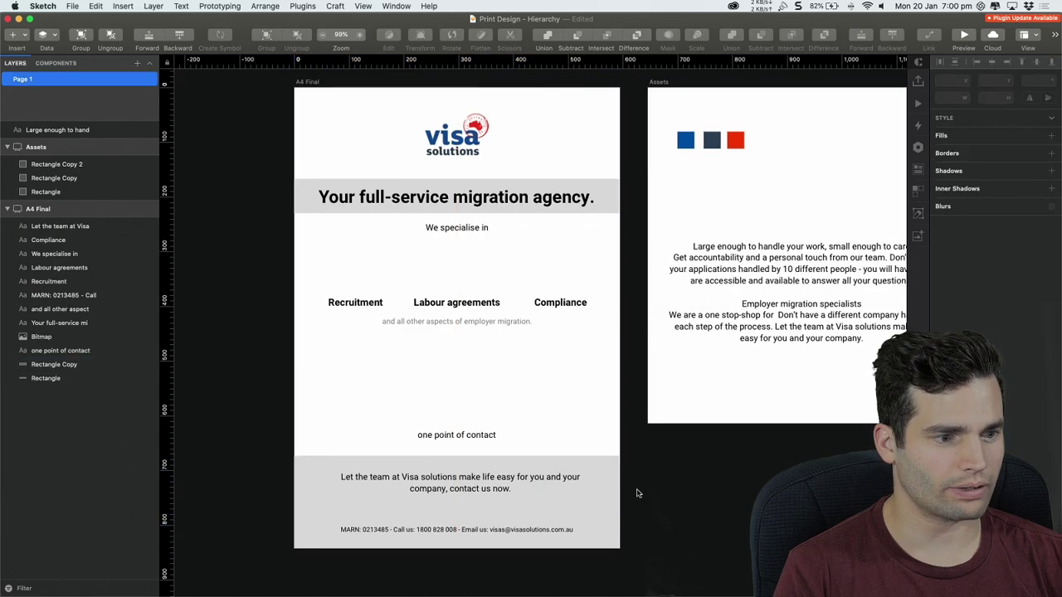
Fill both bands with the blue #004C9F sampled from the first swatch
click(593, 457)
shift+click(590, 193)
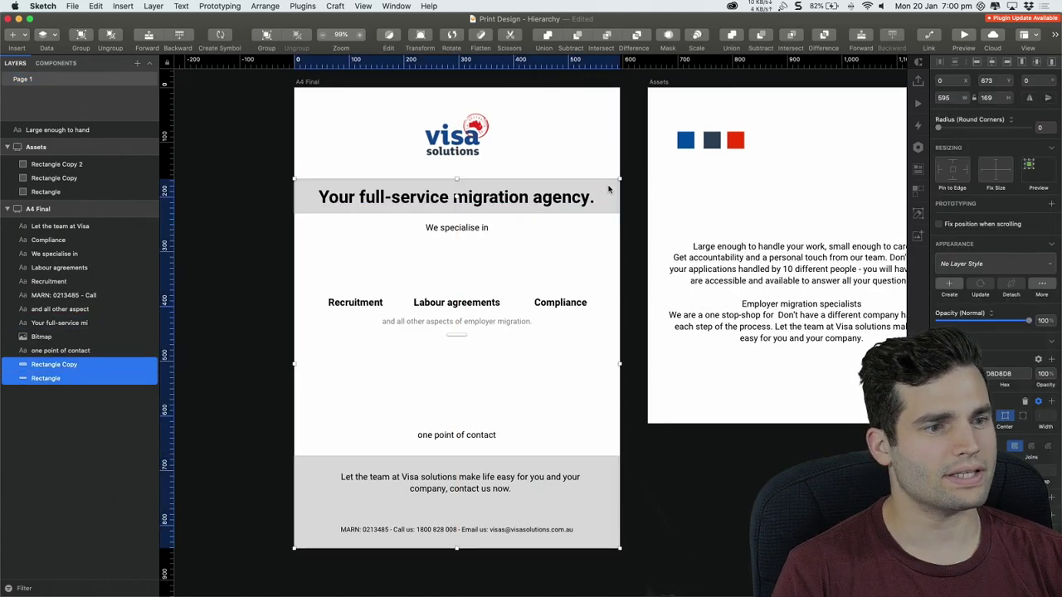
click(961, 391)
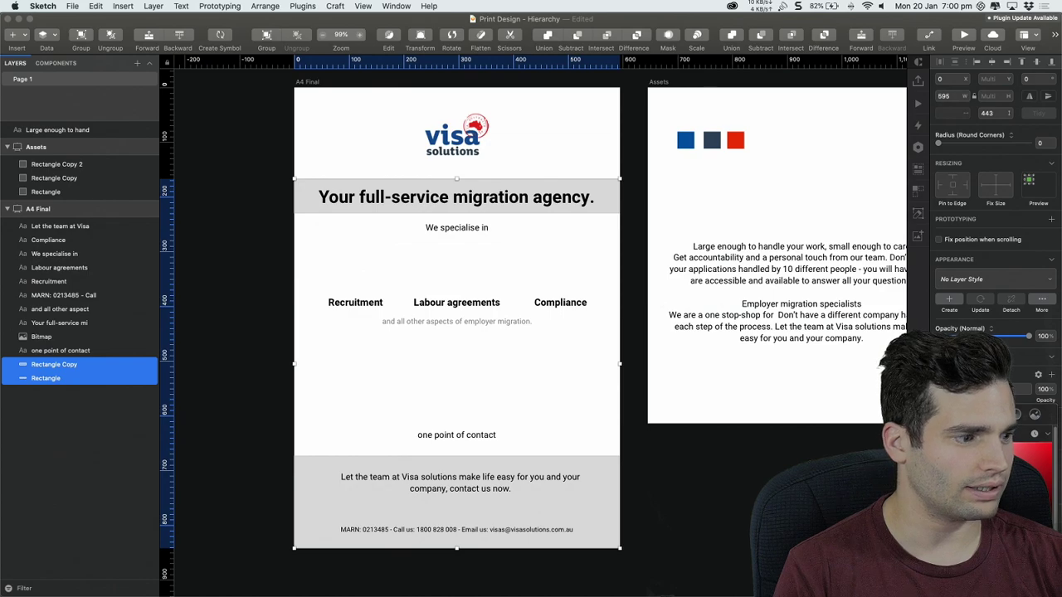
click(942, 541)
click(688, 141)
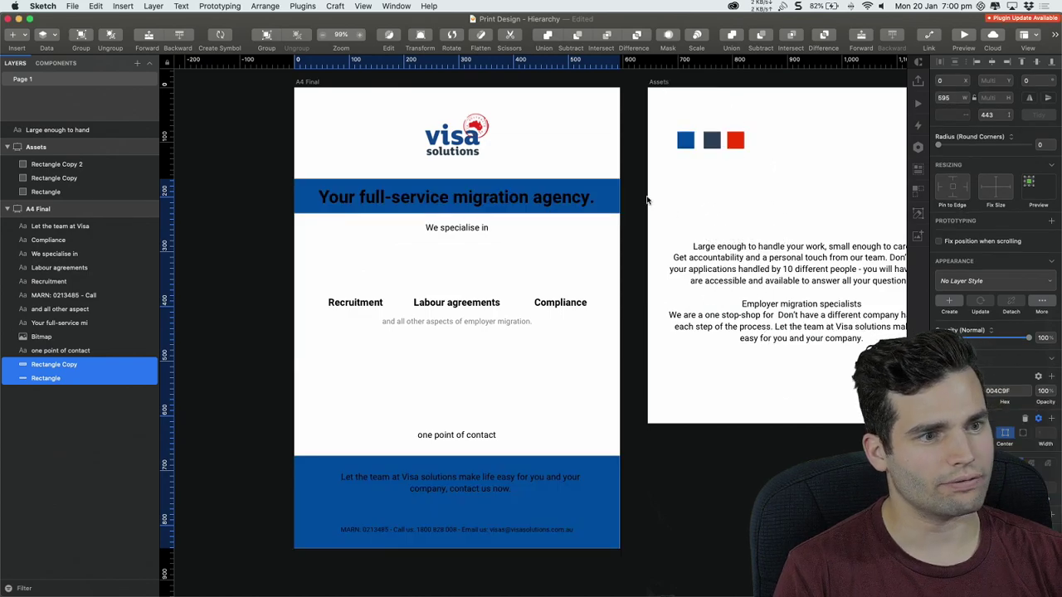
Change the headline, call-to-action sentence and contact details line to white text
click(556, 199)
shift+click(461, 486)
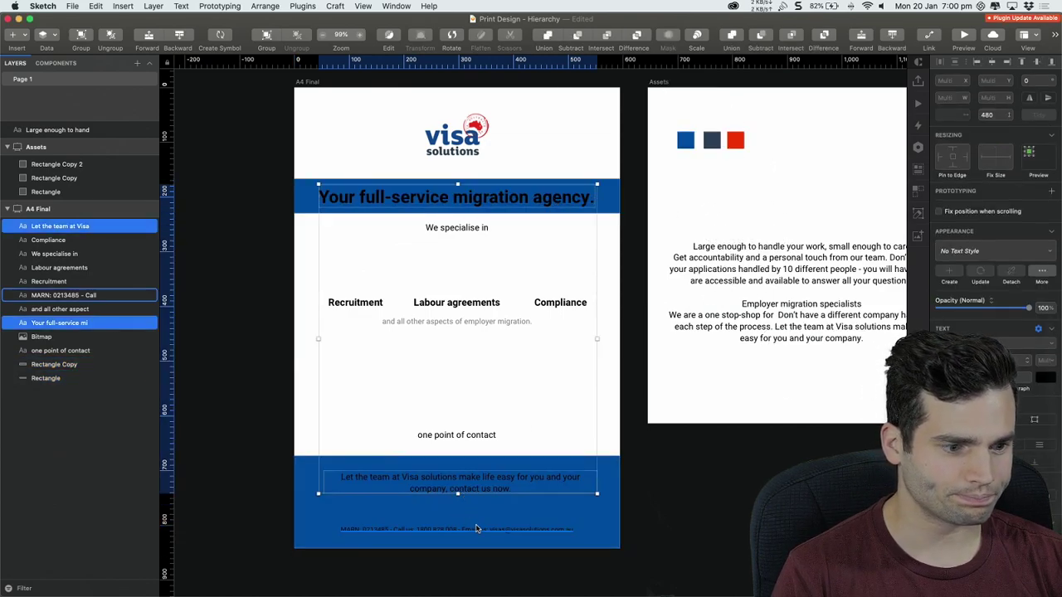
shift+click(477, 528)
click(1052, 378)
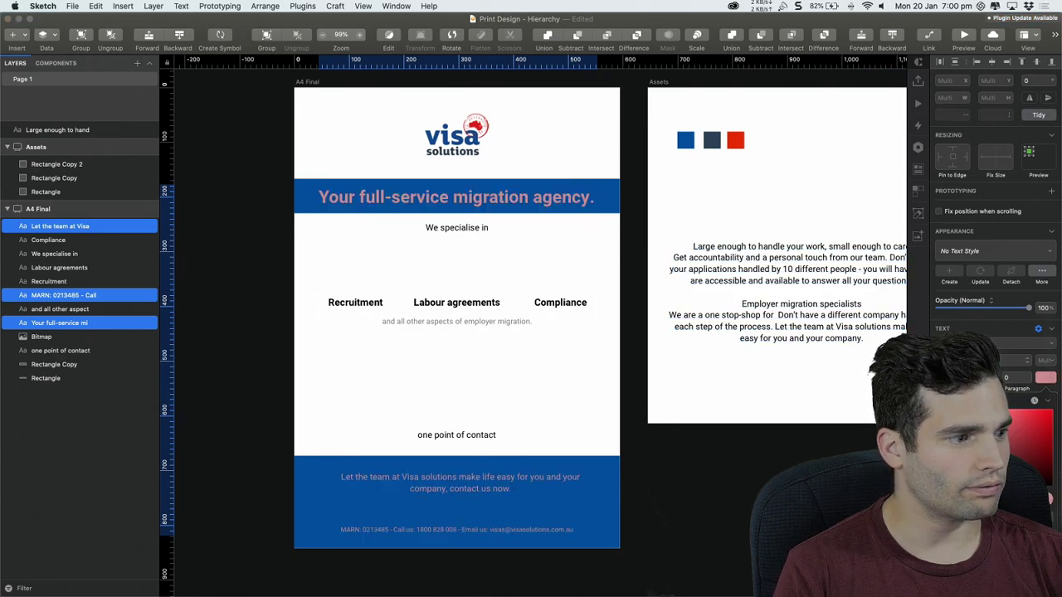
click(786, 460)
Lower the service names and the employer migration line, widening the gap between them, and raise the "one point of contact" line slightly
scroll(787, 460, right, 1)
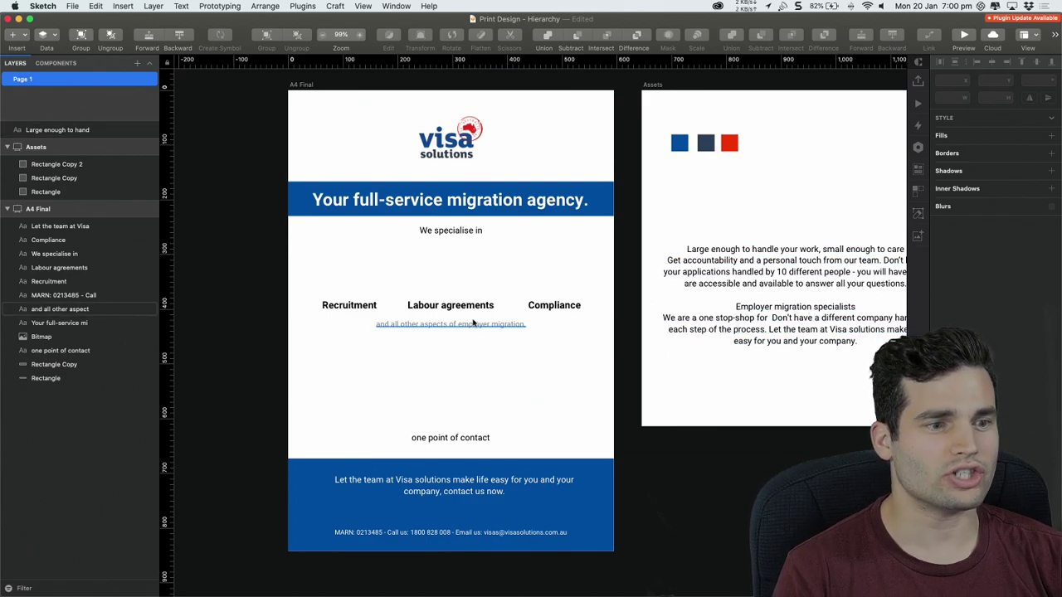
drag(474, 324, 476, 332)
click(427, 342)
drag(288, 264, 574, 371)
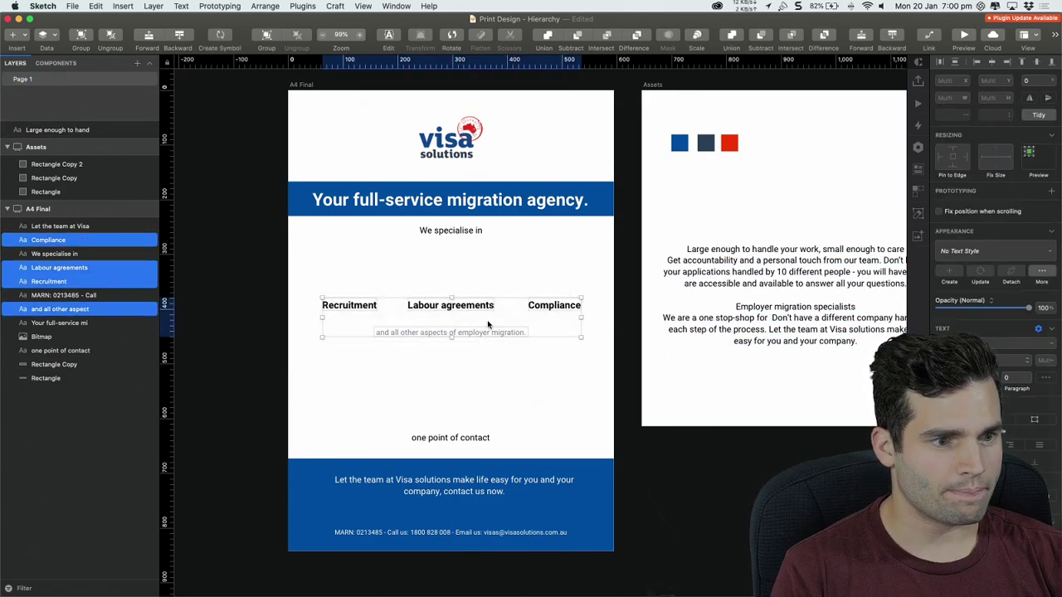
drag(480, 310, 481, 322)
click(480, 388)
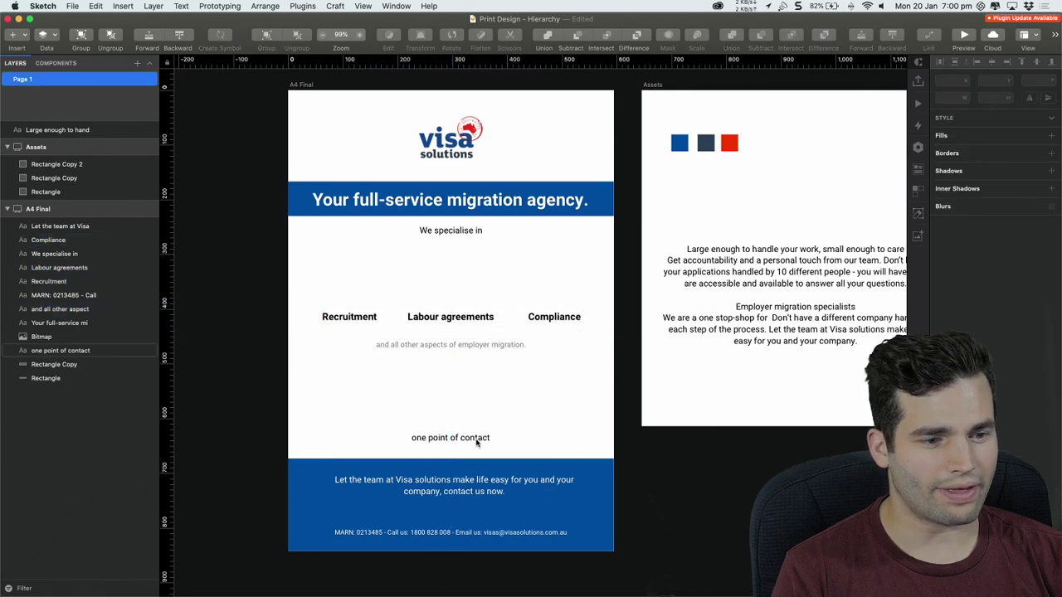
drag(474, 443, 475, 436)
click(540, 421)
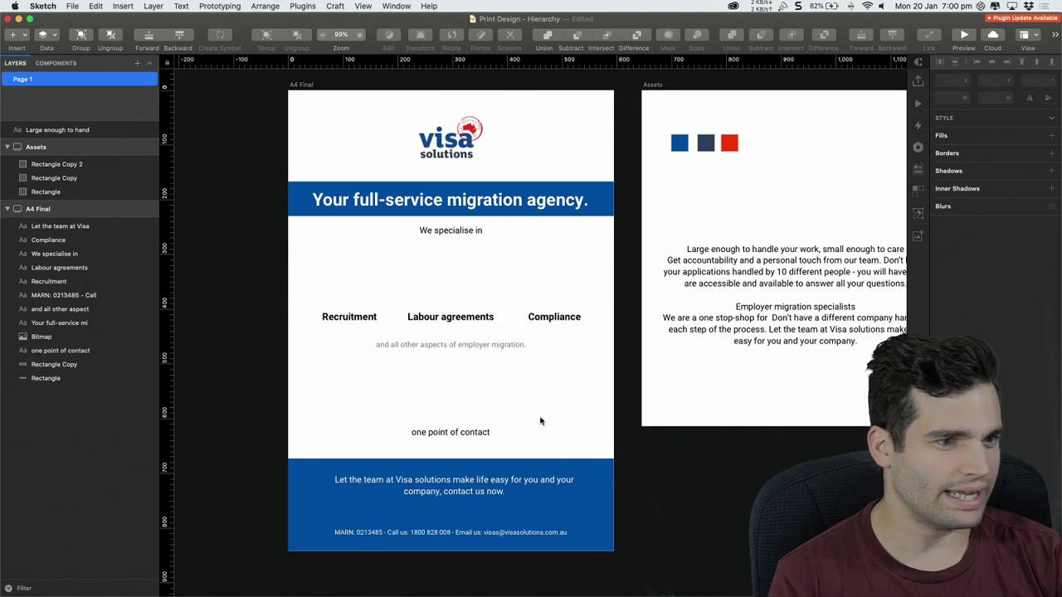
Try to shift the logo slightly to the right, and undo the move
click(451, 139)
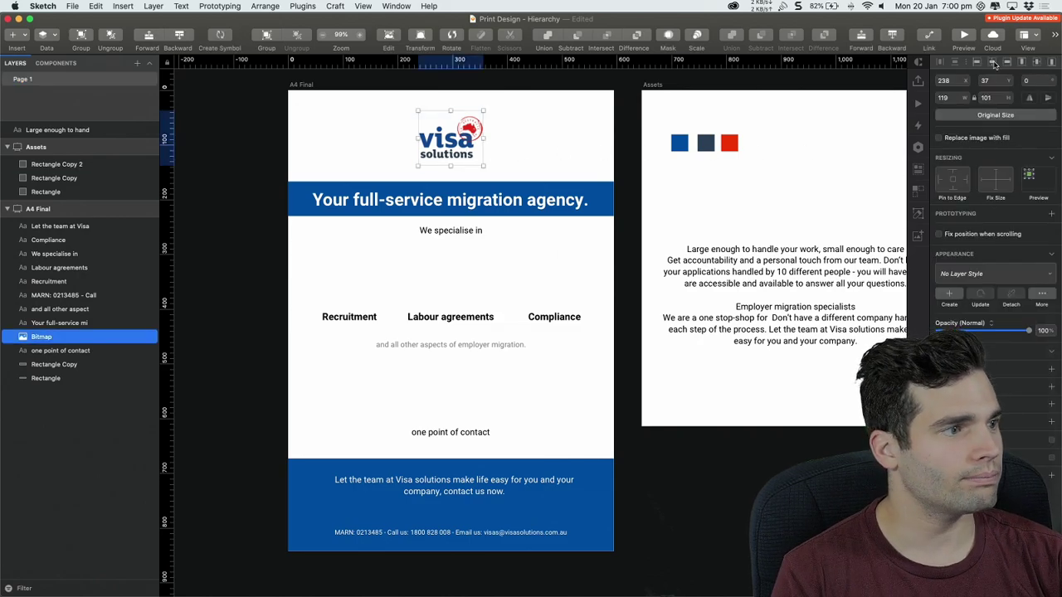
drag(471, 146, 478, 148)
click(531, 142)
key(super+z)
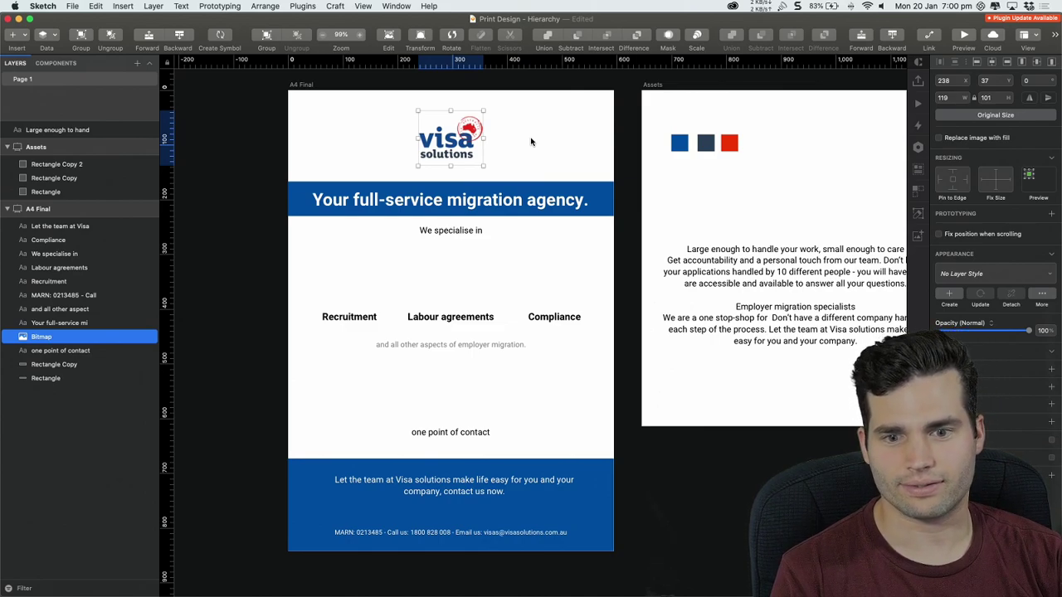
click(531, 142)
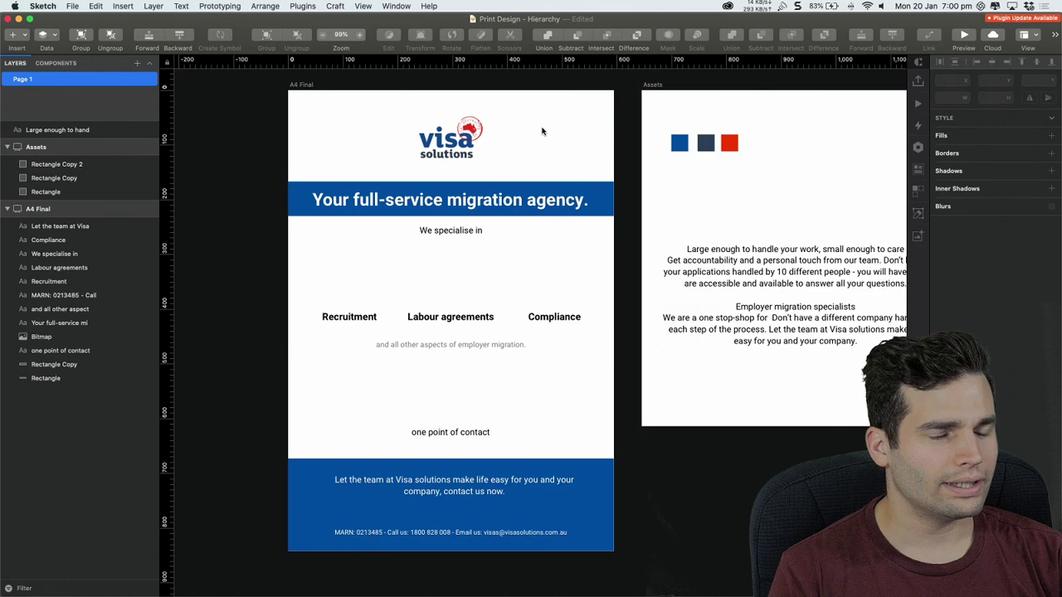
Shift the logo slightly right of the page's horizontal centre, above the headline band
scroll(543, 131, up, 1)
drag(548, 134, 558, 138)
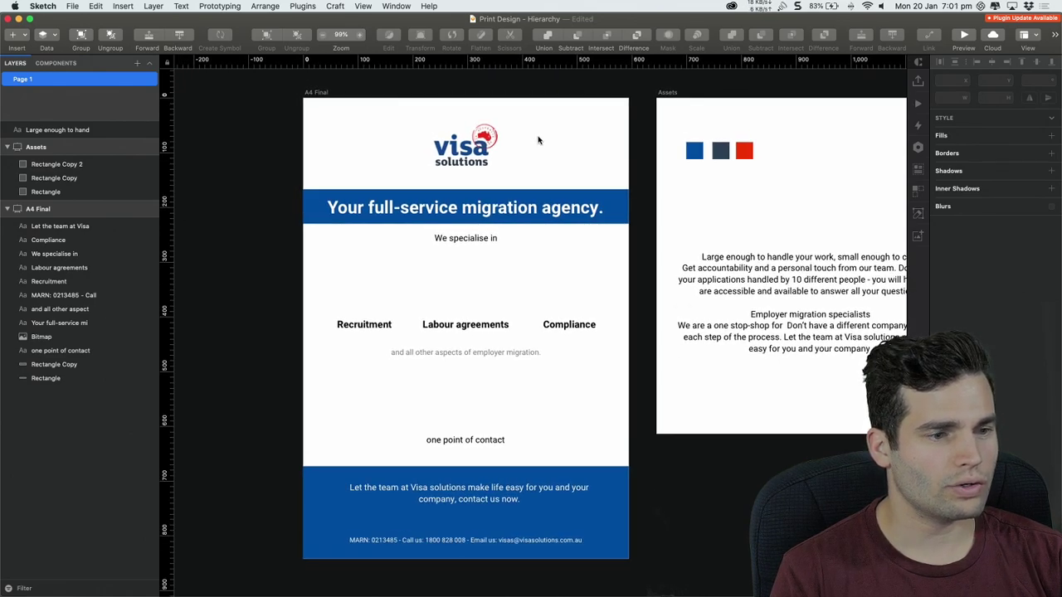
click(488, 144)
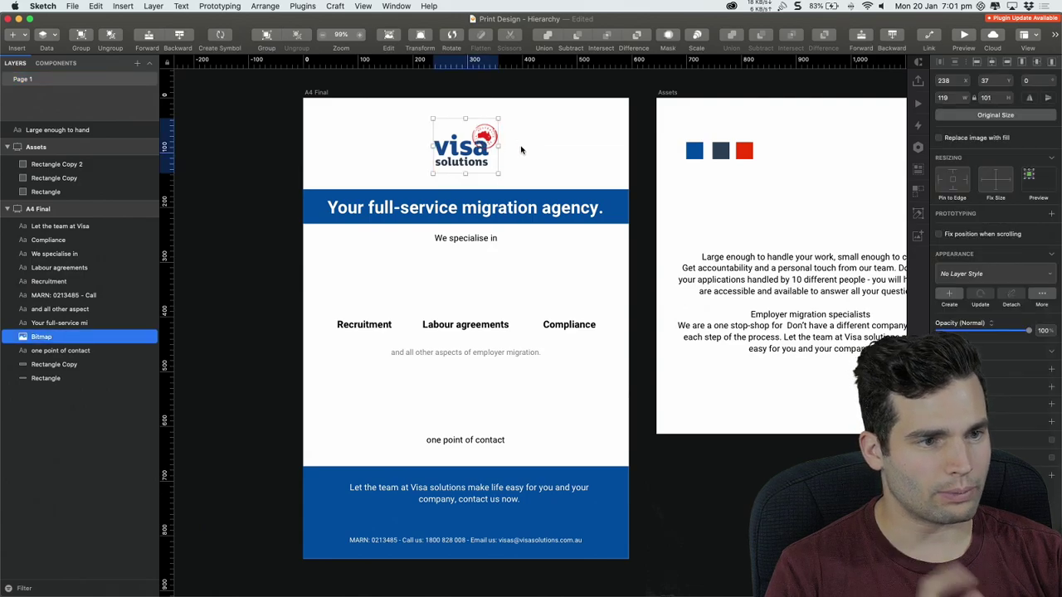
click(552, 152)
scroll(463, 163, up, 3)
scroll(463, 162, up, 3)
click(465, 174)
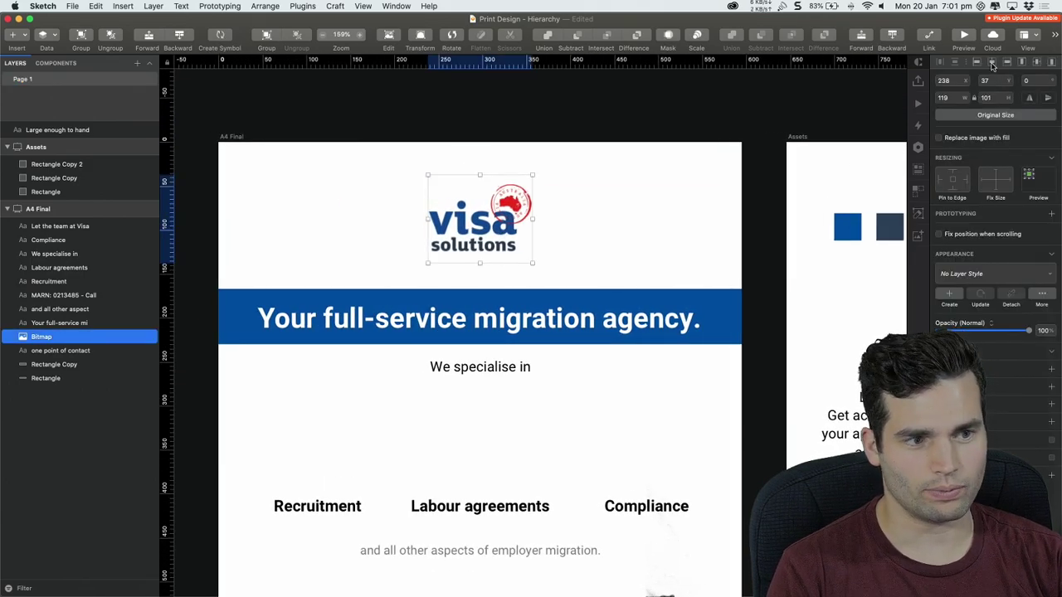
click(573, 221)
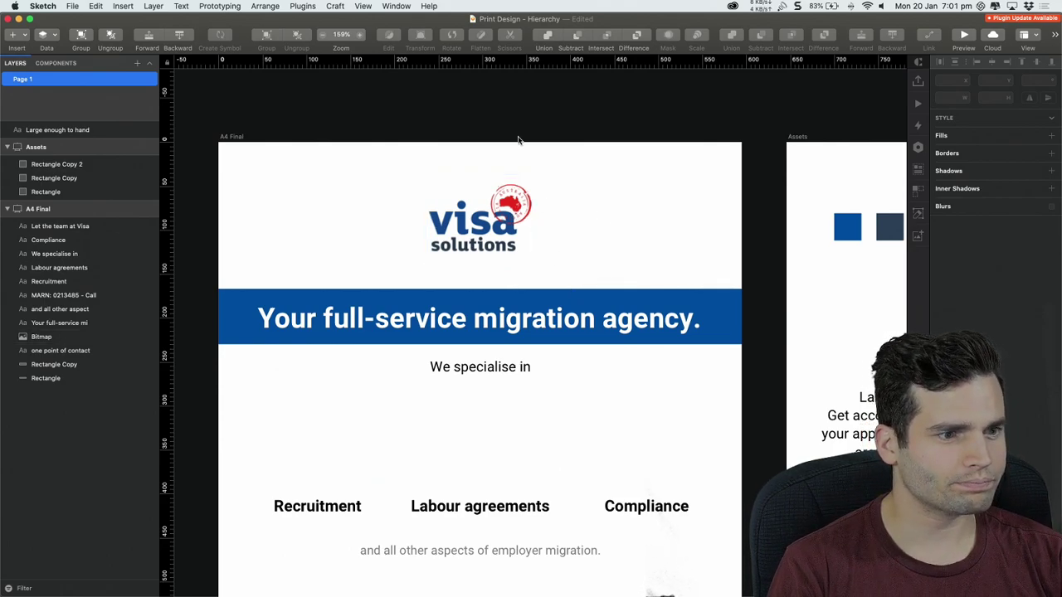
click(491, 207)
drag(493, 206, 498, 206)
click(593, 206)
Draw a rectangle about 111 × 56 around the logo's lettering, behind the logo, and centre it horizontally on the page
click(20, 36)
mouse_move(59, 57)
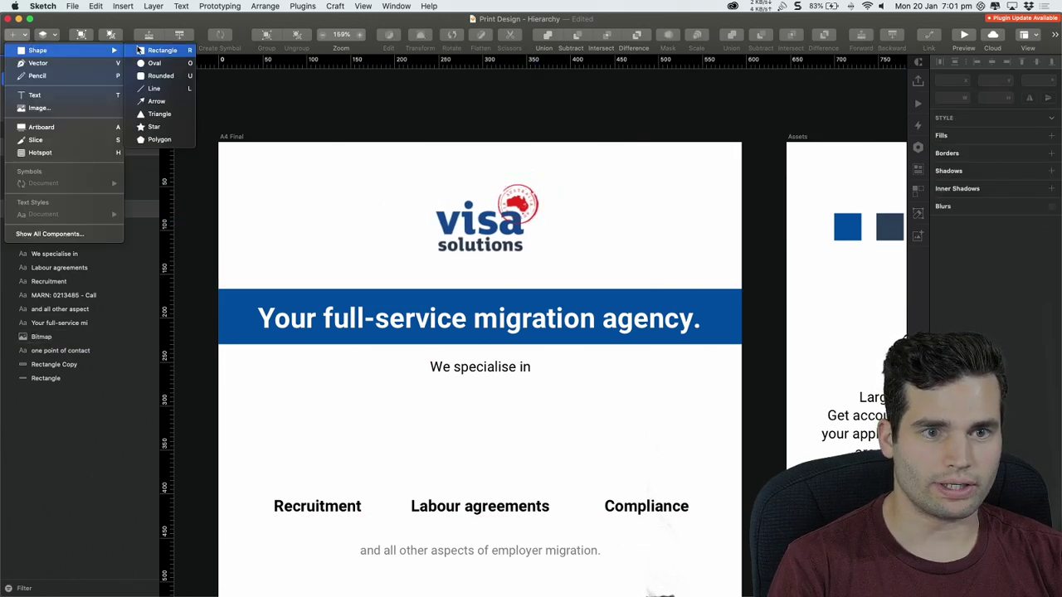
click(214, 87)
drag(431, 204, 526, 254)
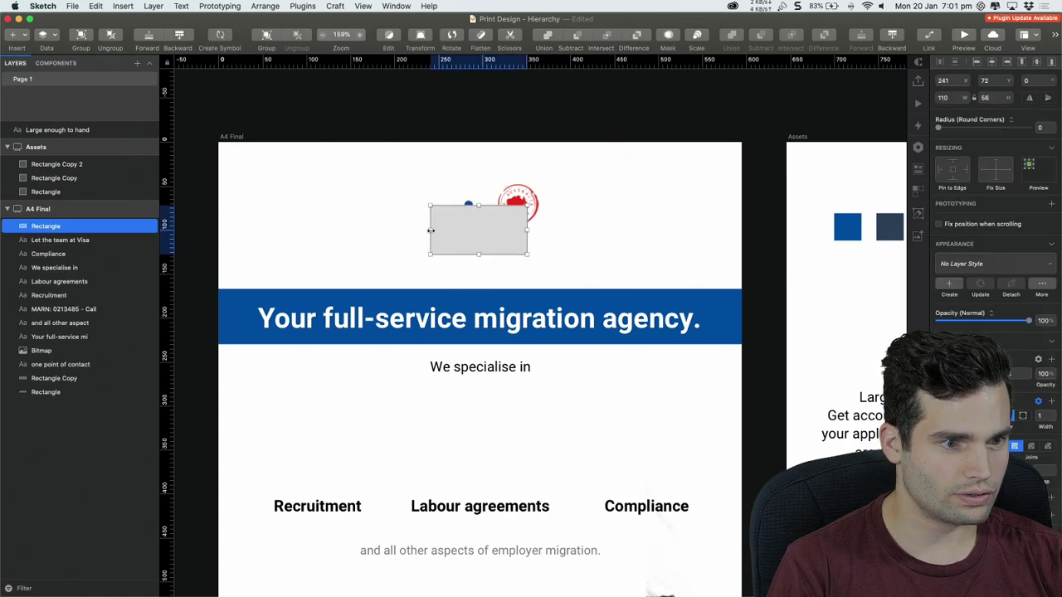
drag(431, 230, 429, 230)
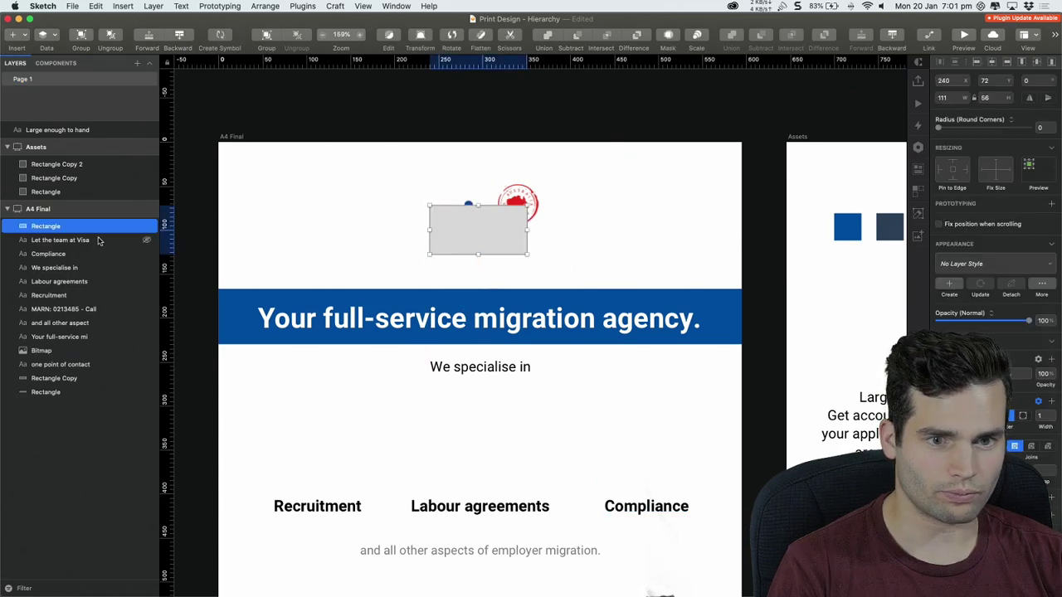
drag(93, 227, 95, 348)
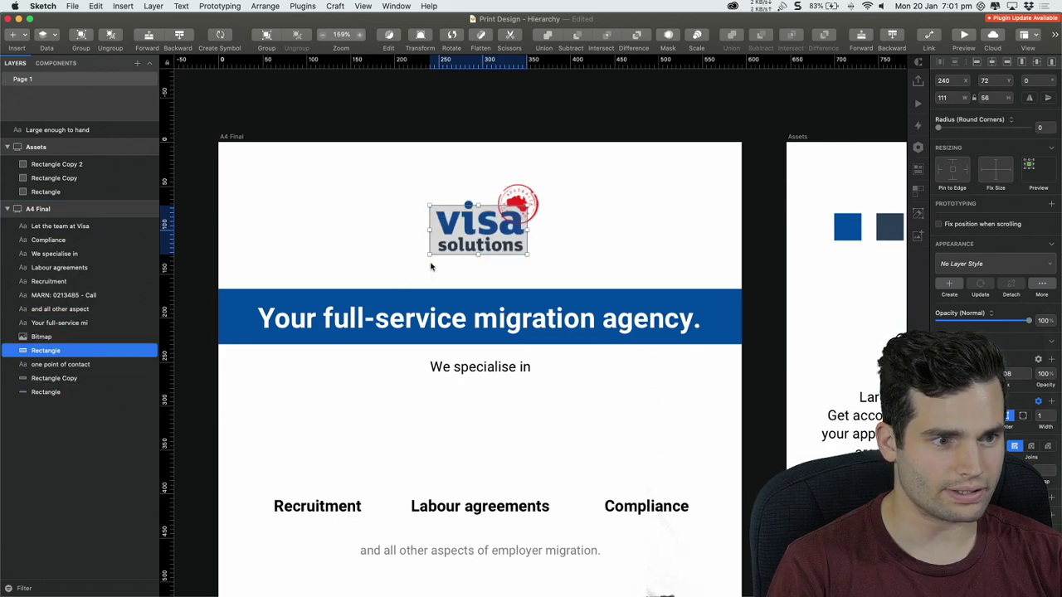
click(993, 65)
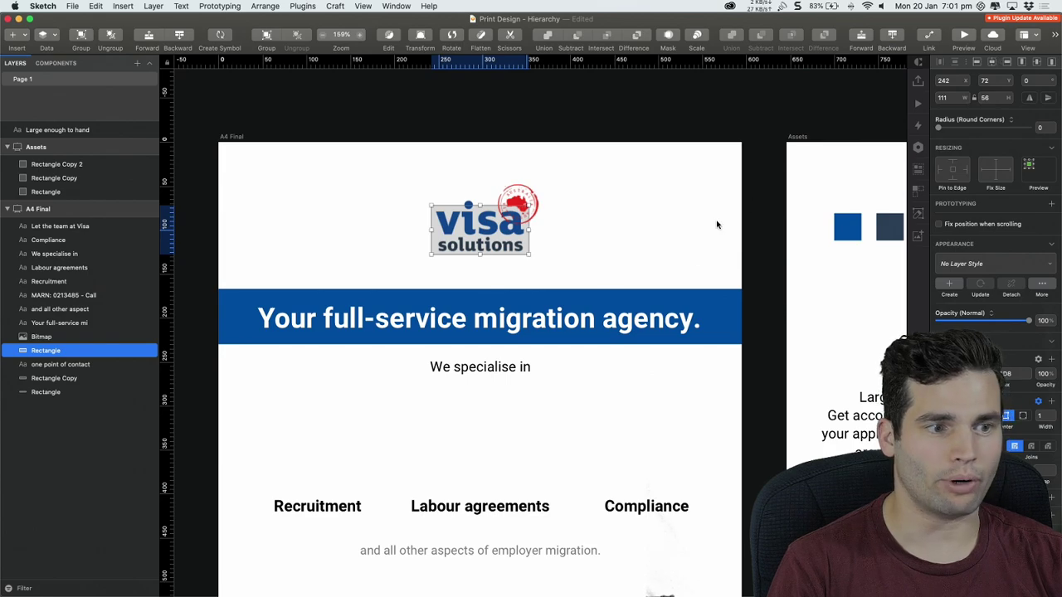
Move the logo to about X 245, Y 39 so its lettering sits centred within the guide rectangle
click(531, 197)
scroll(534, 189, up, 3)
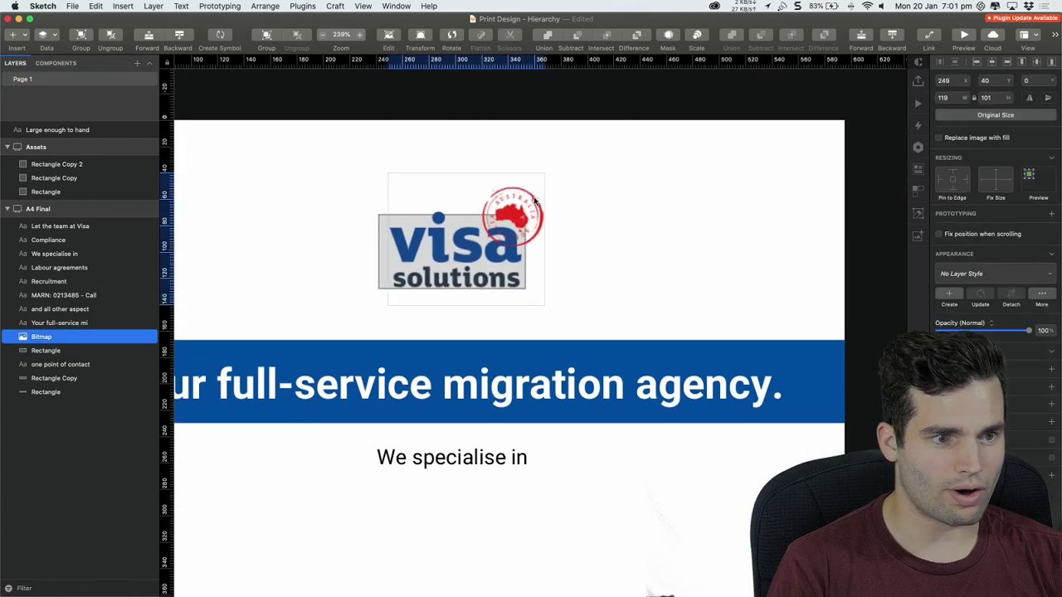
drag(535, 200, 531, 197)
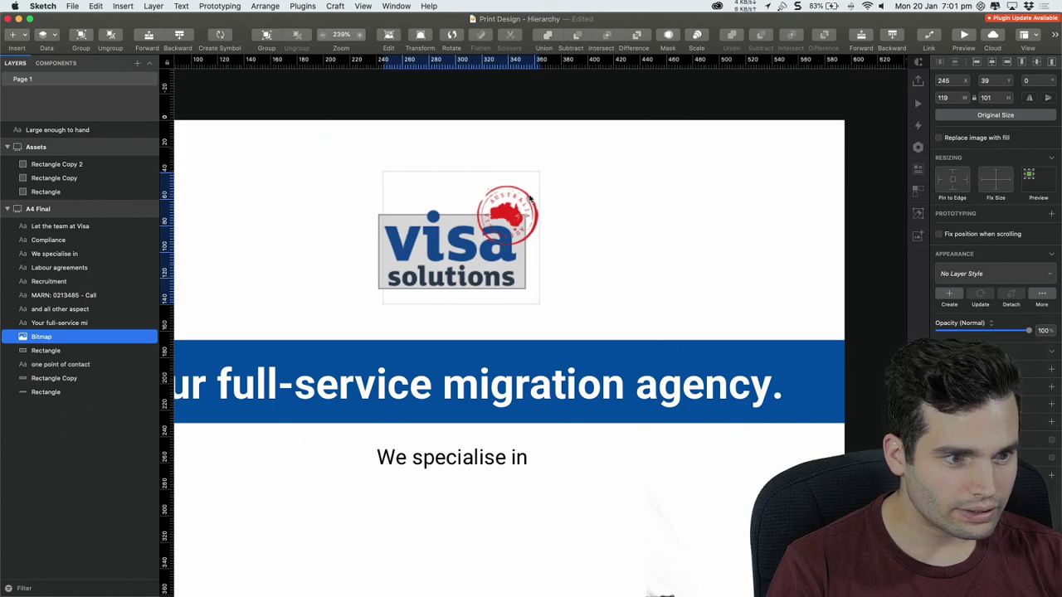
click(572, 200)
Delete the guide rectangle behind the logo
click(381, 246)
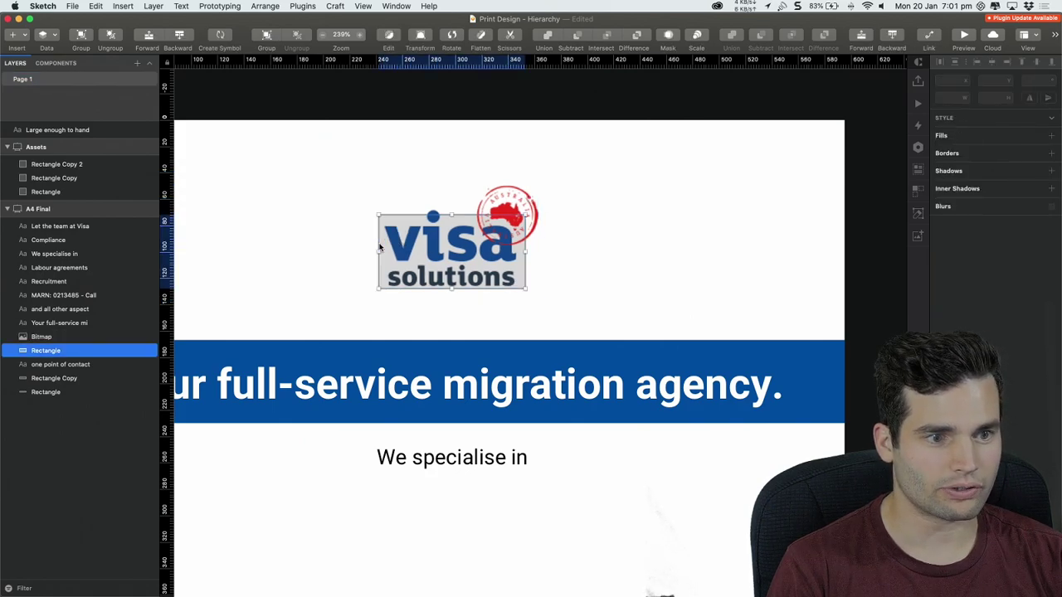
key(Delete)
scroll(613, 207, down, 3)
scroll(613, 207, down, 5)
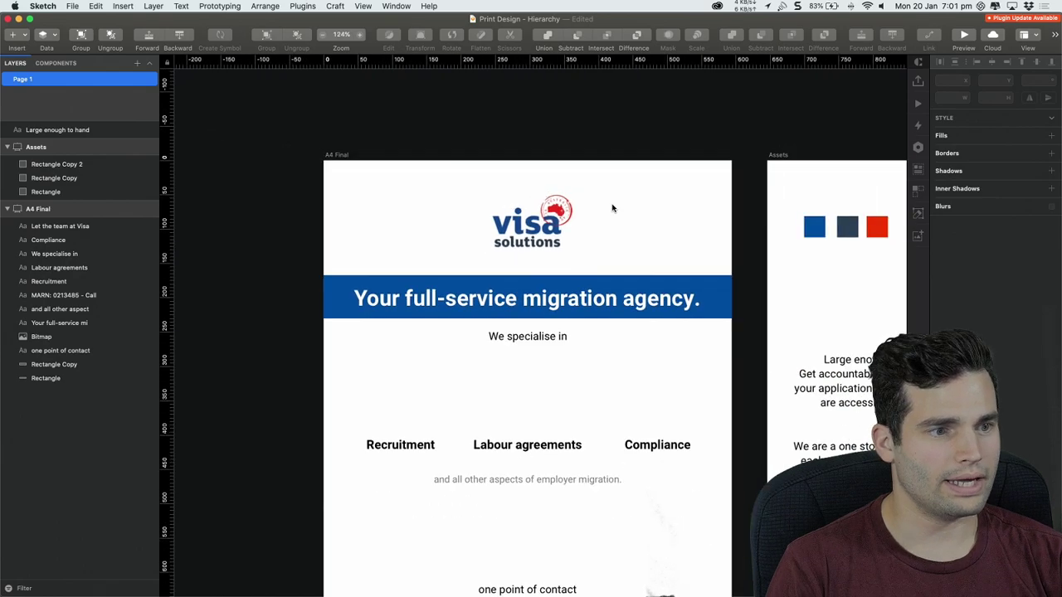
drag(579, 132, 576, 130)
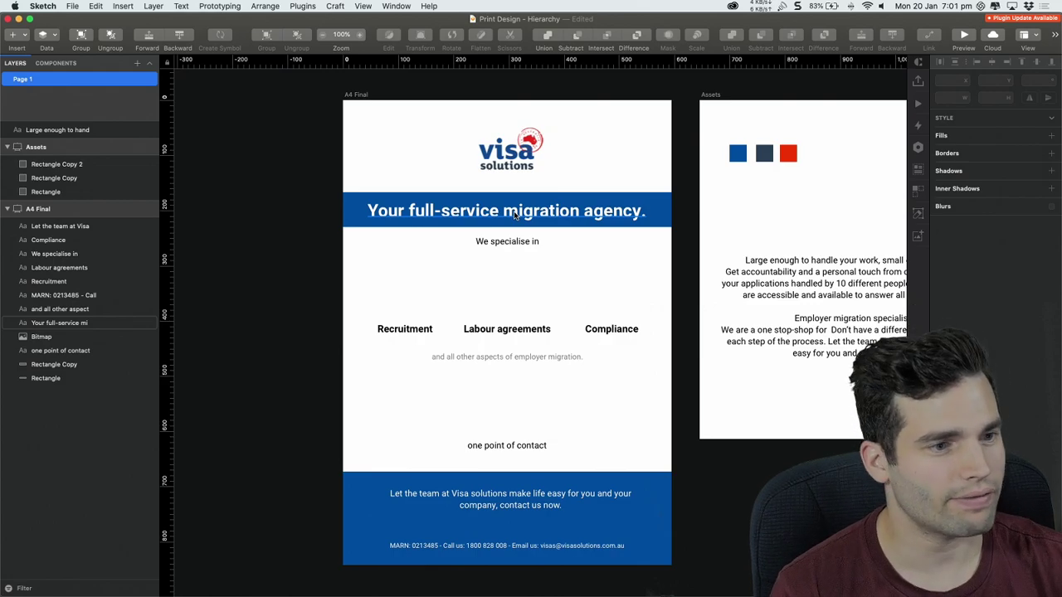
drag(620, 155, 584, 159)
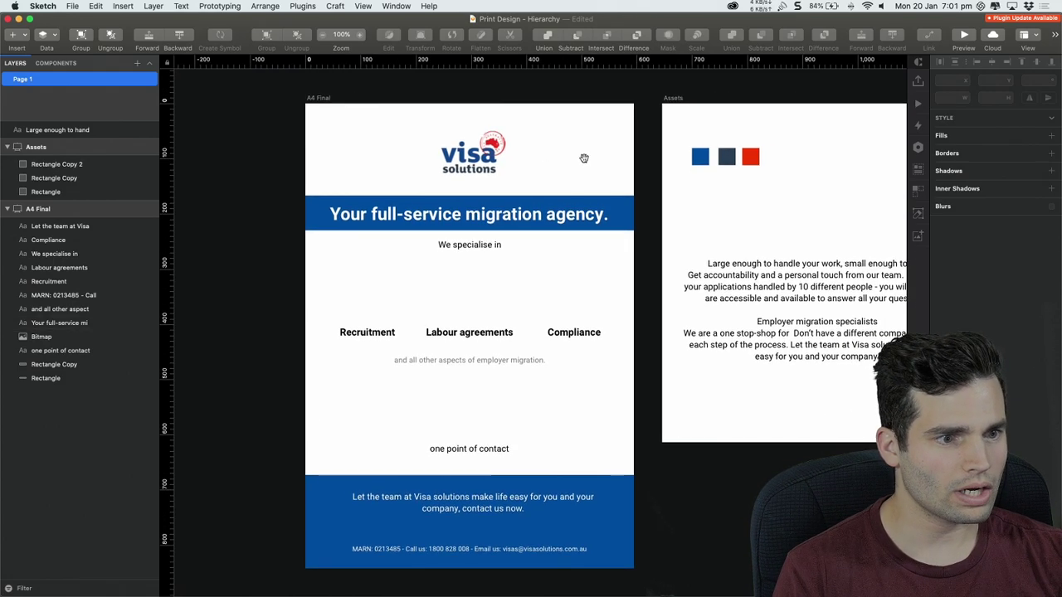
drag(537, 314, 550, 308)
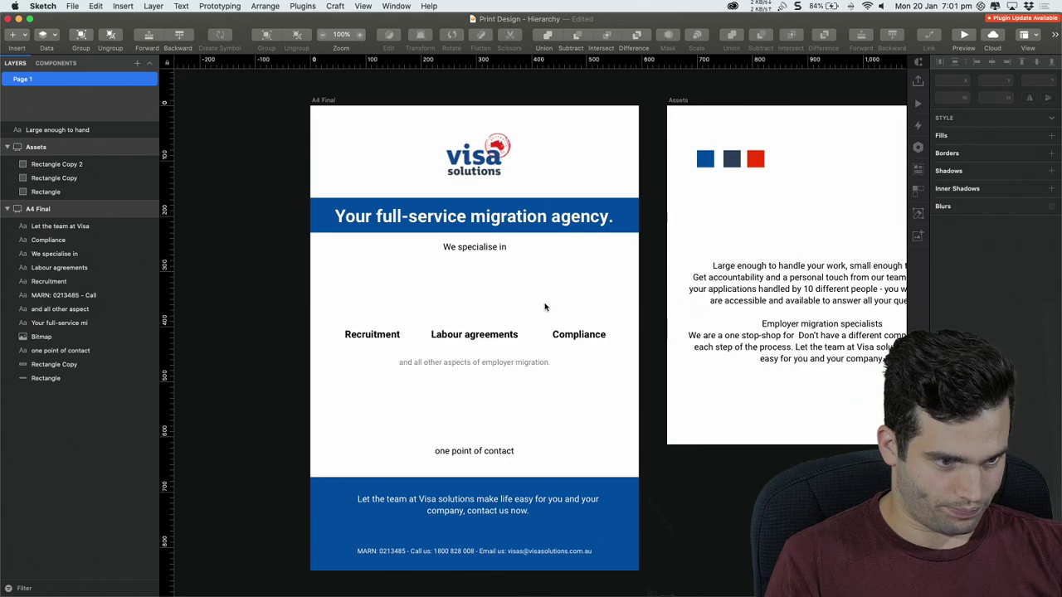
drag(356, 319, 605, 333)
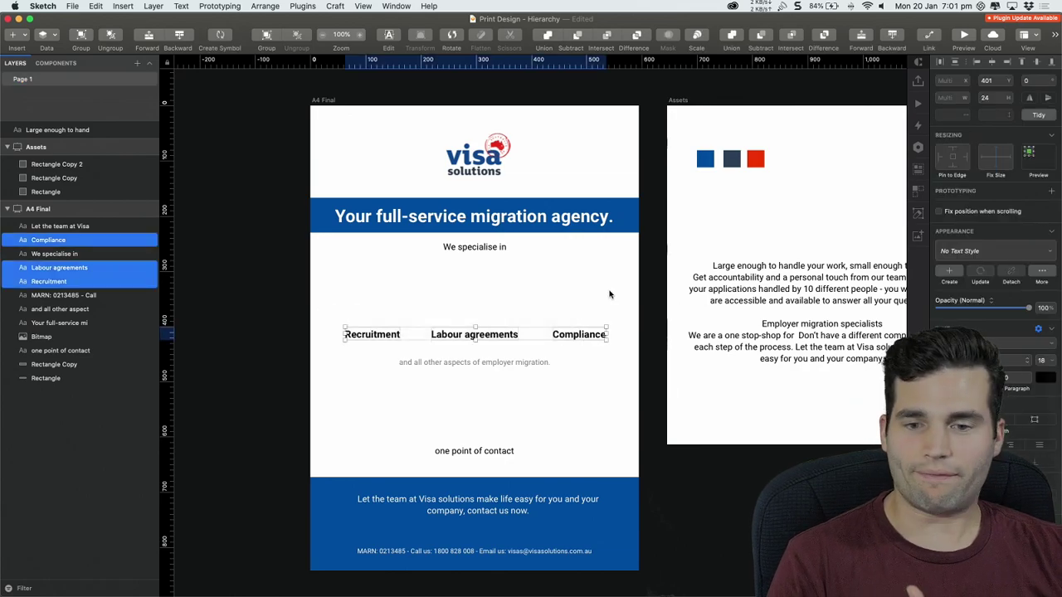
click(609, 296)
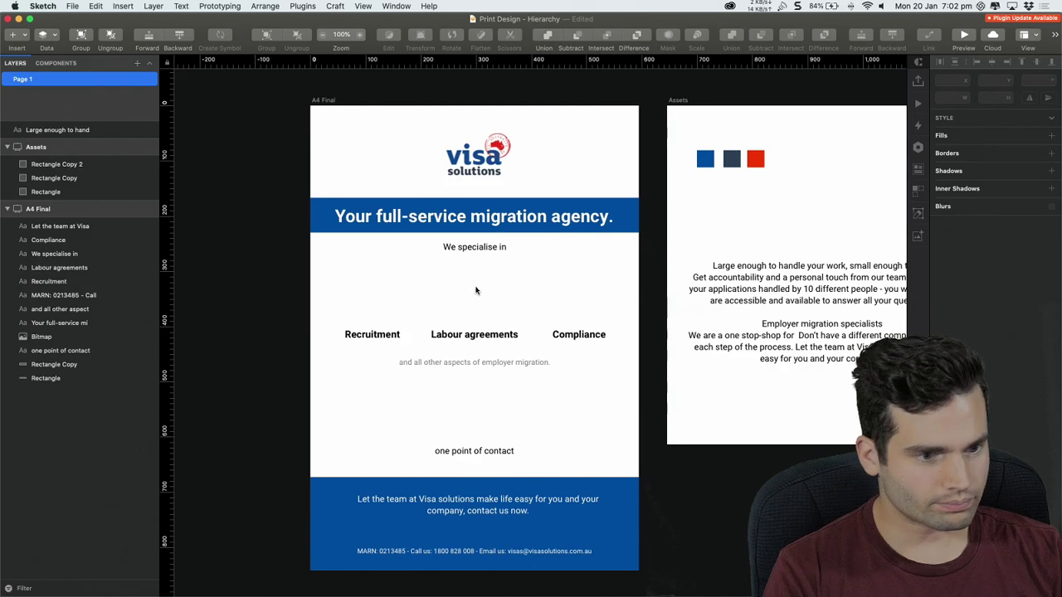
mouse_move(499, 289)
mouse_down()
mouse_move(448, 281)
mouse_move(532, 294)
mouse_move(511, 288)
mouse_up()
Switch to Chrome and open flaticon.com in a new tab
mouse_move(1059, 280)
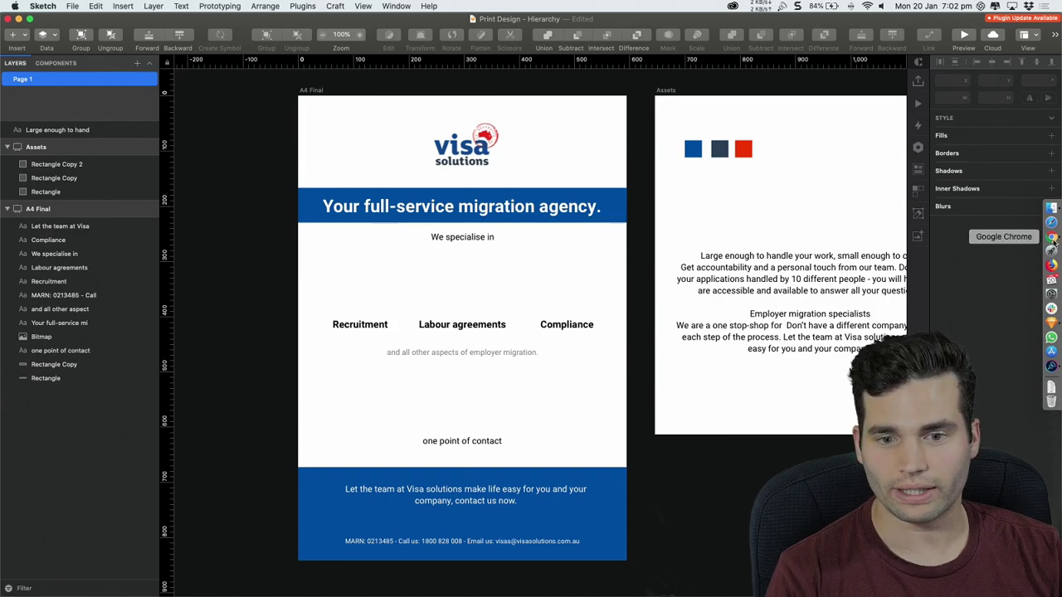
click(1052, 237)
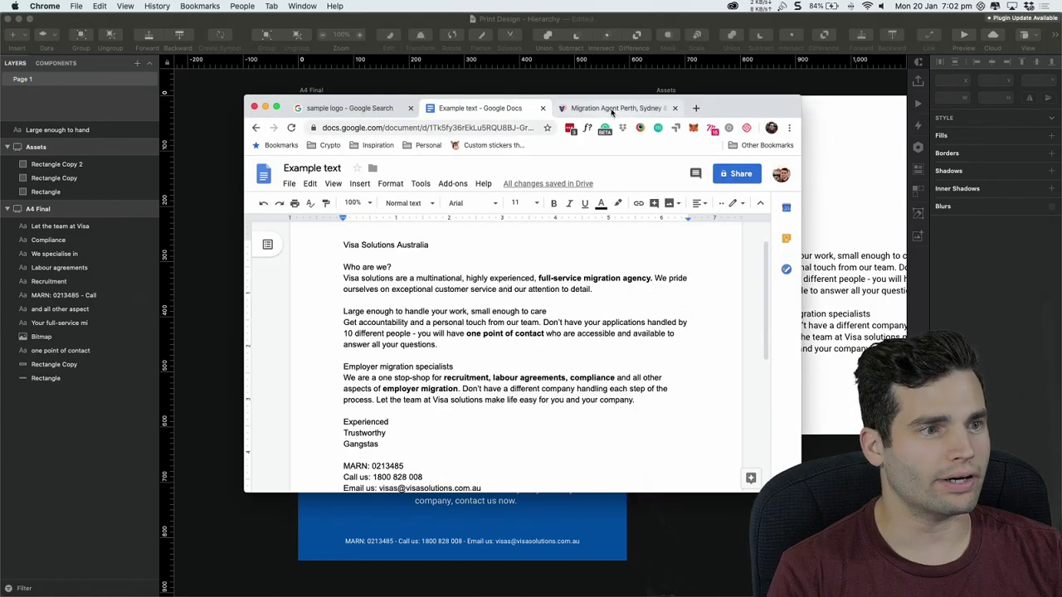
click(696, 108)
text(flat)
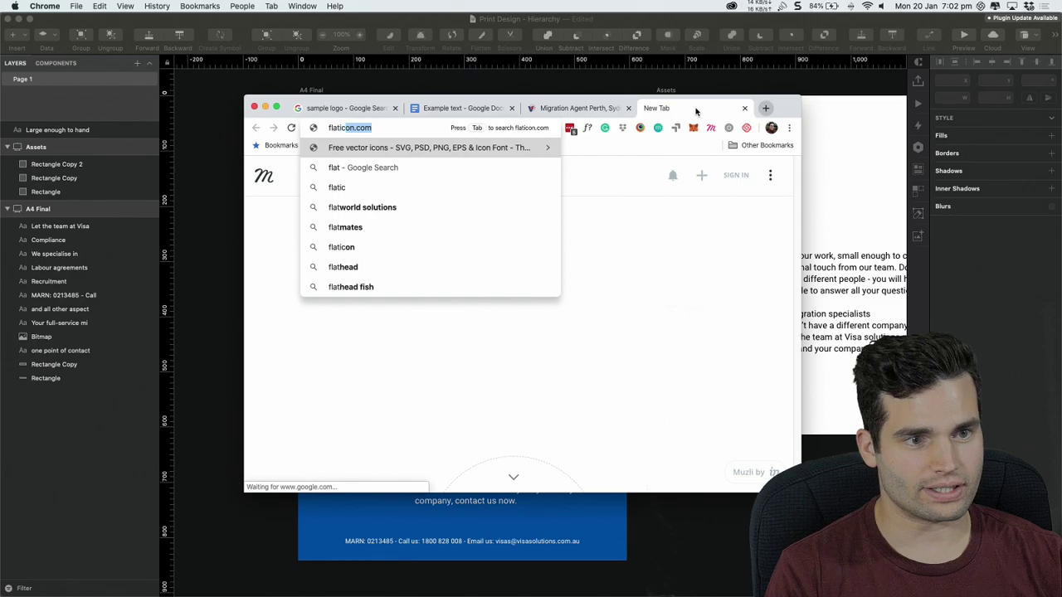
key(Return)
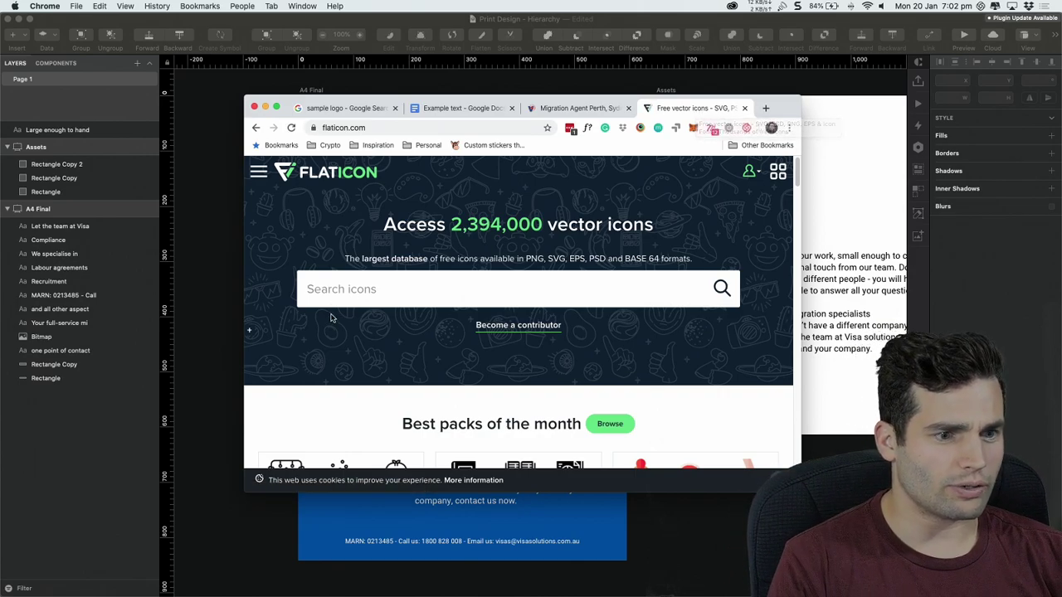
Search Flaticon for "recruitment" icons
click(343, 288)
text(recruitm)
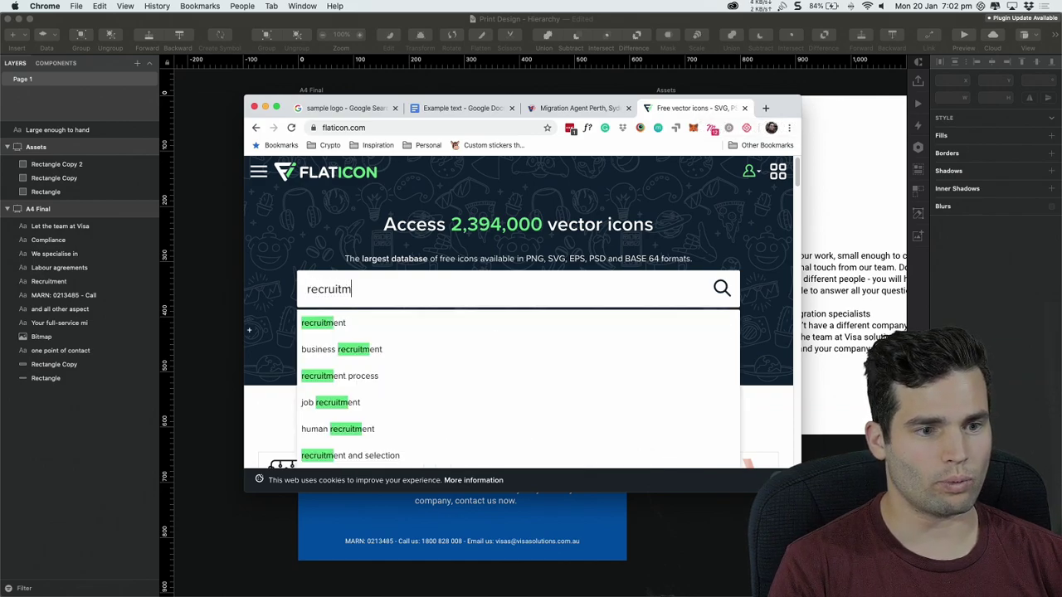
text(e)
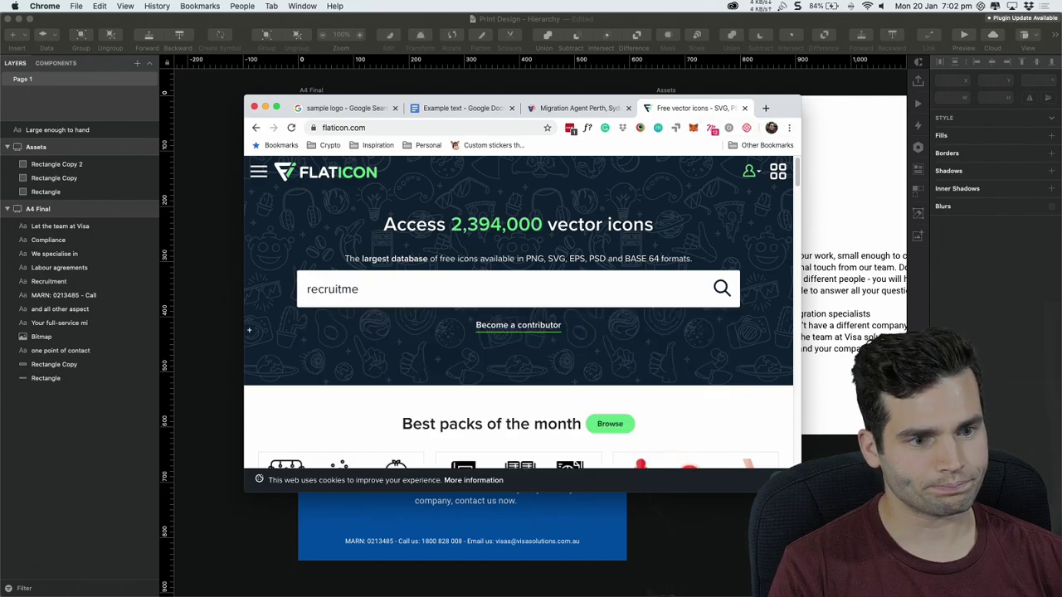
text(t=nt)
key(Return)
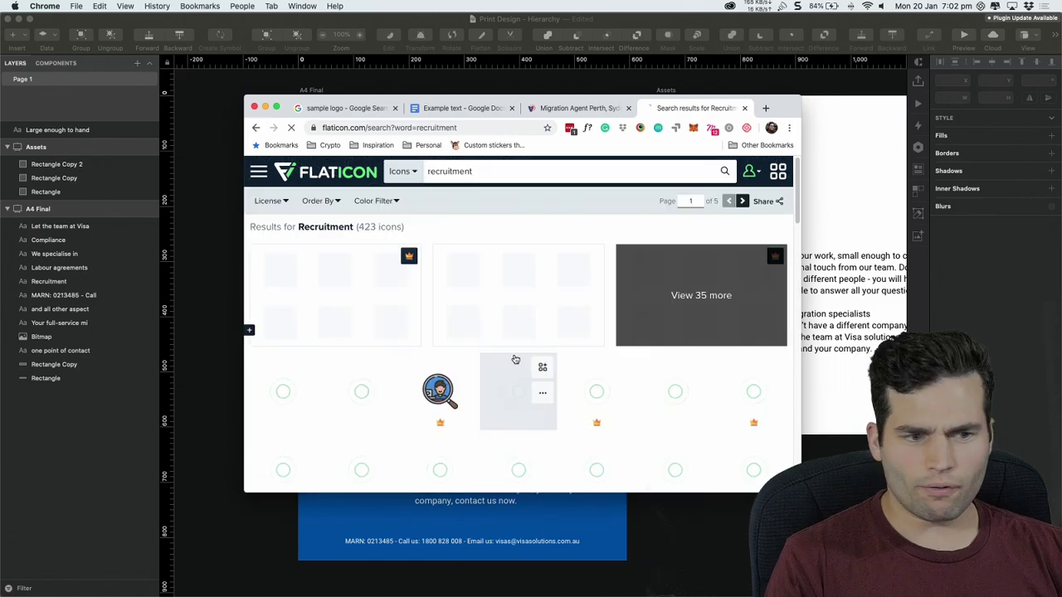
Look through the recruitment icon results and dismiss the Shutterstock promotion
scroll(550, 299, down, 1)
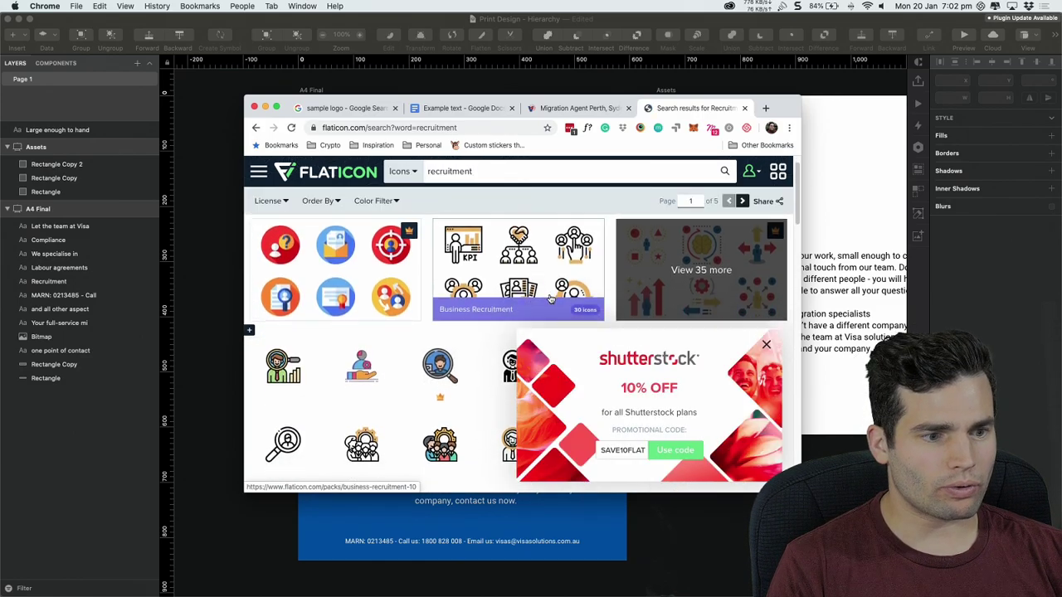
scroll(550, 299, down, 1)
scroll(478, 321, down, 2)
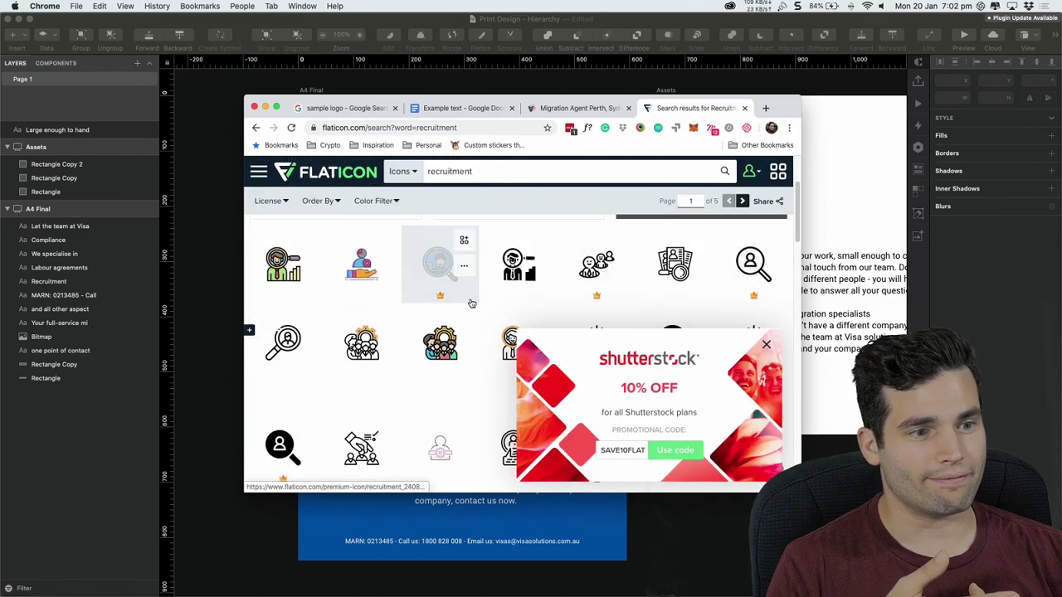
click(770, 345)
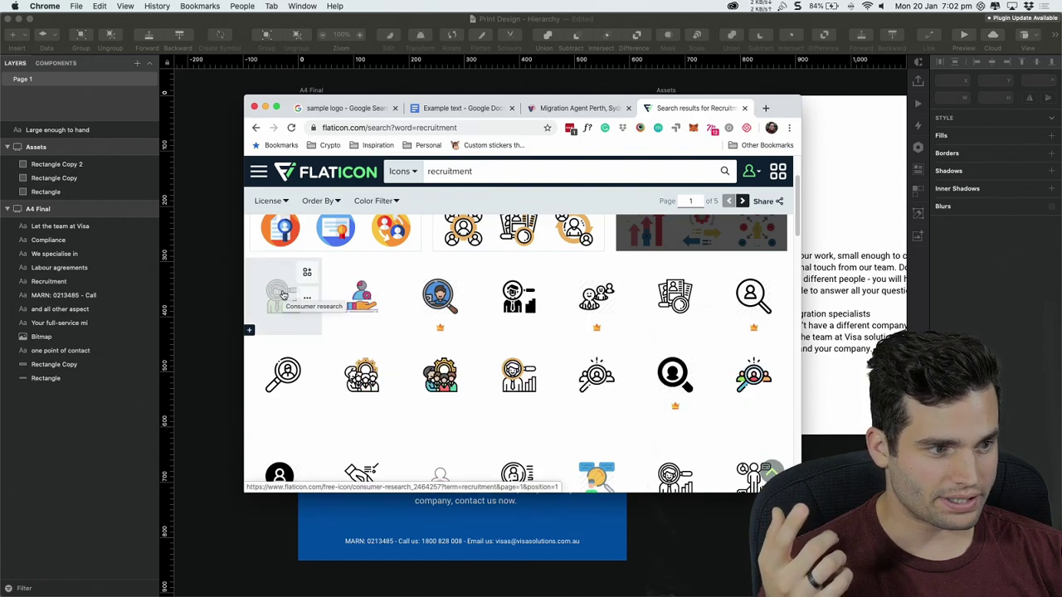
Move the browser window below the headline band and review the imagery and style of the Visa Solutions homepage
drag(782, 102, 803, 262)
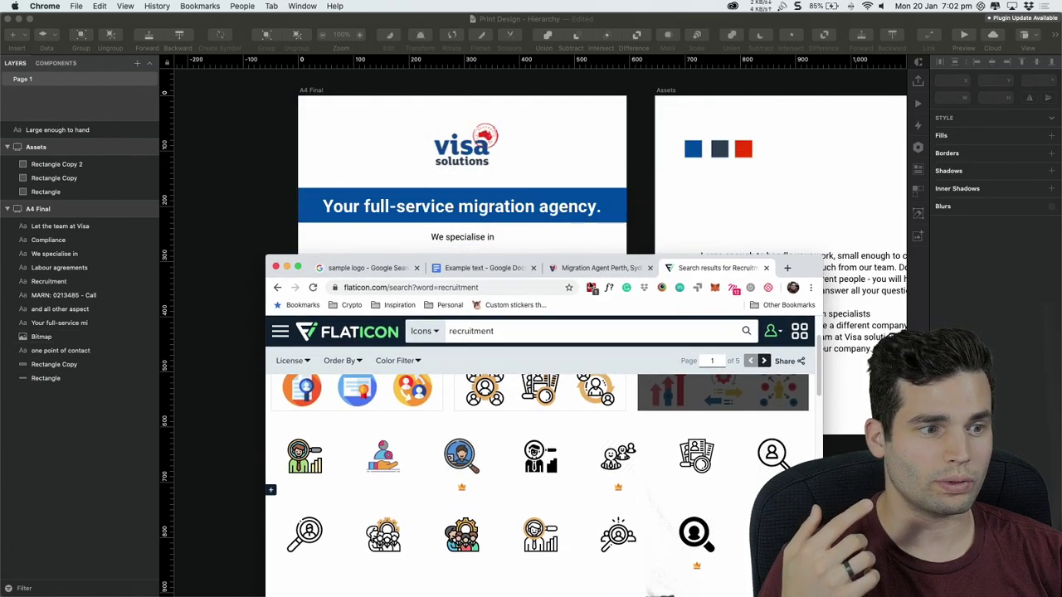
click(597, 268)
scroll(477, 424, down, 2)
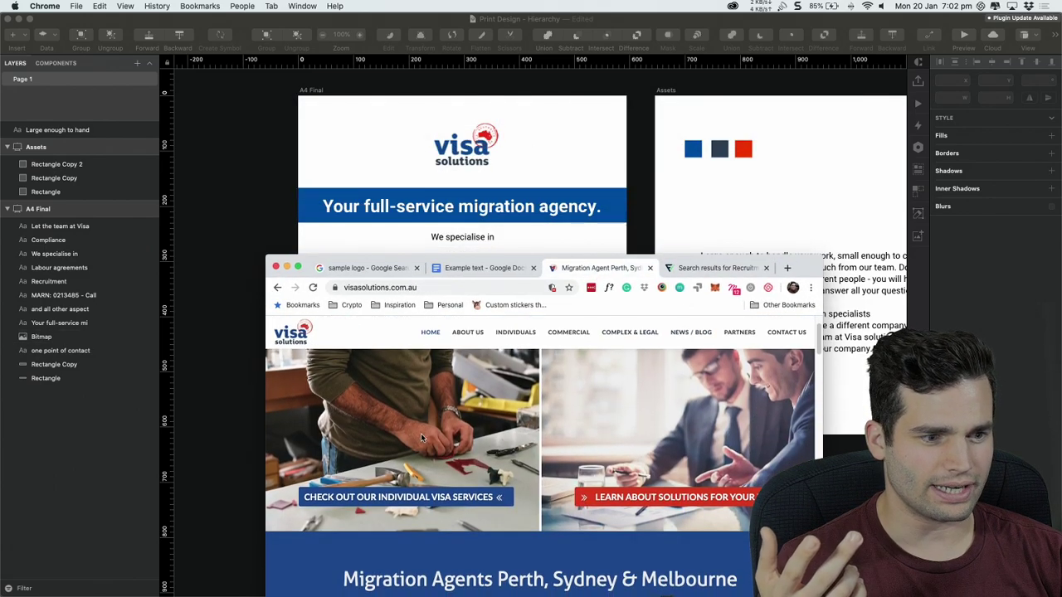
scroll(614, 440, up, 3)
scroll(741, 458, down, 5)
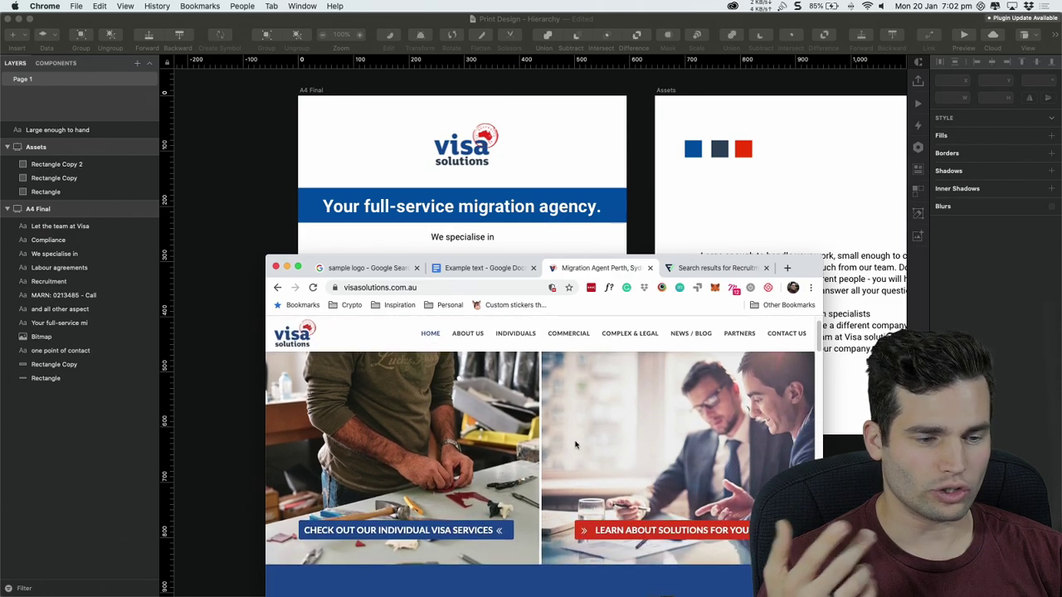
scroll(502, 421, down, 10)
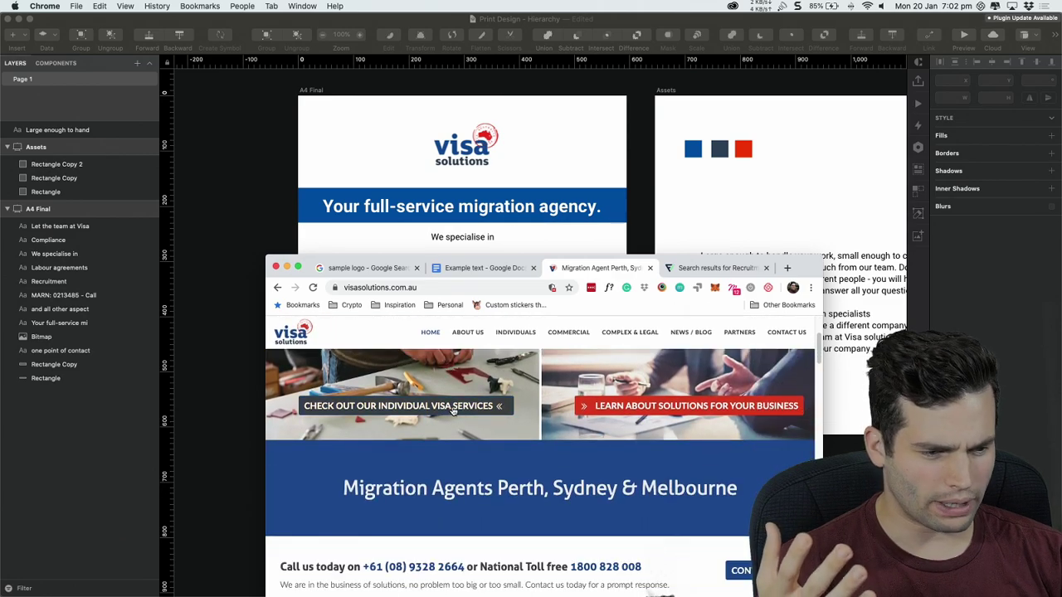
Return to the Flaticon recruitment results and download the outlined icon of a magnifier over three people as a free SVG
scroll(502, 421, down, 2)
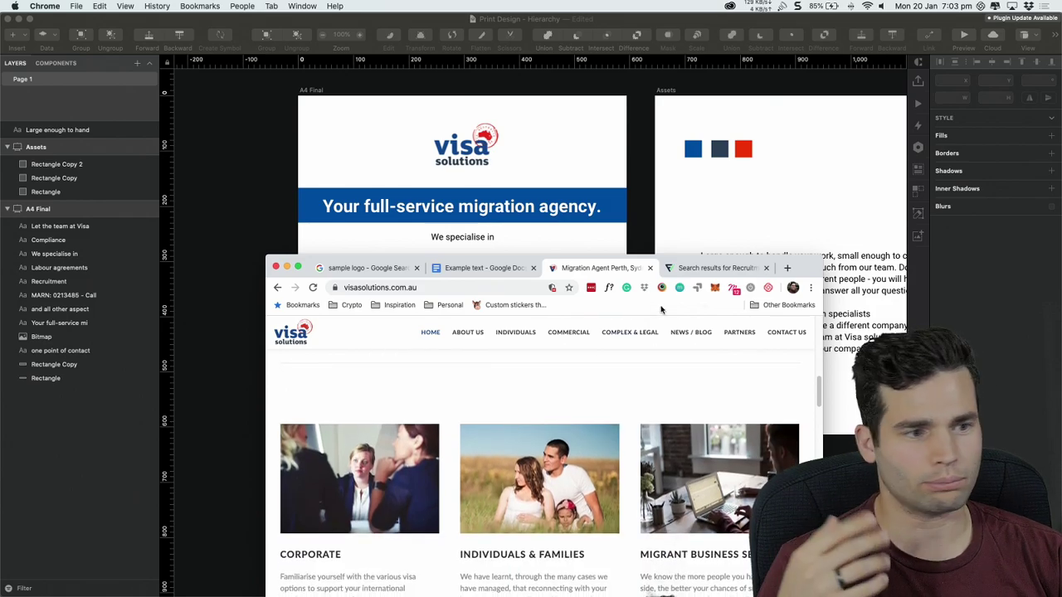
click(757, 269)
drag(788, 266, 760, 138)
scroll(723, 351, down, 2)
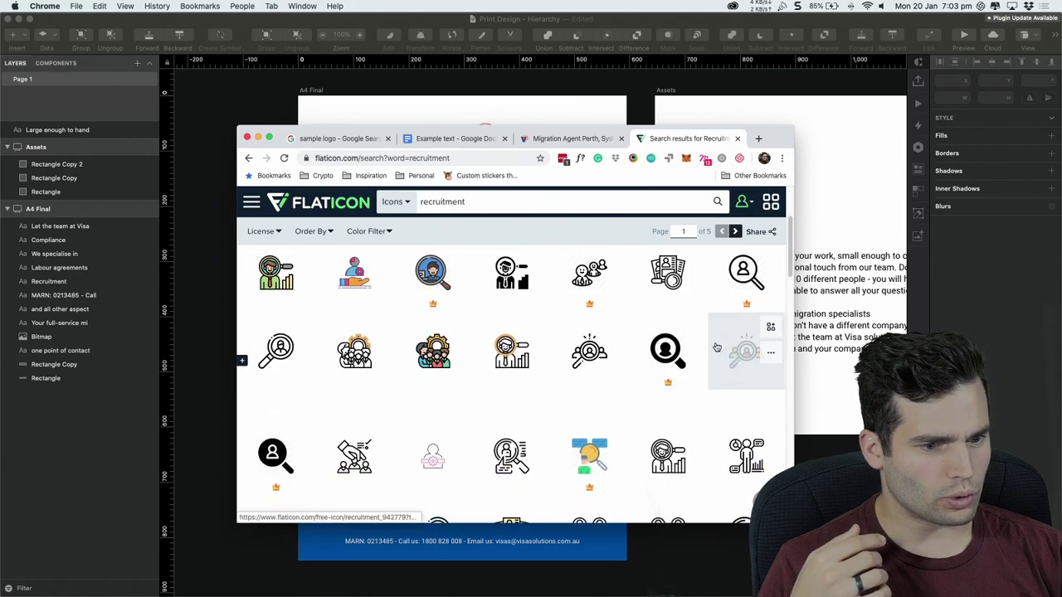
scroll(718, 351, down, 1)
scroll(598, 320, down, 1)
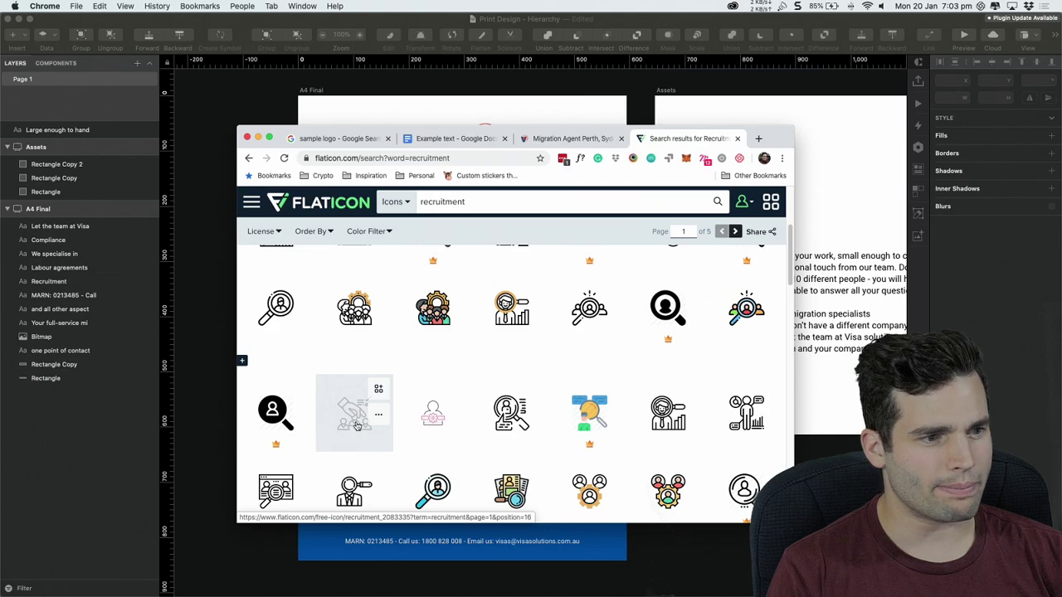
click(614, 311)
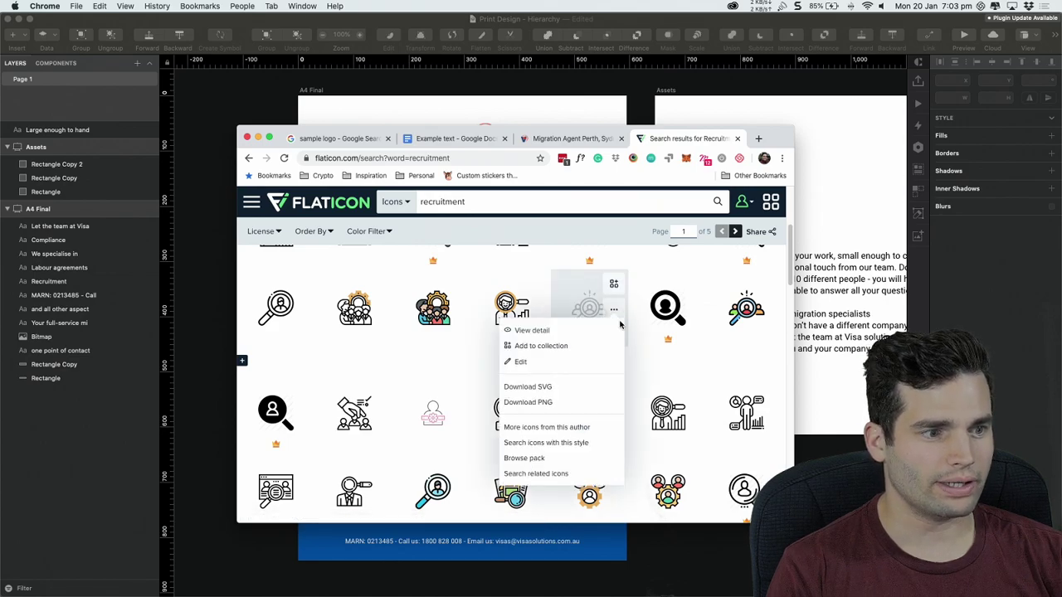
click(551, 387)
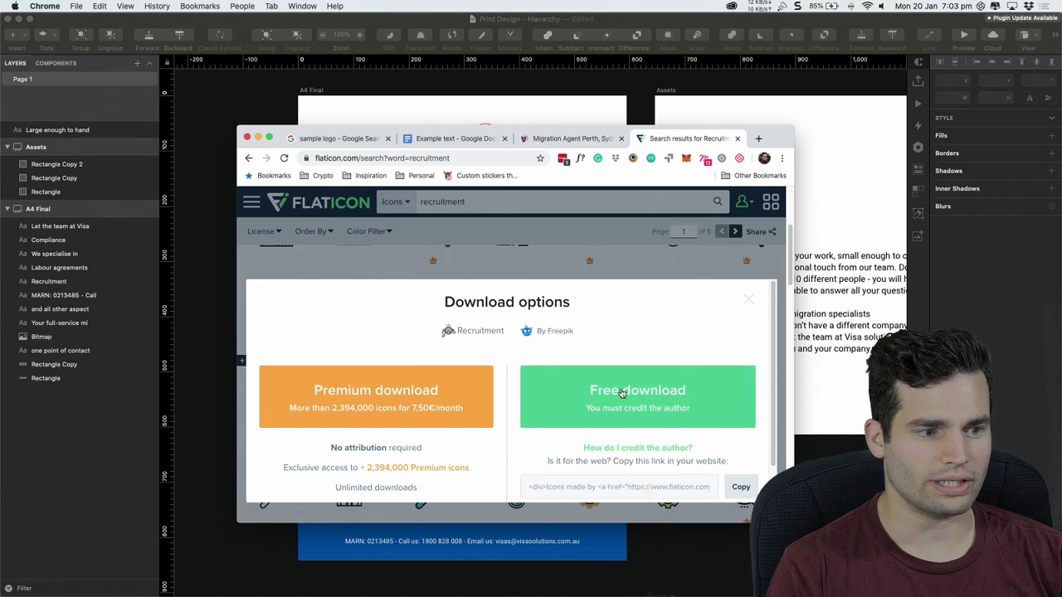
scroll(623, 392, down, 2)
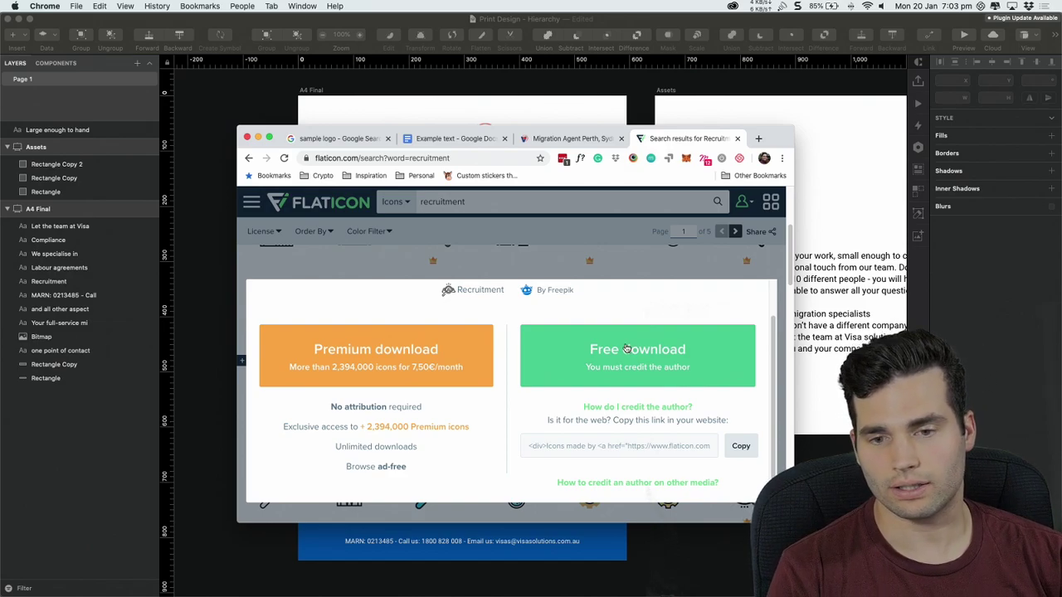
click(704, 351)
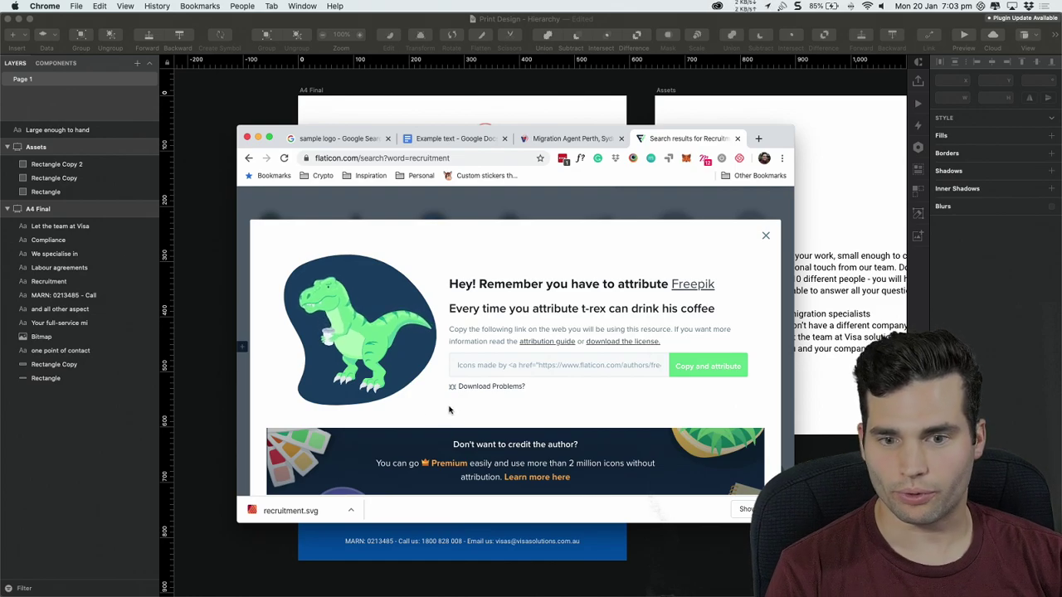
Place recruitment.svg on the A4 Final artboard in Sketch and move it over the service headings at about X 30, Y 188
mouse_move(311, 503)
mouse_down()
mouse_move(622, 544)
mouse_move(615, 541)
mouse_up()
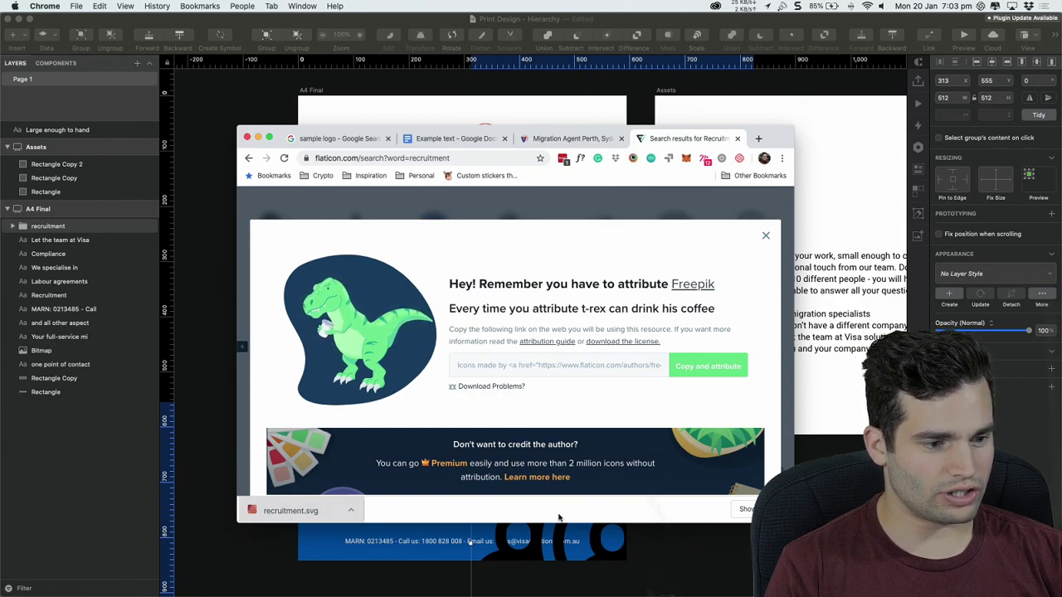
click(469, 542)
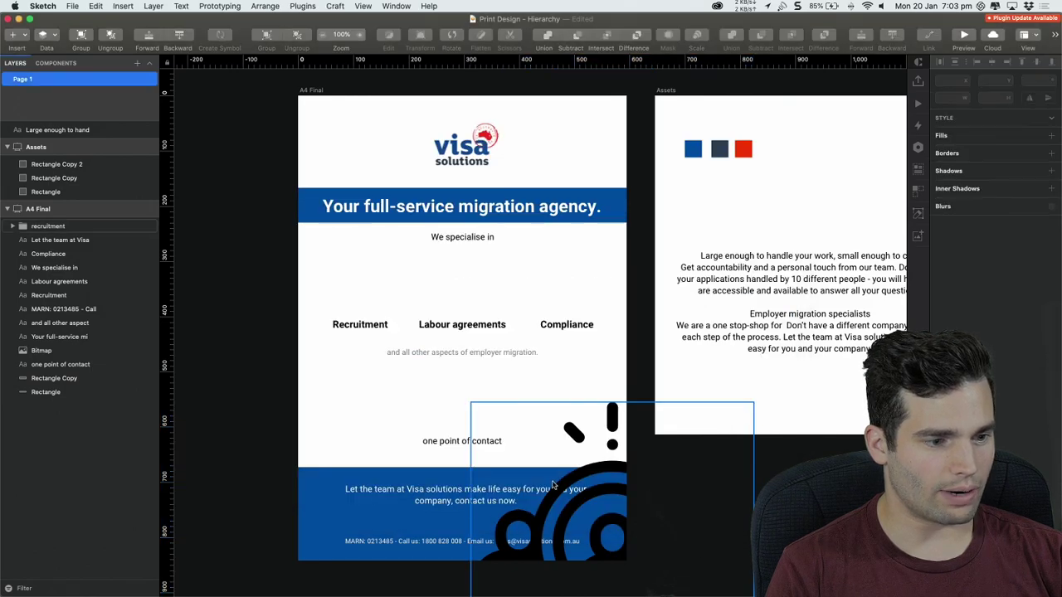
drag(581, 480, 470, 270)
double_click(470, 269)
click(461, 275)
click(453, 286)
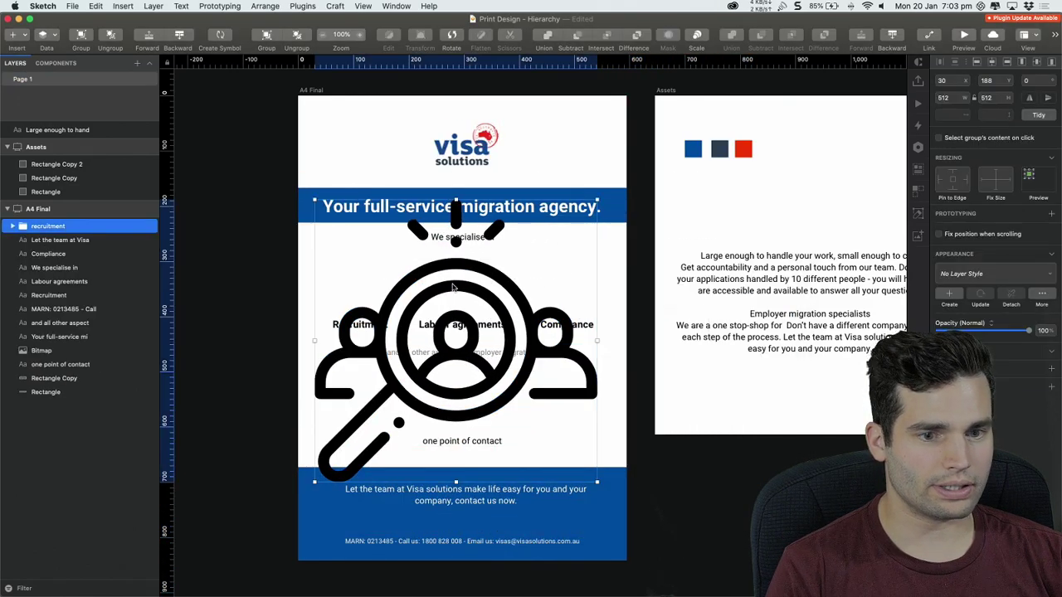
Select all paths and shapes inside the recruitment icon group and replace their black fill with a colour sampled from the design
click(12, 227)
click(48, 241)
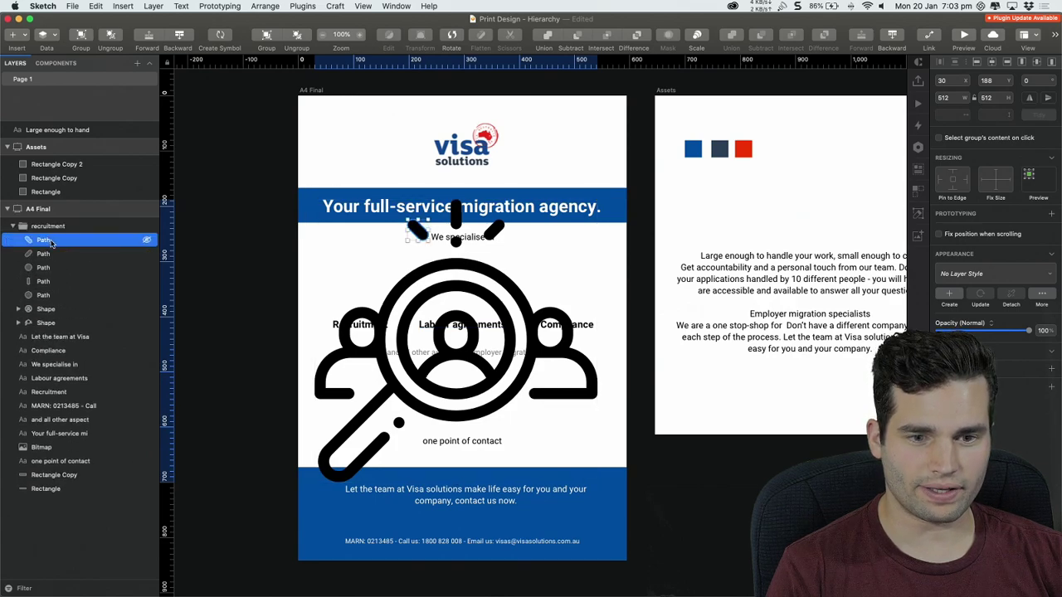
shift+click(52, 322)
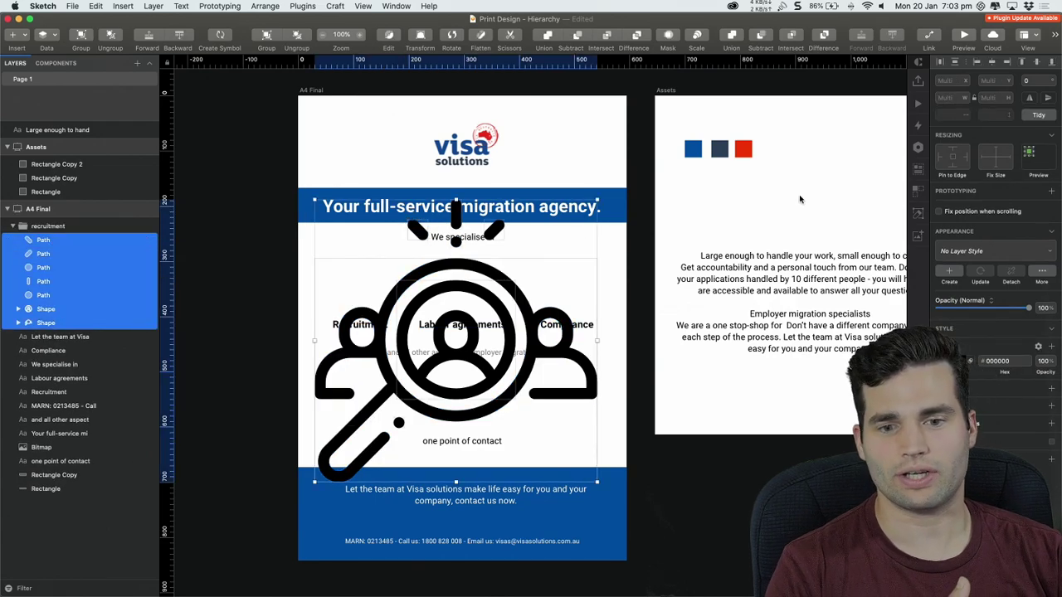
click(969, 361)
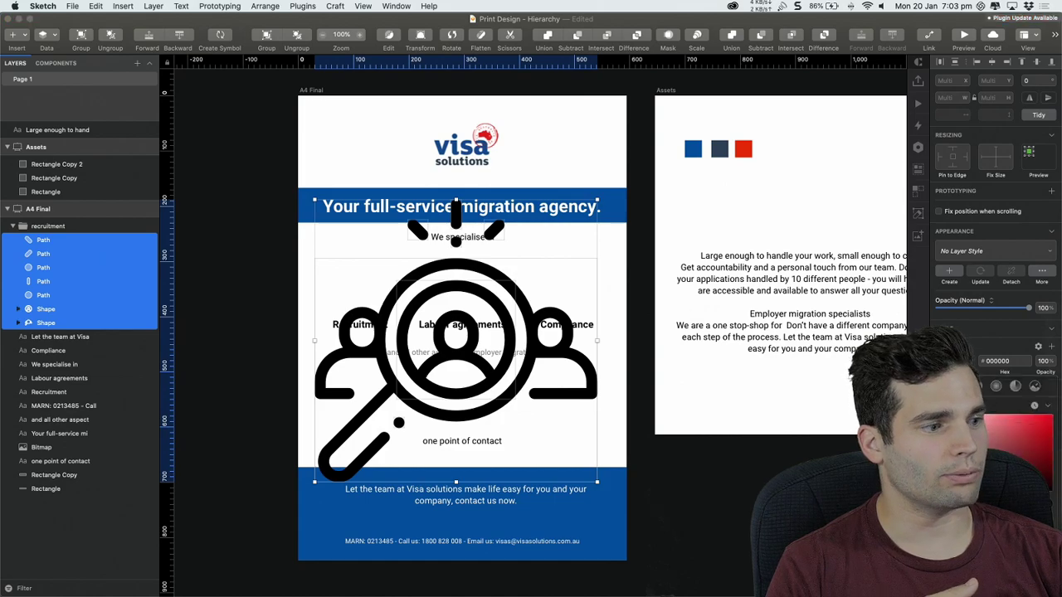
click(949, 434)
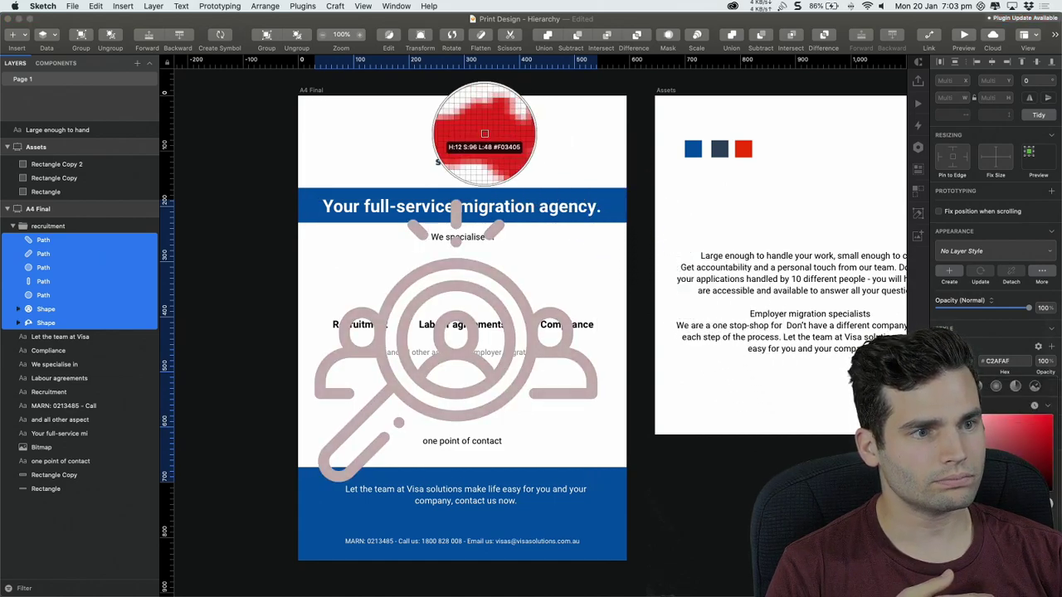
Sample the logo's red, #F03405, as the fill colour of the selected recruitment icon shapes
click(491, 132)
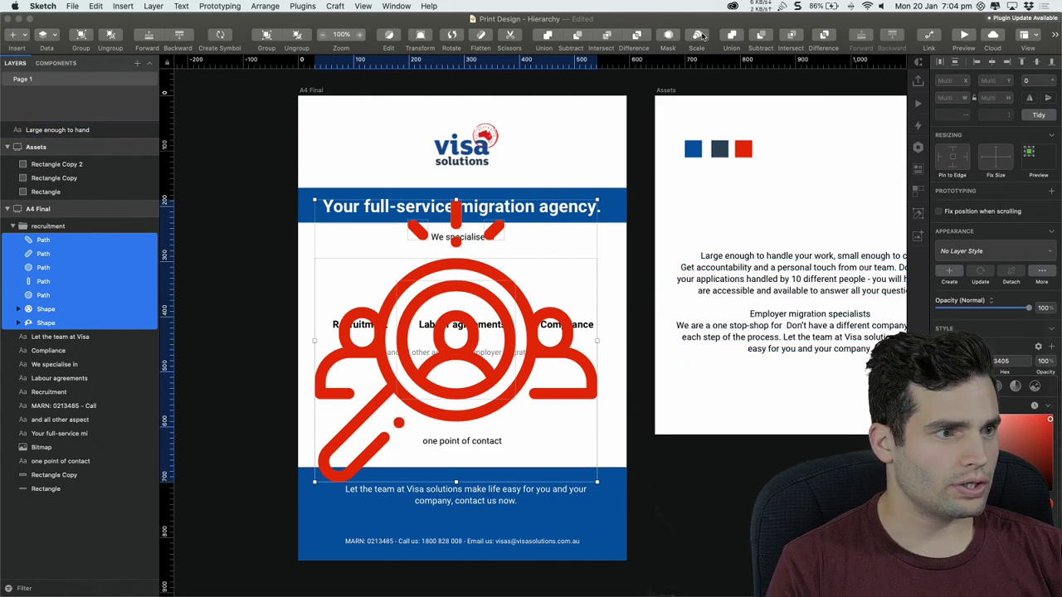
key(super+k)
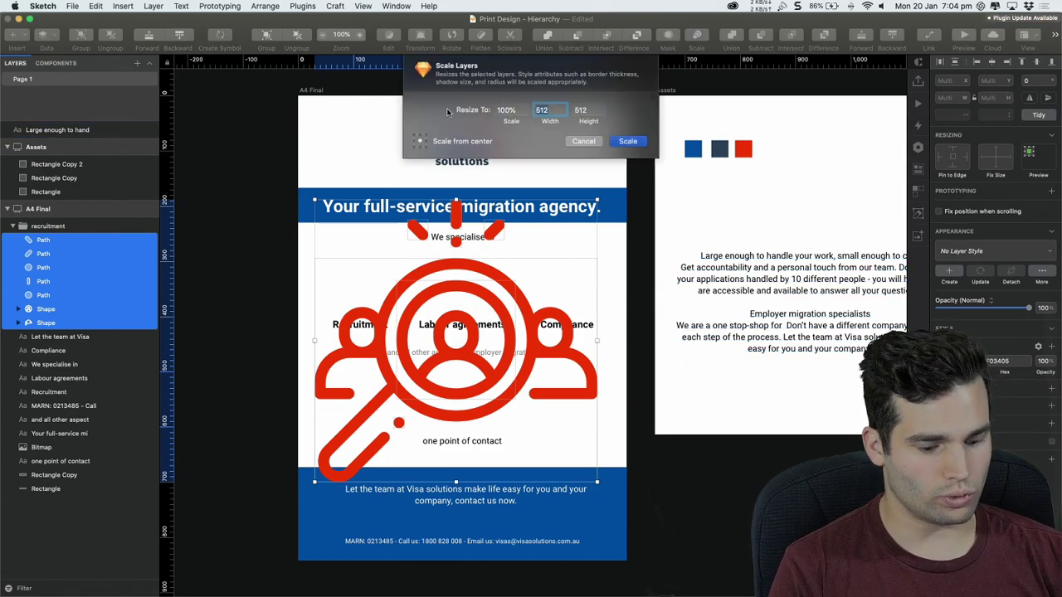
text(128)
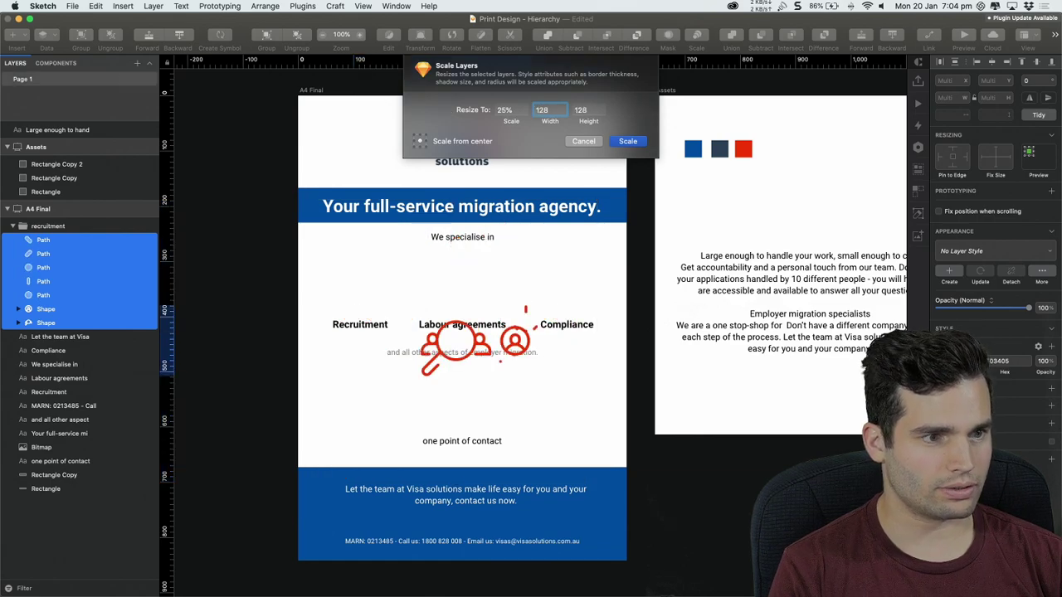
key(super+z)
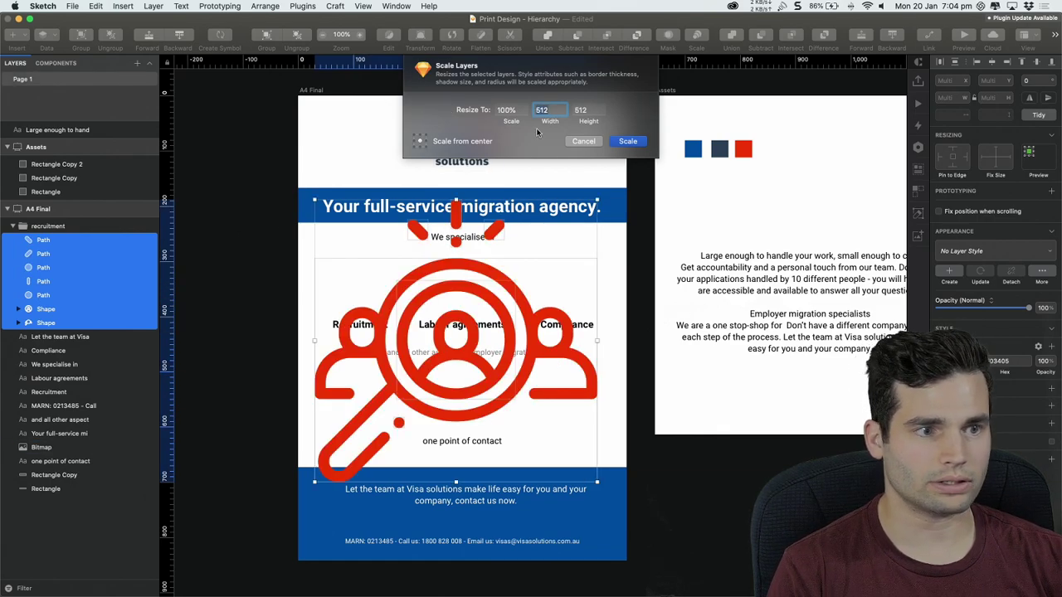
text(128)
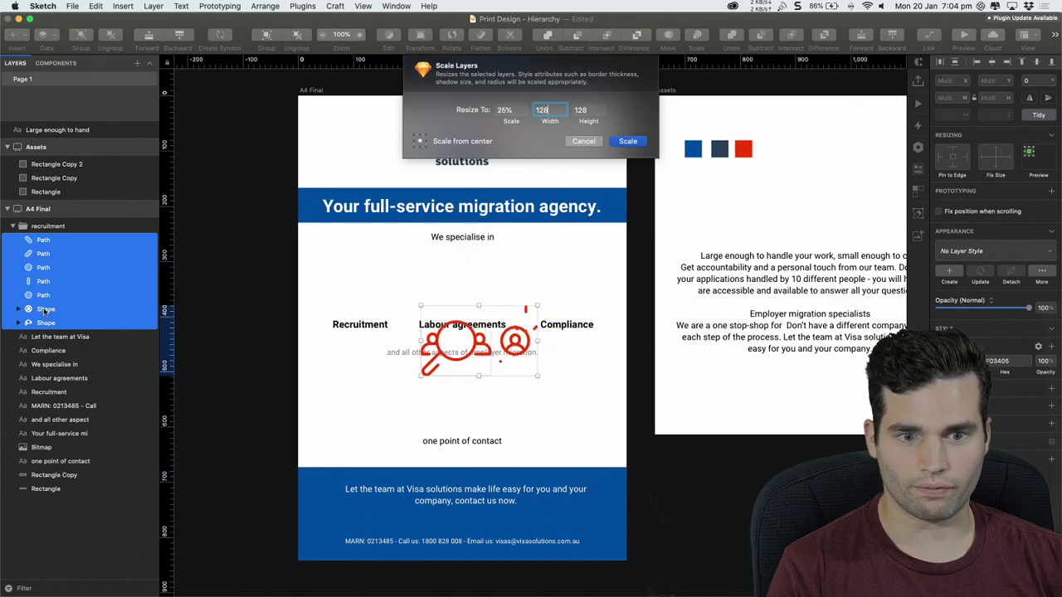
click(584, 141)
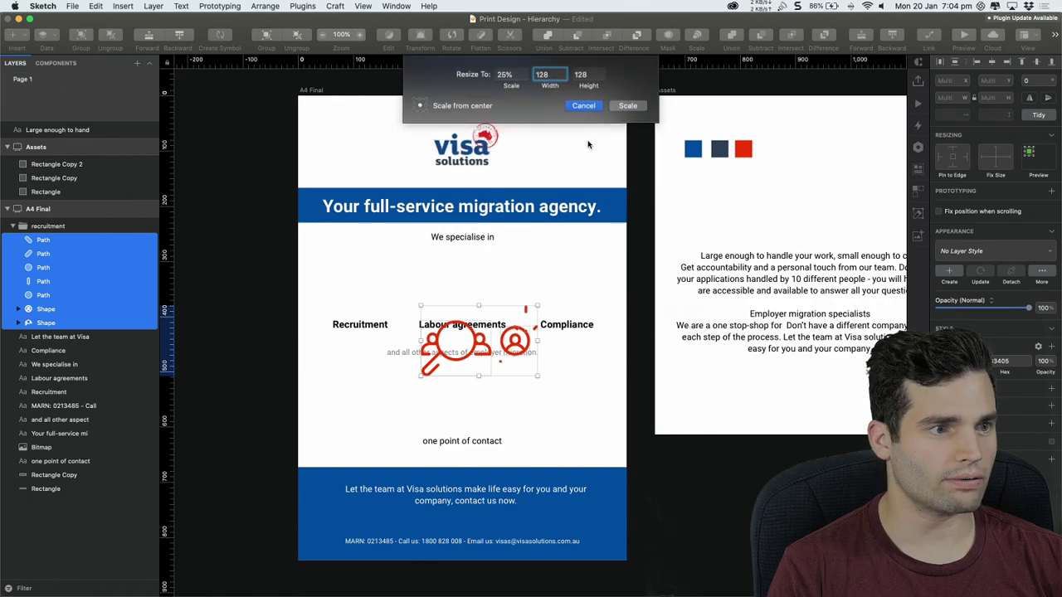
Scale the whole recruitment icon group proportionally to 64 px wide
click(460, 292)
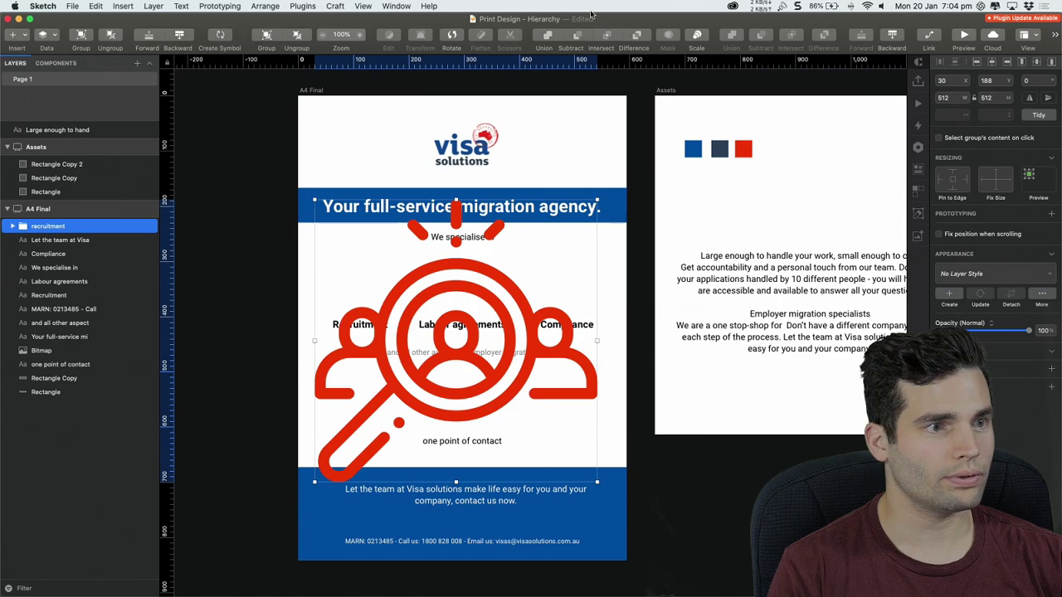
click(698, 37)
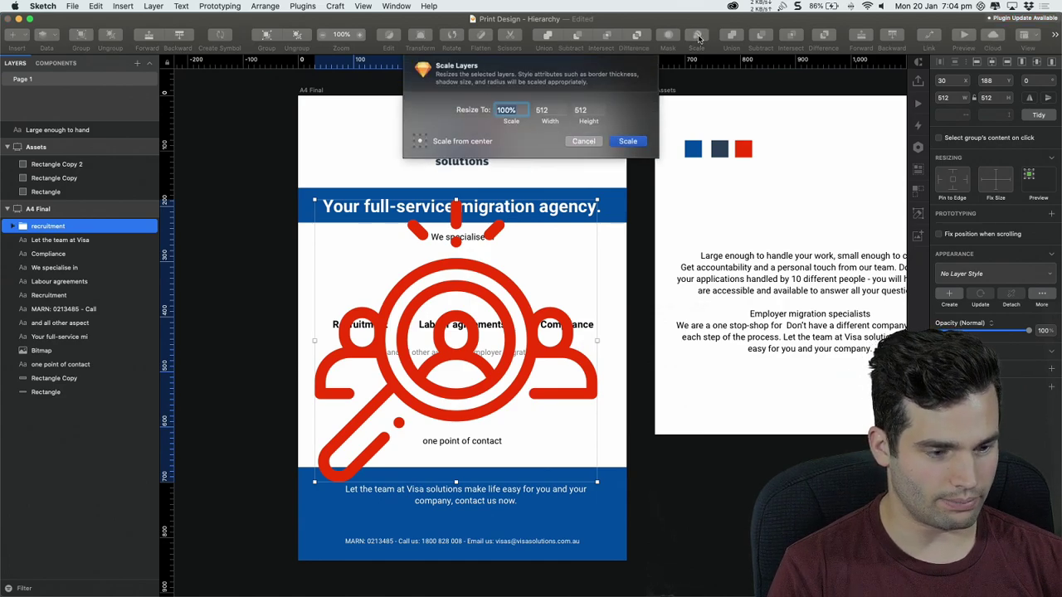
key(Tab)
text(128)
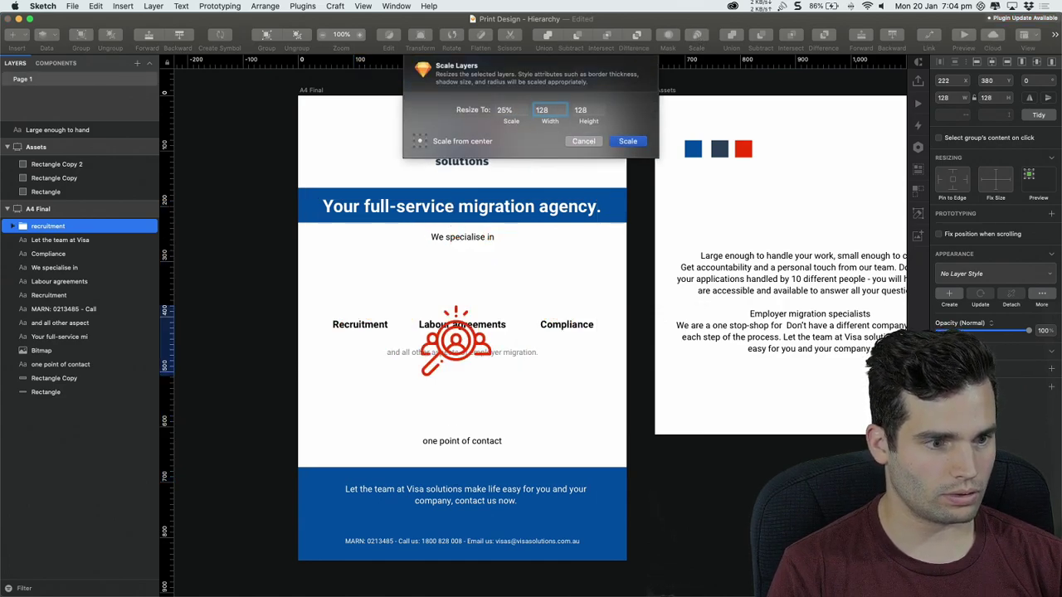
key(BackSpace)
text(64)
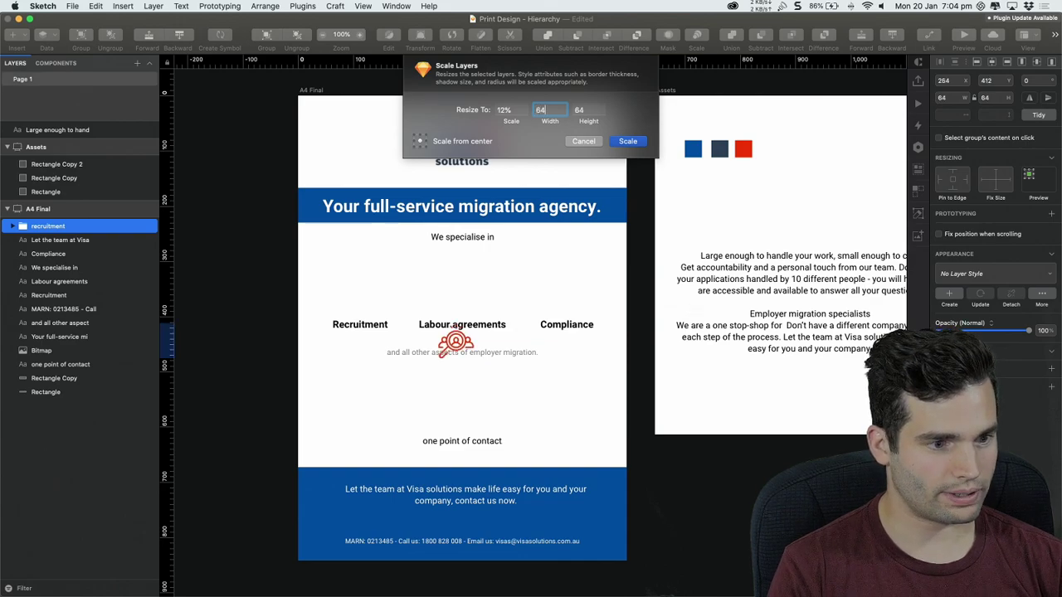
key(Return)
Move the scaled icon onto the blank area above the Recruitment heading and deselect it
drag(456, 342, 360, 285)
click(287, 278)
Examine the scaled recruitment icon up close, undoing any accidental movement of its shapes
scroll(333, 277, up, 10)
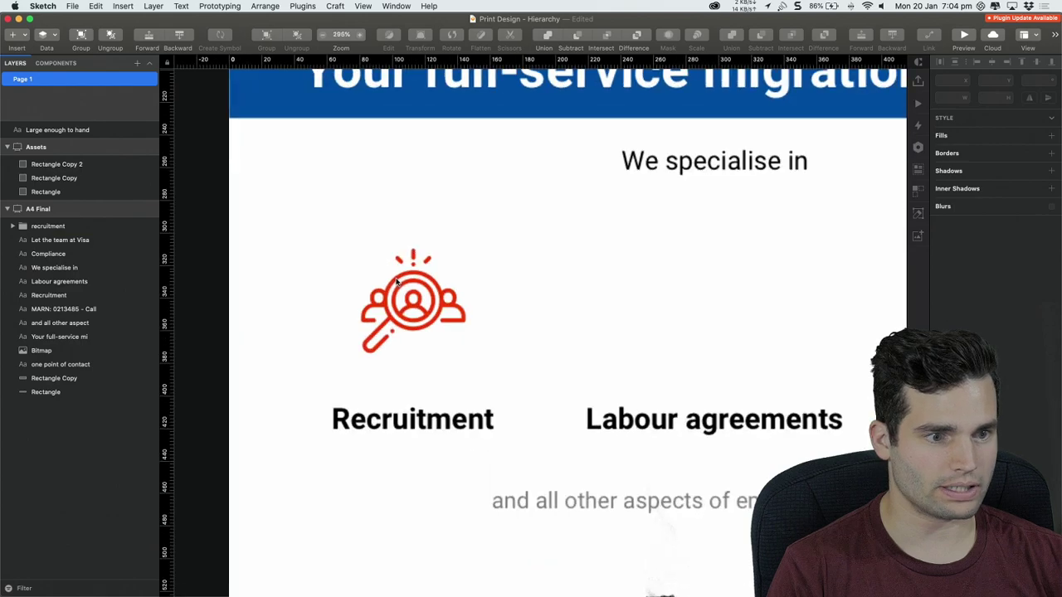
scroll(494, 255, up, 2)
scroll(494, 255, up, 2)
drag(406, 310, 554, 360)
key(super+z)
key(super+z)
click(538, 282)
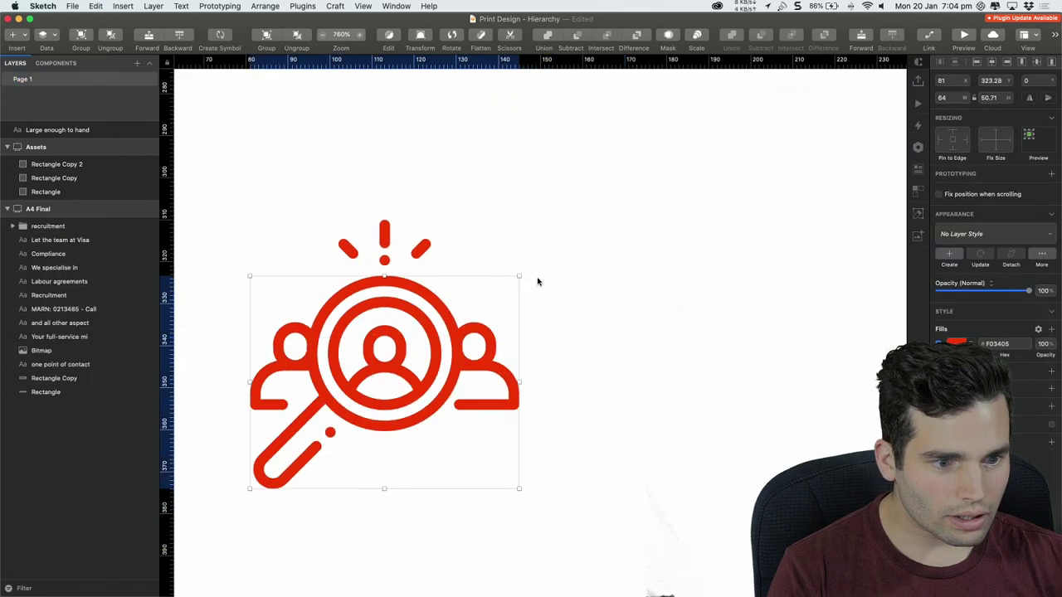
scroll(538, 282, down, 10)
scroll(537, 281, down, 6)
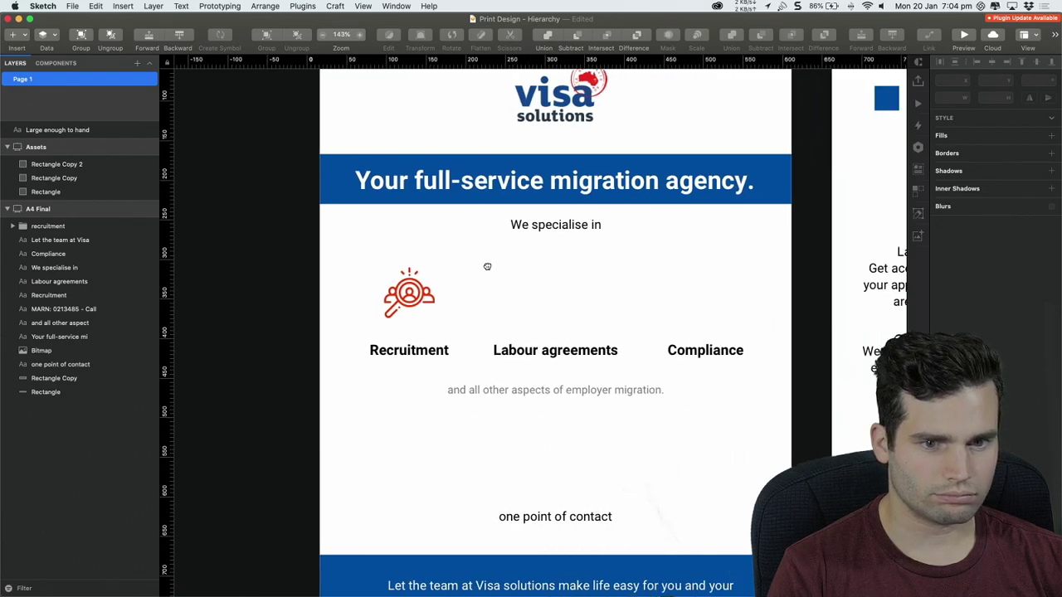
Position the recruitment icon centred 16 px above the Recruitment heading and check the spacing
drag(333, 291, 332, 306)
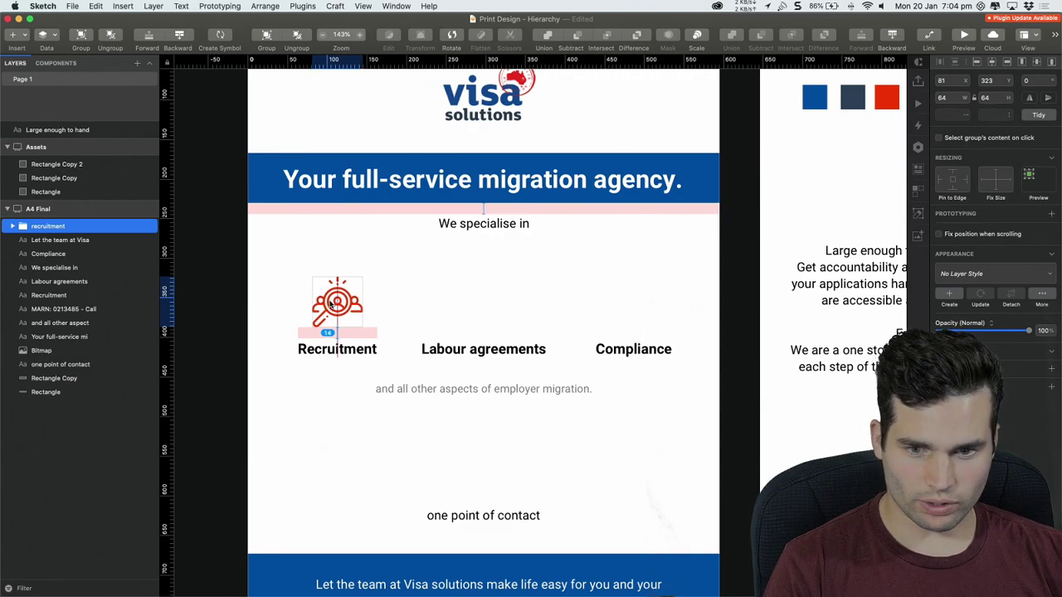
key(Up)
key(Up)
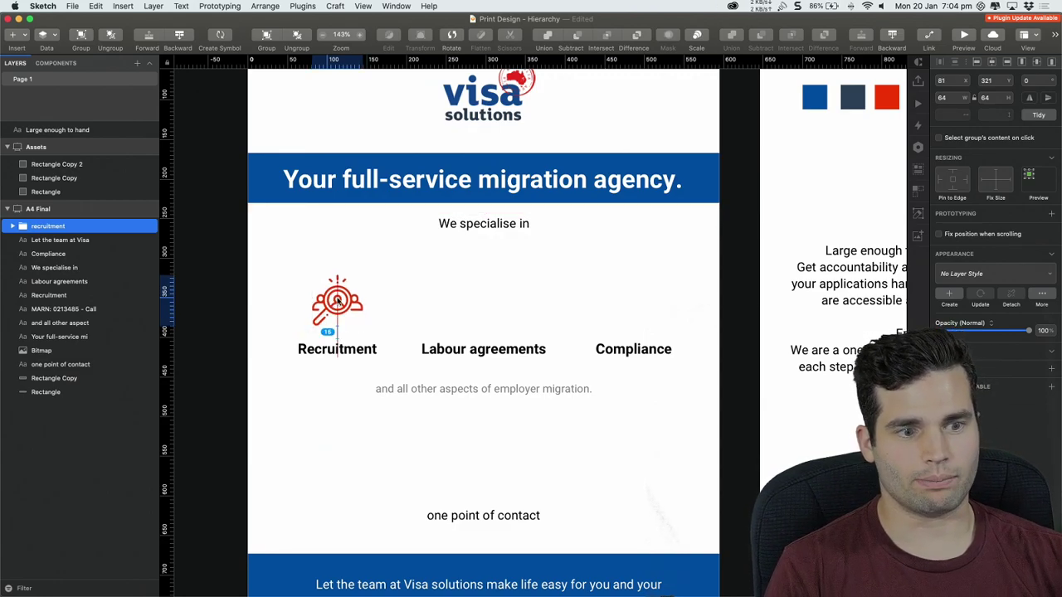
click(353, 349)
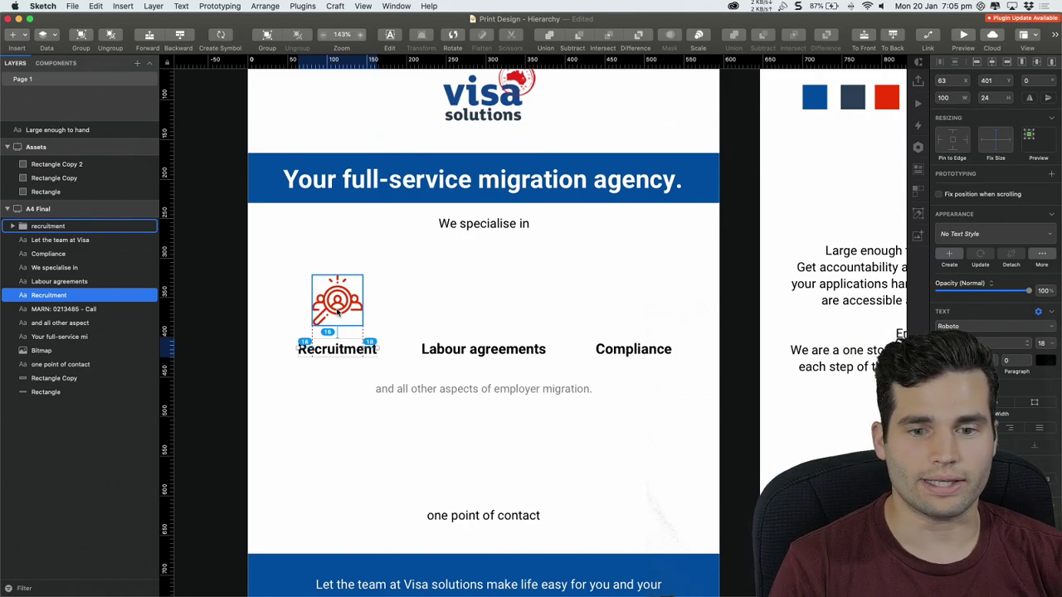
click(293, 279)
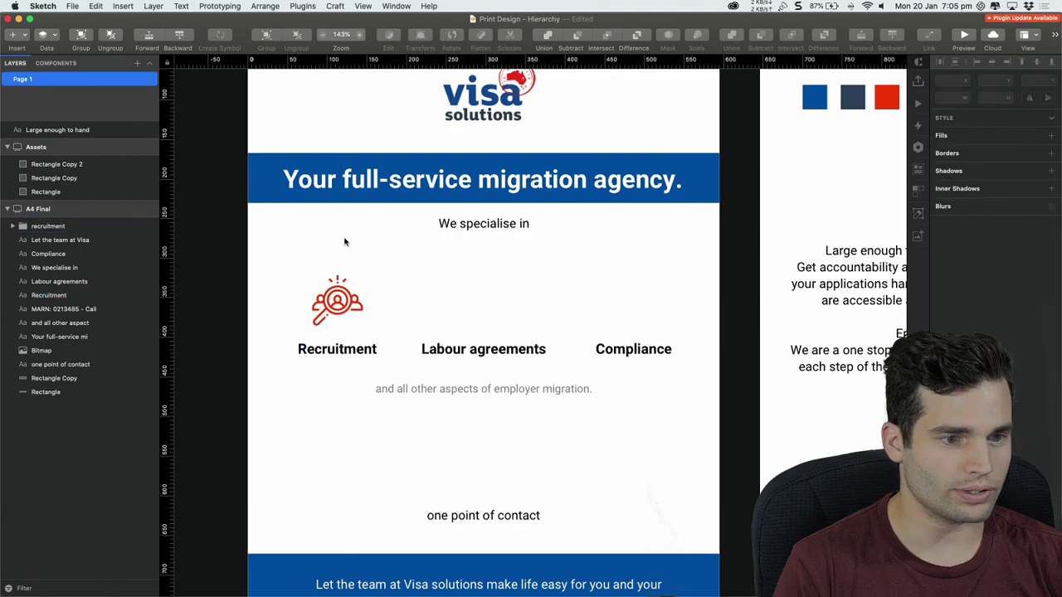
drag(354, 240, 350, 236)
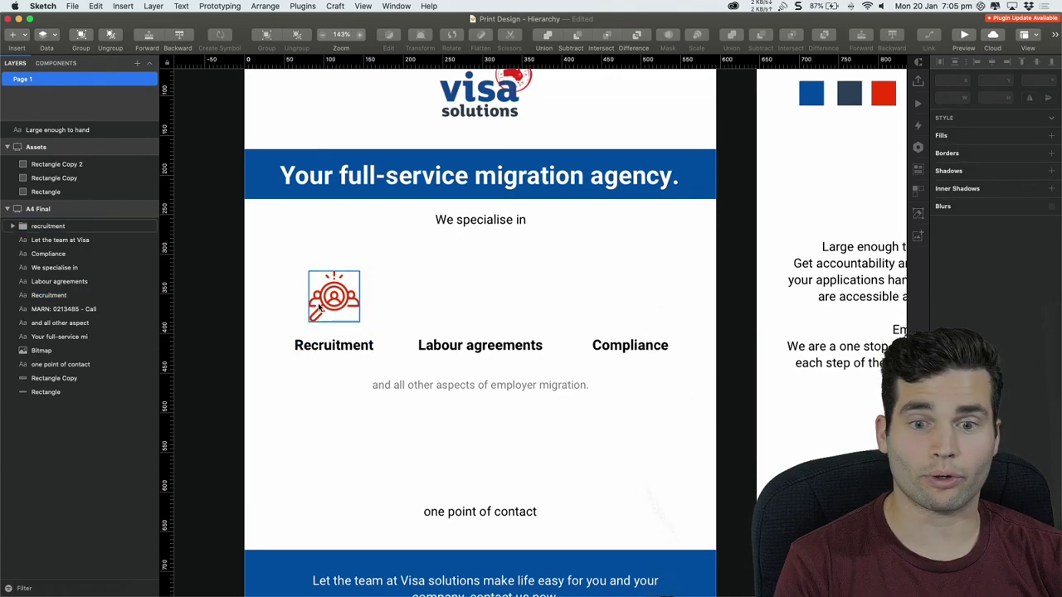
Switch to Chrome, close the Flaticon attribution notice, and search for "labour" icons
key(super+Tab)
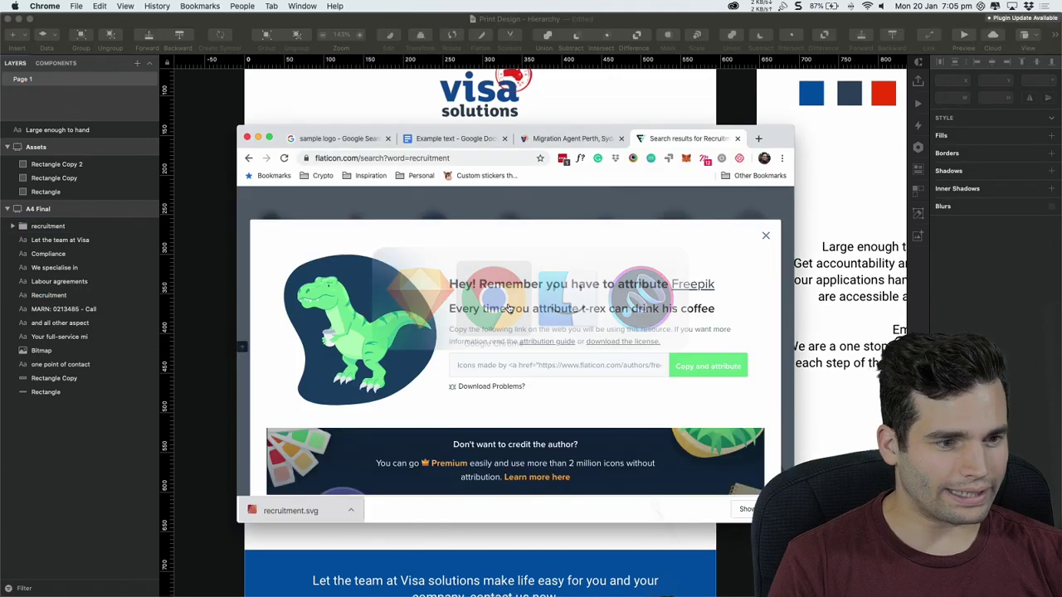
click(765, 239)
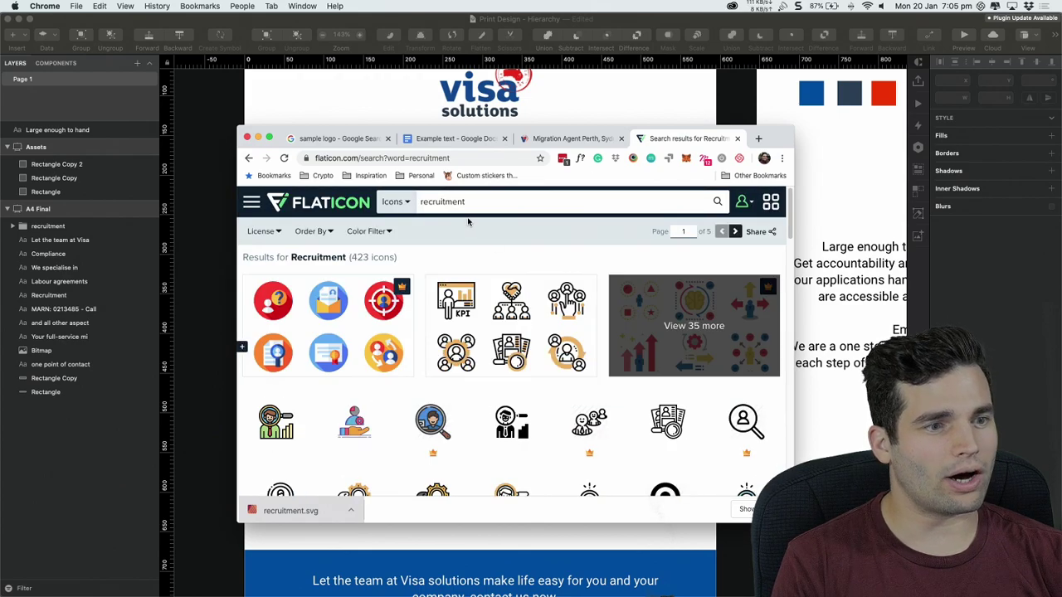
text(labour)
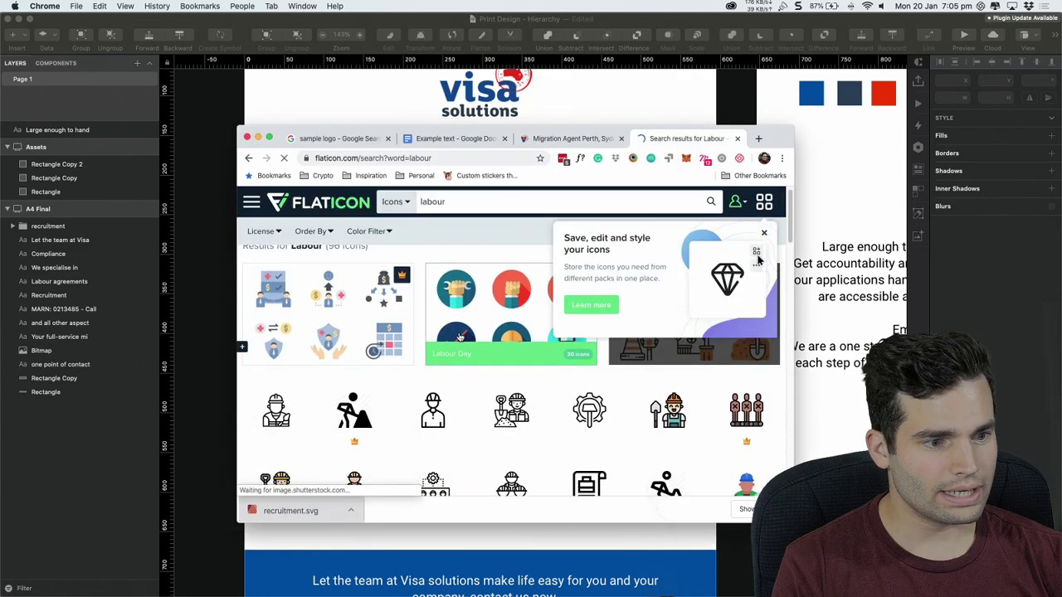
scroll(481, 349, down, 1)
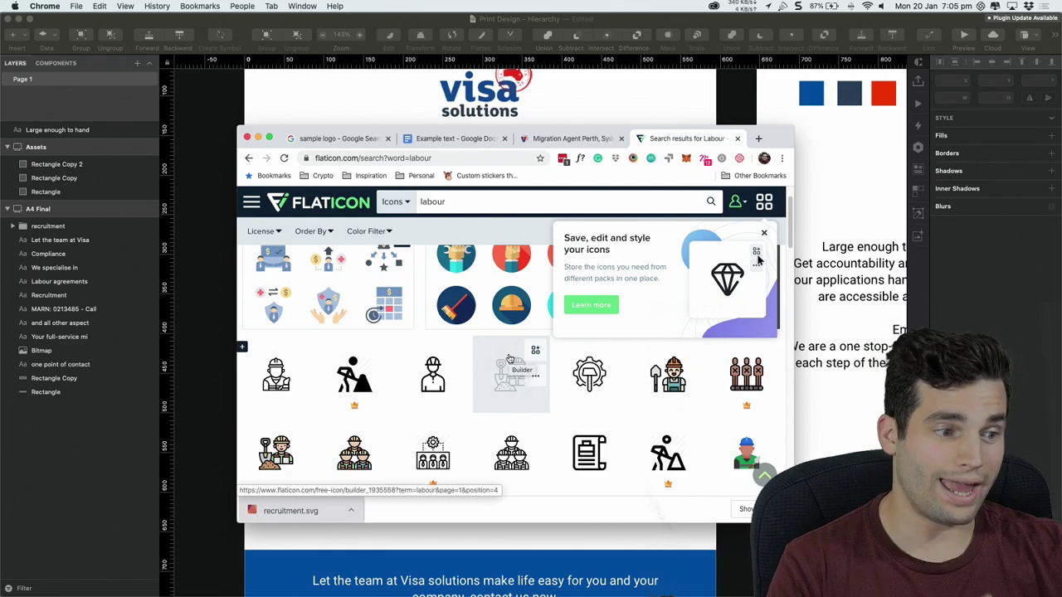
scroll(604, 396, down, 2)
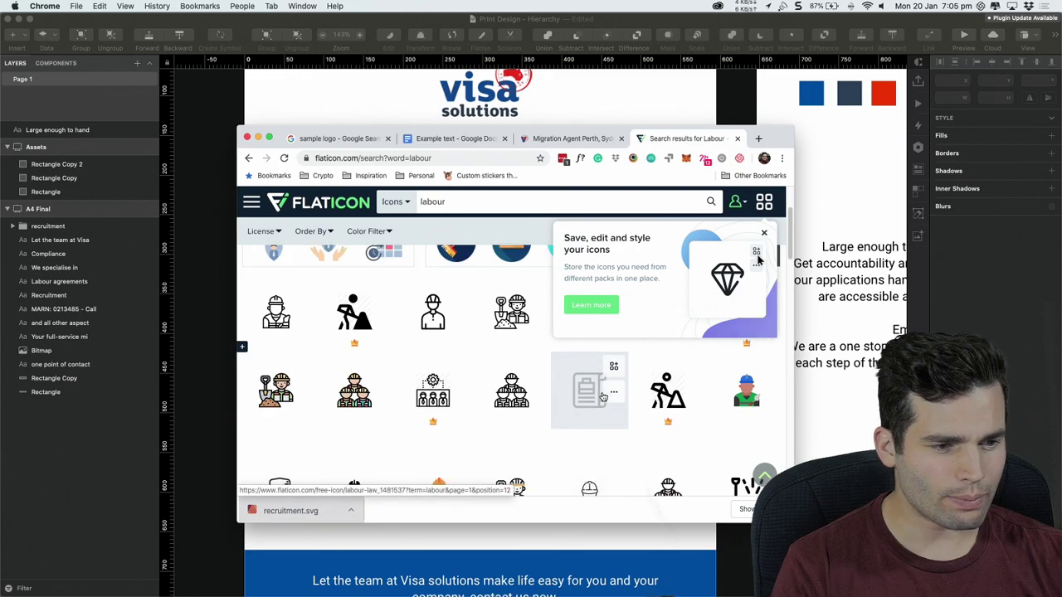
scroll(605, 396, down, 2)
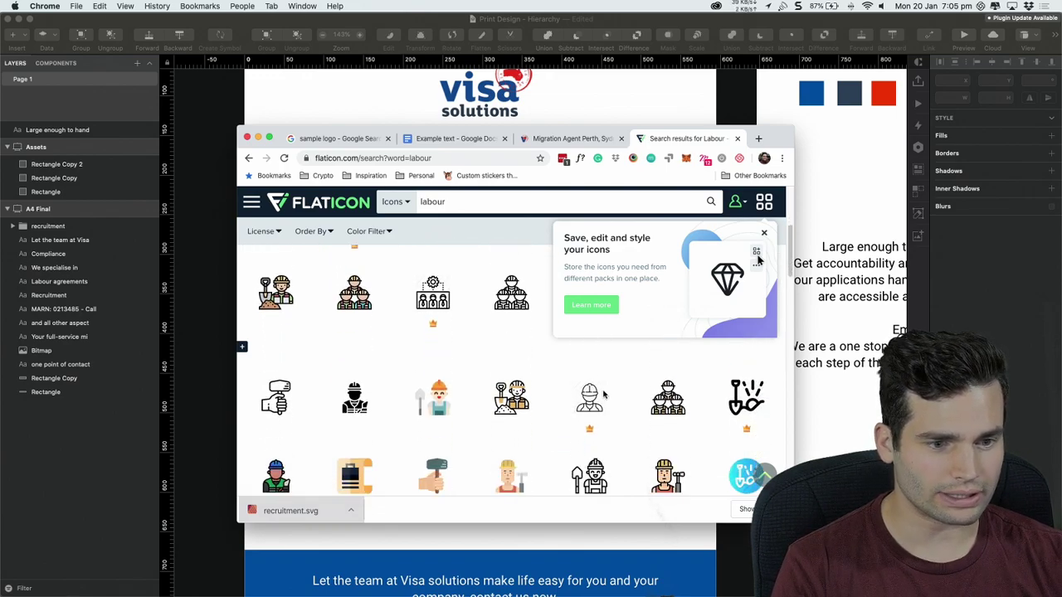
scroll(604, 396, down, 1)
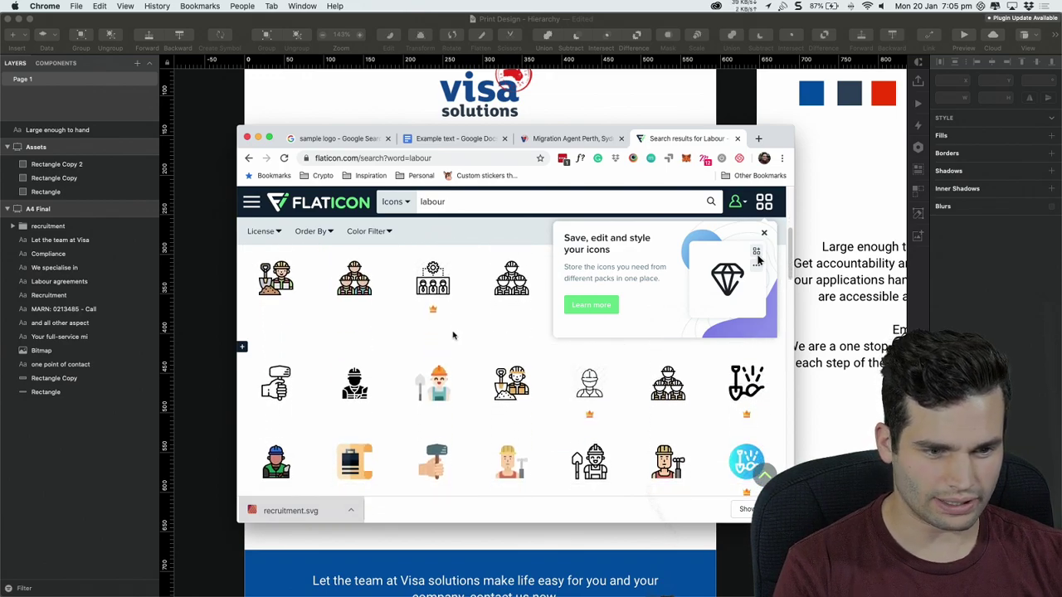
scroll(464, 335, down, 1)
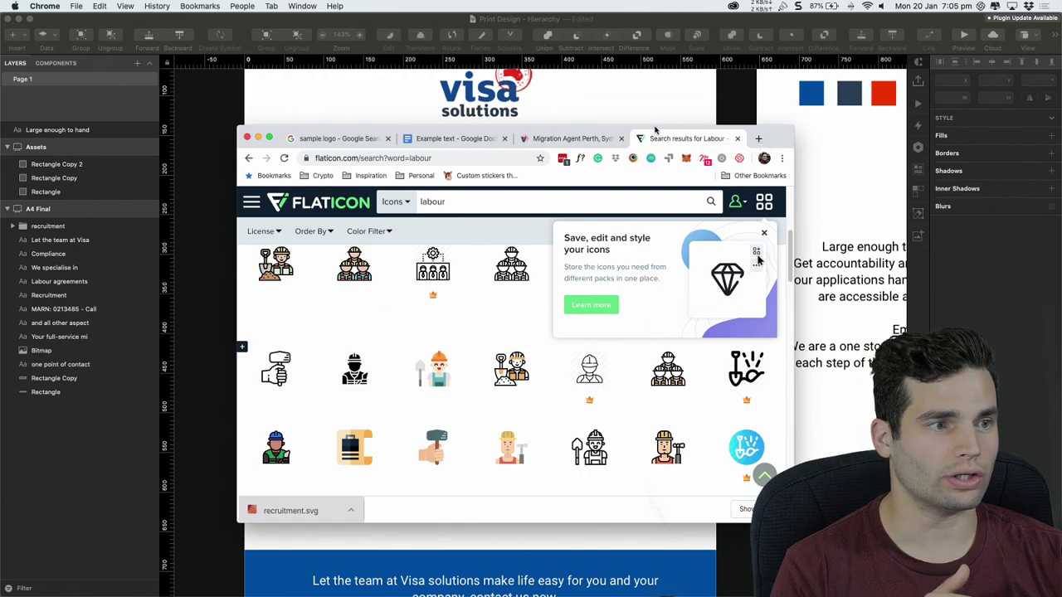
Dismiss the "Save, edit and style your icons" popup and filter the labour icons to Monocolor
drag(655, 130, 794, 391)
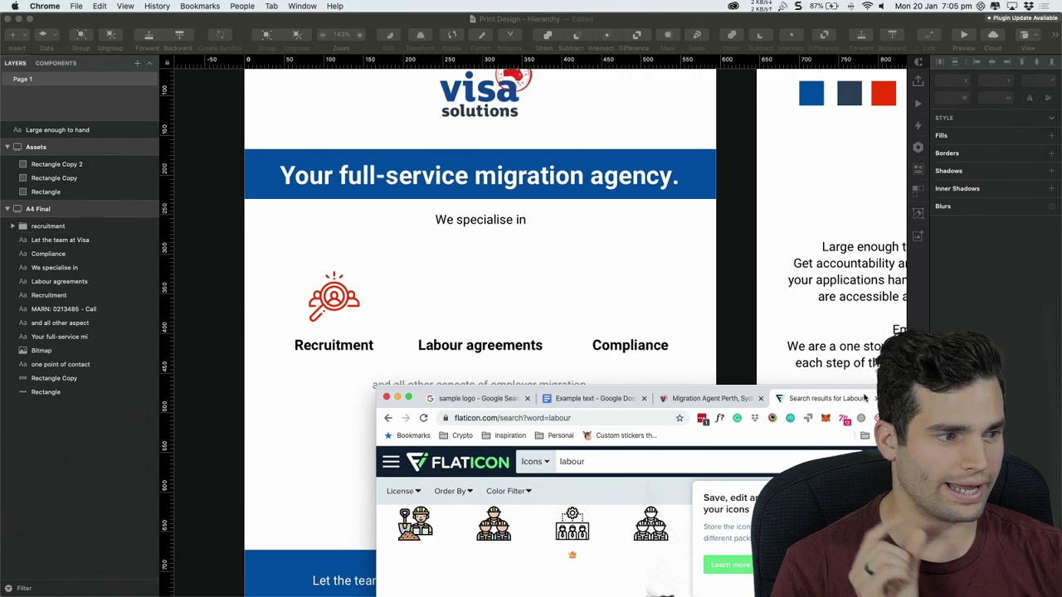
drag(860, 393, 775, 106)
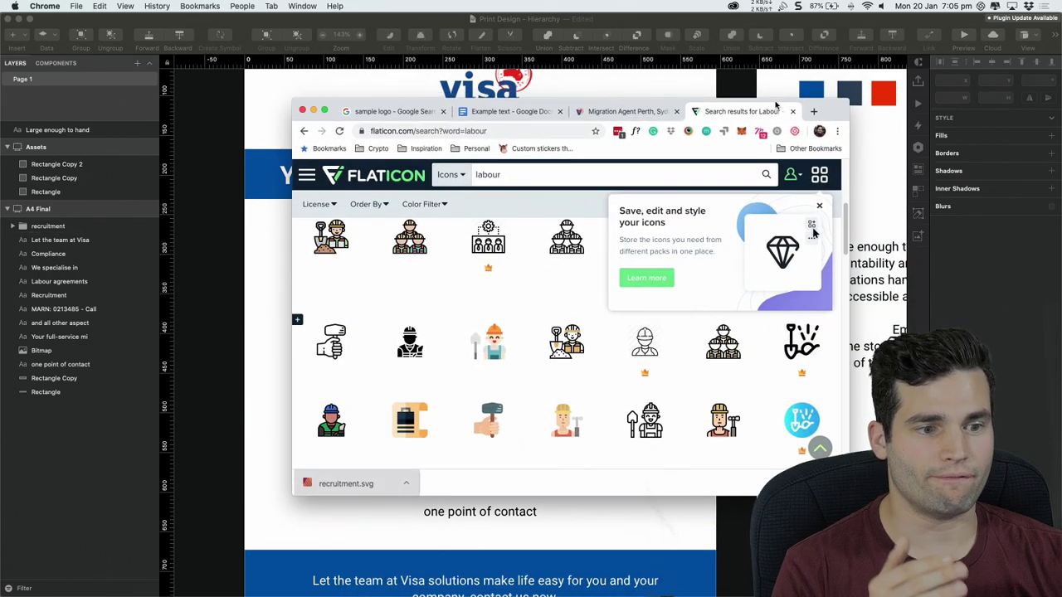
click(819, 206)
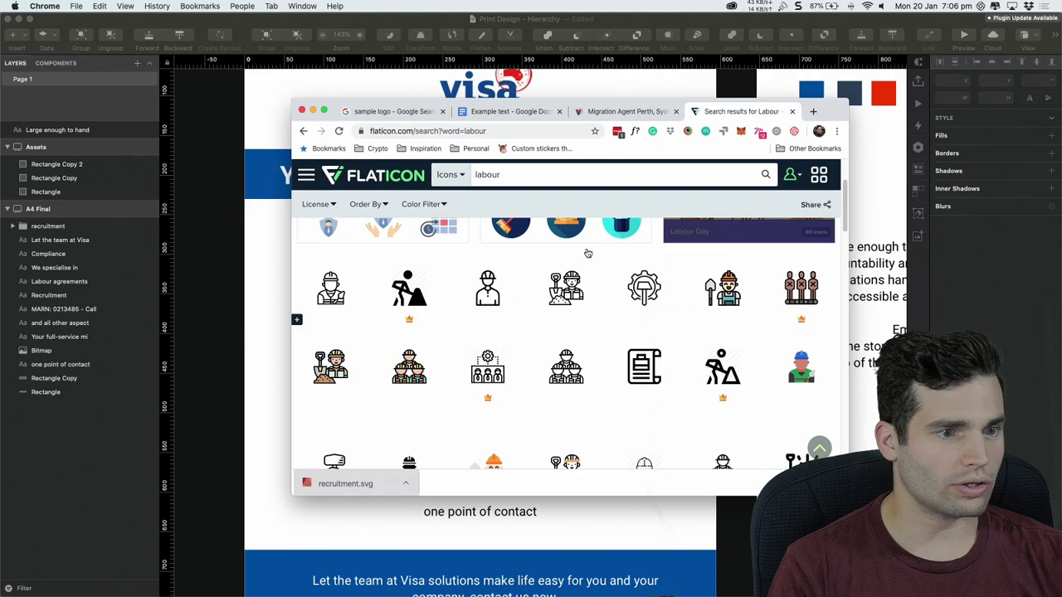
scroll(797, 249, up, 3)
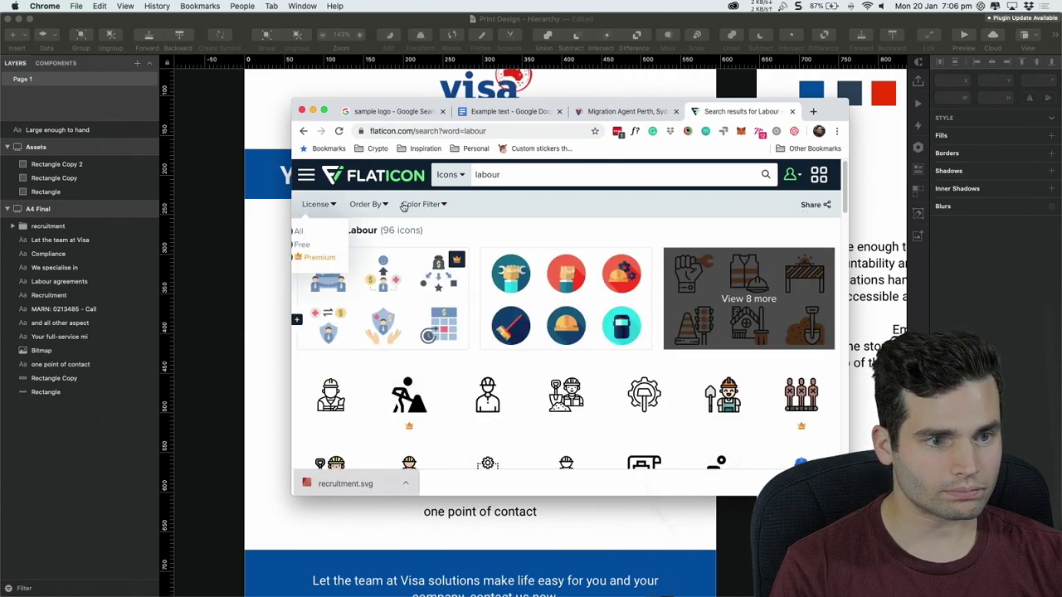
mouse_move(385, 207)
mouse_move(427, 207)
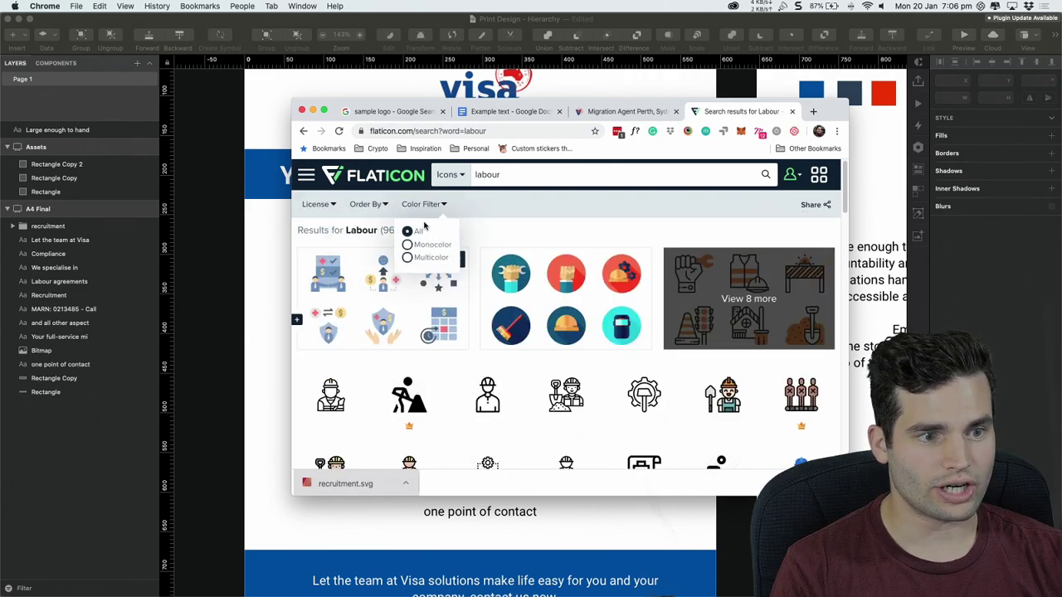
click(407, 245)
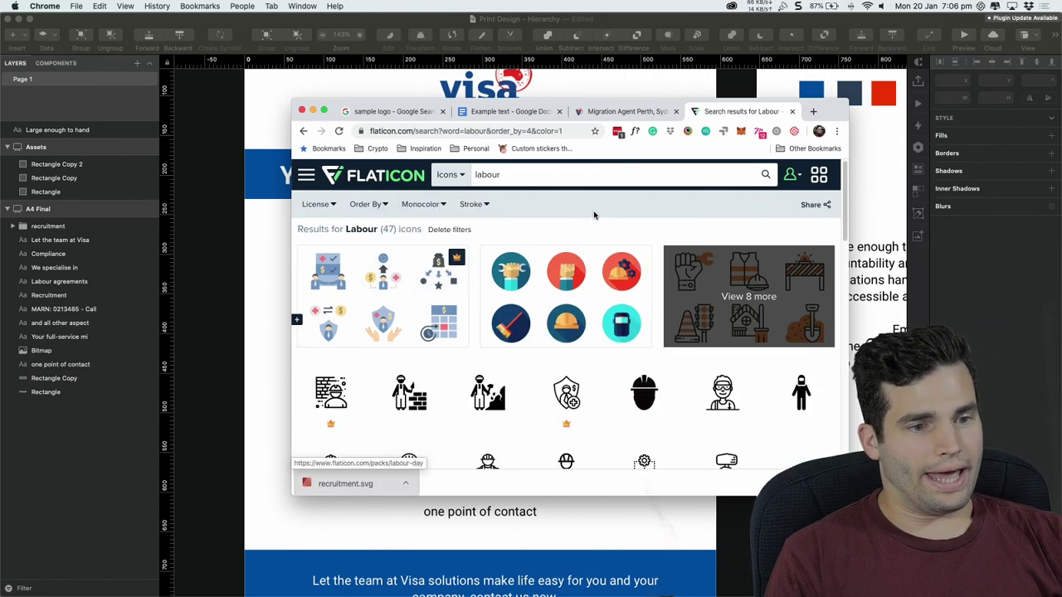
Look through the monocolor labour results for a line icon that suits the Labour agreements heading
scroll(591, 220, down, 1)
scroll(586, 222, down, 1)
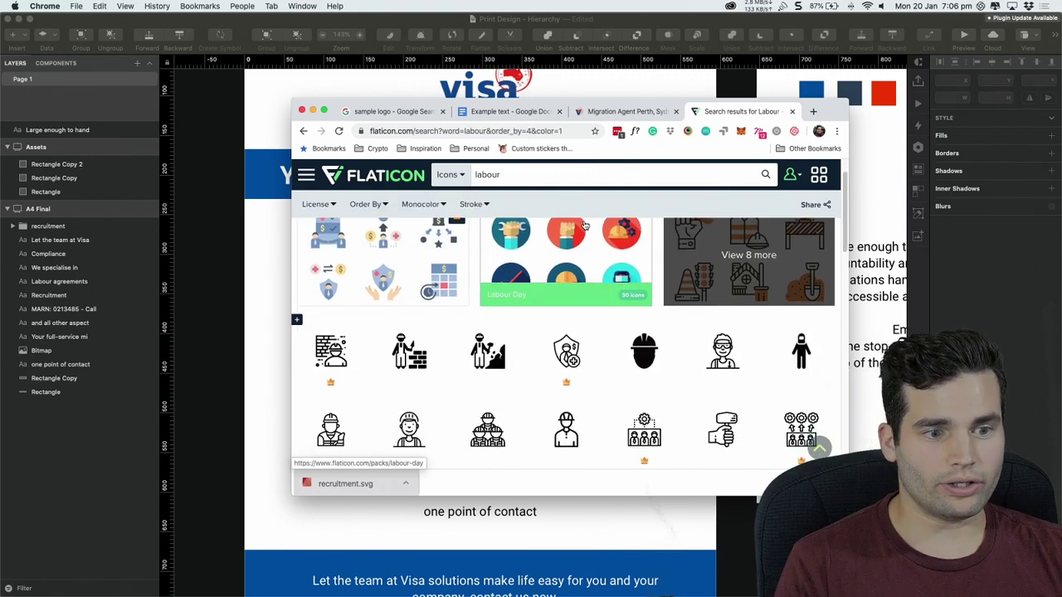
mouse_move(336, 348)
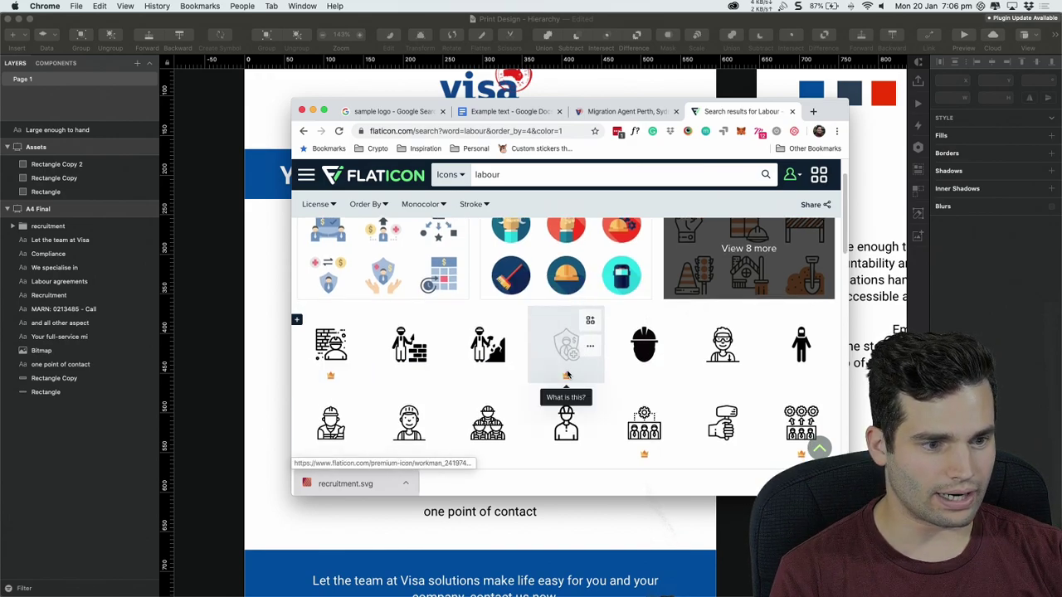
scroll(534, 378, down, 3)
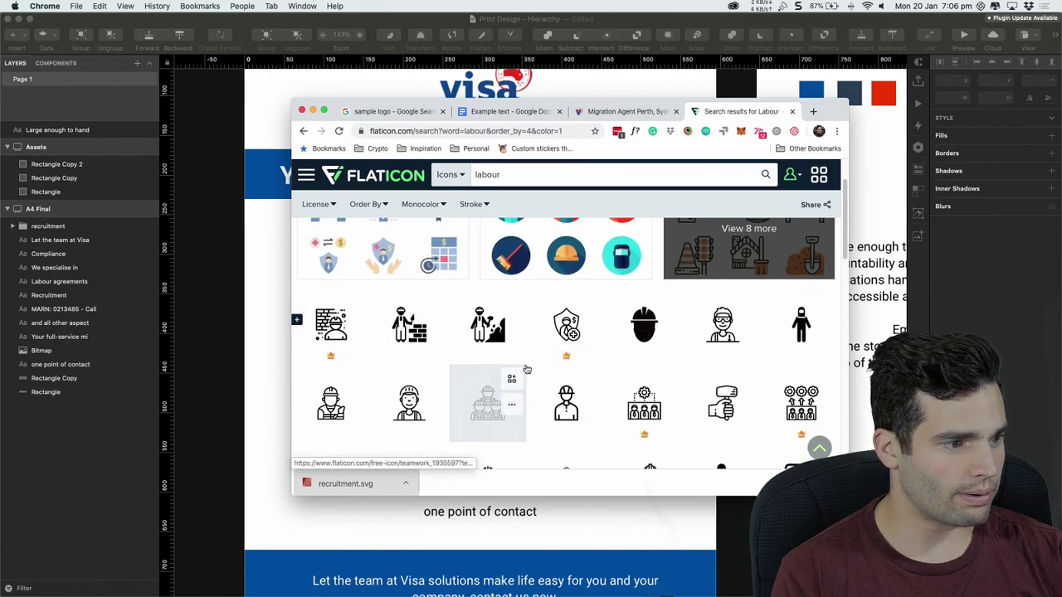
scroll(527, 357, down, 3)
scroll(514, 354, down, 4)
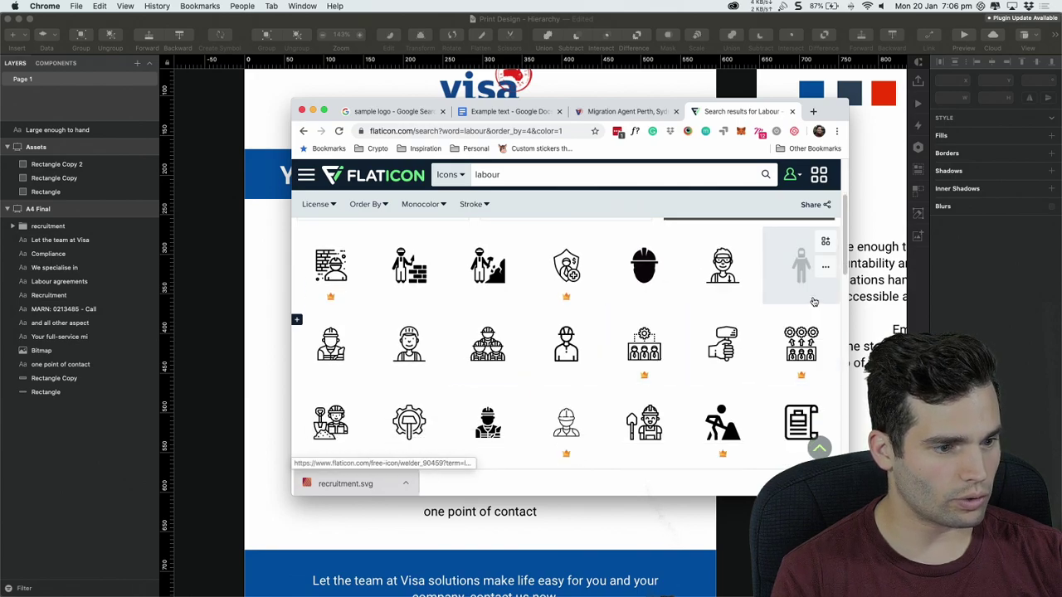
scroll(814, 309, down, 5)
scroll(814, 303, down, 3)
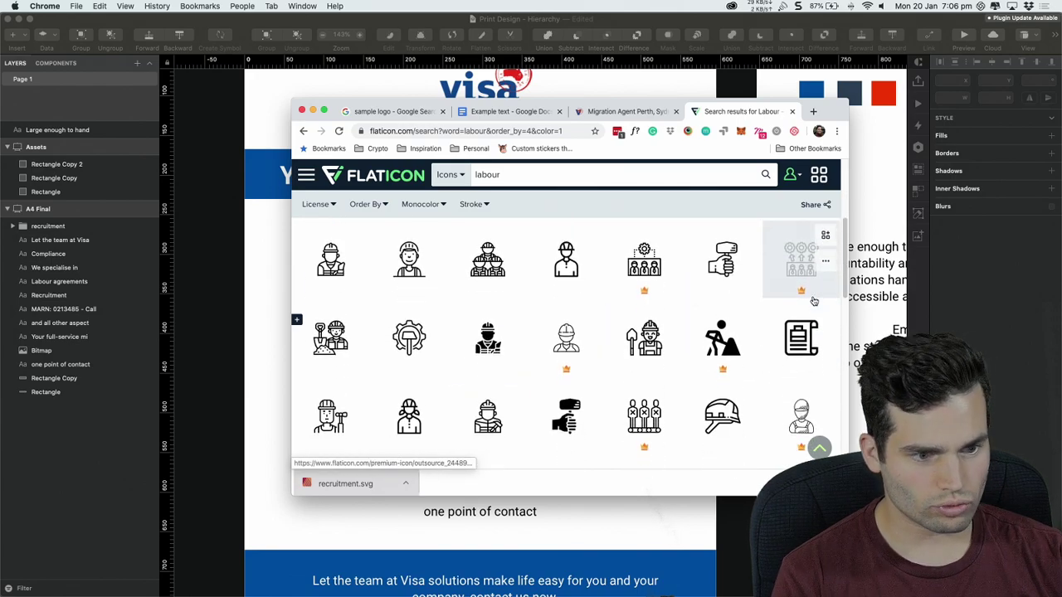
scroll(814, 299, down, 10)
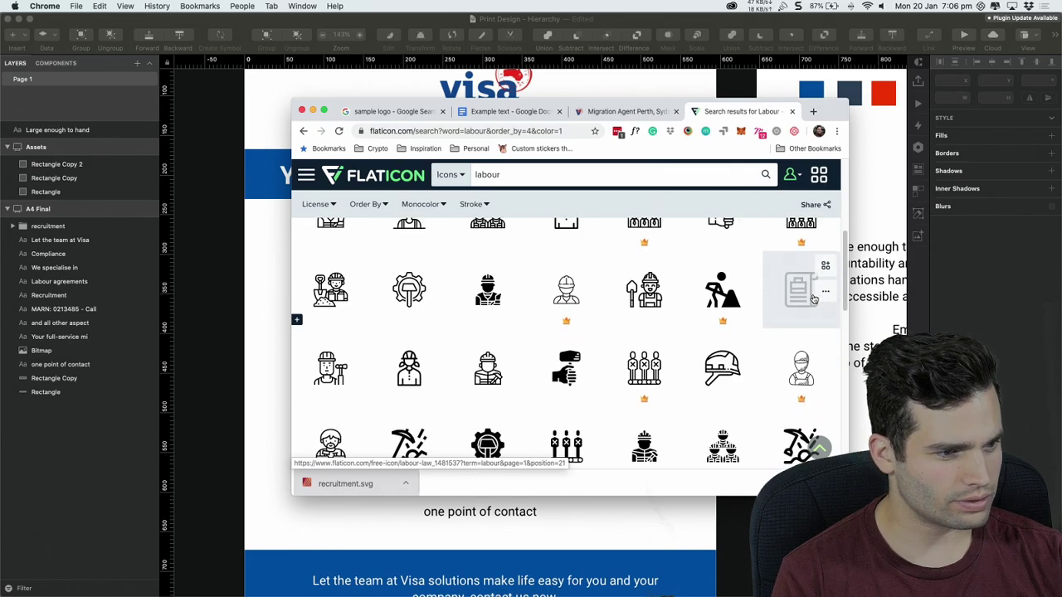
scroll(814, 299, down, 4)
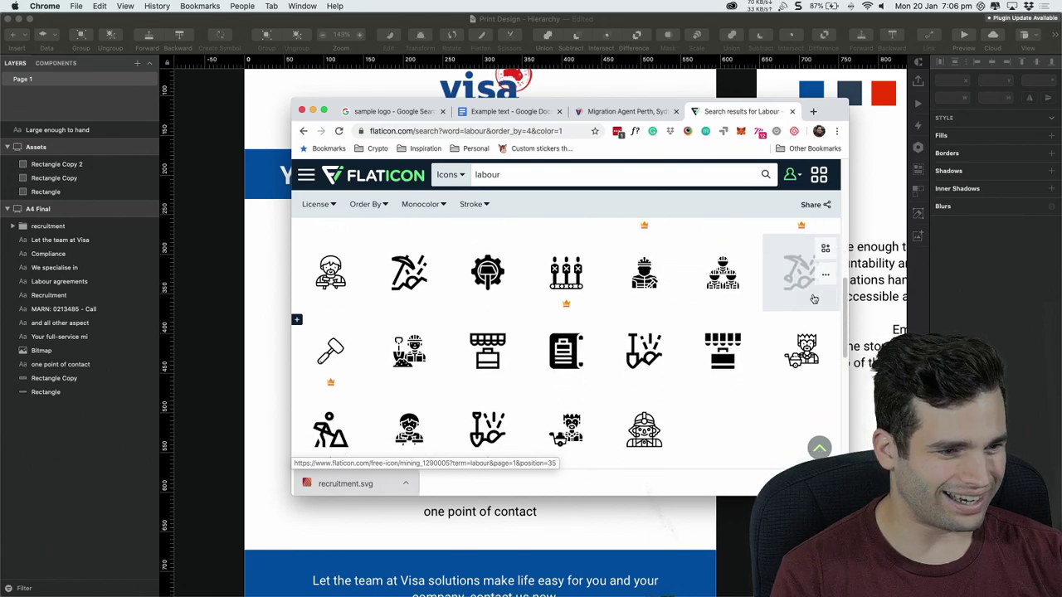
scroll(814, 299, up, 10)
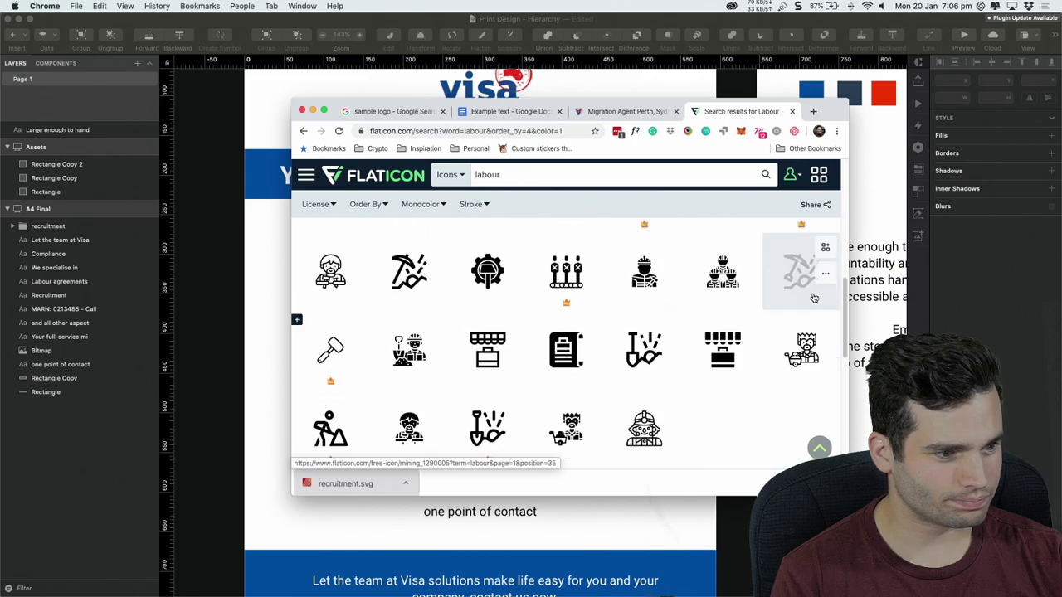
scroll(814, 299, up, 6)
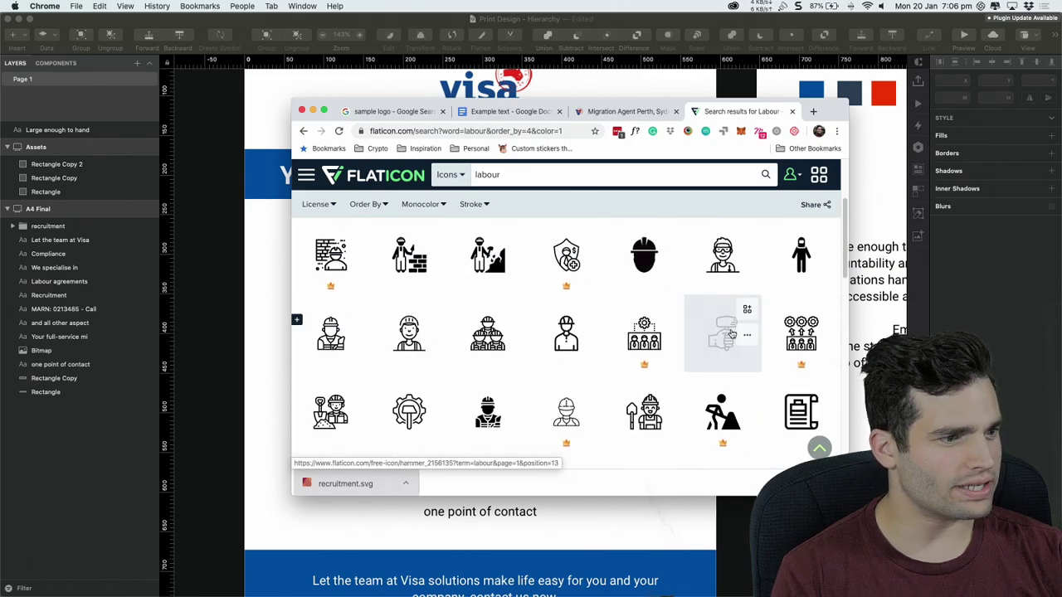
Download the hand-holding-hammer icon as SVG and place labour.svg on the A4 Final artboard in Sketch
click(748, 337)
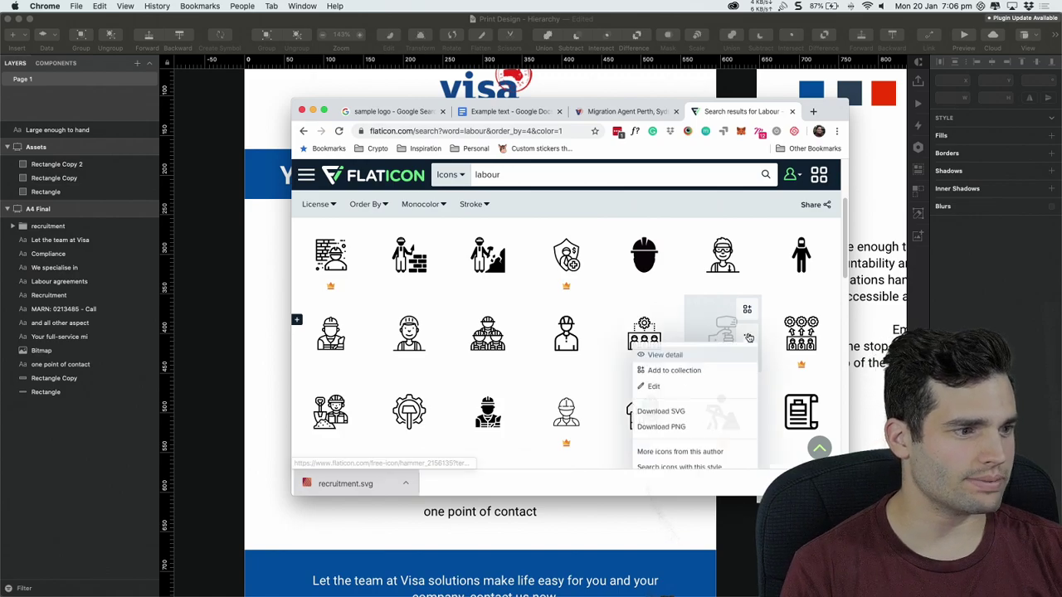
click(688, 412)
click(672, 356)
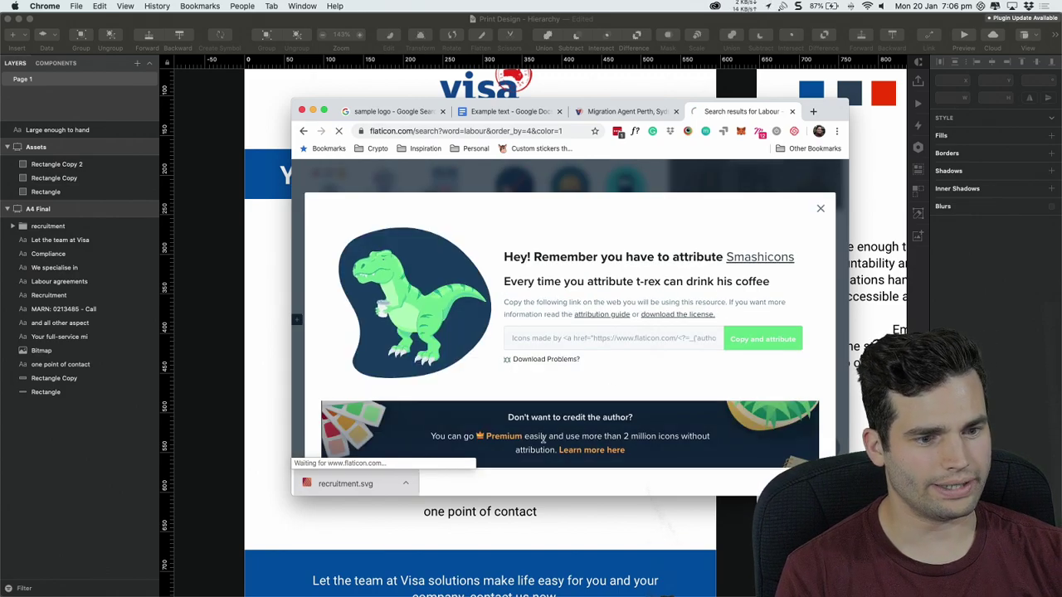
mouse_move(313, 485)
mouse_down()
mouse_move(276, 488)
mouse_move(253, 464)
mouse_move(267, 454)
mouse_up()
drag(370, 333, 592, 270)
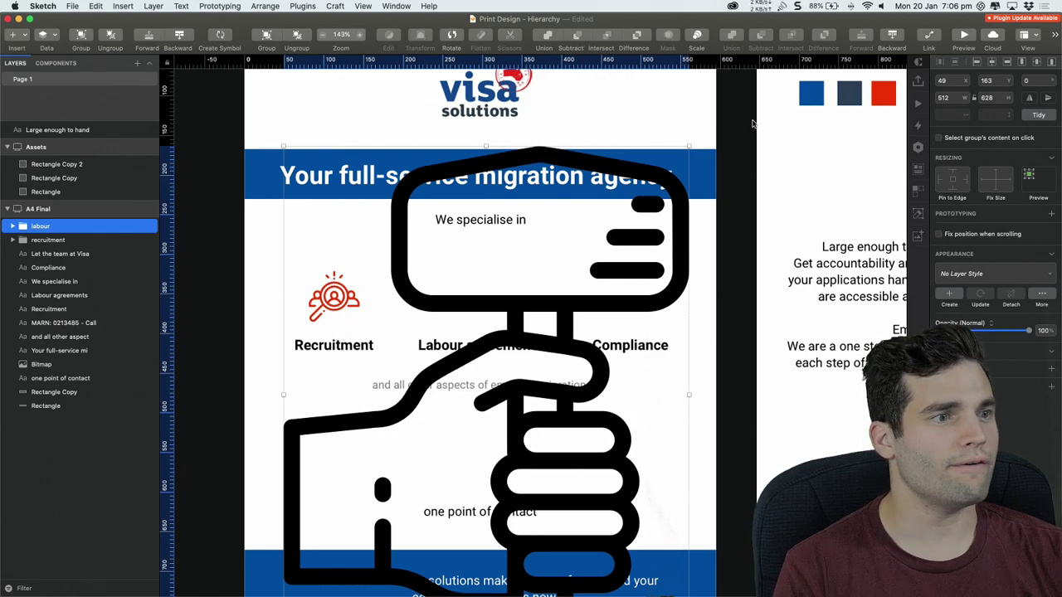
Scale the labour icon to a width of 64 px and place it above the Labour agreements heading
click(697, 36)
key(Tab)
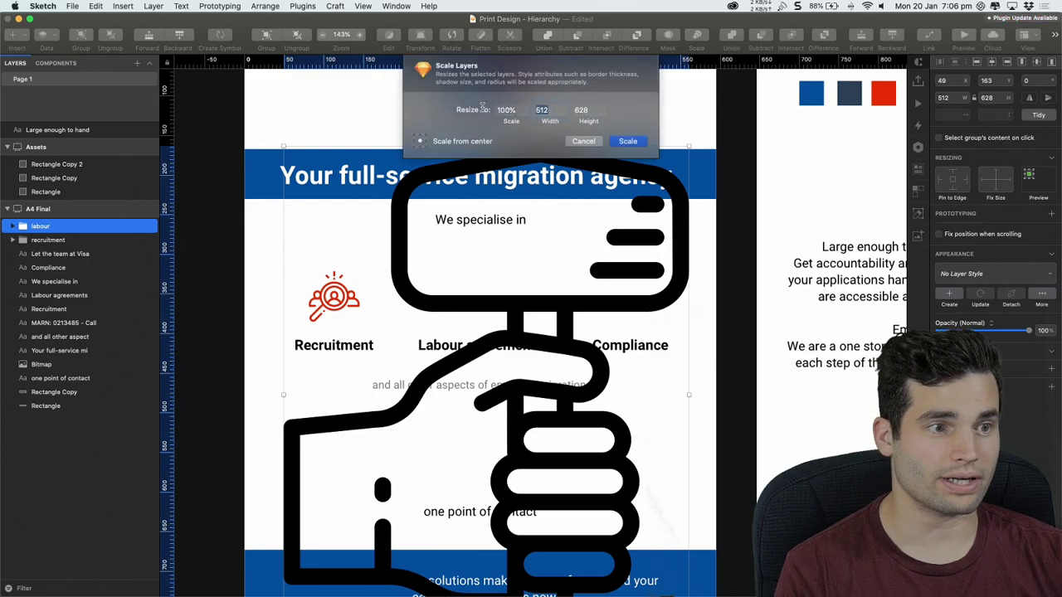
text(64)
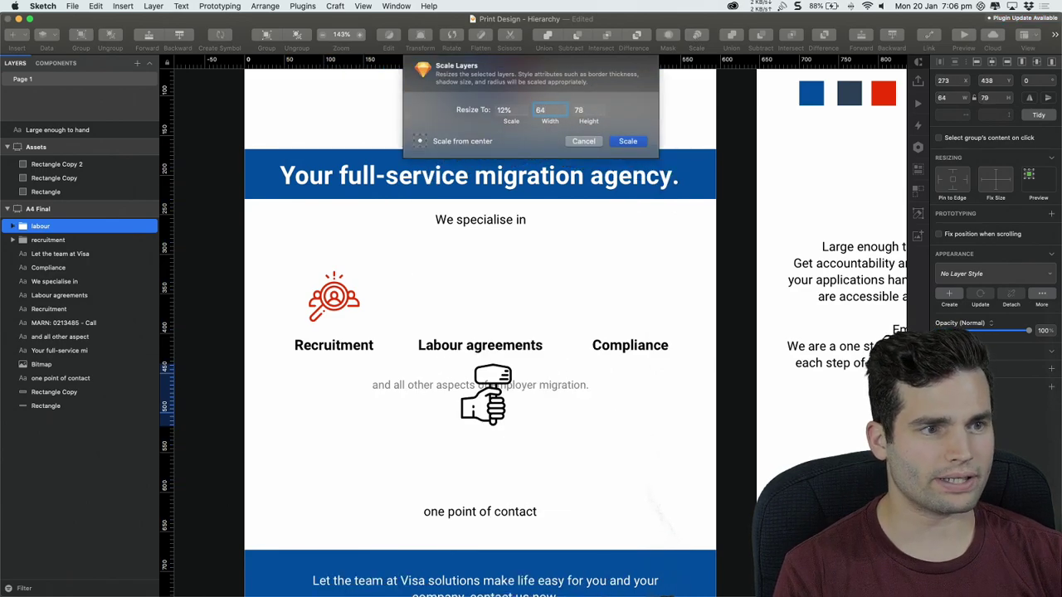
key(Return)
drag(504, 408, 498, 305)
Rescale the labour icon to a height of 64 px and centre it horizontally on the artboard, level with the recruitment icon
click(340, 306)
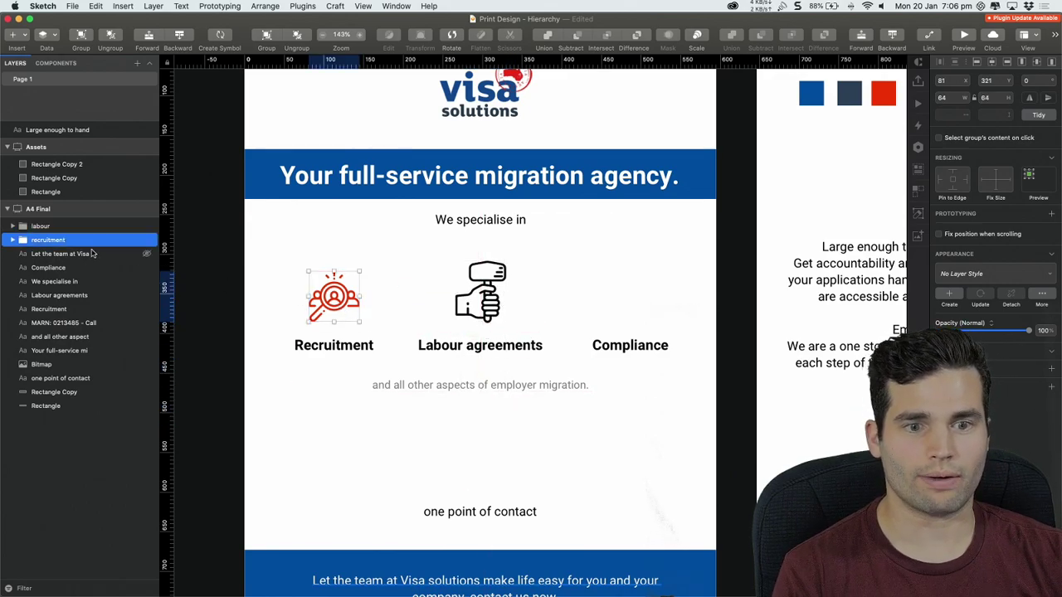
shift+click(473, 285)
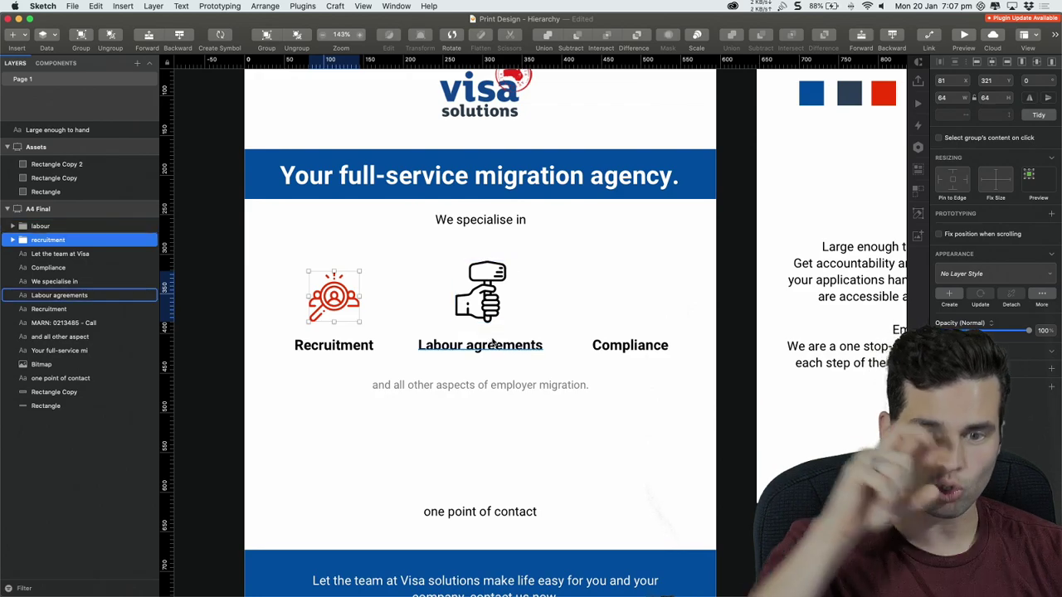
click(485, 295)
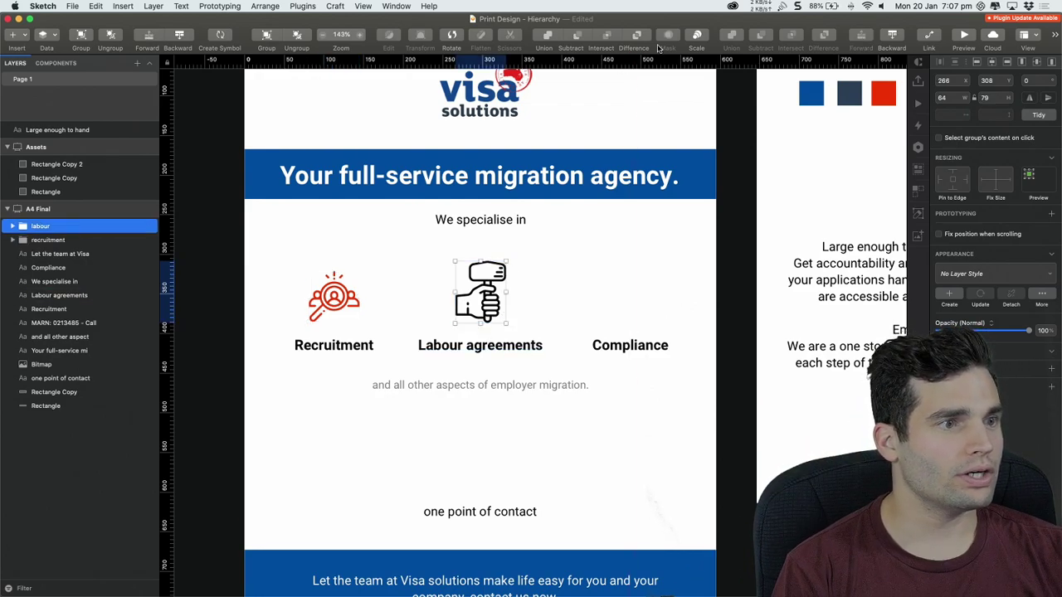
click(693, 37)
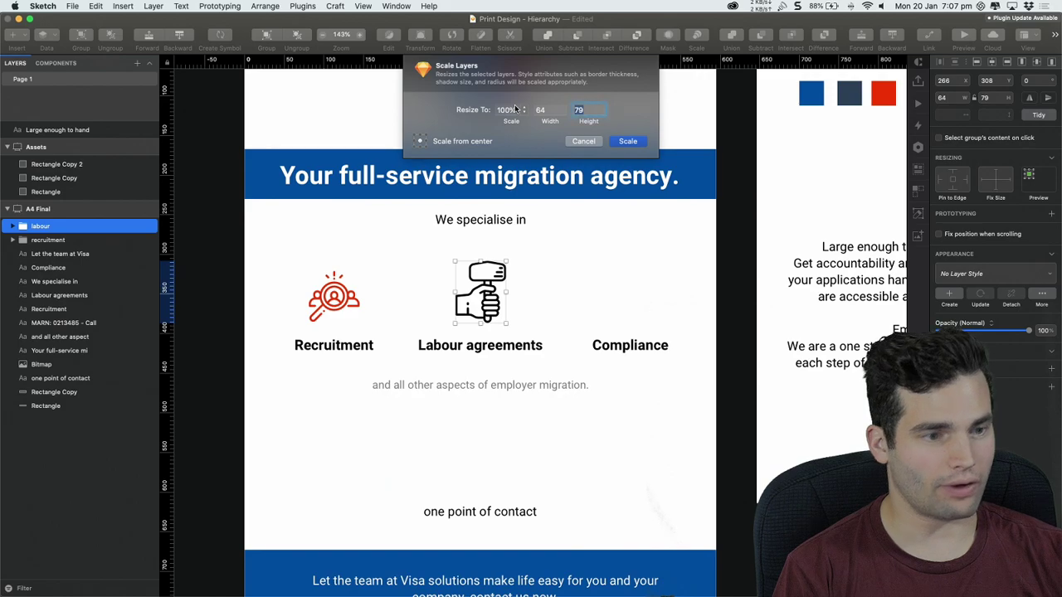
text(64)
key(Return)
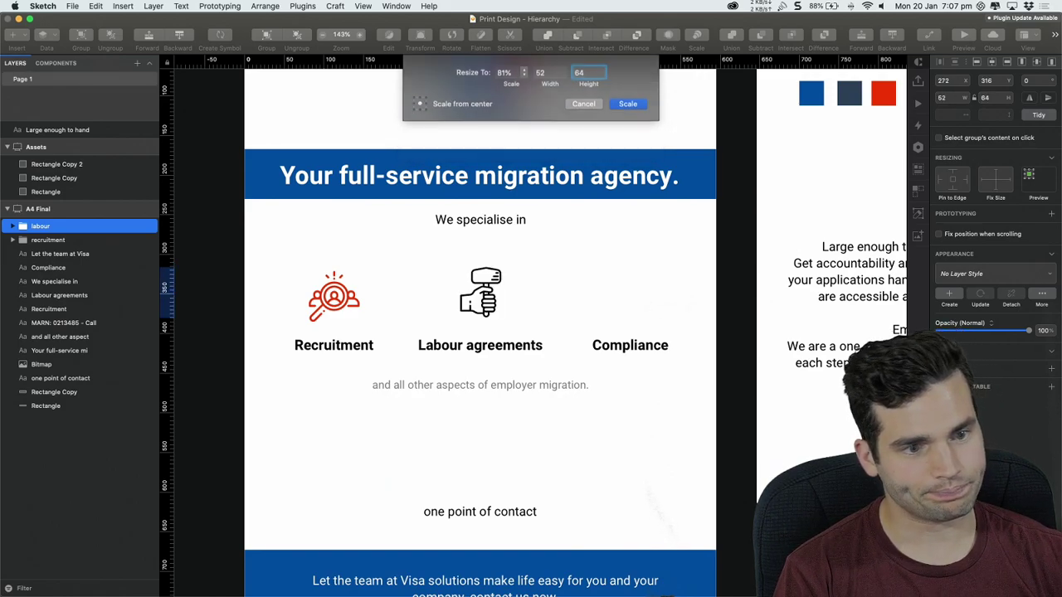
drag(480, 297, 485, 302)
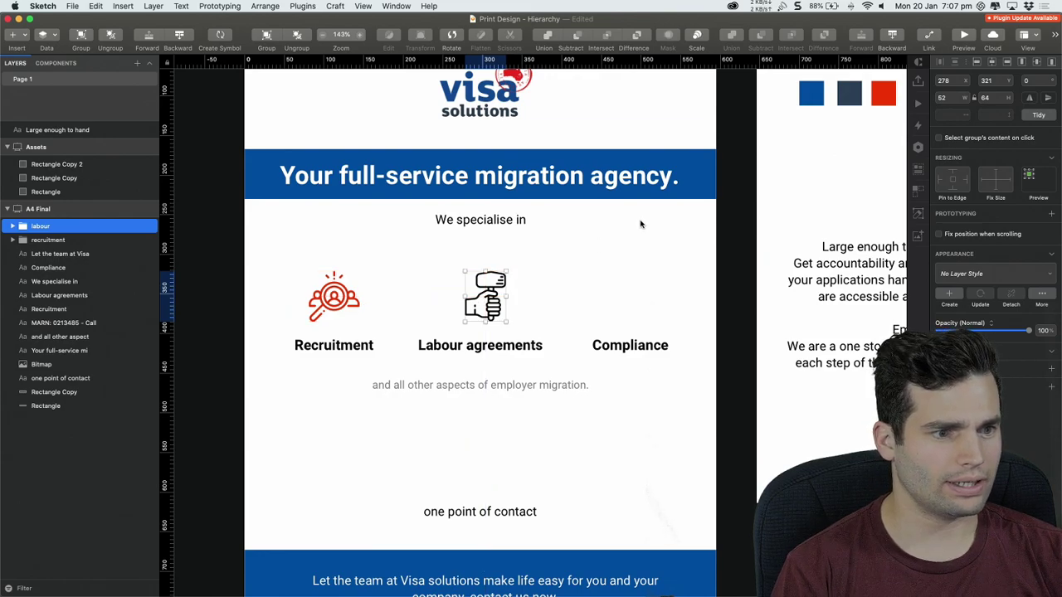
click(993, 62)
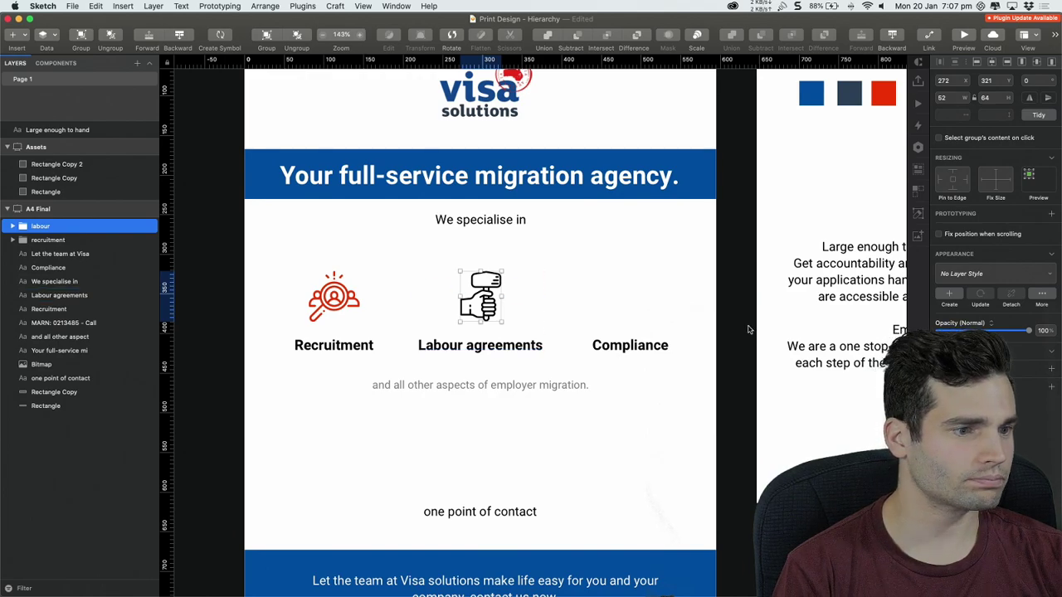
Recolour all shapes of the labour icon with the red sampled from the Assets swatch
click(515, 267)
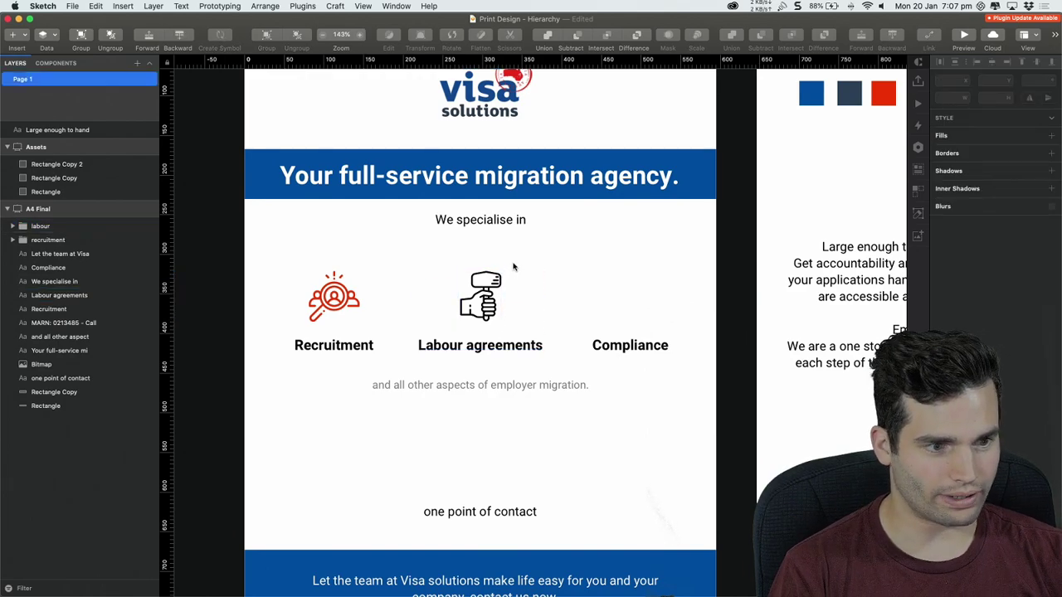
drag(514, 267, 451, 322)
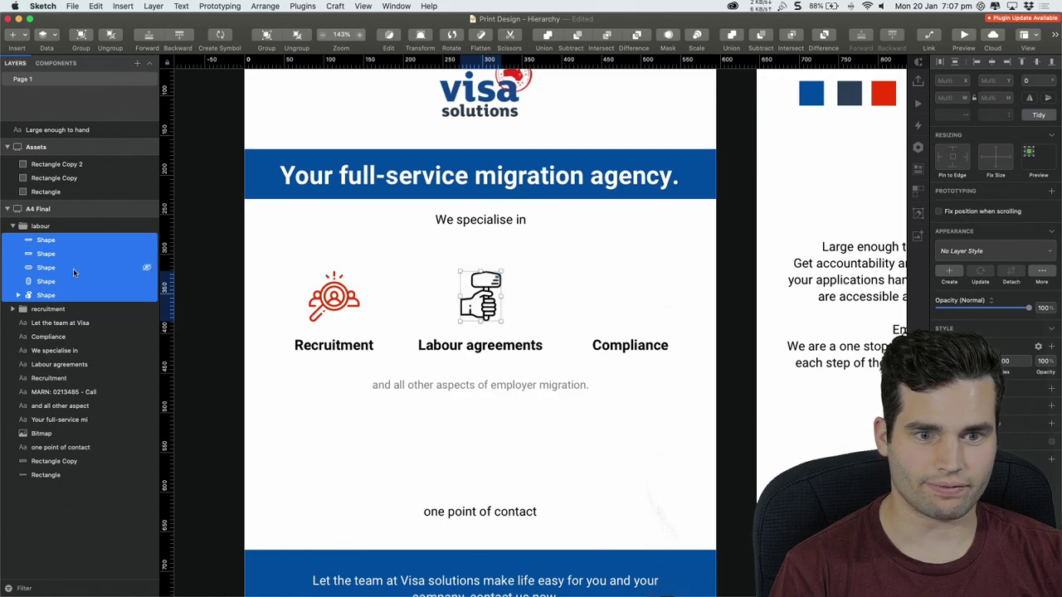
click(958, 362)
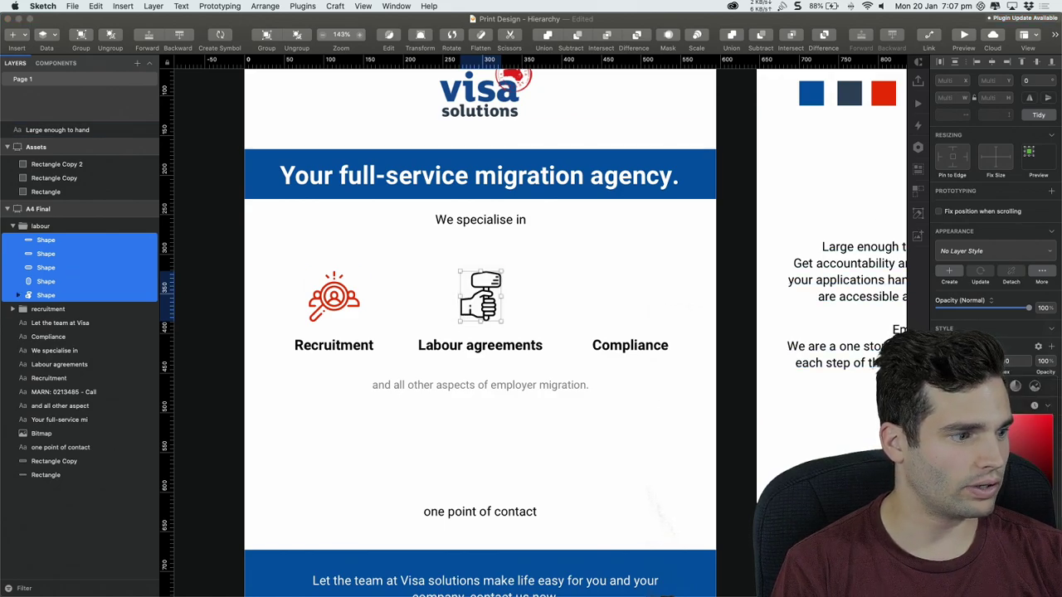
click(884, 94)
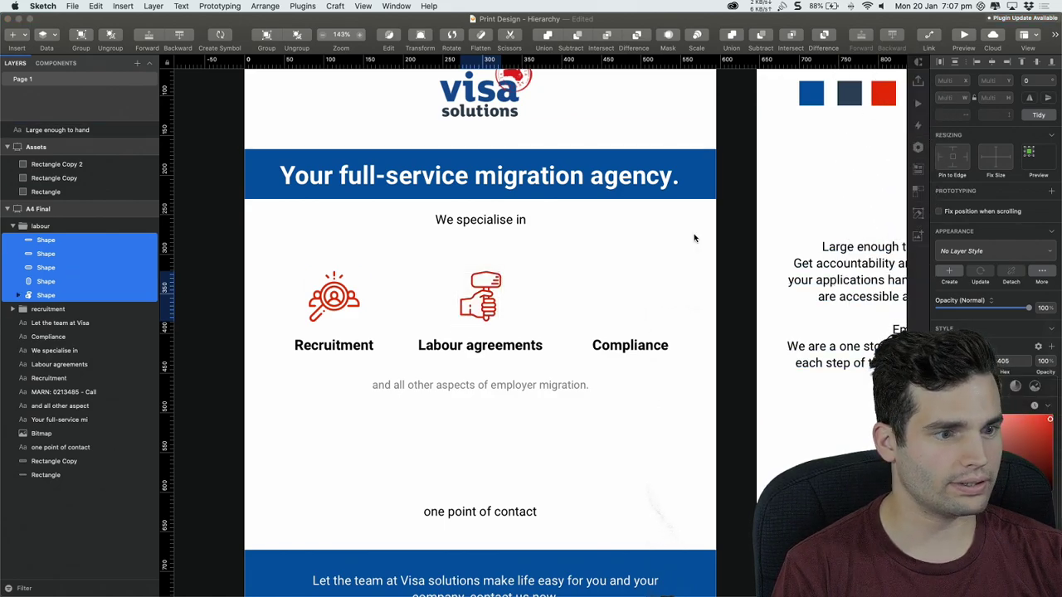
click(677, 281)
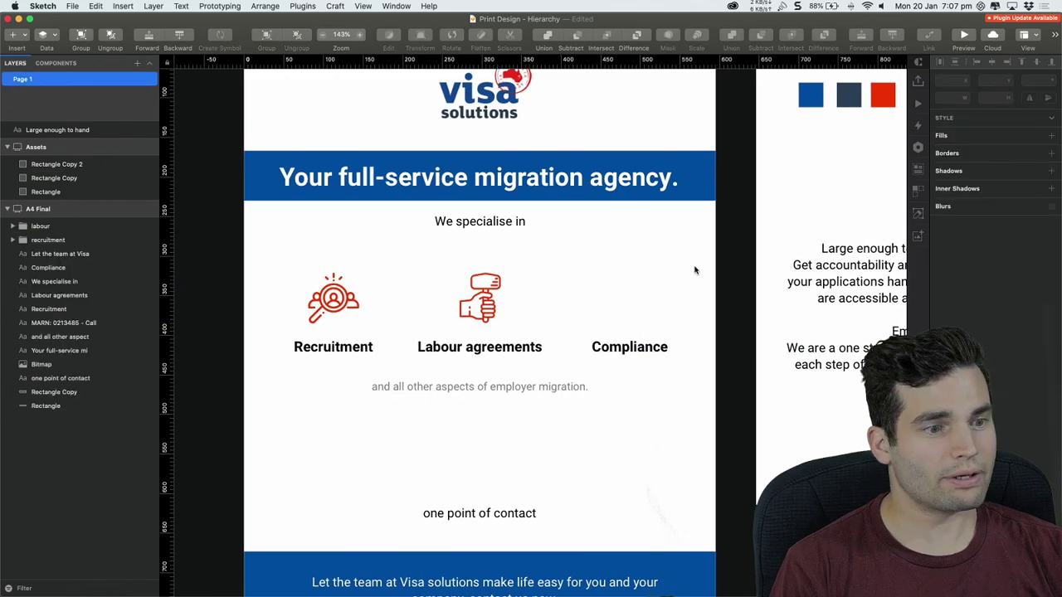
Switch to Chrome, close the Flaticon attribution notice, search for "compliance" icons, and look through the results
key(super+Tab)
key(super+shift+Tab)
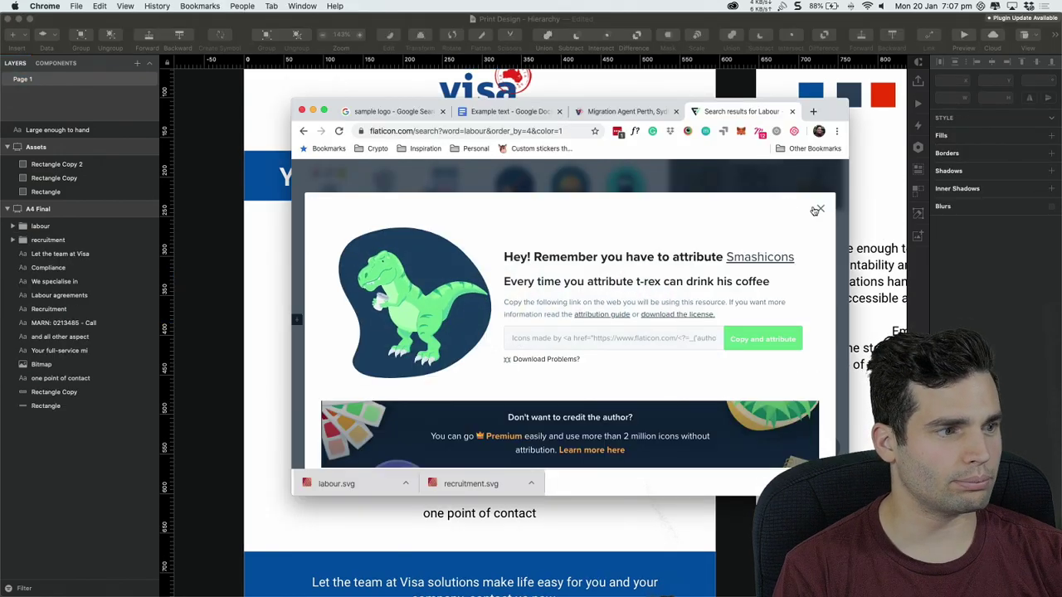
click(818, 210)
scroll(537, 185, up, 2)
drag(524, 177, 395, 169)
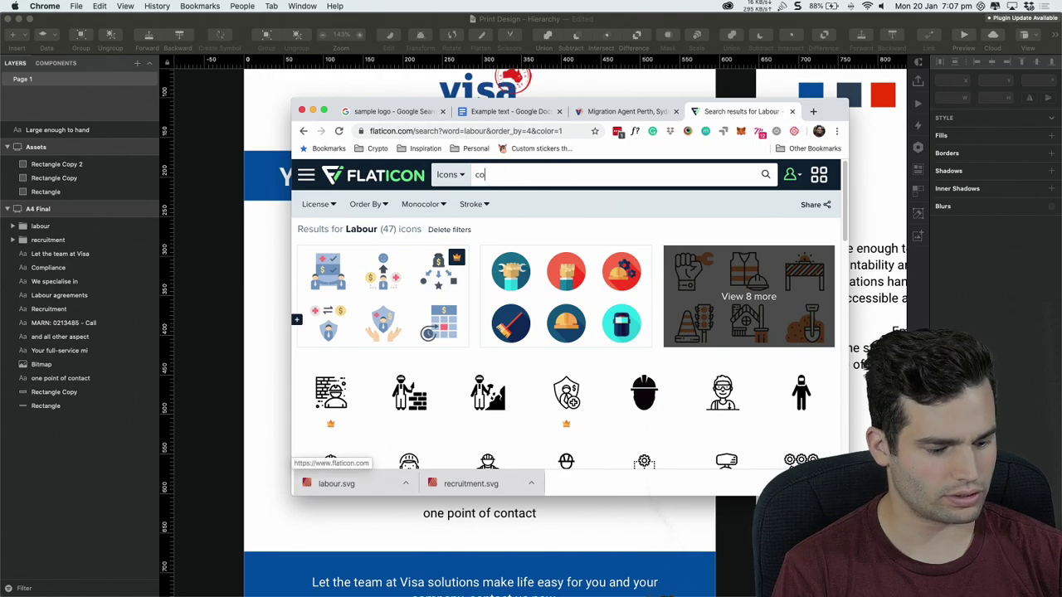
text(compliance)
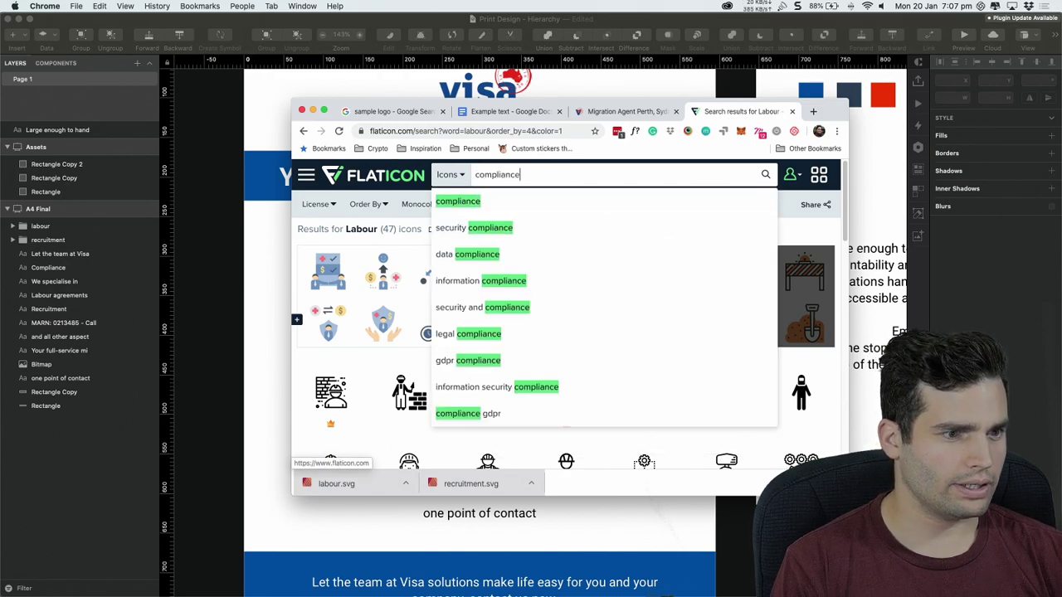
key(Return)
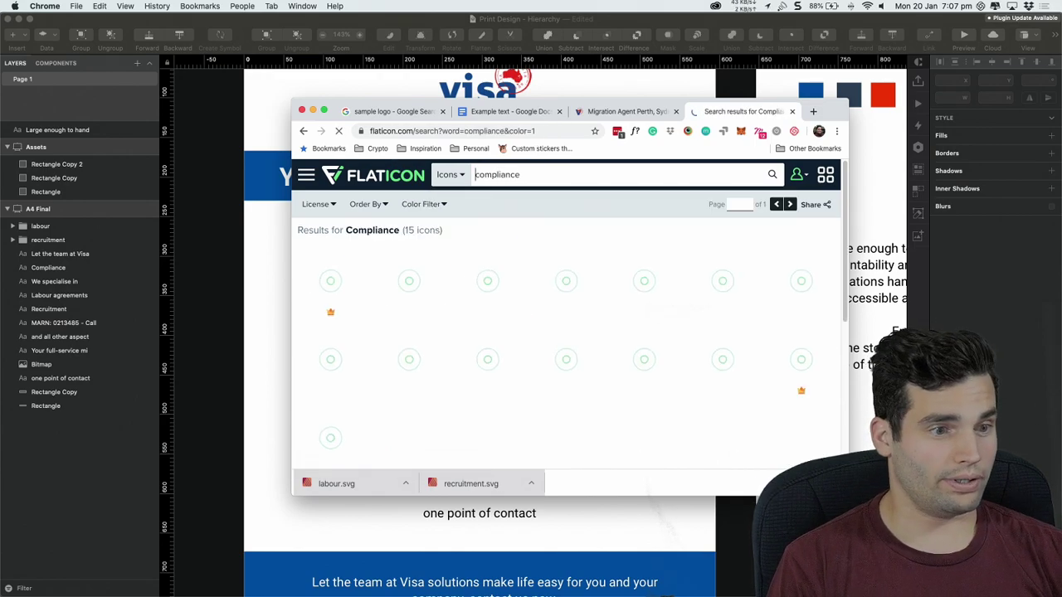
scroll(596, 266, down, 2)
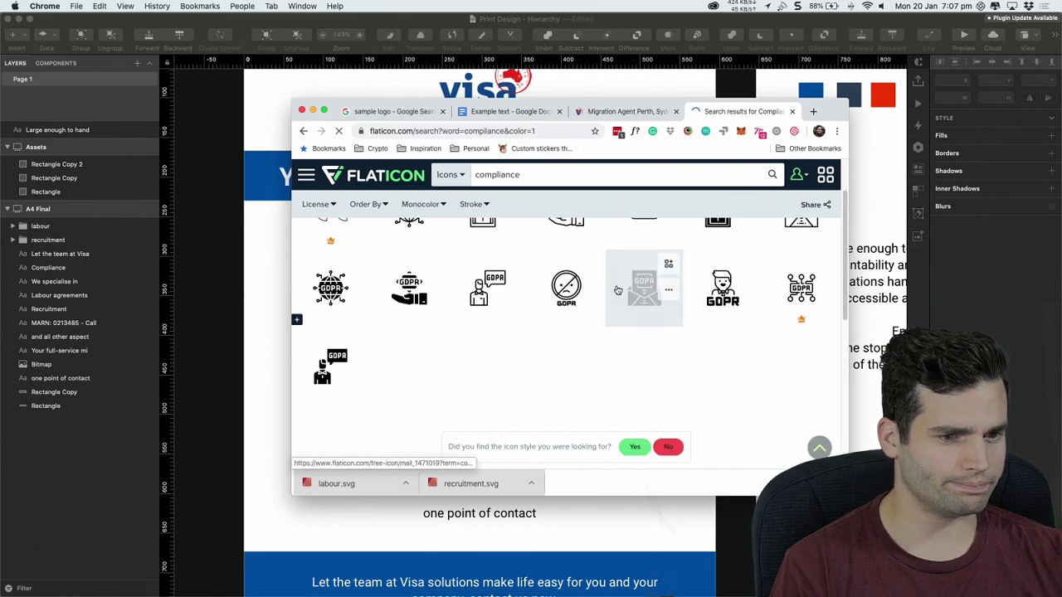
scroll(618, 289, up, 2)
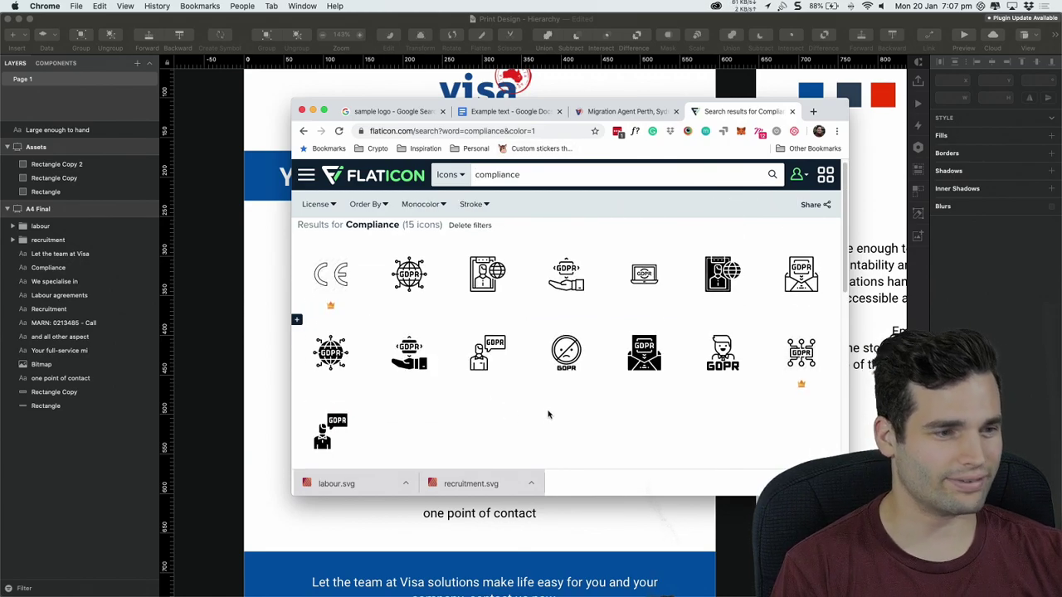
scroll(549, 410, down, 1)
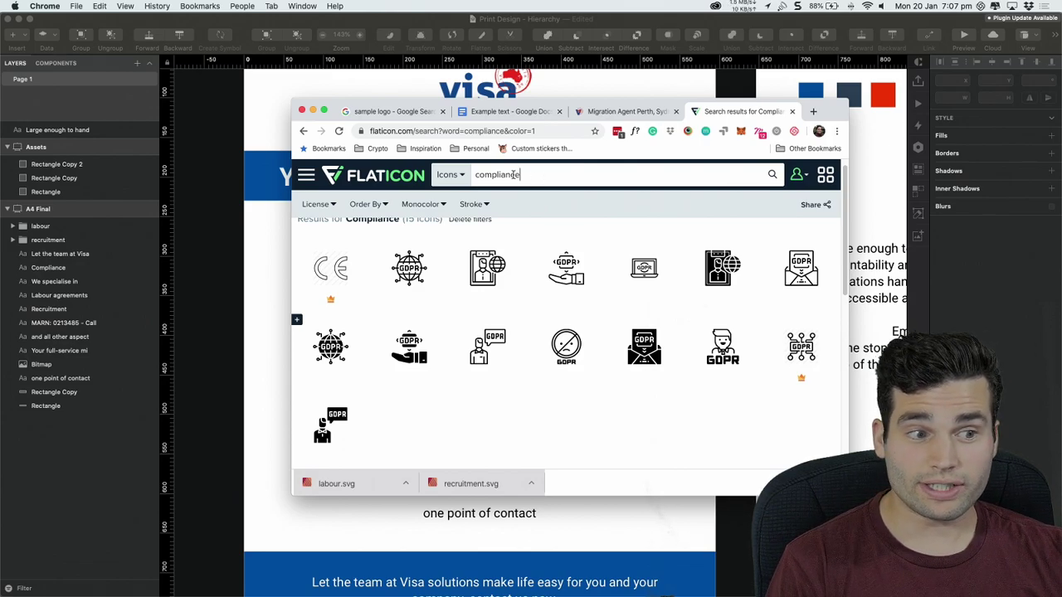
Search Flaticon for "checkboxes" icons and return to the previous compliance results
drag(531, 175, 423, 177)
text(chekbo)
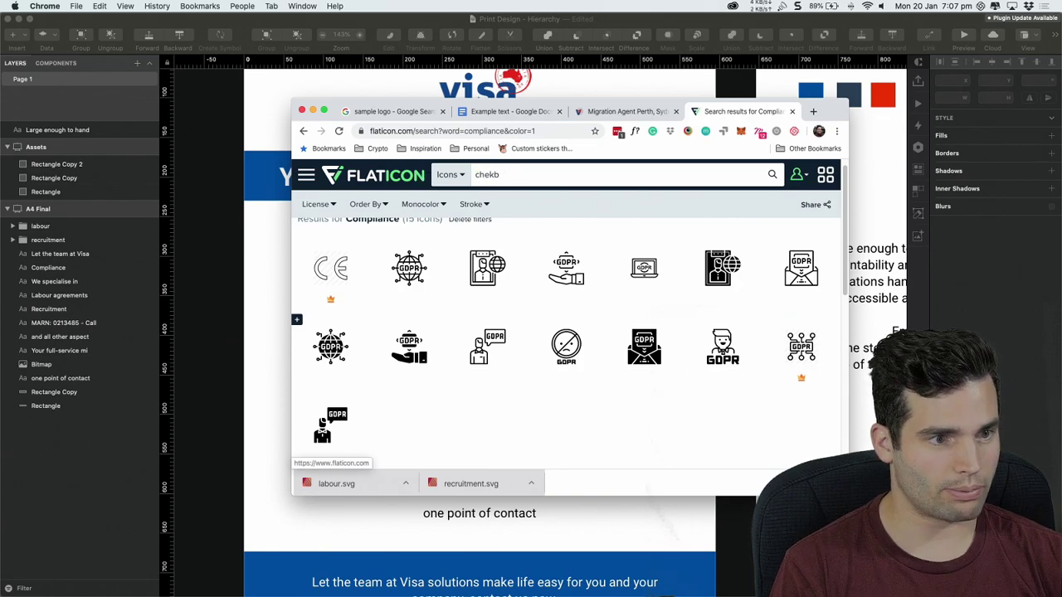
key(BackSpace)
key(BackSpace)
text(ckbox)
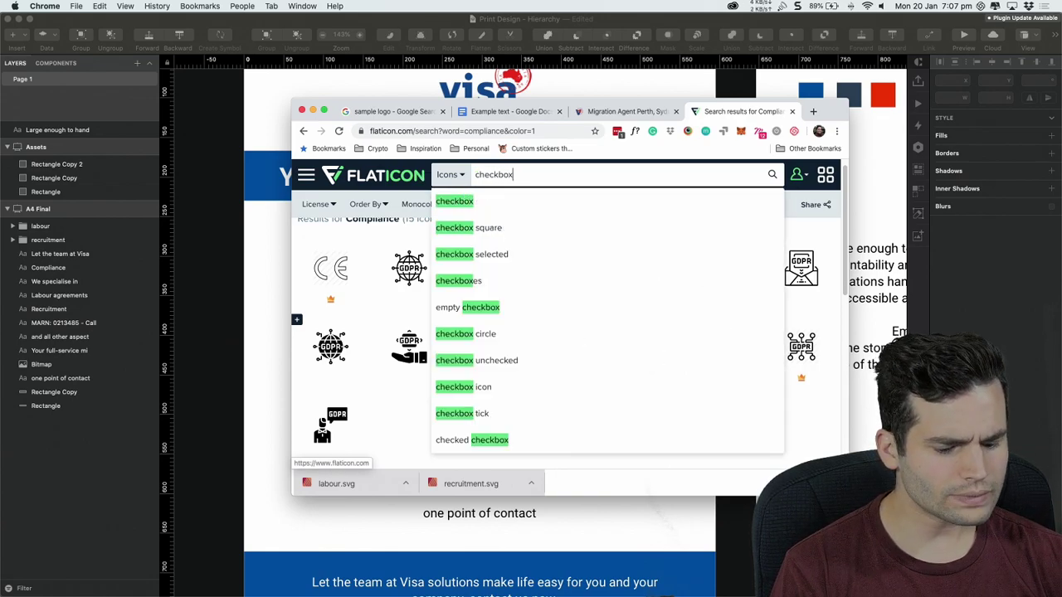
text(es)
key(Return)
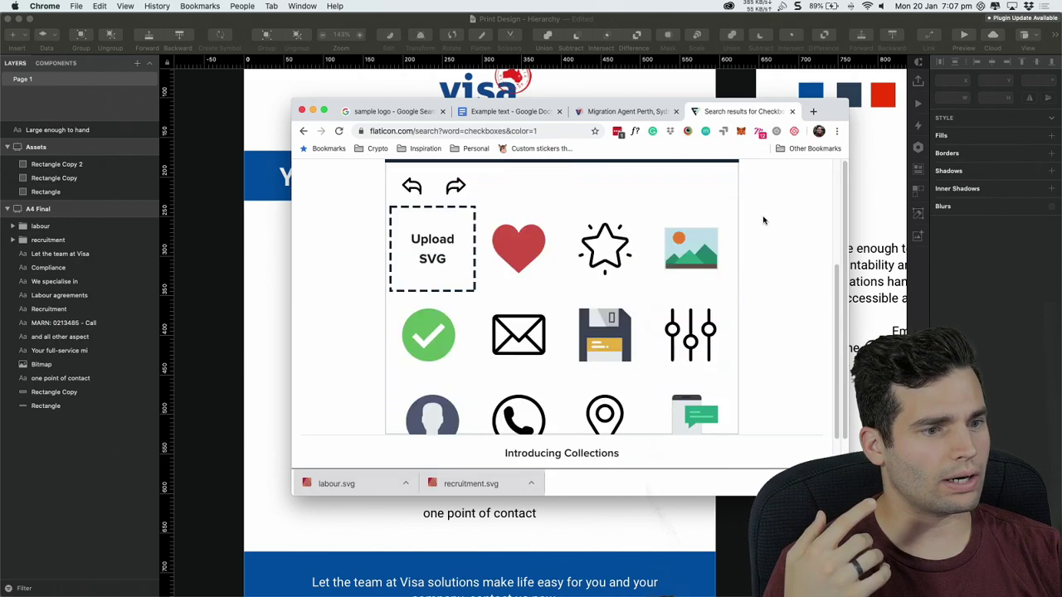
click(807, 179)
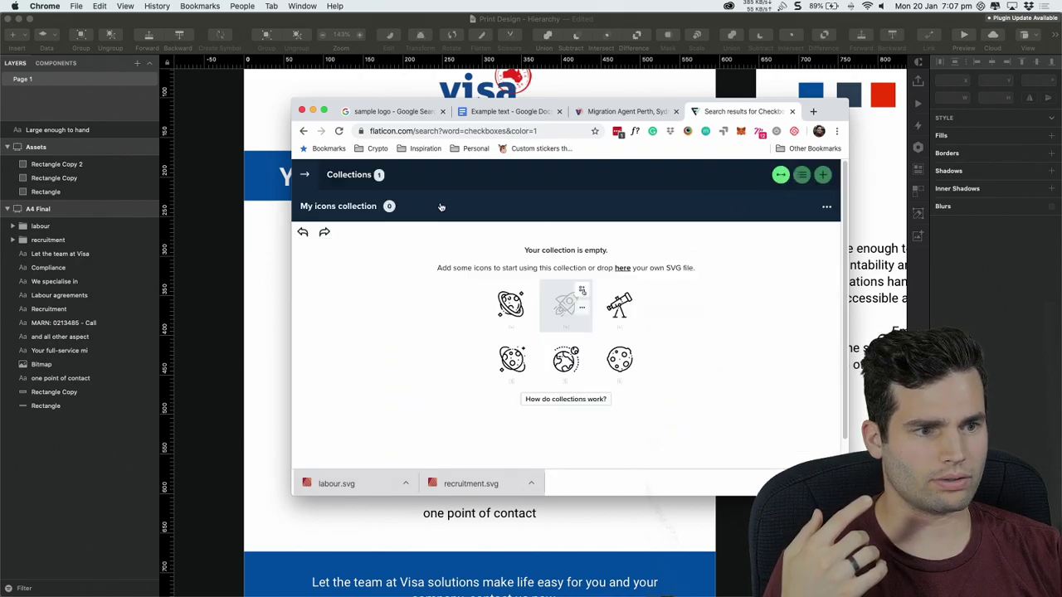
click(303, 135)
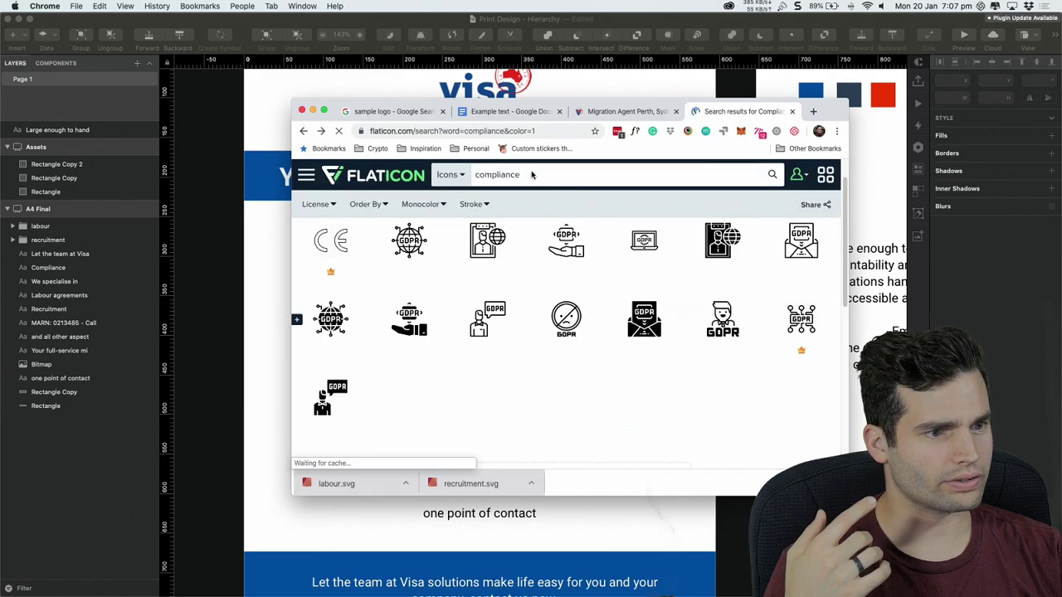
Search for "checkbox" icons and look through the results for a line icon suited to Compliance
text(checkbo)
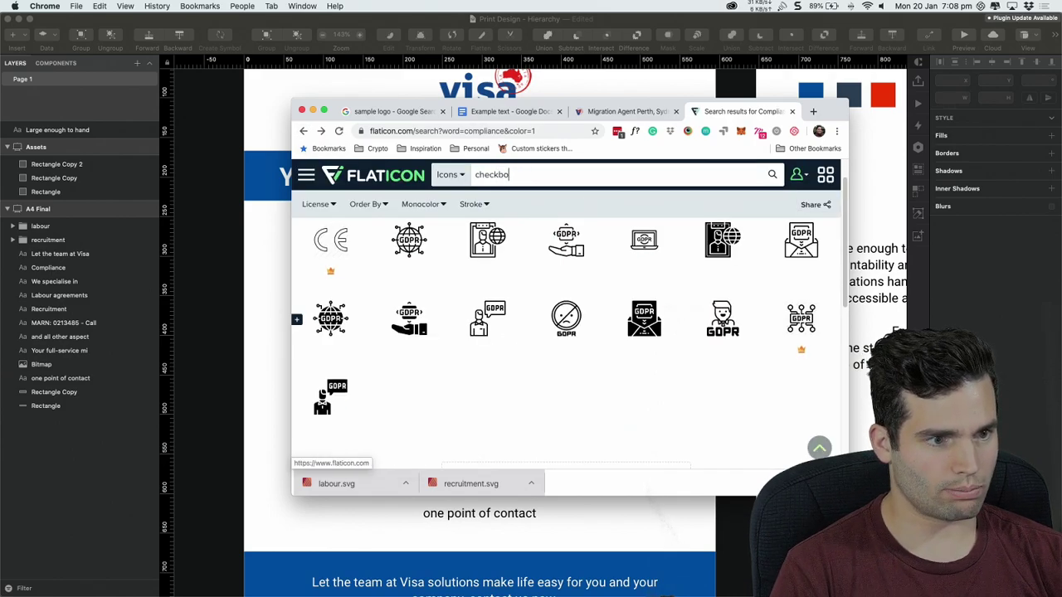
text(x)
key(Return)
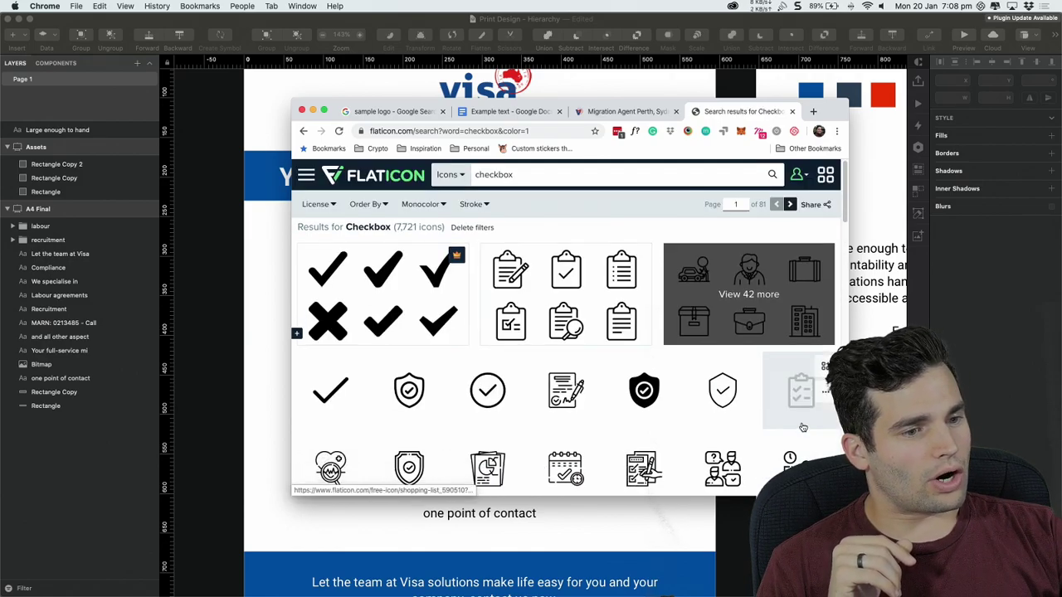
scroll(734, 428, down, 1)
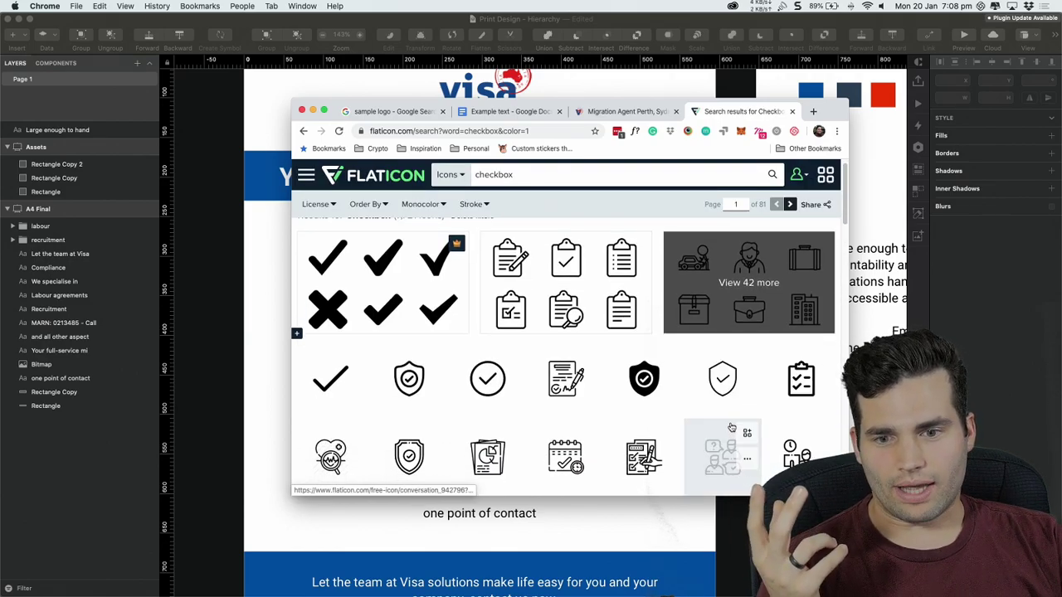
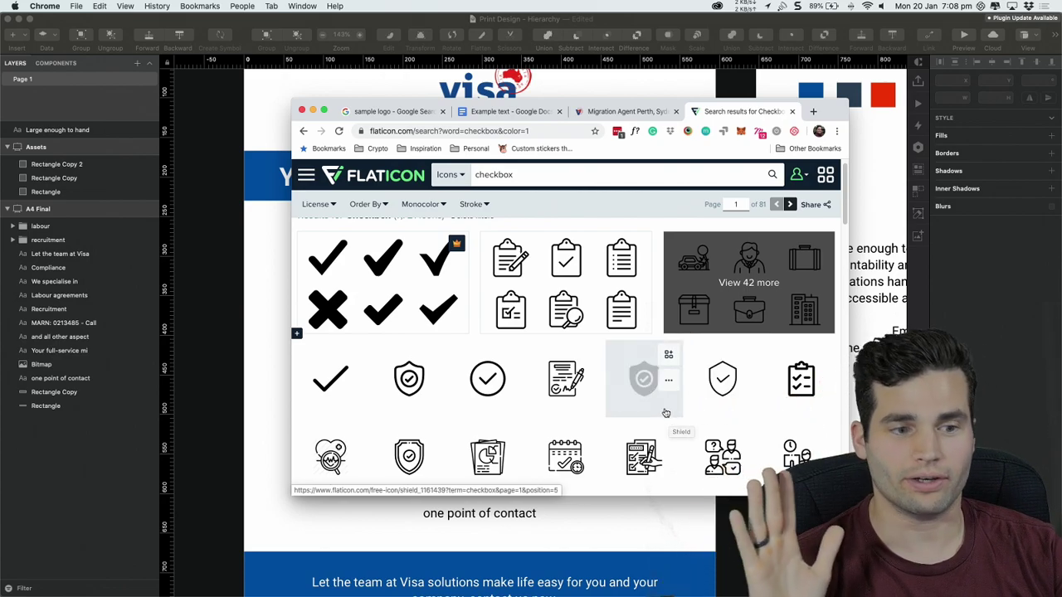
scroll(680, 418, down, 2)
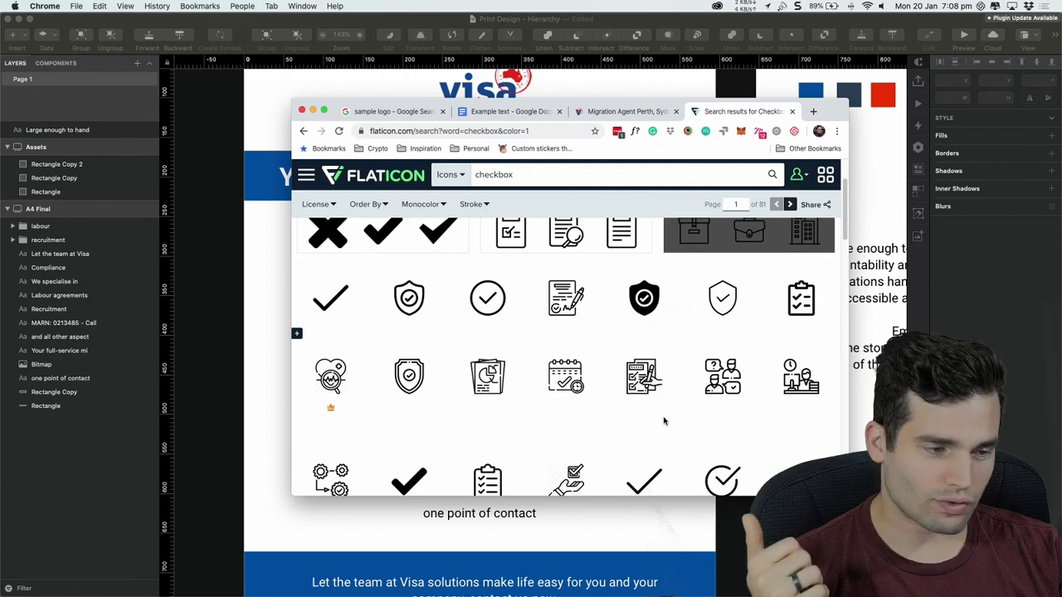
scroll(664, 422, down, 1)
scroll(670, 408, down, 1)
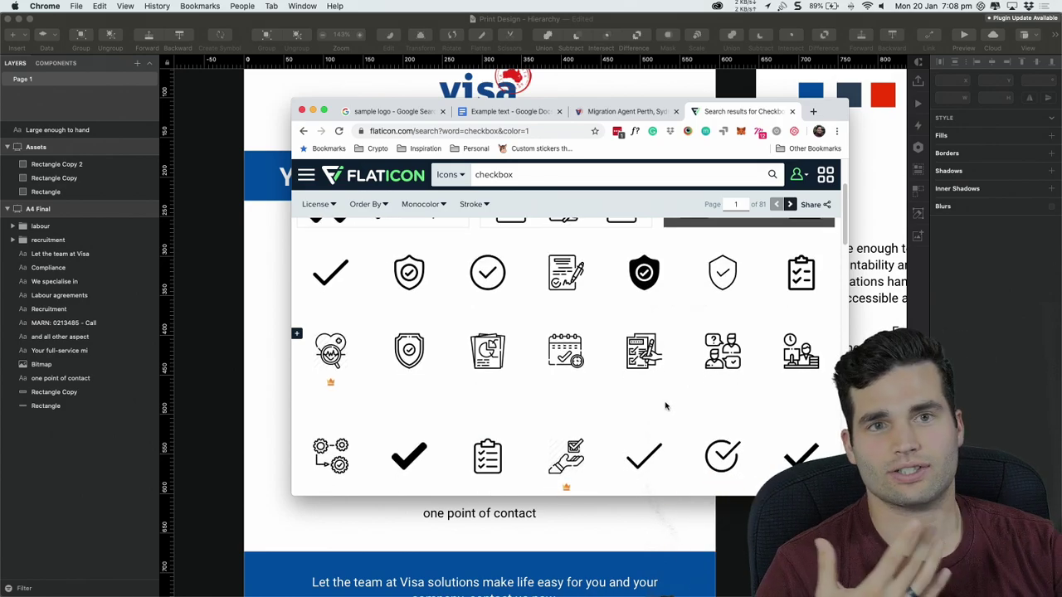
Download the checklist icon with the writing hand as SVG, close the attribution notice, and place checklist.svg on the A4 Final artboard in Sketch
click(671, 357)
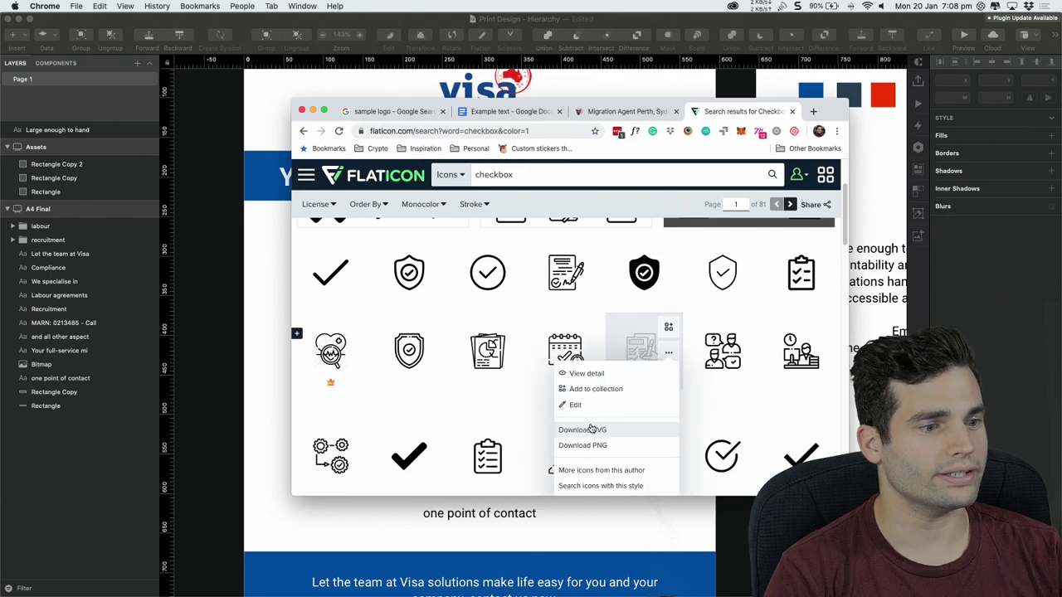
click(622, 431)
click(614, 356)
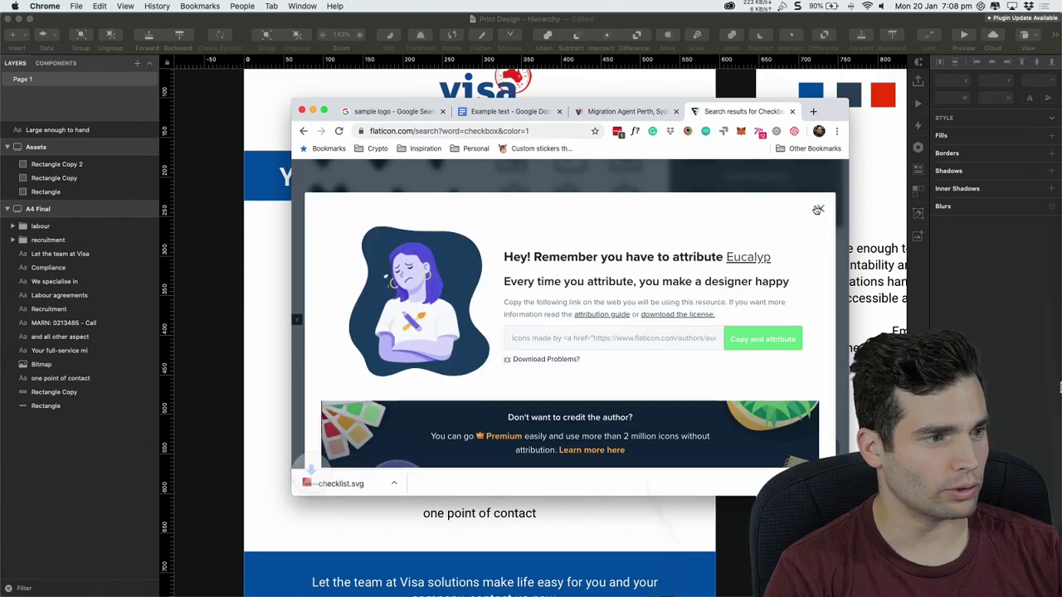
click(820, 209)
drag(353, 484, 280, 526)
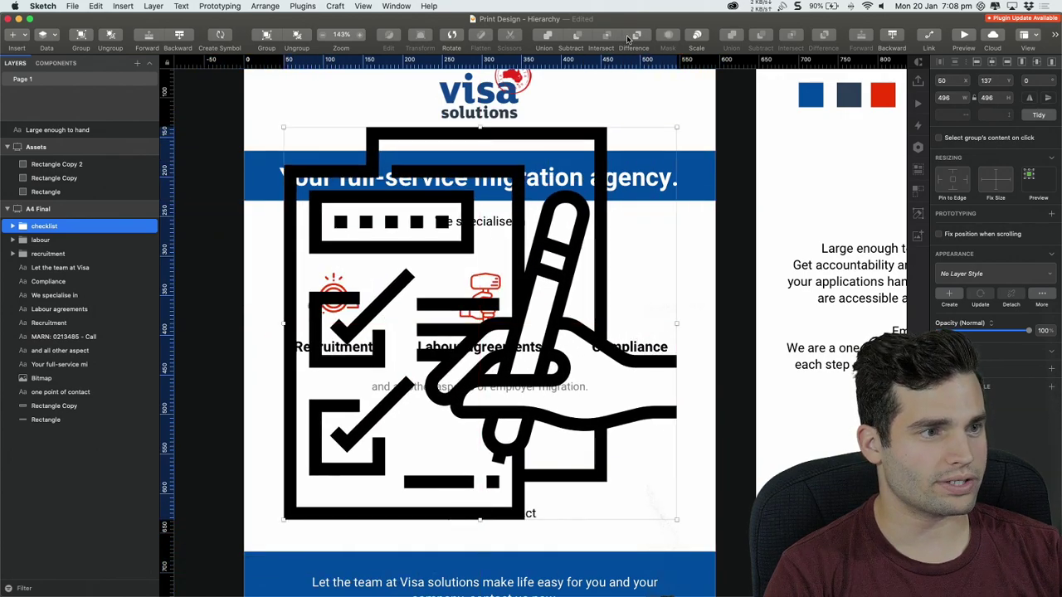
Scale the checklist icon to 64 × 64 px and move it above the Compliance heading, level with the other icons
click(697, 35)
click(554, 111)
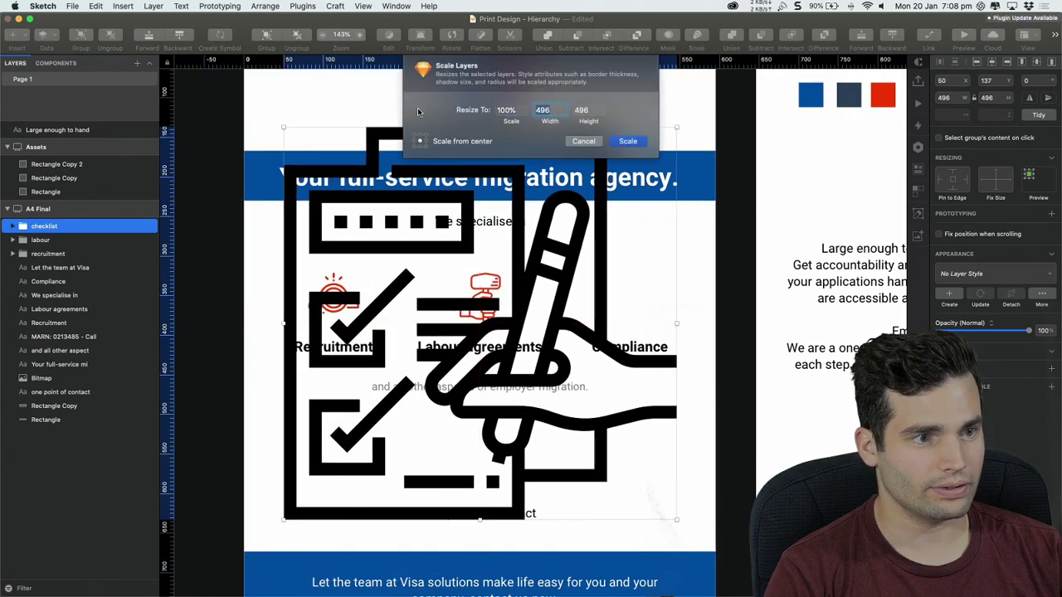
text(64)
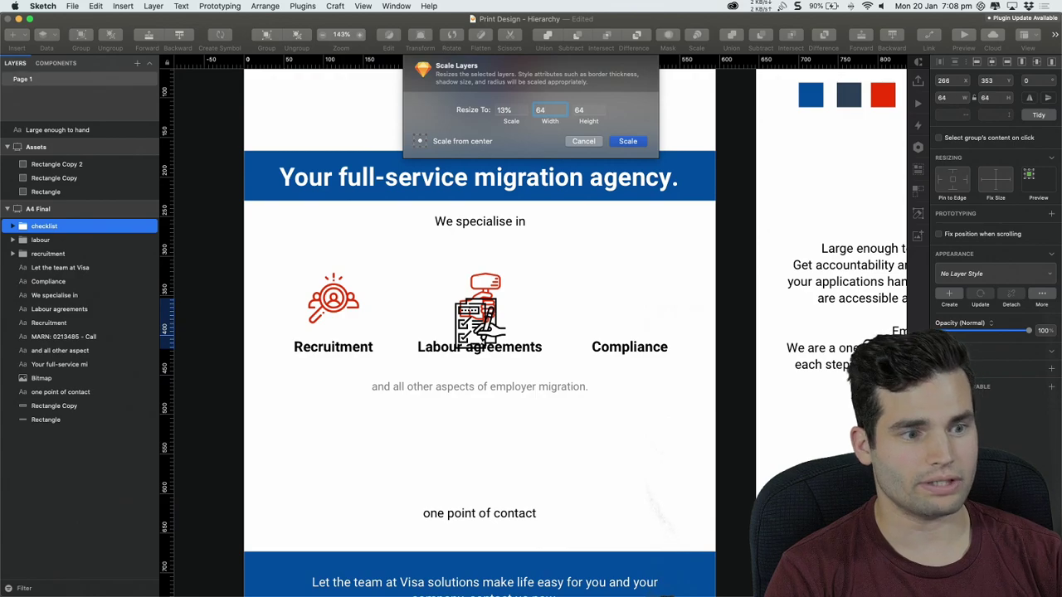
key(BackSpace)
key(BackSpace)
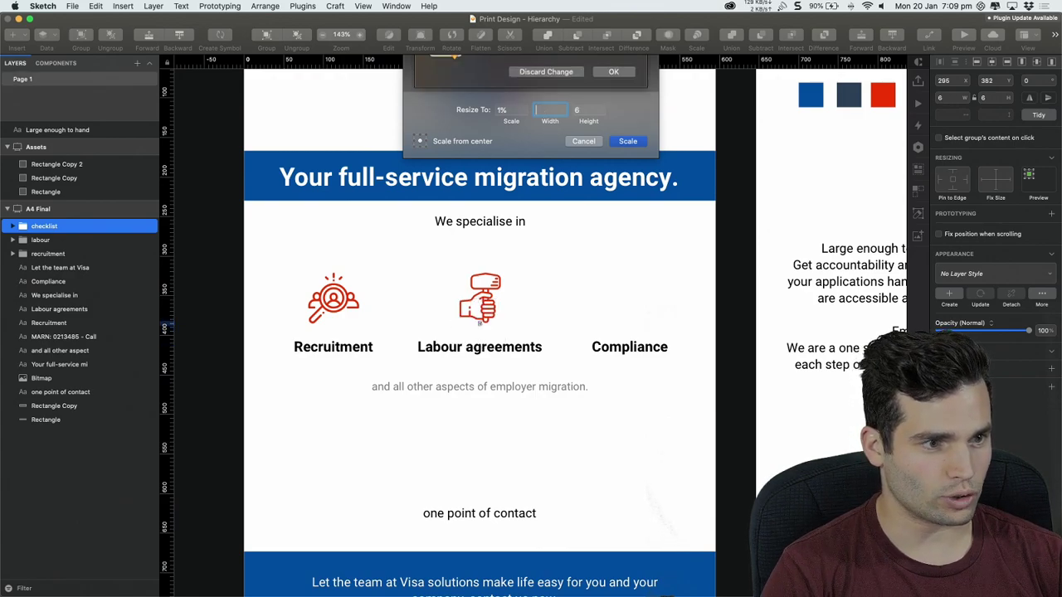
key(Return)
key(Return)
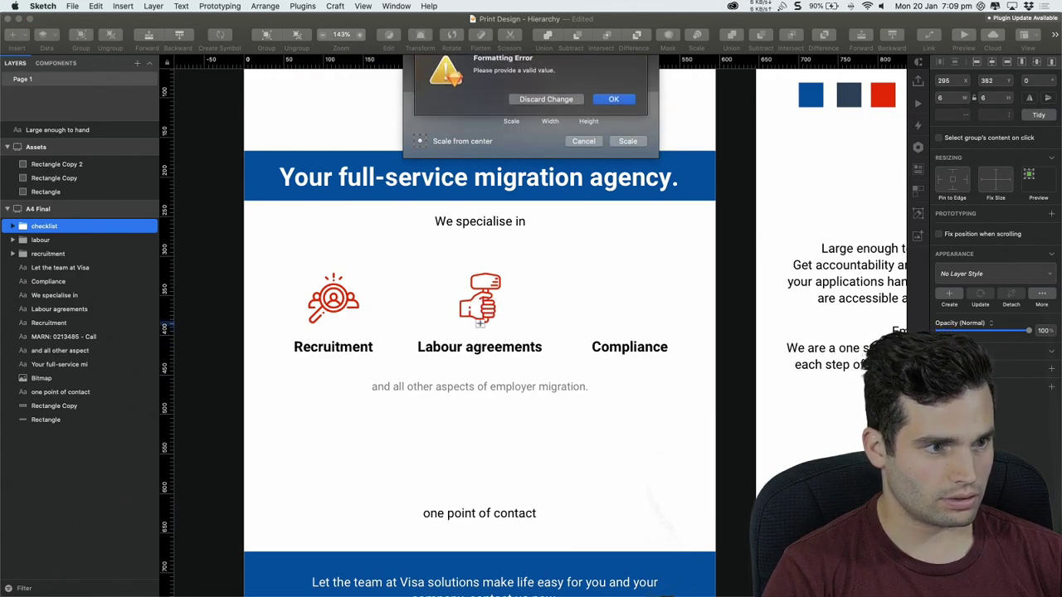
key(Return)
text(1)
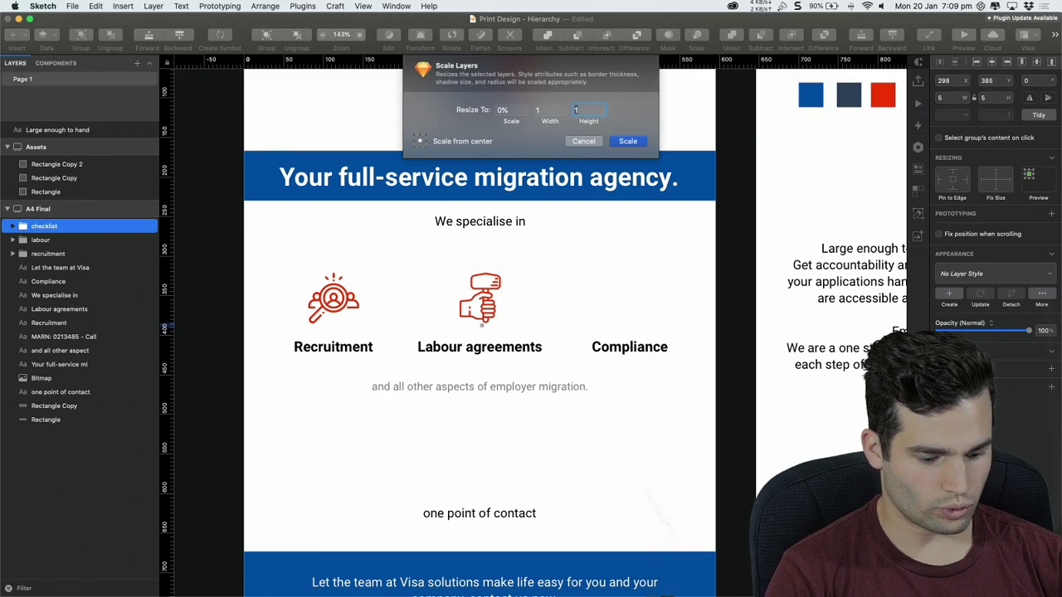
text(64)
key(Return)
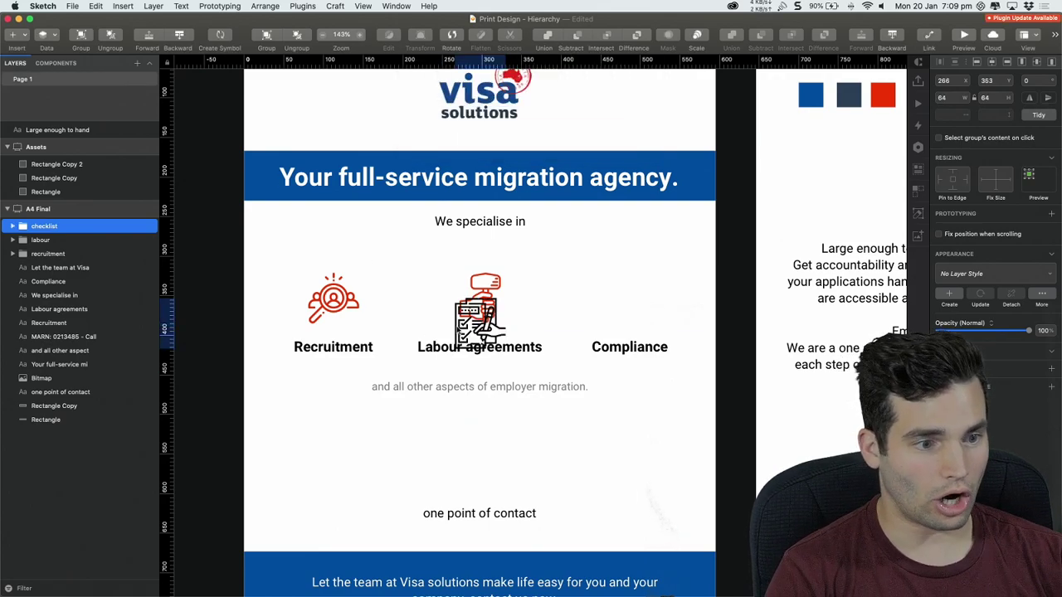
drag(485, 328, 640, 304)
Recolour all shapes of the checklist icon with the red sampled from the Visa Solutions logo
drag(671, 266, 598, 325)
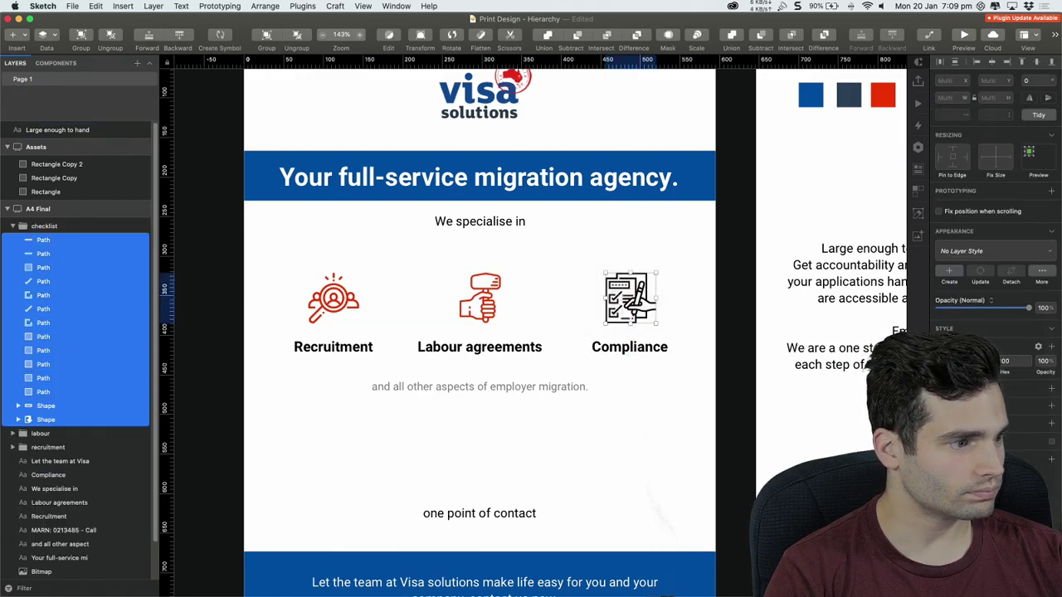
click(959, 362)
key(ctrl+c)
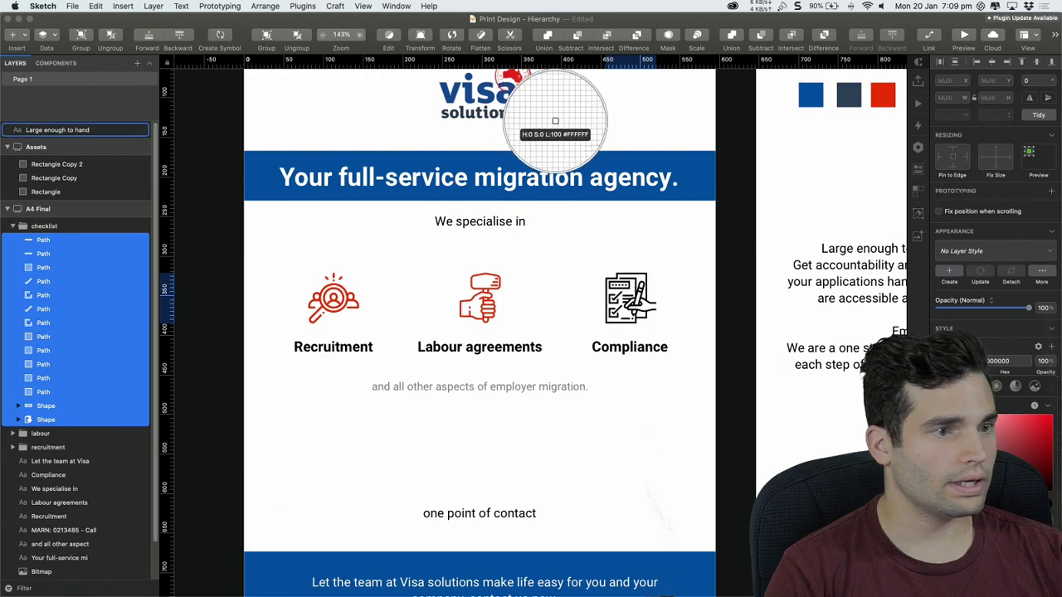
click(512, 75)
scroll(723, 292, up, 5)
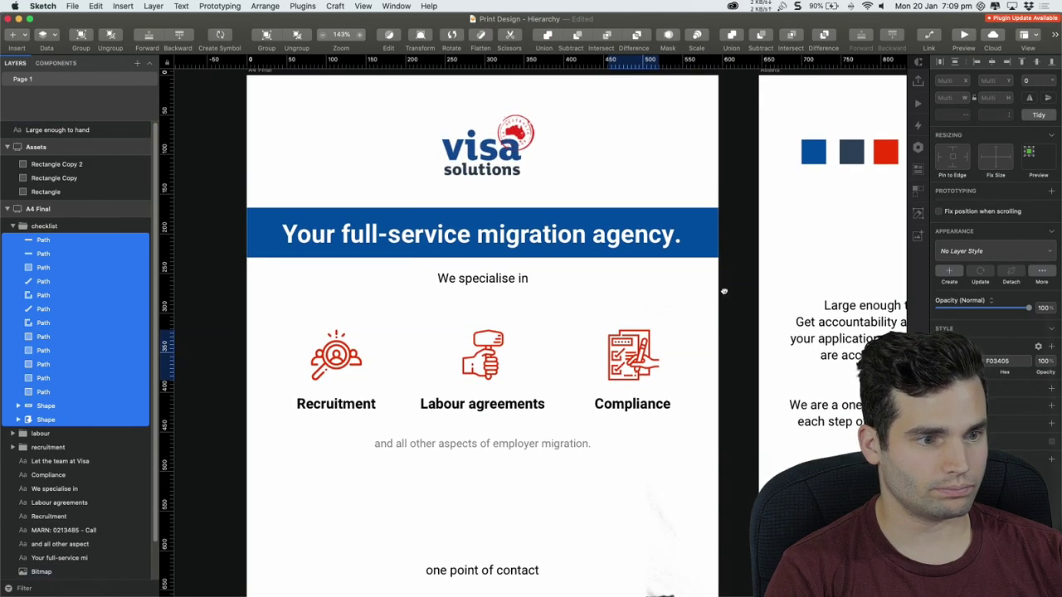
click(627, 363)
click(720, 362)
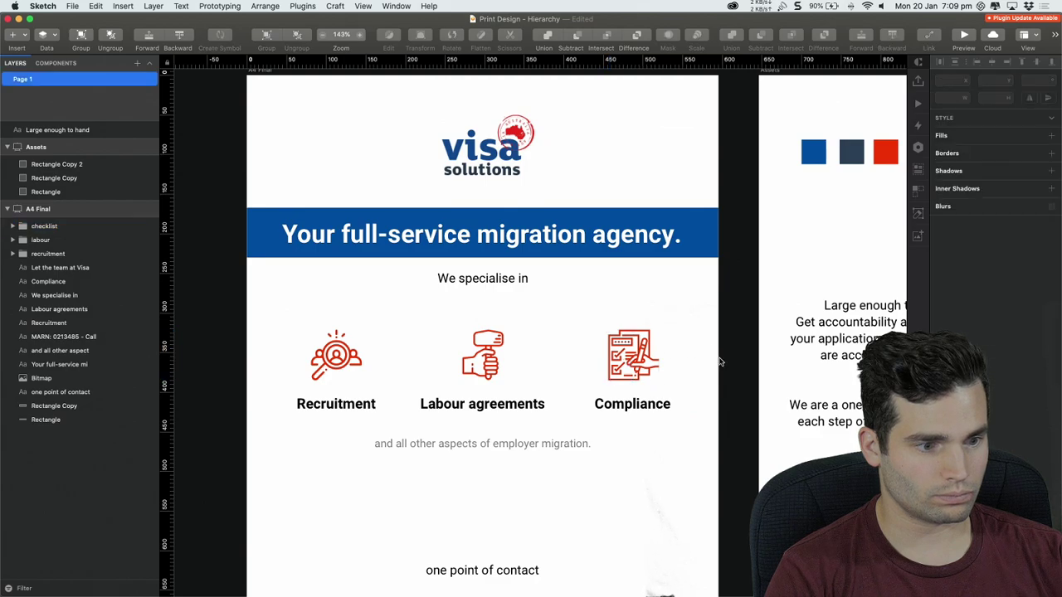
Move the "and all other aspects of employer migration." text up to 16 px below the Labour agreements heading
drag(563, 439, 559, 429)
click(669, 434)
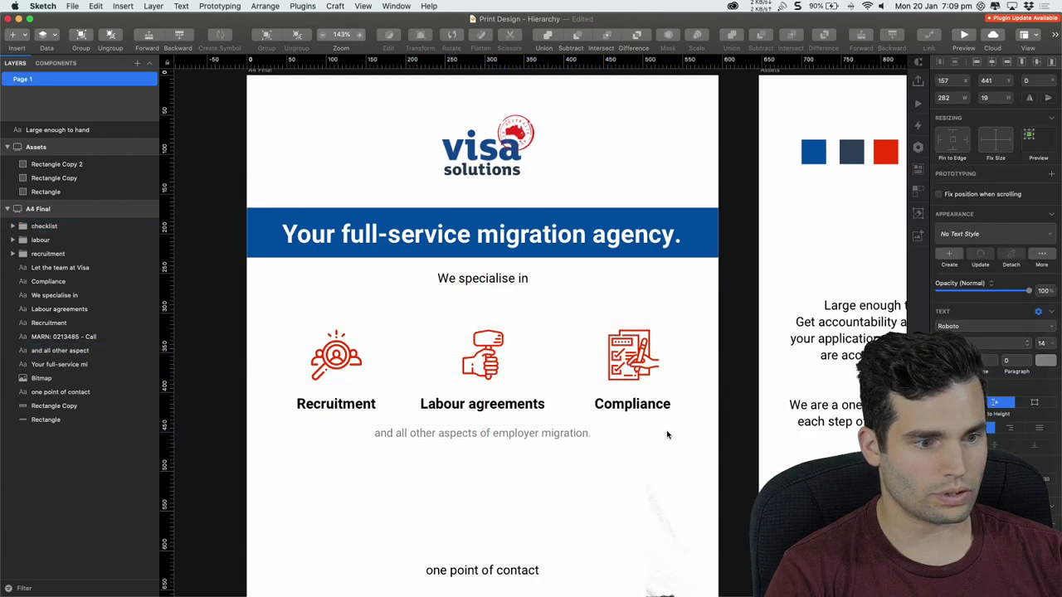
click(548, 429)
click(548, 429)
key(alt)
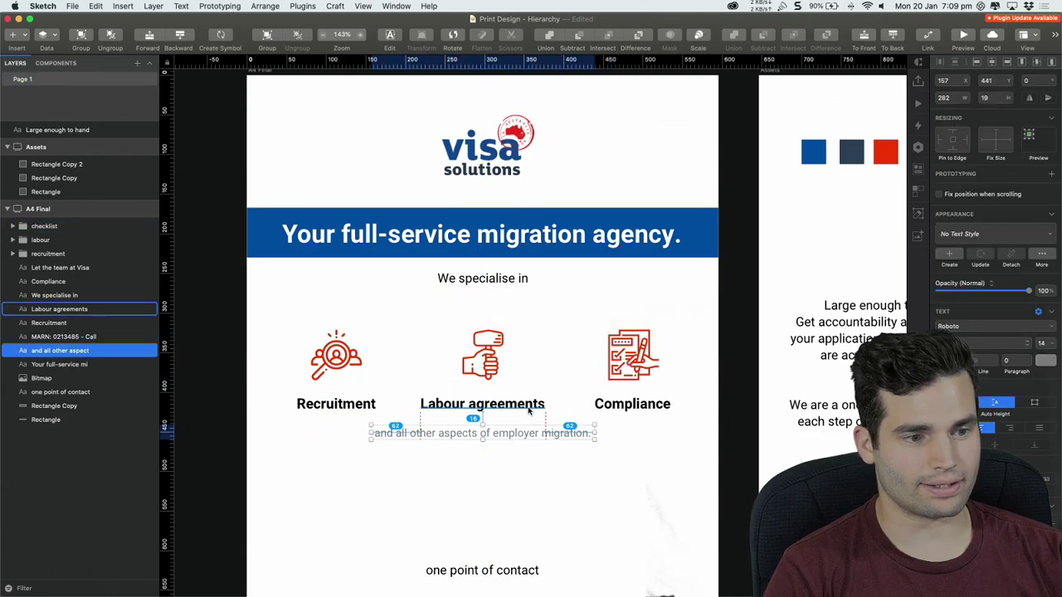
click(534, 417)
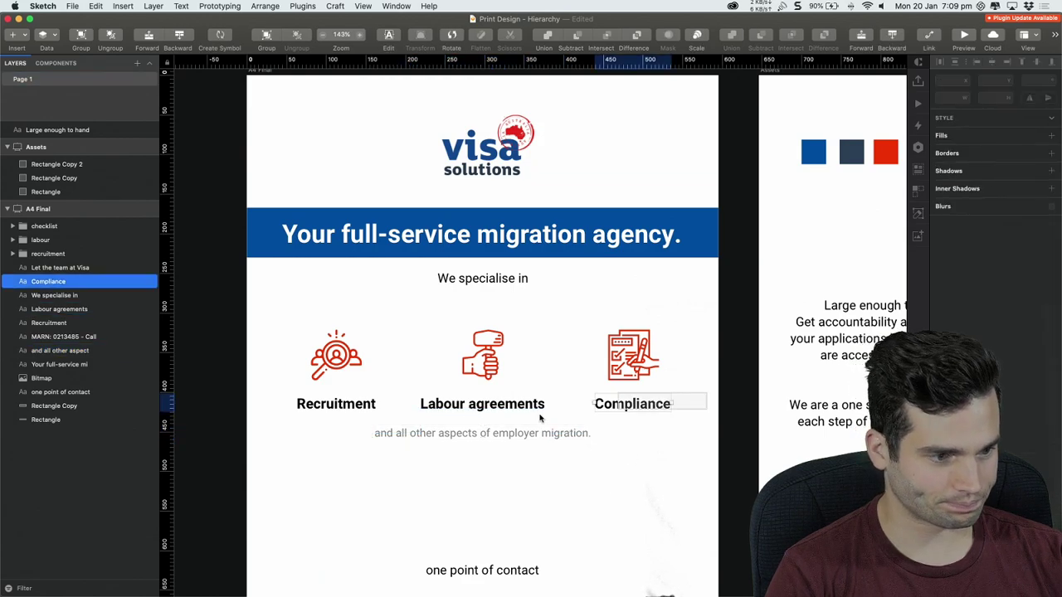
drag(707, 391, 290, 423)
click(353, 442)
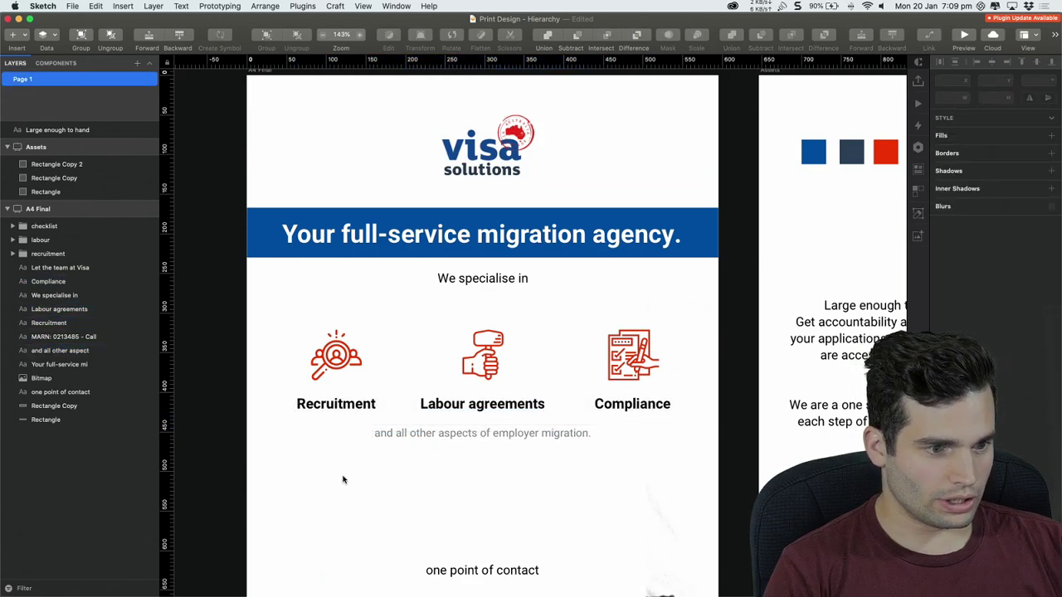
Review the A4 page's visual hierarchy, from the headline banner and "We specialise in" text to the contact text and blue footer
scroll(342, 478, down, 2)
drag(343, 479, 381, 445)
scroll(382, 443, down, 2)
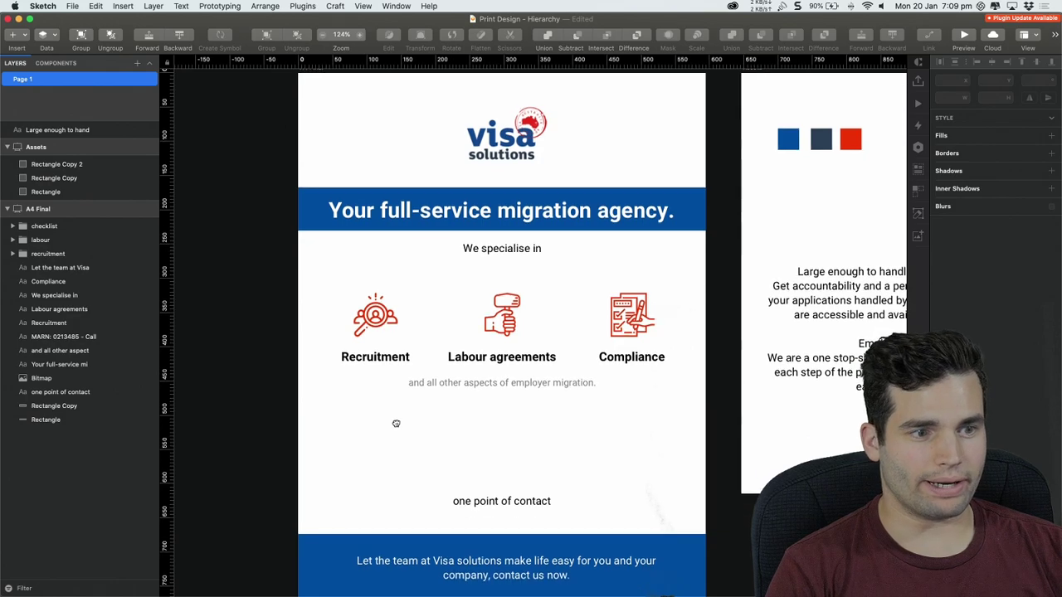
drag(421, 444, 543, 571)
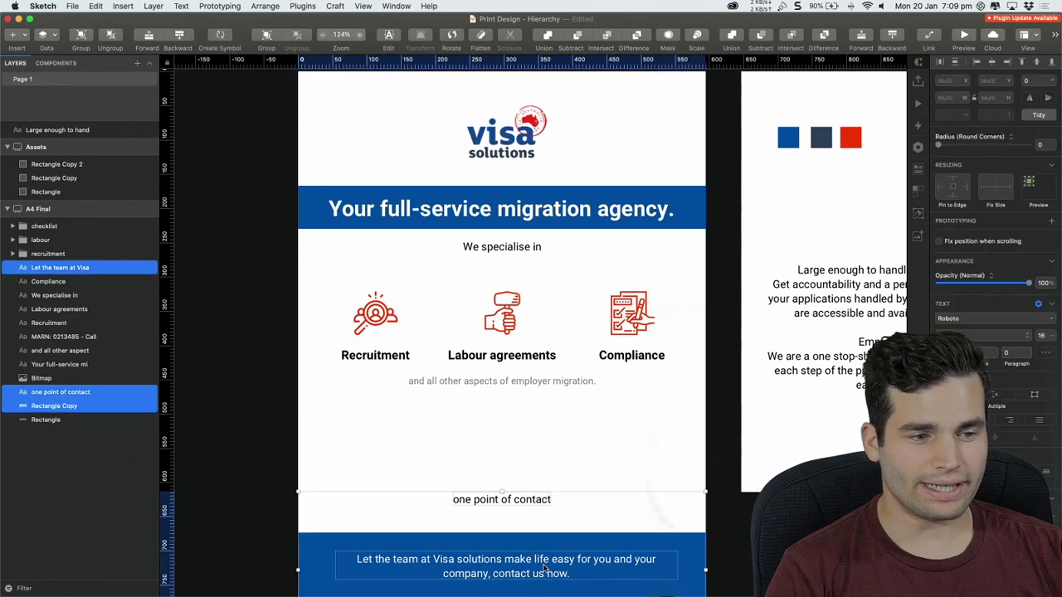
click(302, 325)
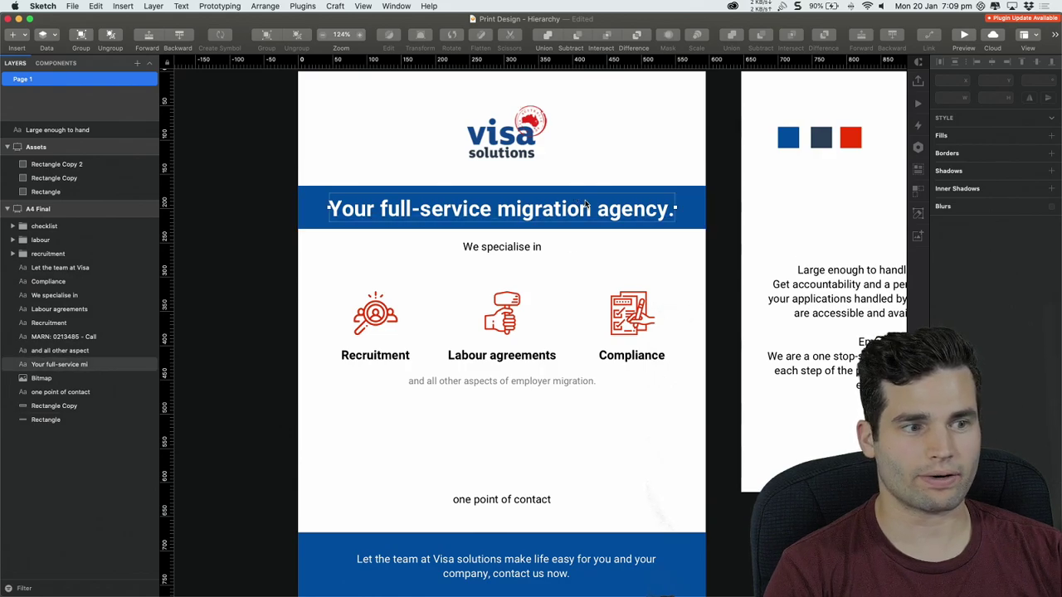
click(669, 209)
double_click(669, 210)
click(673, 268)
double_click(671, 210)
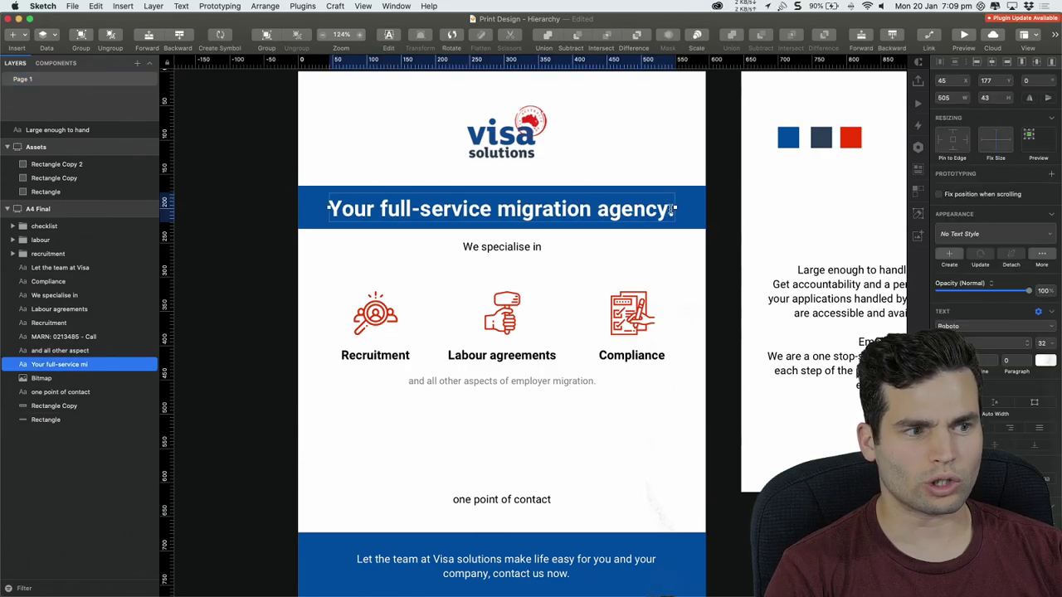
click(669, 287)
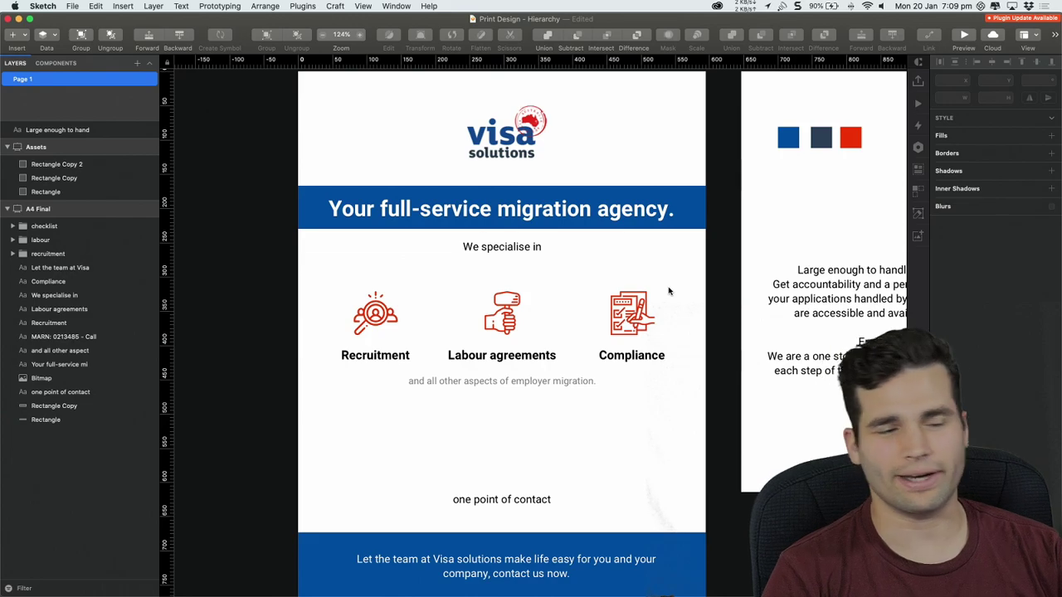
click(501, 249)
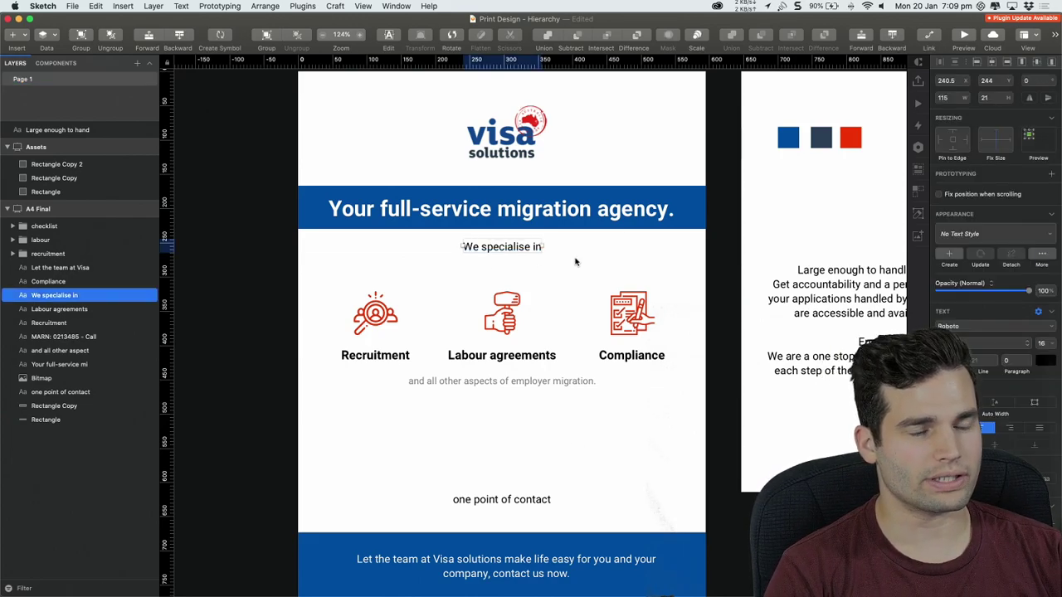
click(581, 452)
scroll(582, 444, down, 2)
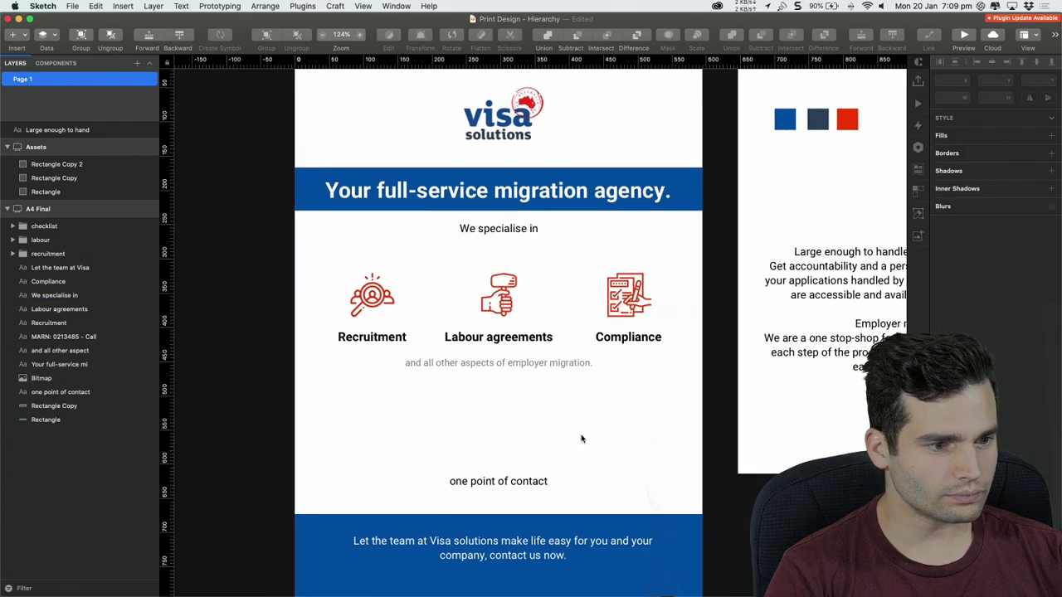
scroll(581, 431, right, 1)
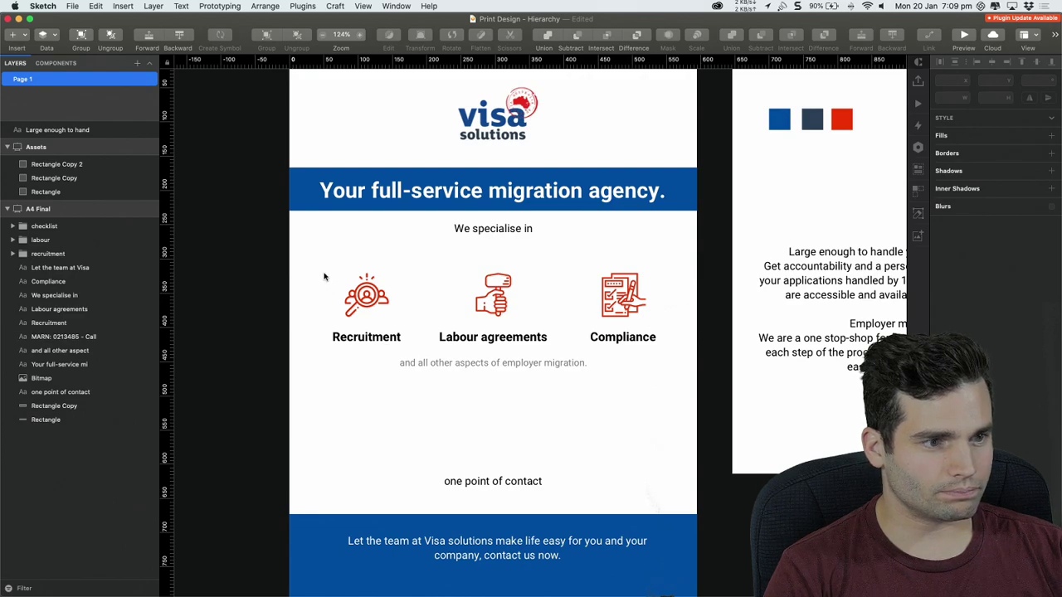
scroll(324, 277, right, 2)
drag(313, 274, 319, 273)
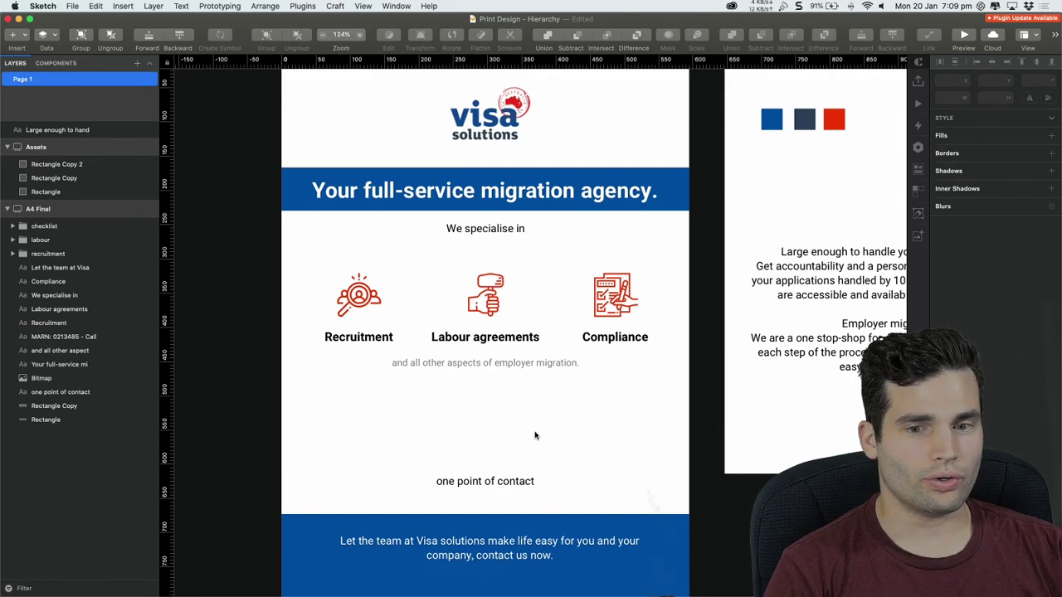
Switch to Chrome and search Flaticon for "user" icons
key(super+Tab)
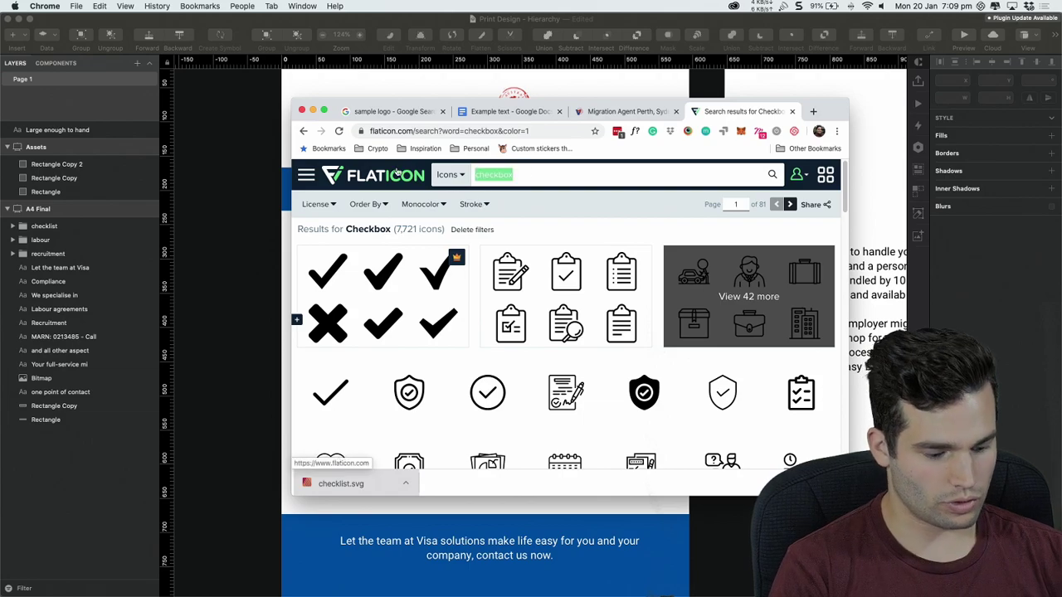
text(one poi)
key(BackSpace)
key(BackSpace)
key(BackSpace)
key(BackSpace)
key(BackSpace)
key(BackSpace)
key(BackSpace)
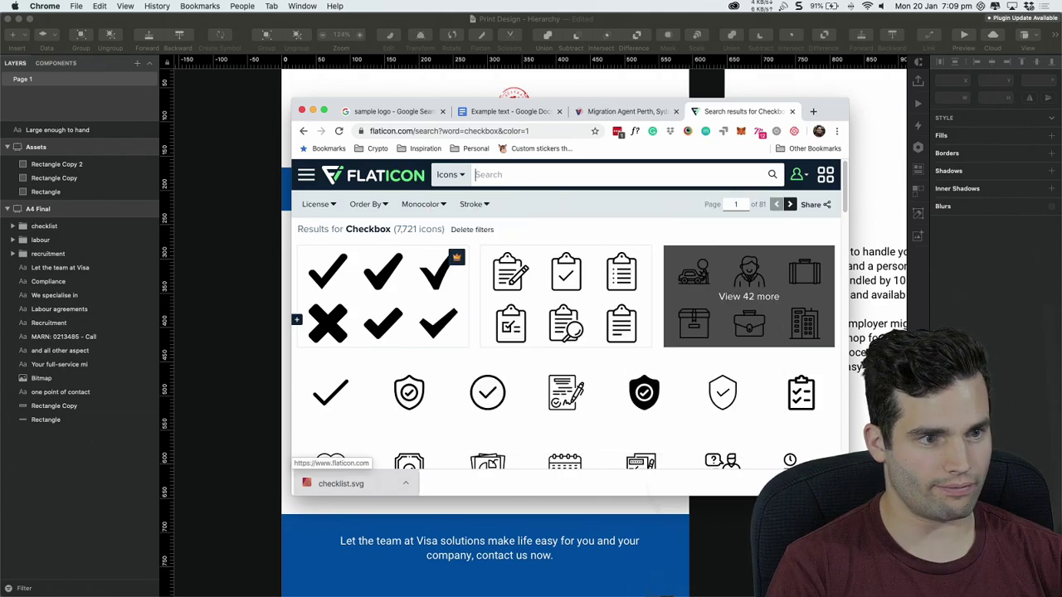
text(user)
key(Return)
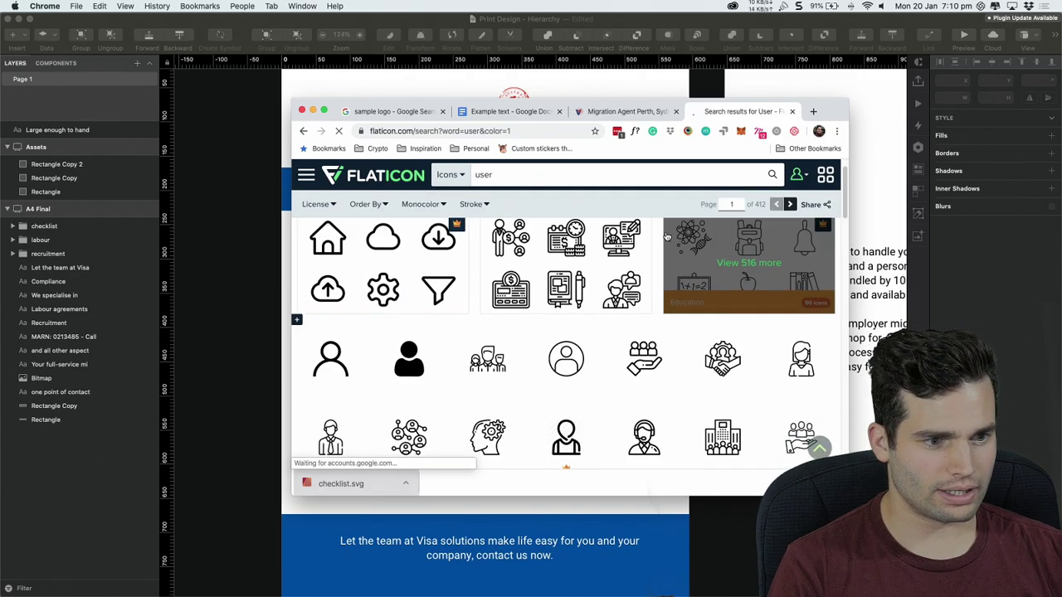
Look through the first page of user icons for a line icon that suits the "one point of contact" text
scroll(668, 242, down, 2)
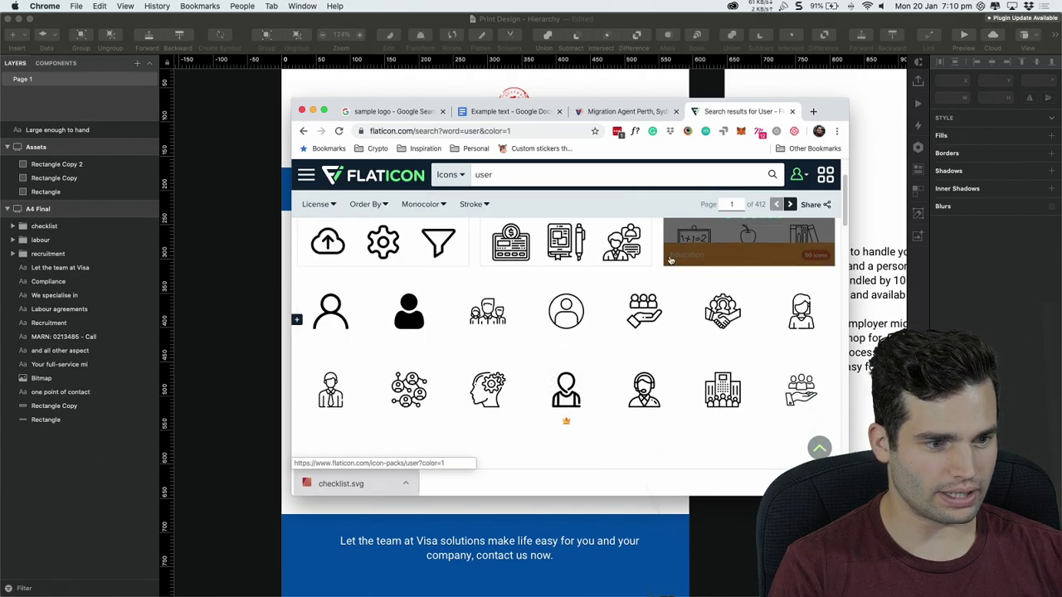
scroll(655, 271, down, 3)
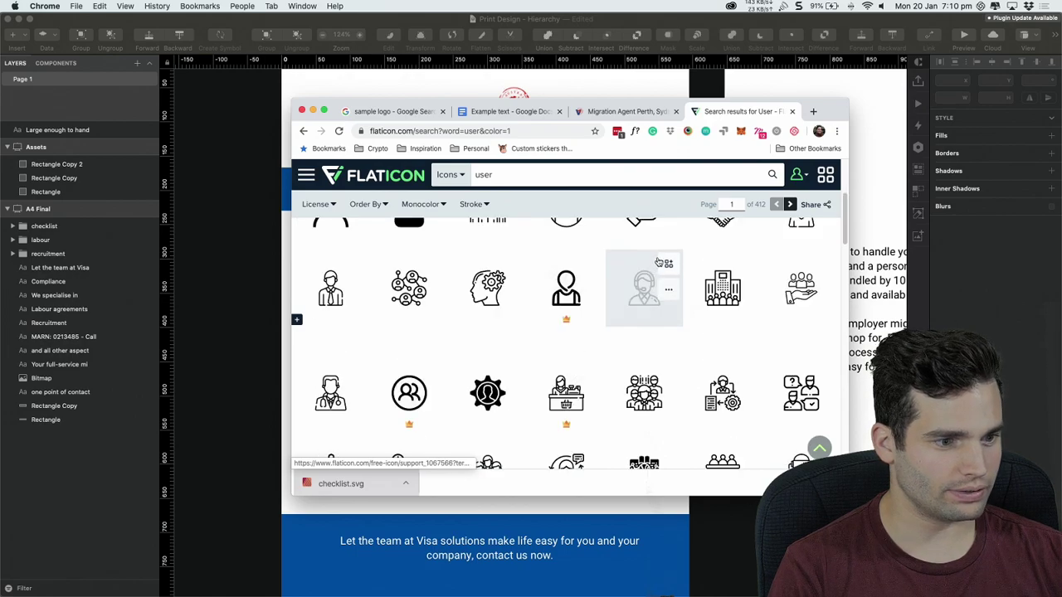
scroll(654, 271, down, 2)
scroll(668, 257, down, 1)
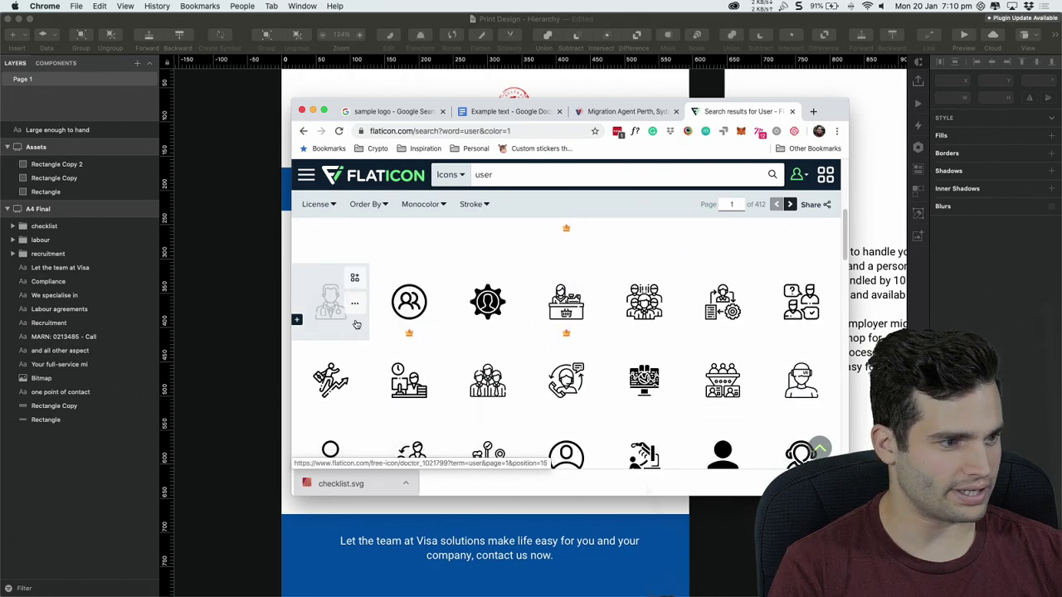
scroll(723, 256, down, 2)
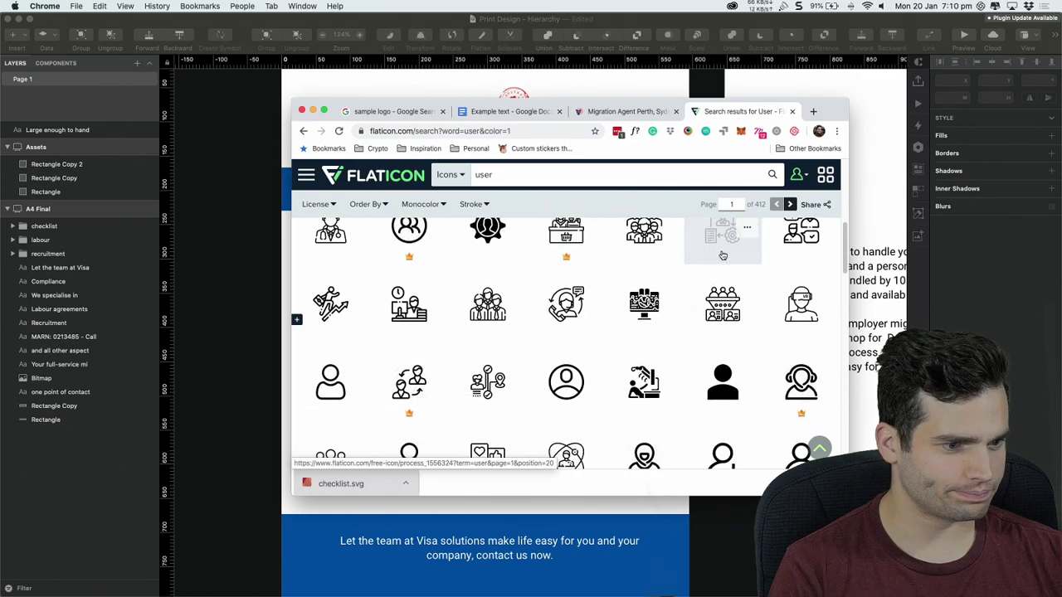
scroll(723, 256, down, 4)
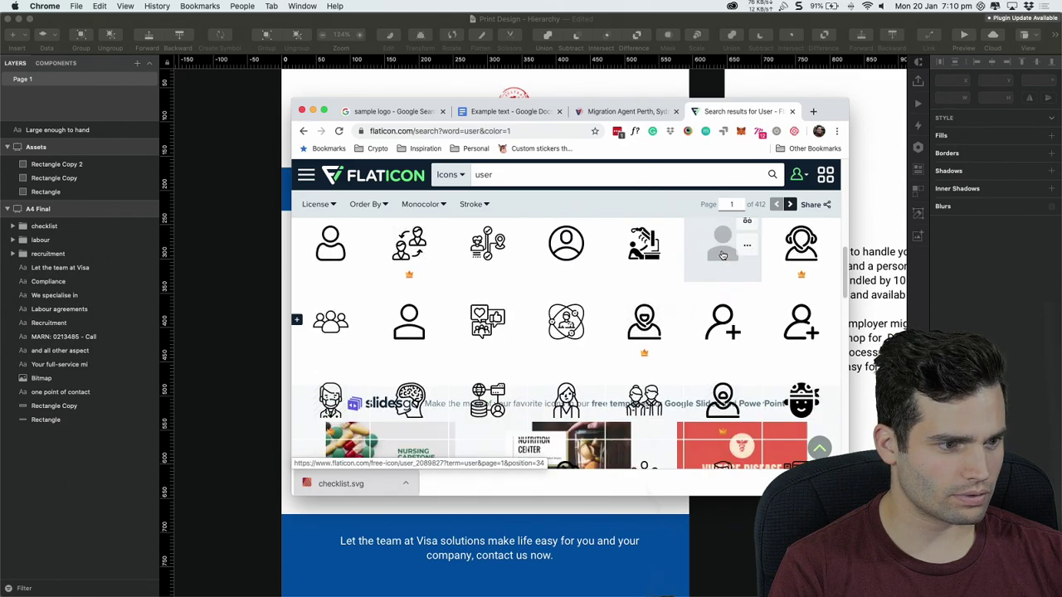
scroll(723, 256, down, 6)
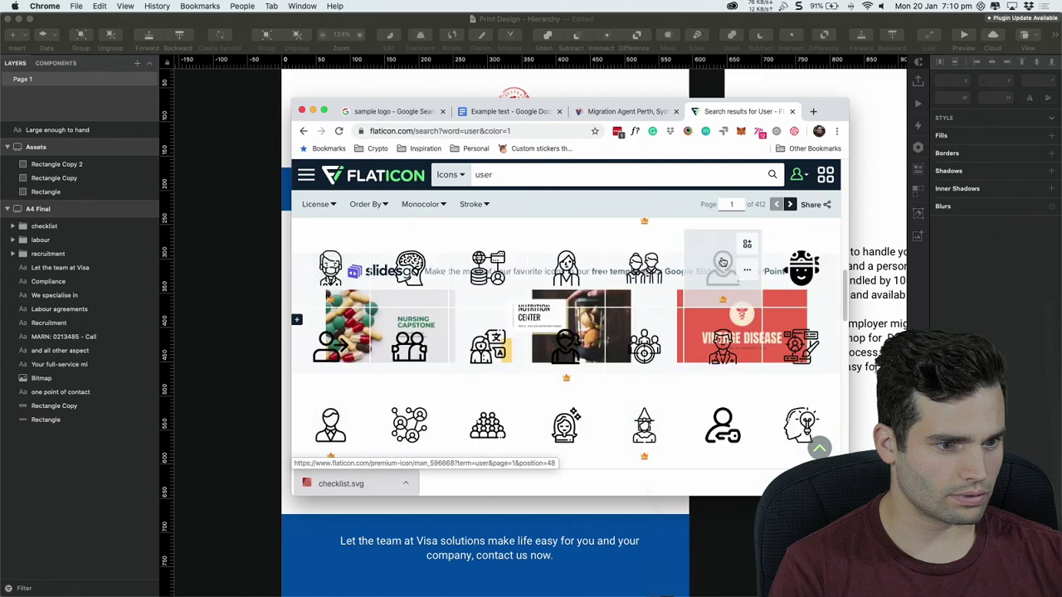
scroll(723, 262, down, 1)
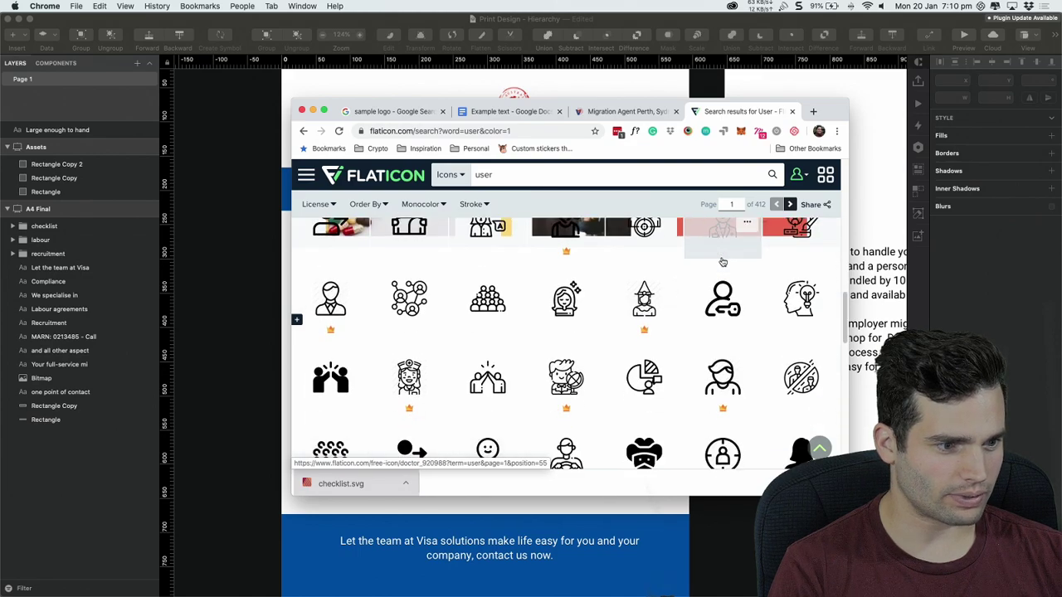
scroll(719, 257, down, 2)
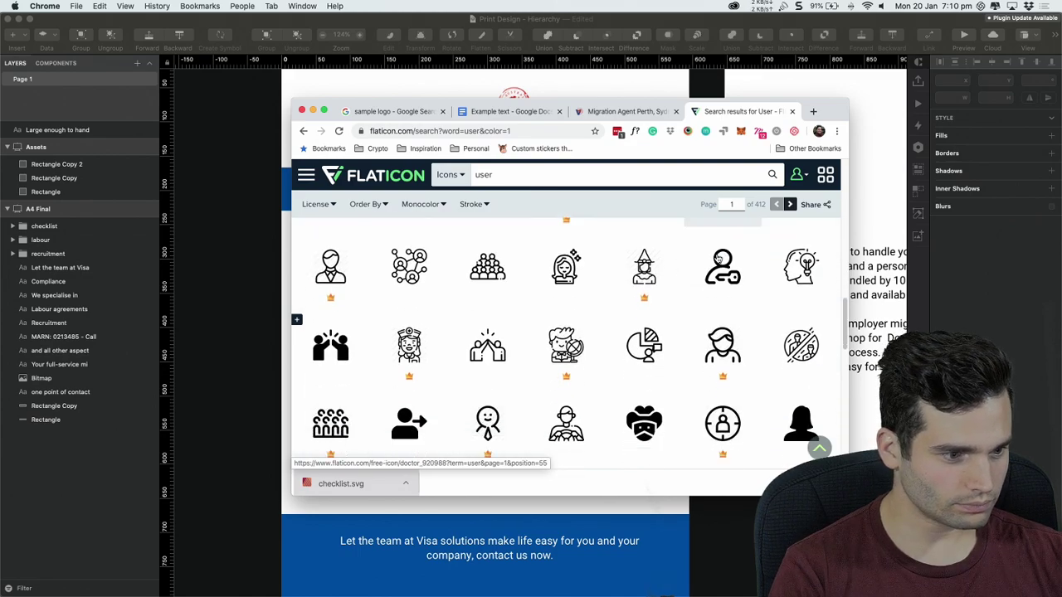
scroll(677, 290, down, 2)
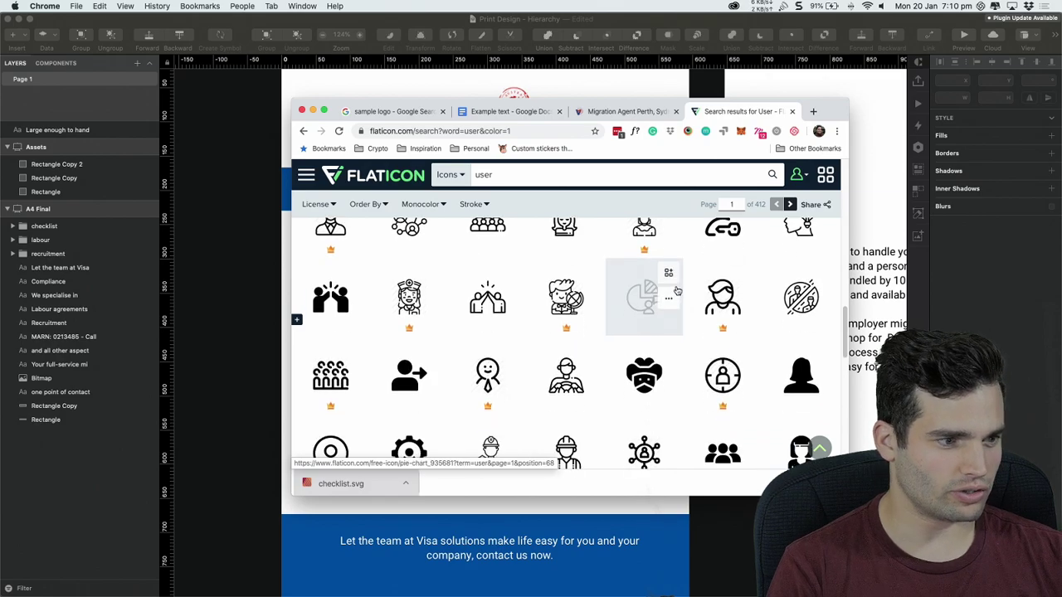
scroll(677, 290, down, 3)
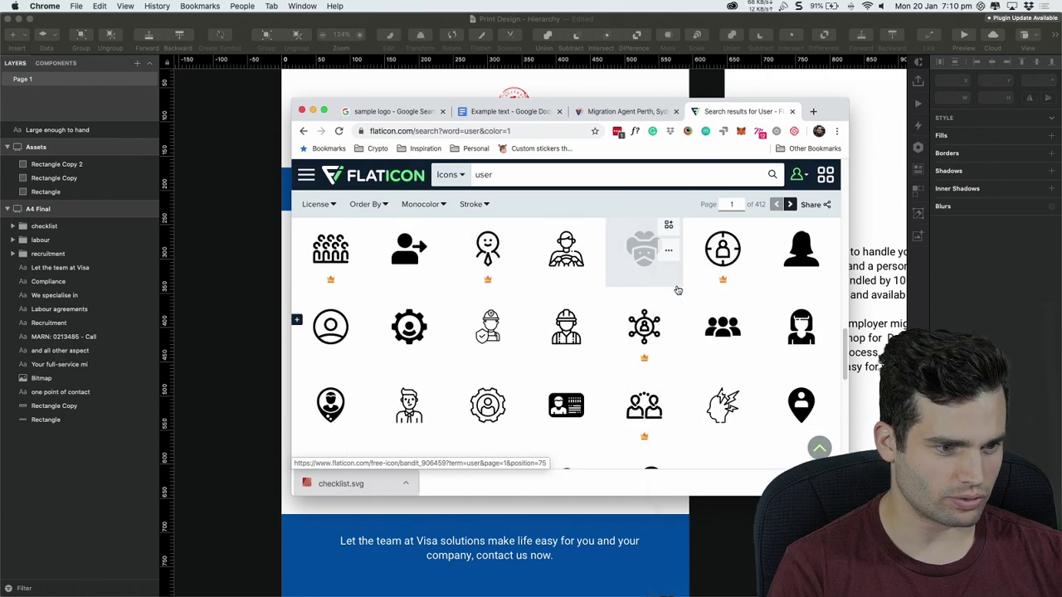
scroll(677, 289, down, 2)
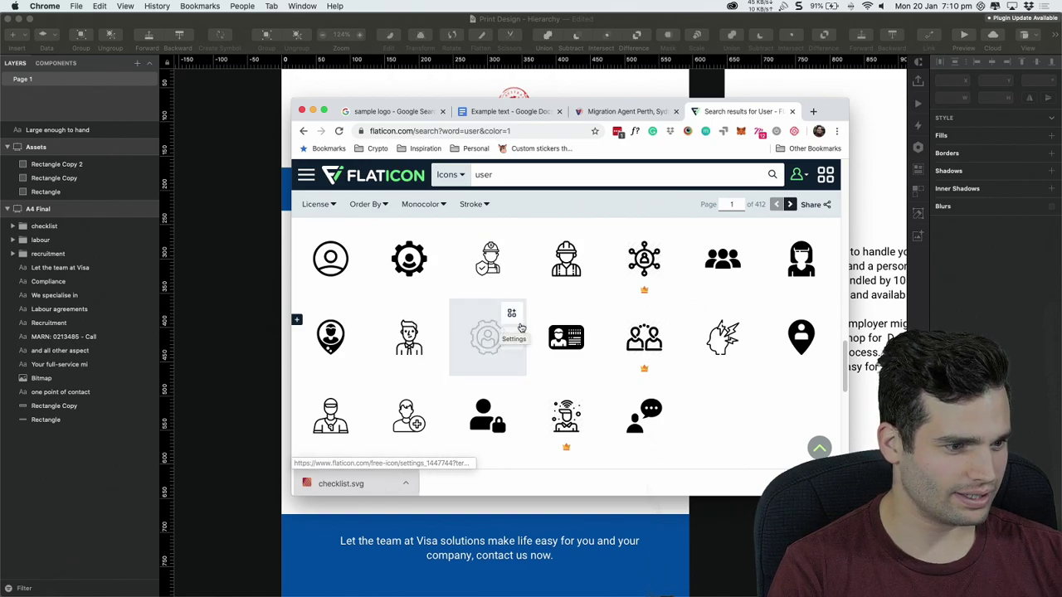
scroll(523, 330, down, 5)
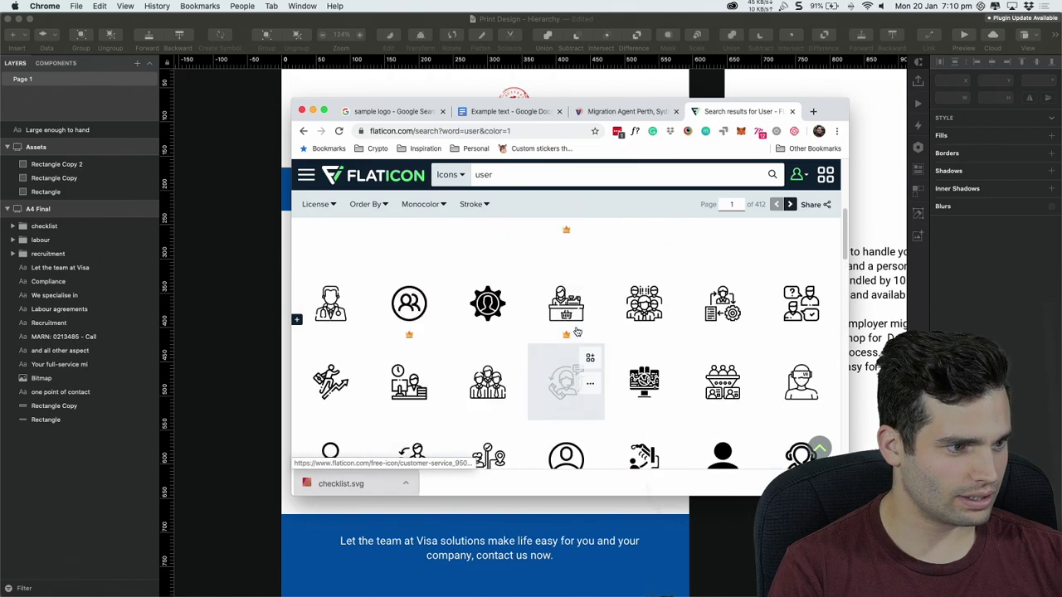
scroll(669, 266, up, 1)
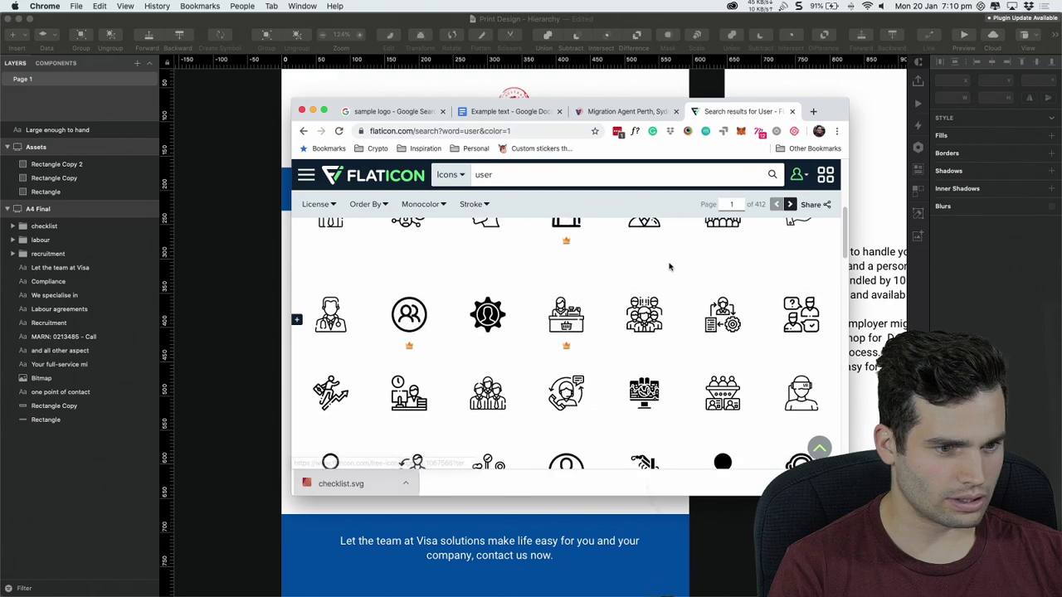
scroll(670, 266, up, 5)
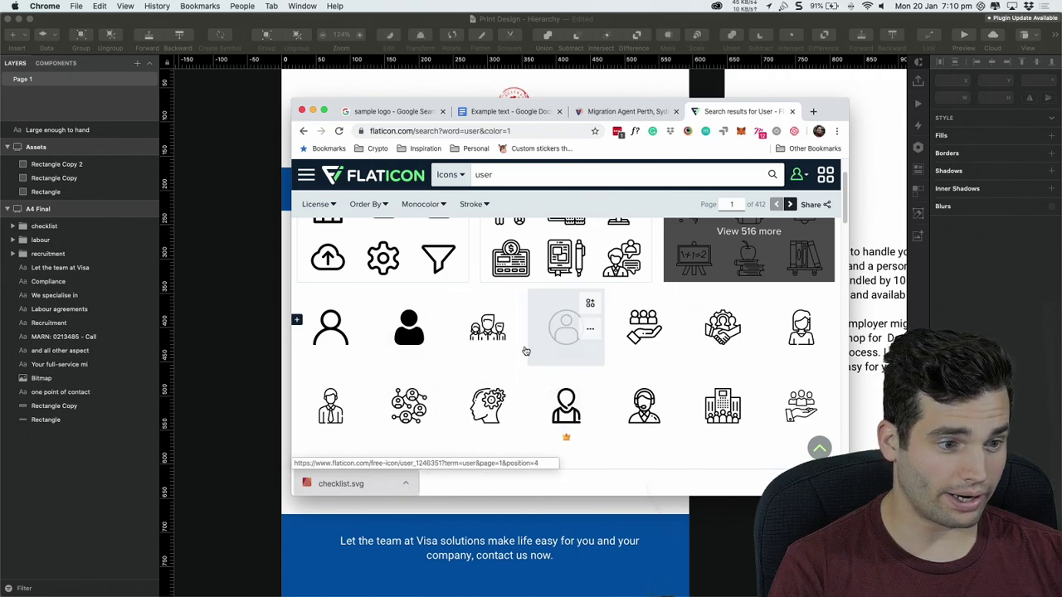
Download the three-person team icon as an SVG and place it centred horizontally on the A4 page in Sketch
click(513, 330)
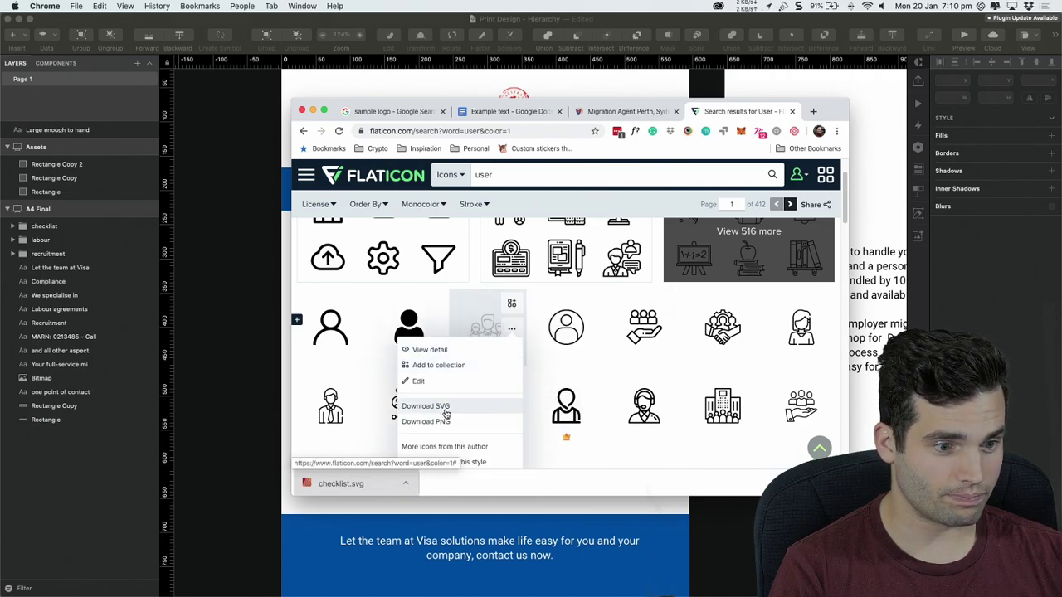
click(445, 413)
click(604, 381)
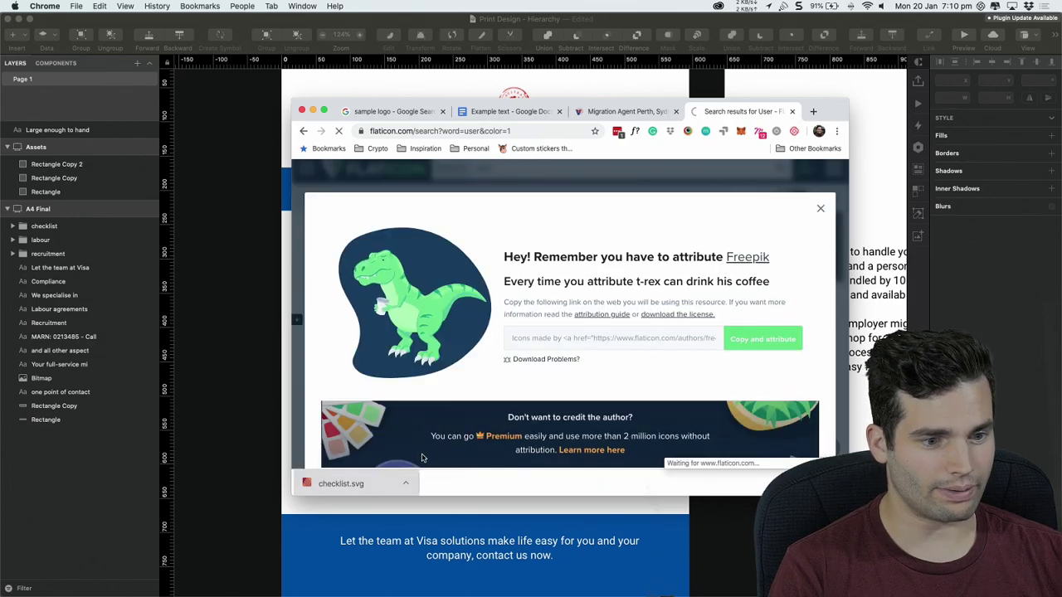
drag(238, 398, 235, 248)
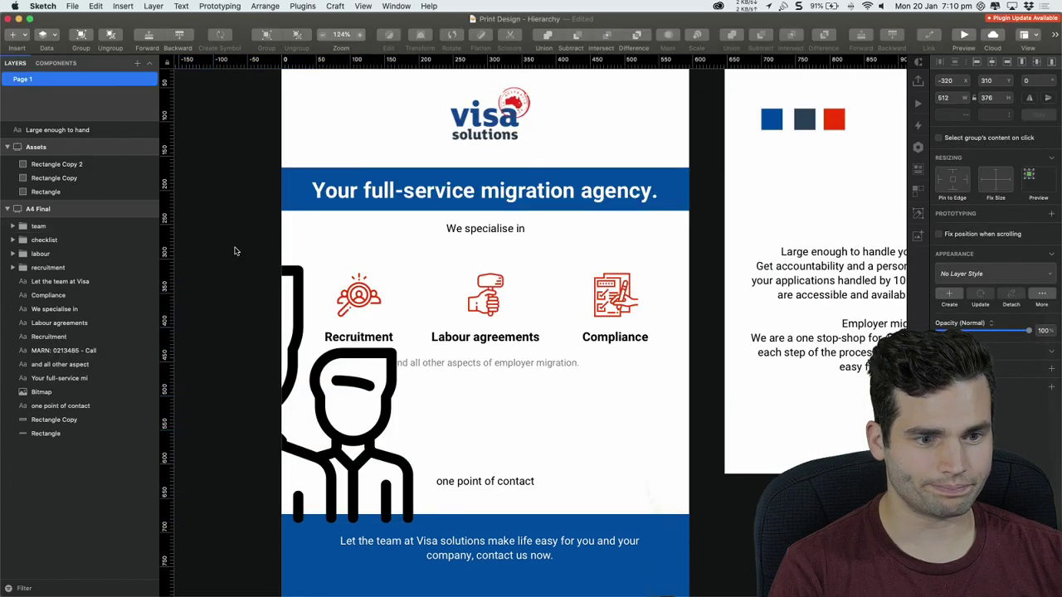
drag(619, 338, 621, 341)
Scale the team icon to 64 px wide and move it 56 px below the "and all other aspects of employer migration." text
click(697, 38)
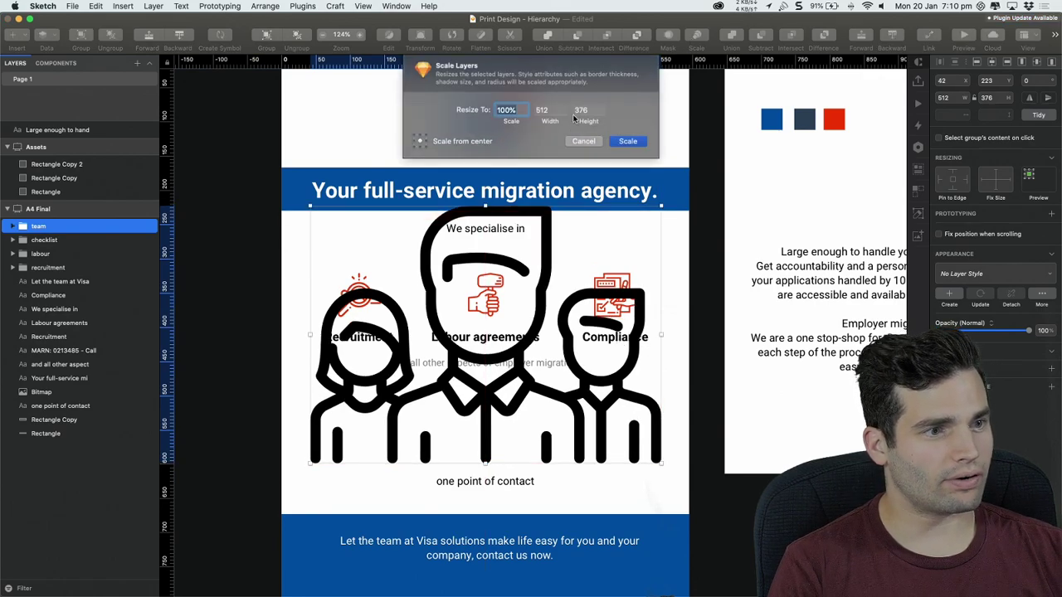
text(64)
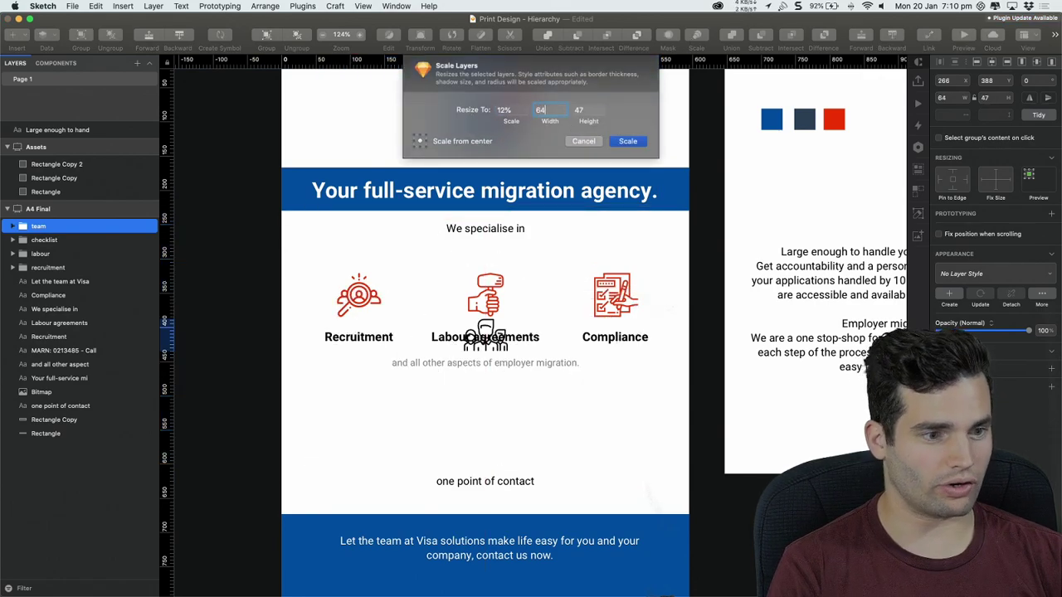
key(Return)
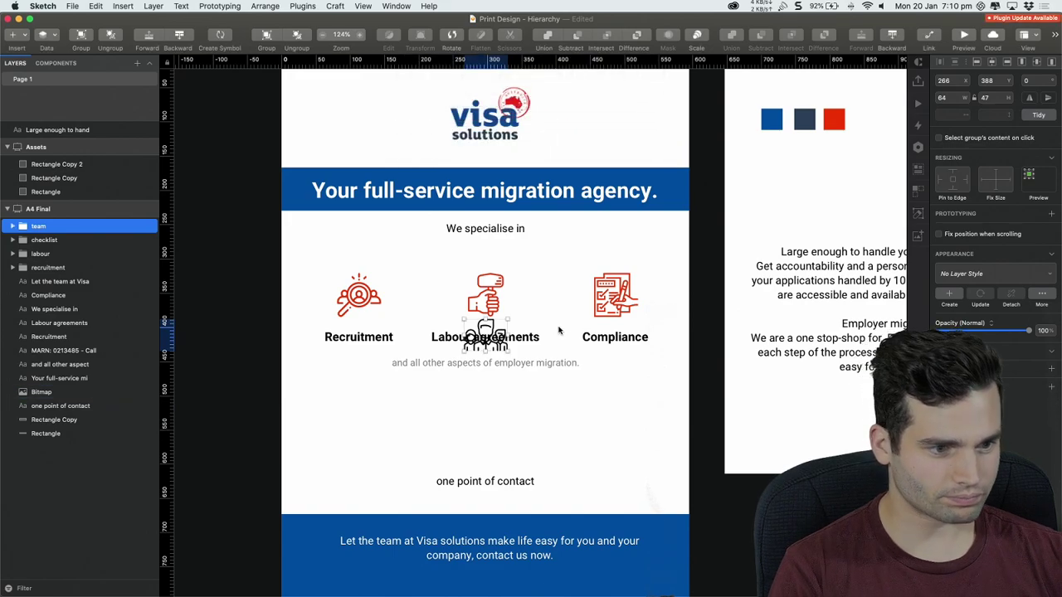
drag(494, 340, 501, 424)
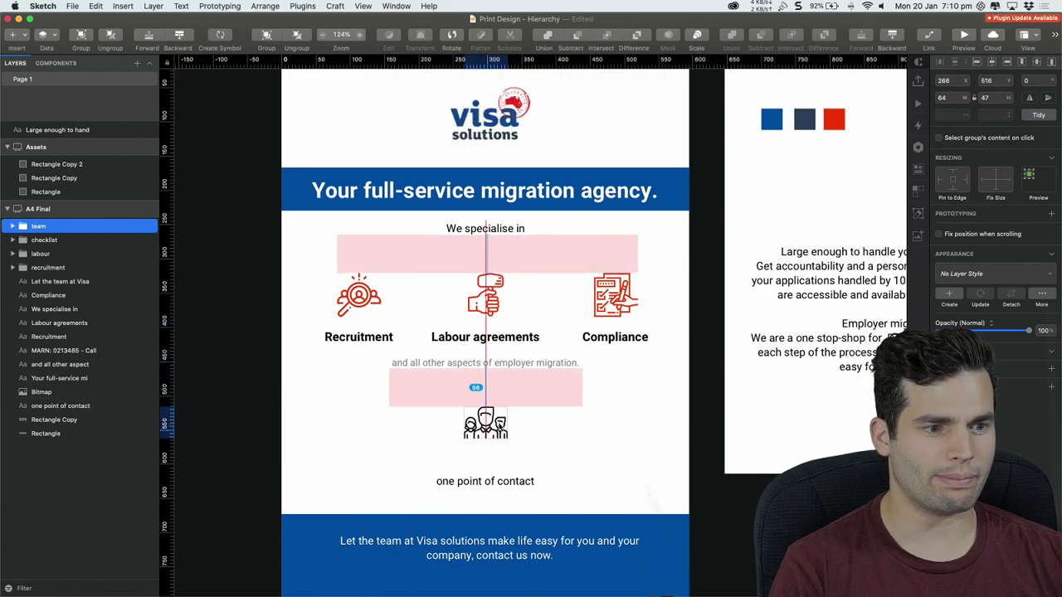
click(541, 434)
scroll(541, 434, up, 10)
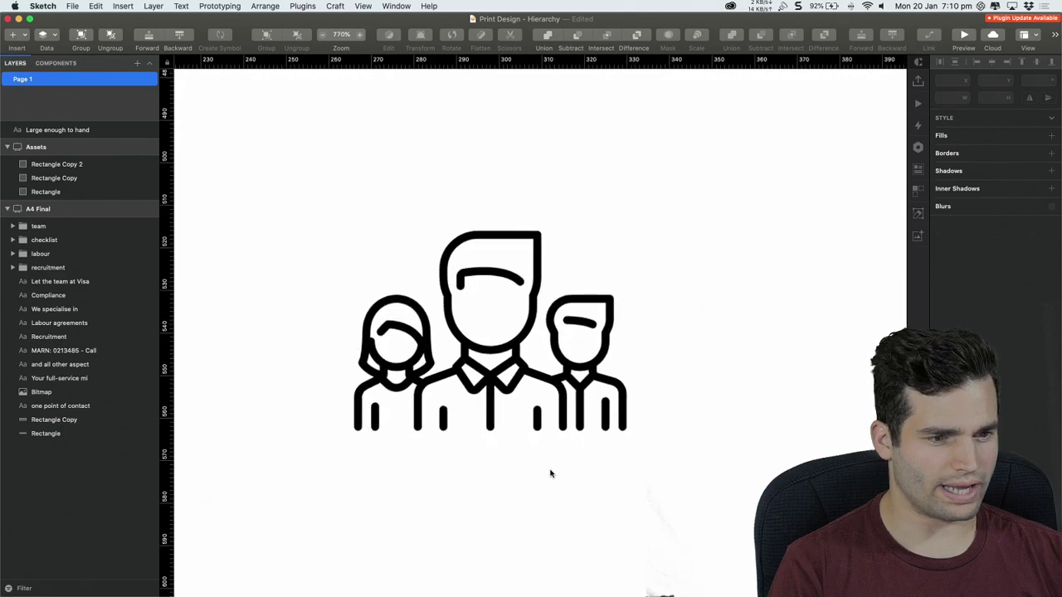
scroll(550, 474, up, 3)
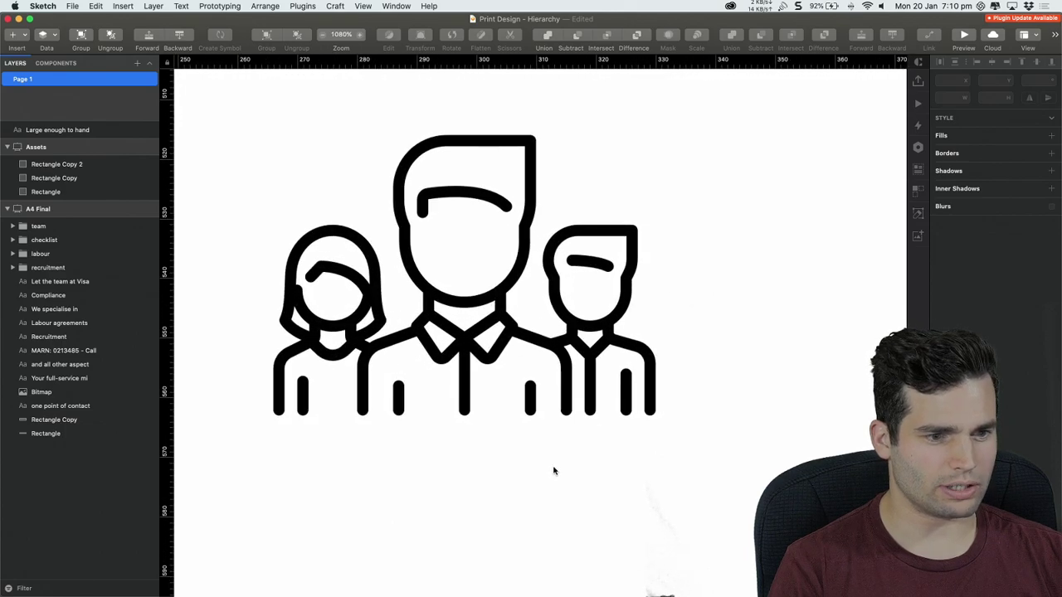
click(364, 316)
click(403, 312)
scroll(389, 349, down, 3)
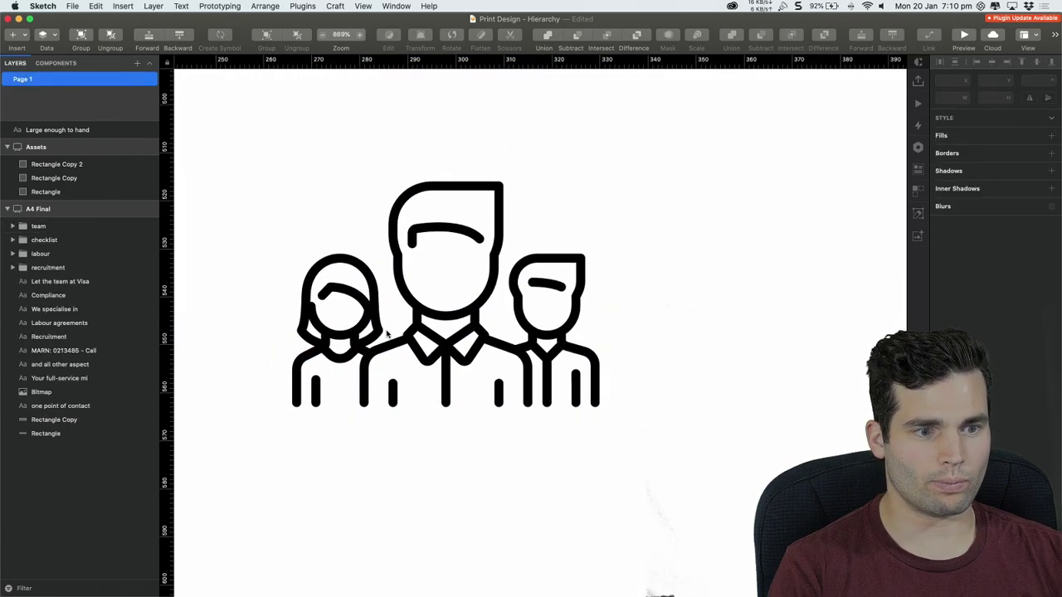
scroll(386, 340, up, 8)
click(15, 39)
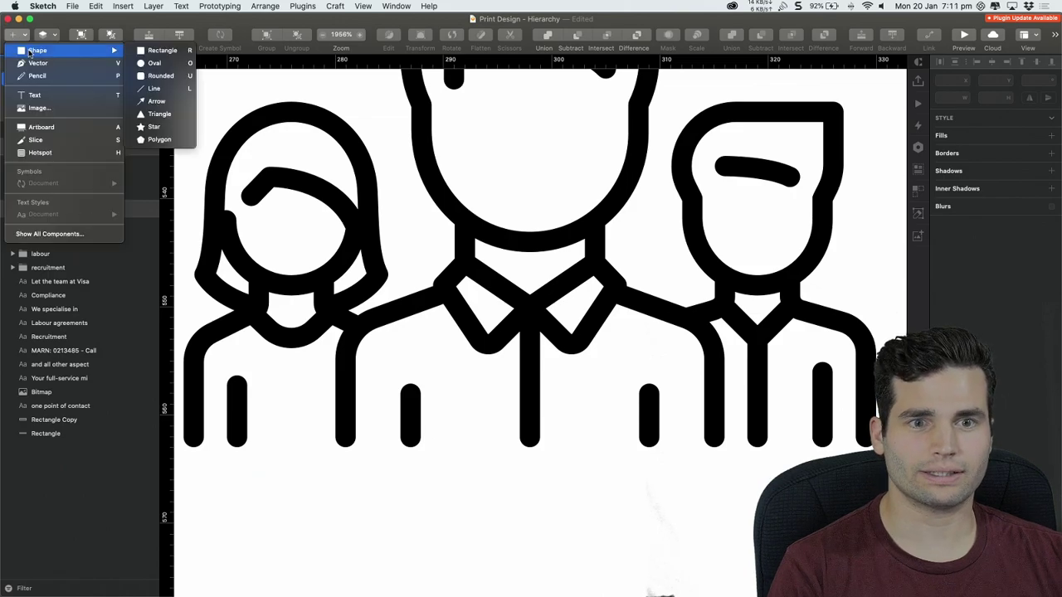
click(46, 74)
scroll(341, 305, up, 3)
scroll(341, 305, up, 5)
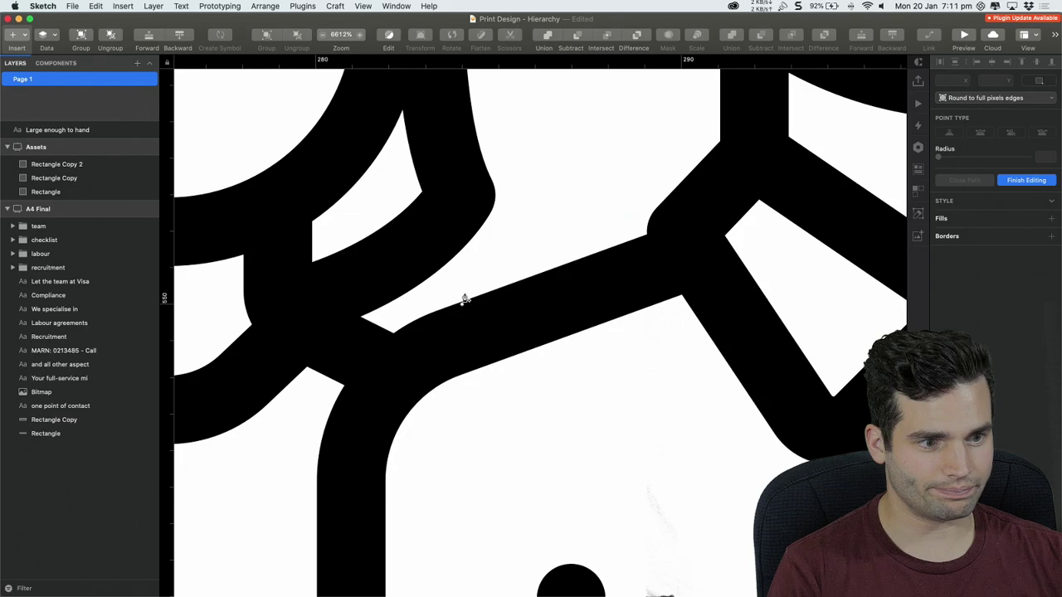
scroll(484, 293, down, 15)
key(Escape)
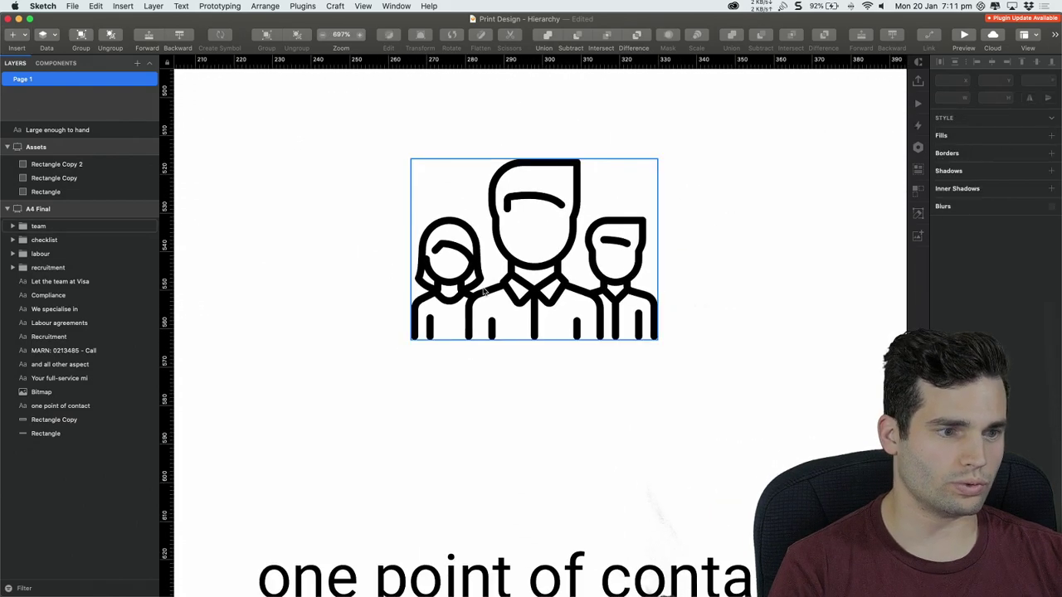
scroll(705, 297, down, 5)
scroll(705, 297, down, 3)
Scale the team icon on the A4 page up to 512 px wide
drag(717, 287, 655, 296)
click(613, 294)
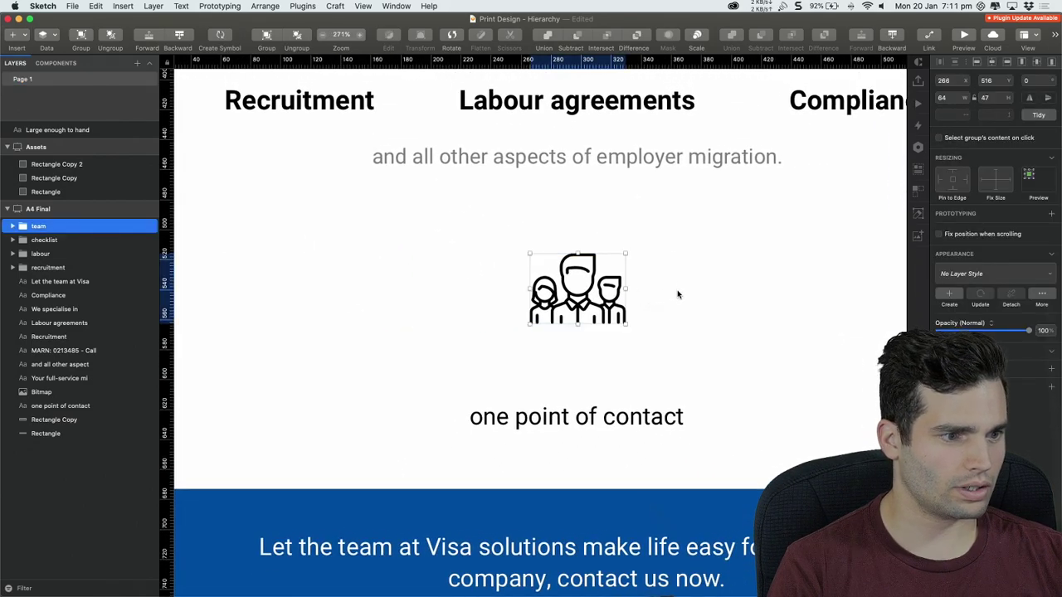
scroll(679, 294, down, 1)
click(698, 38)
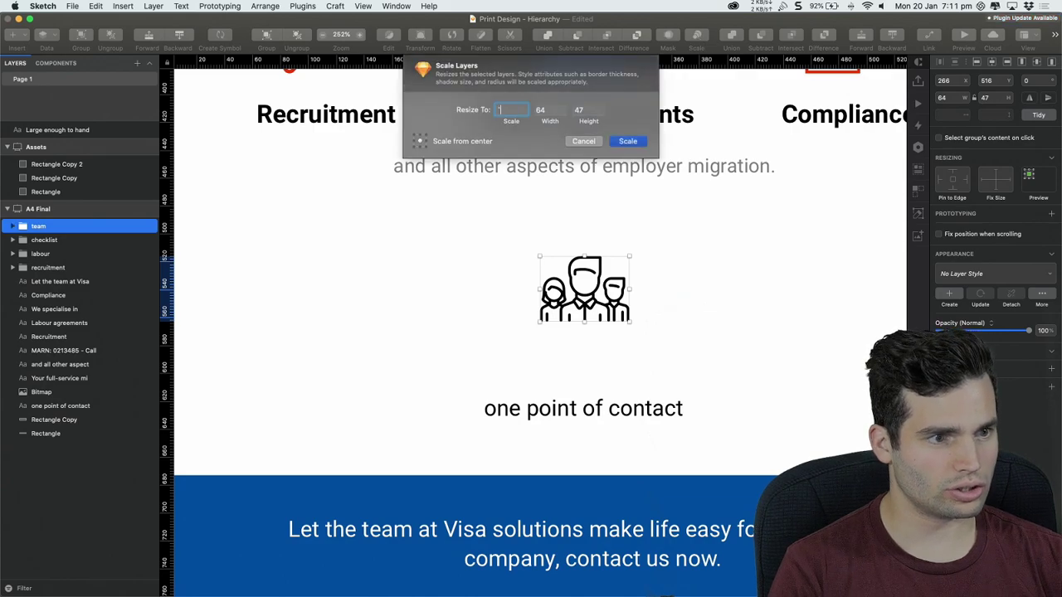
key(BackSpace)
text(512)
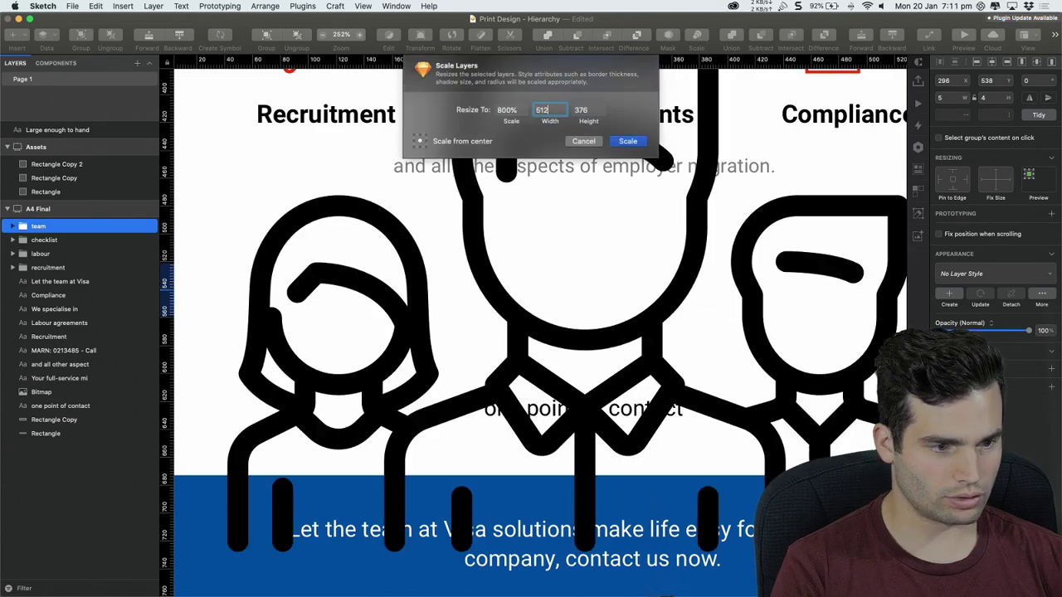
key(Return)
Move the enlarged team icon onto the empty canvas beside the A4 page and duplicate the Assets artboard around it
scroll(594, 238, down, 5)
scroll(594, 237, down, 3)
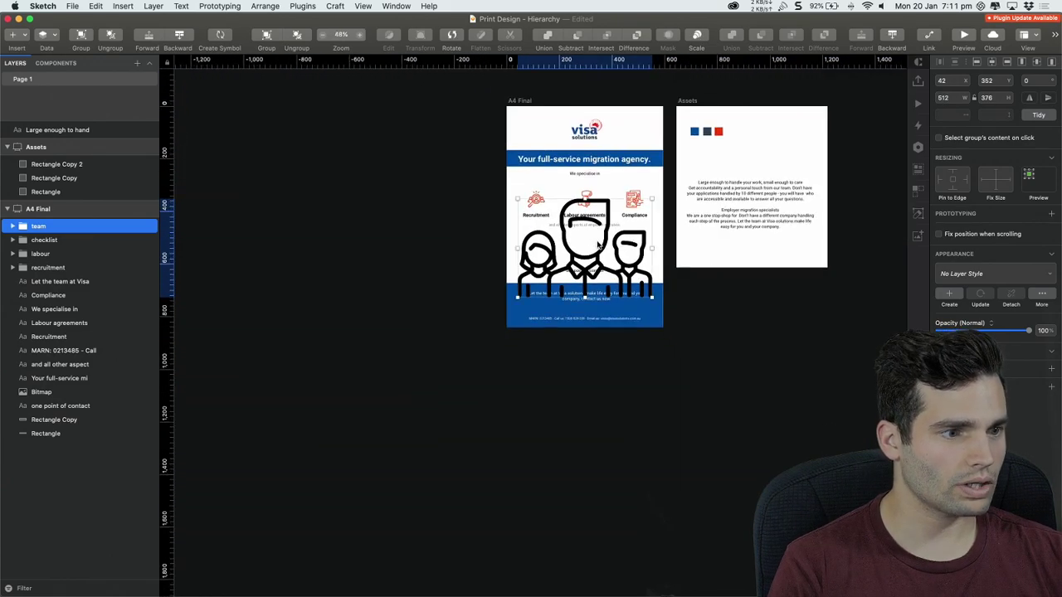
drag(594, 237, 404, 166)
key(Escape)
drag(697, 103, 315, 132)
click(305, 127)
Move the team icon down within the duplicated Assets artboard and delete the artboard's three colour swatches
scroll(307, 128, up, 5)
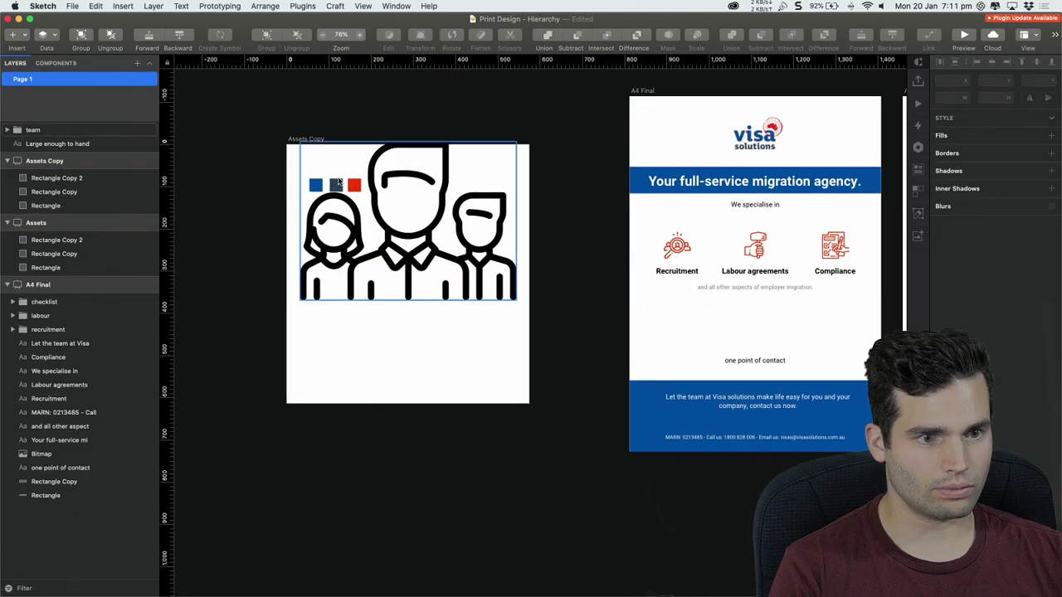
drag(321, 182, 326, 266)
drag(391, 163, 289, 209)
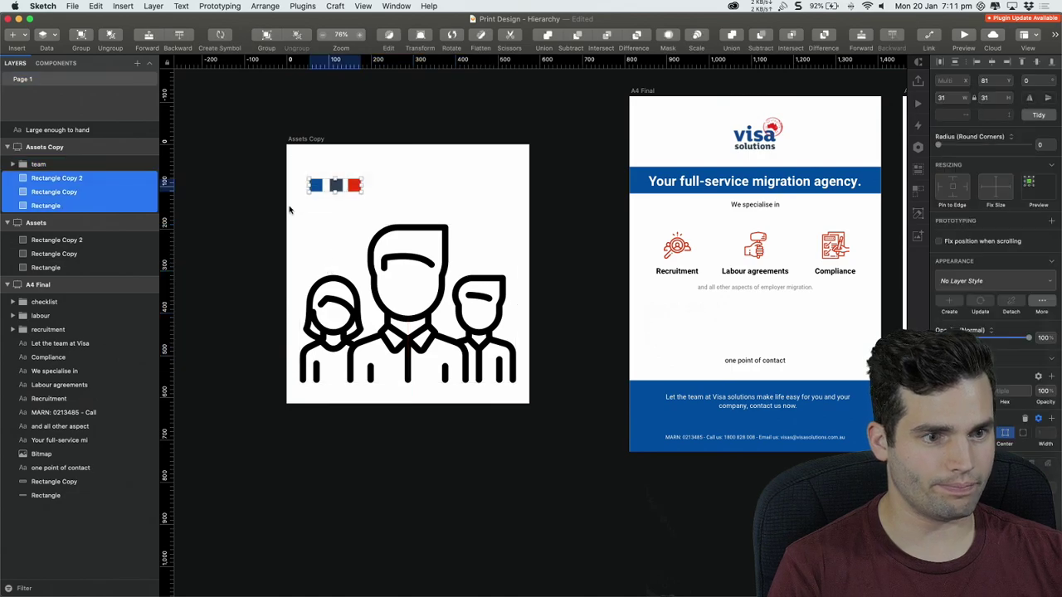
key(Delete)
Start a vector path at the central figure, curving it along the shoulder edge that overlaps the woman's shoulder
scroll(337, 224, up, 8)
drag(375, 349, 371, 171)
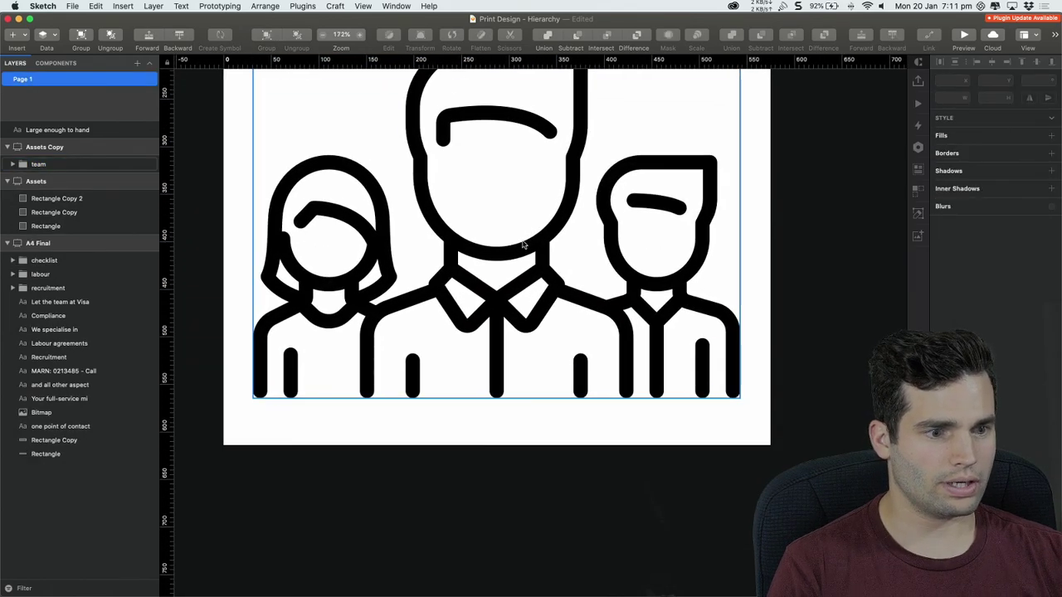
click(523, 244)
scroll(360, 329, up, 4)
scroll(359, 329, up, 3)
click(18, 42)
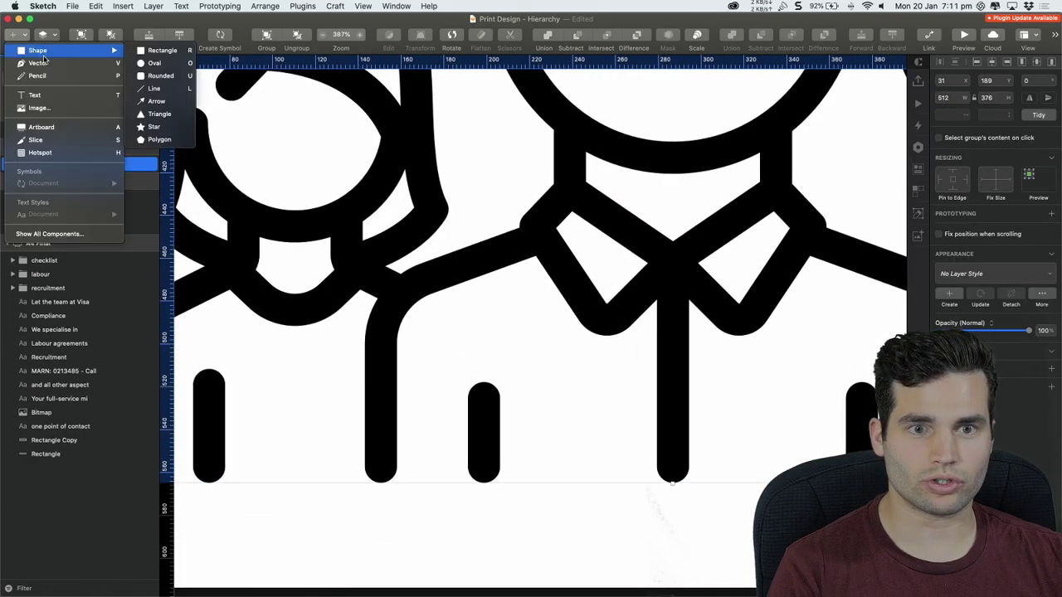
click(33, 55)
scroll(397, 270, up, 4)
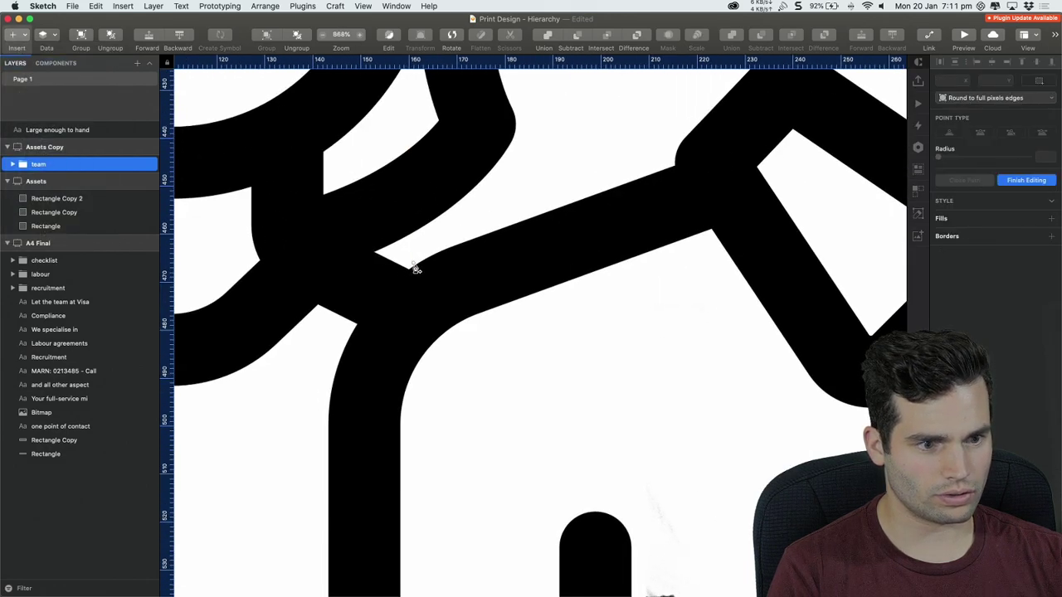
click(428, 260)
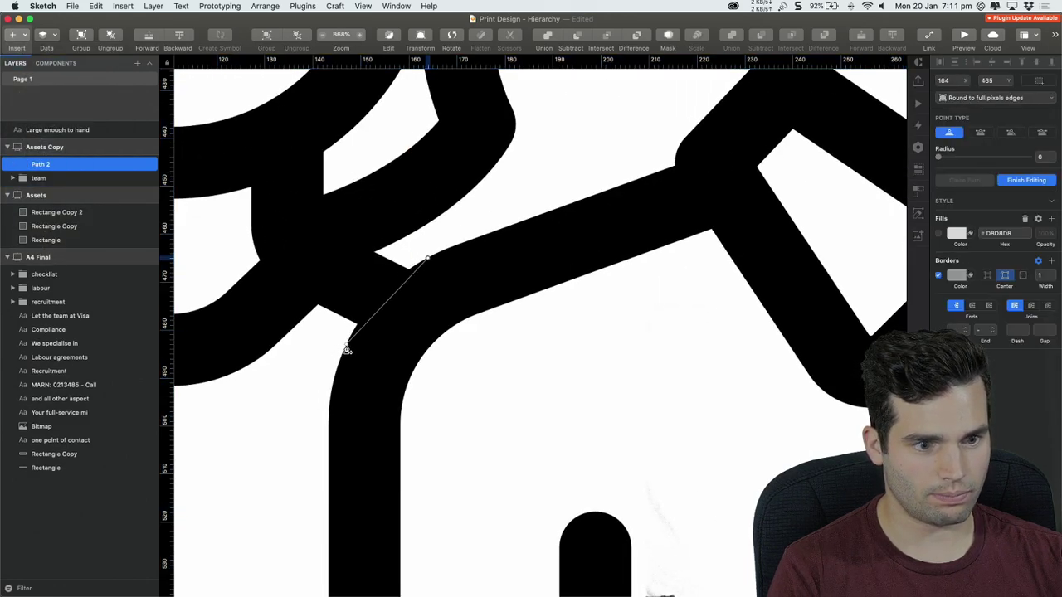
drag(347, 350, 338, 377)
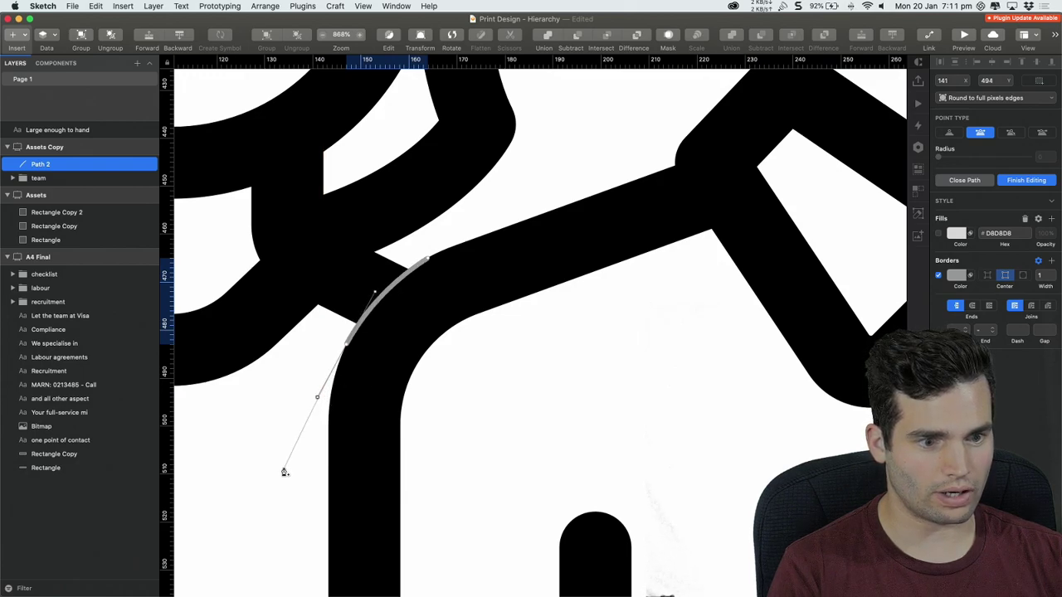
Continue the vector path down the central figure's side, beneath its torso and up between it and the man beside it
scroll(284, 473, down, 5)
click(321, 501)
scroll(290, 465, right, 3)
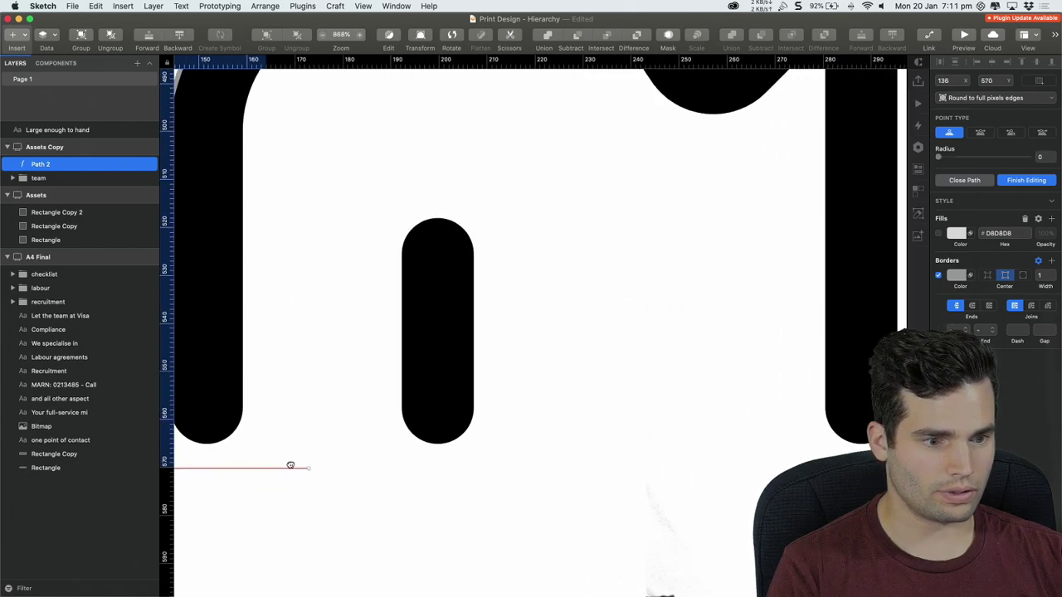
drag(291, 466, 263, 458)
scroll(496, 434, down, 3)
click(609, 465)
drag(844, 457, 436, 468)
click(578, 485)
drag(679, 470, 470, 510)
click(503, 502)
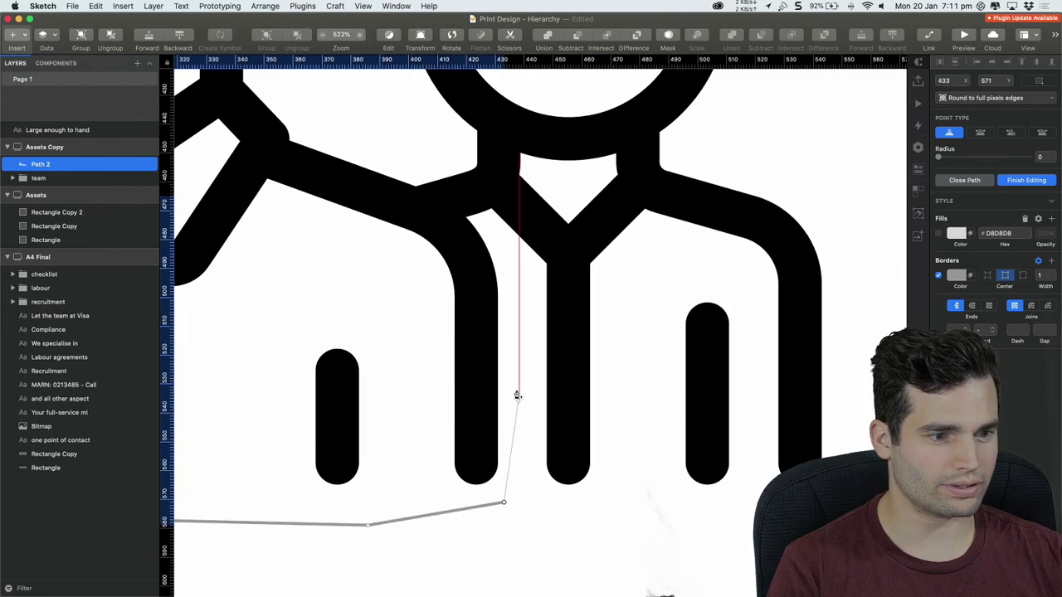
click(494, 242)
Curve the vector path along the central figure's other shoulder and extend it into the gap beside the neck
scroll(493, 242, up, 5)
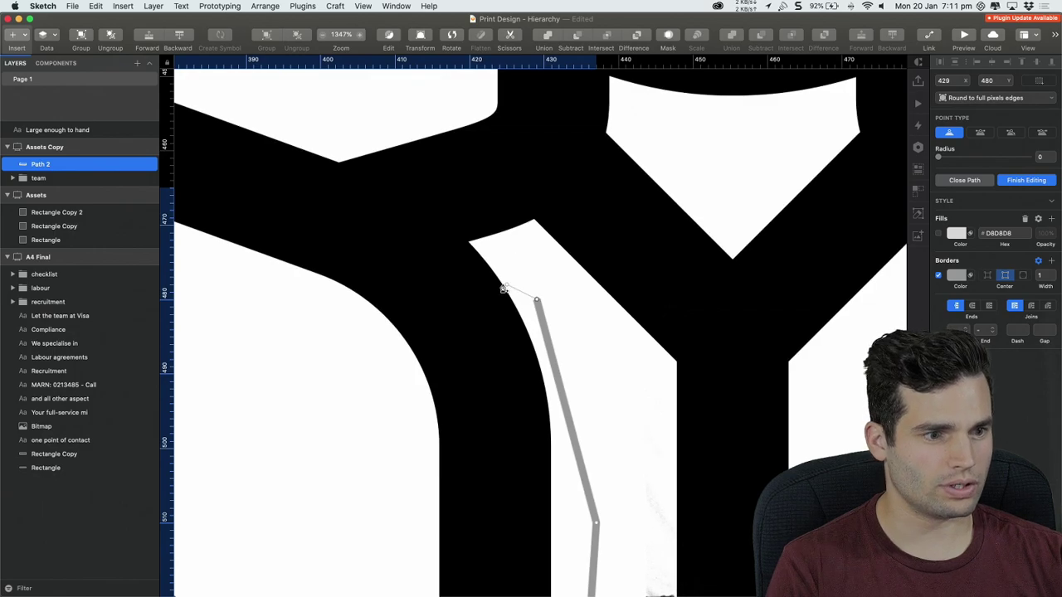
drag(380, 142, 526, 257)
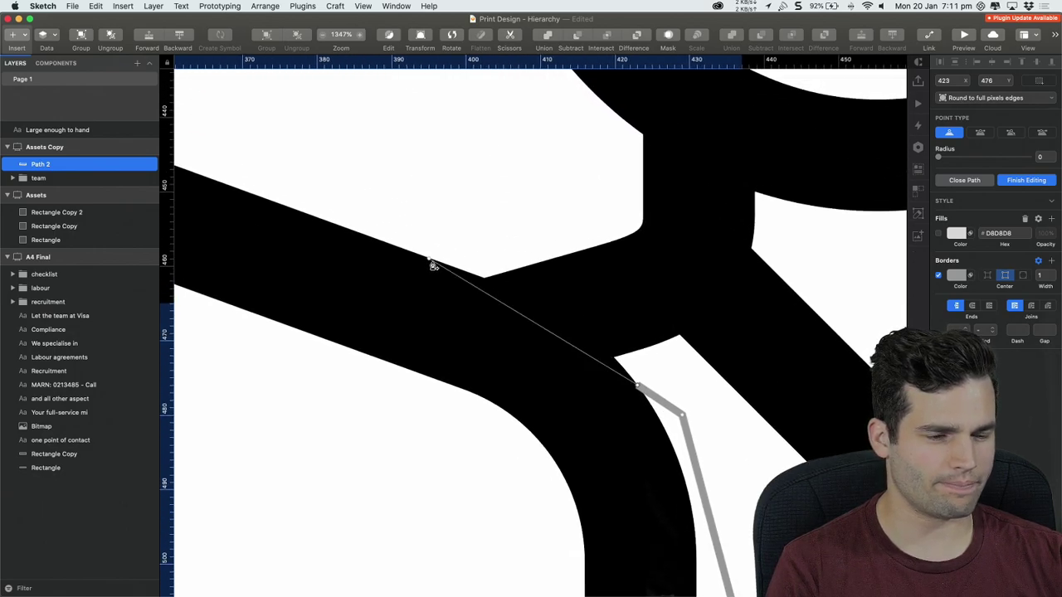
drag(429, 262, 293, 215)
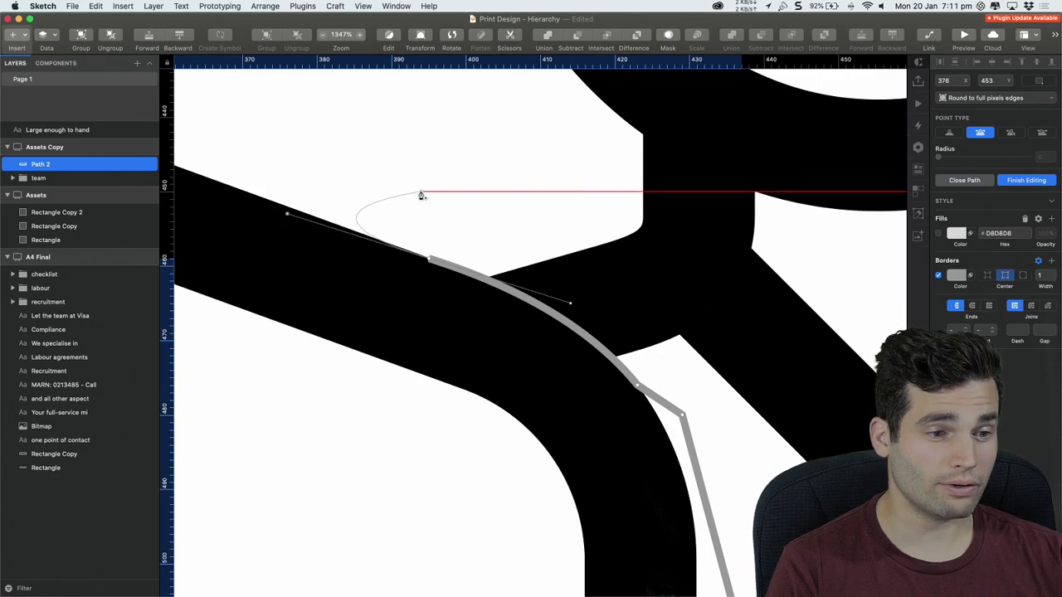
click(332, 131)
Carry the vector path around the central figure's head and back to its starting point to close the outline
scroll(344, 138, down, 5)
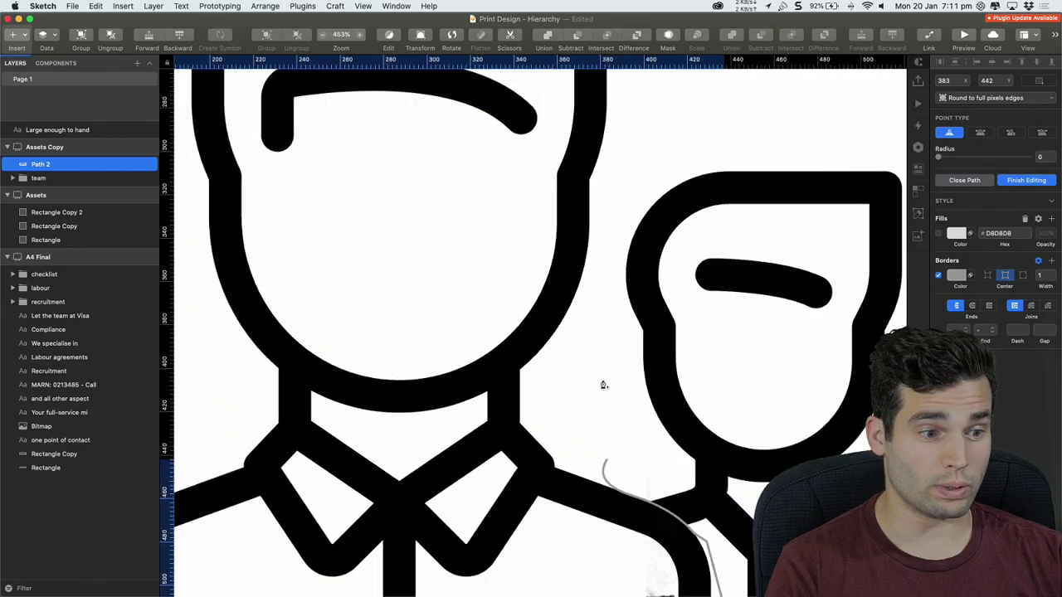
scroll(603, 383, down, 1)
click(603, 381)
scroll(631, 207, up, 5)
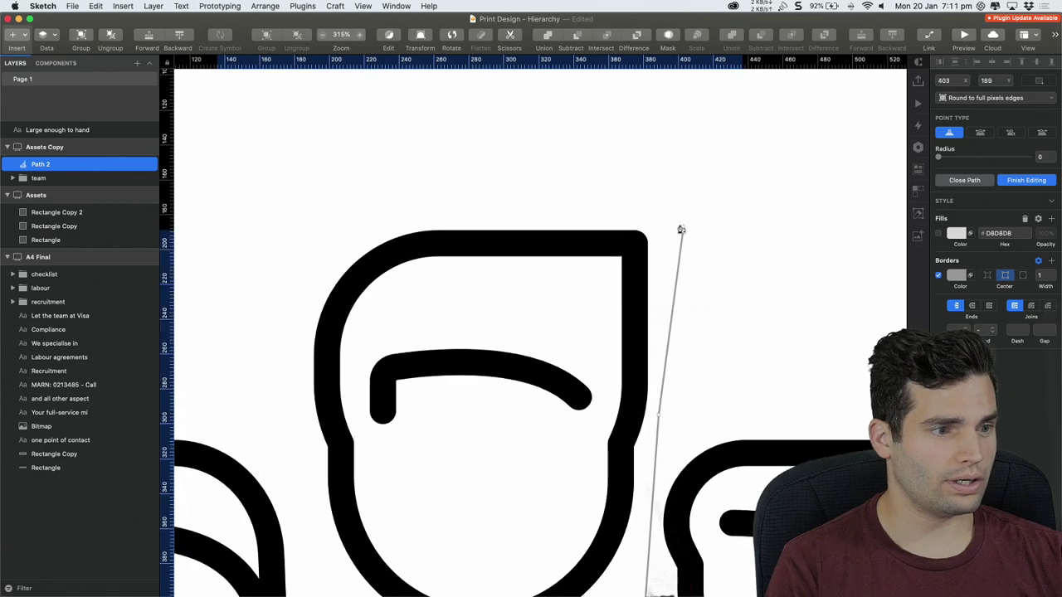
click(283, 356)
scroll(412, 231, down, 5)
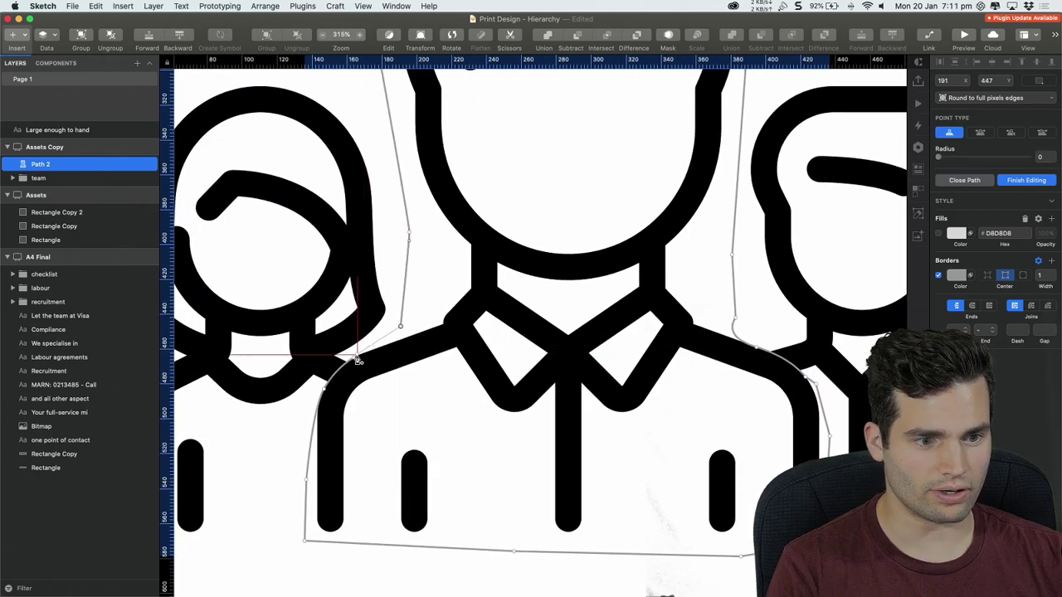
scroll(455, 327, down, 5)
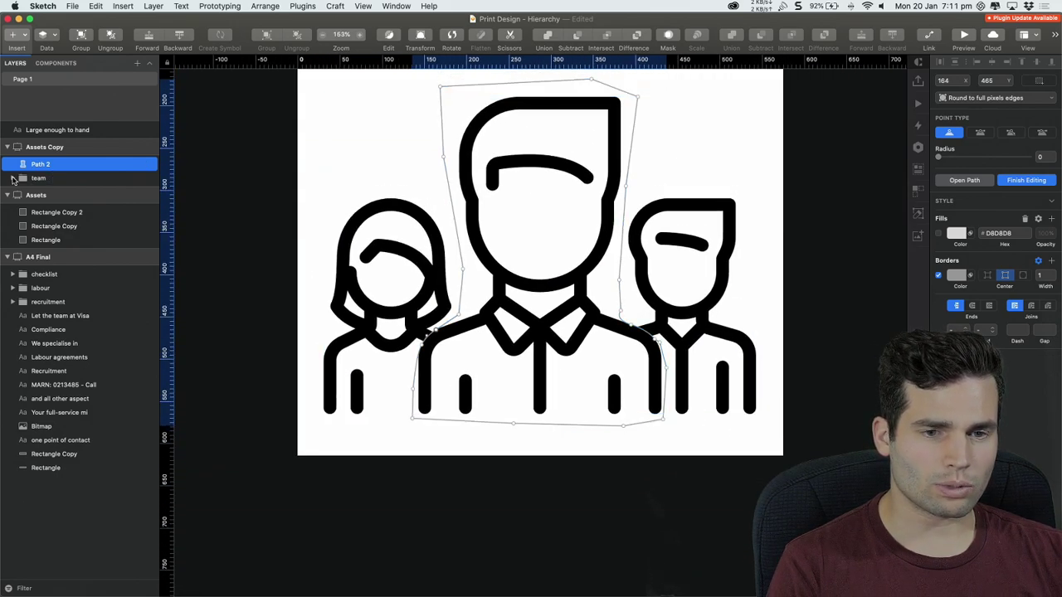
Place the outline path at the bottom of the team group and use it as a mask isolating the central figure
click(14, 178)
click(46, 192)
shift+click(59, 275)
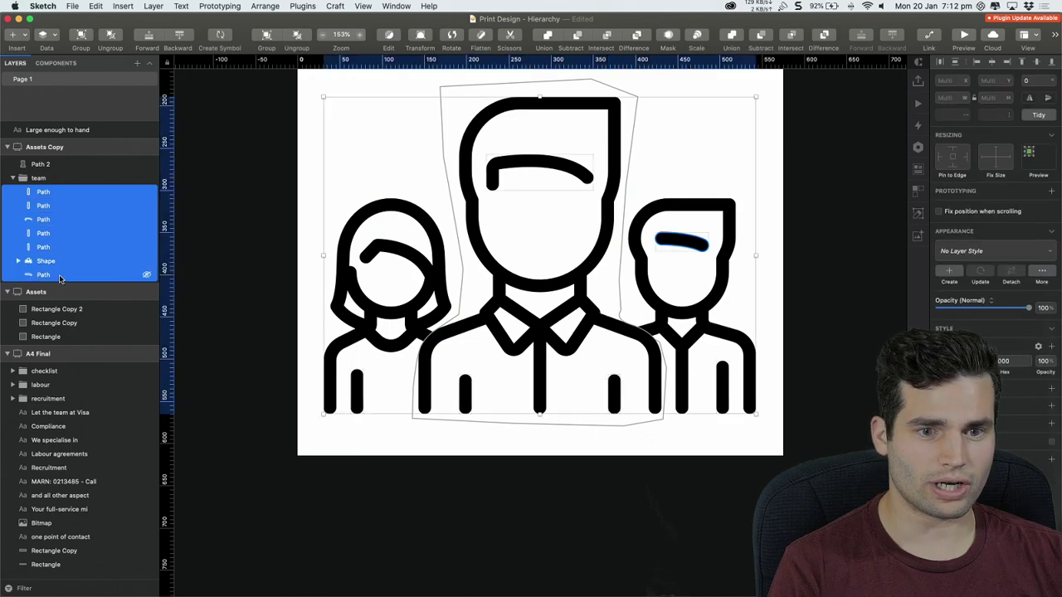
click(14, 178)
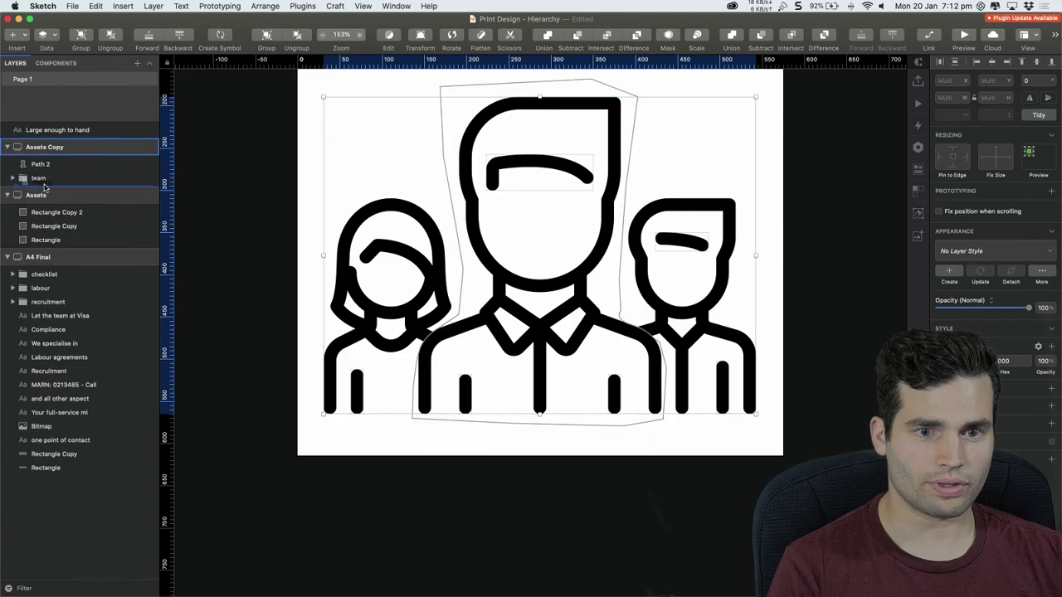
drag(46, 187, 46, 186)
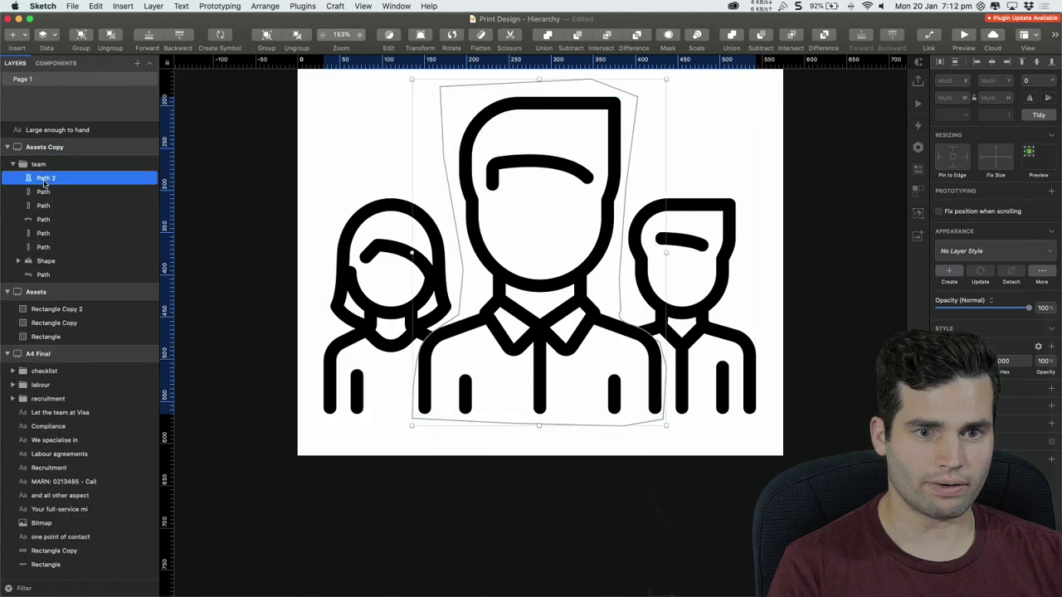
drag(55, 286, 54, 284)
right_click(51, 278)
click(112, 552)
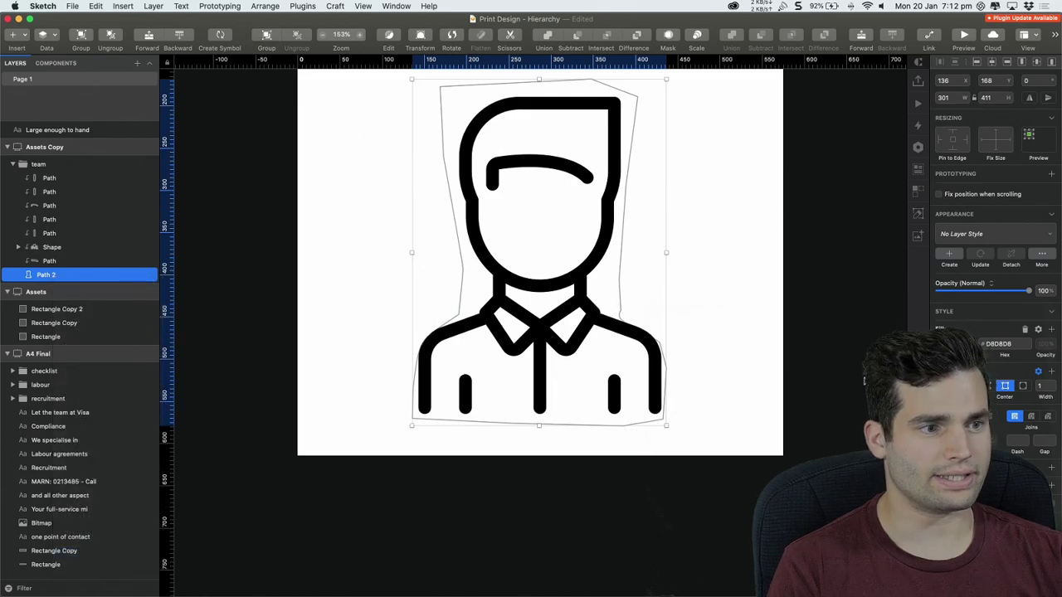
Remove the border from the mask path around the central figure
click(625, 509)
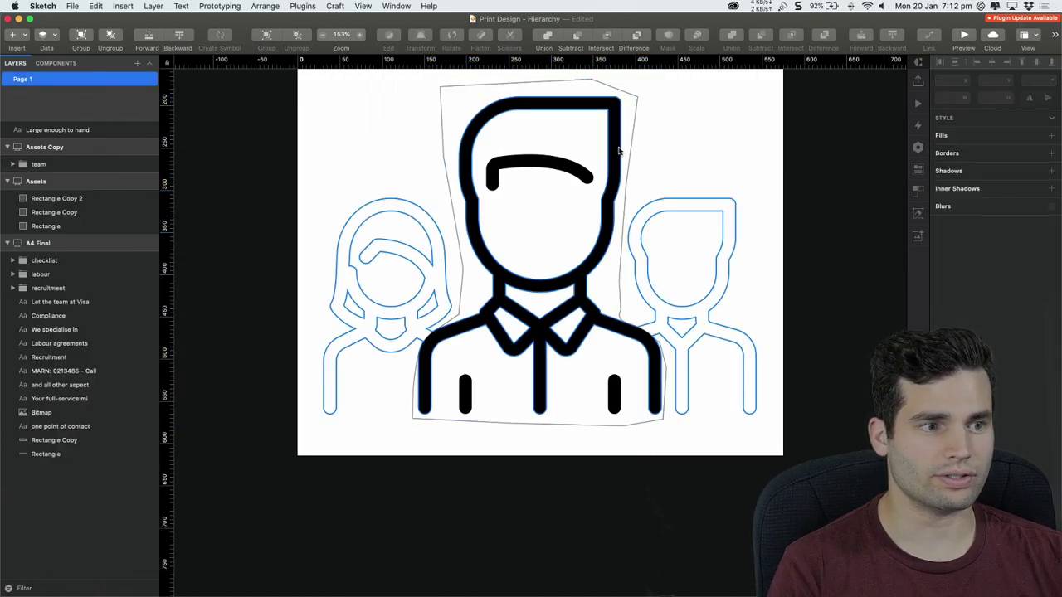
mouse_move(619, 153)
mouse_down()
mouse_move(521, 169)
mouse_move(747, 311)
mouse_move(742, 105)
mouse_move(547, 266)
mouse_move(628, 151)
mouse_up()
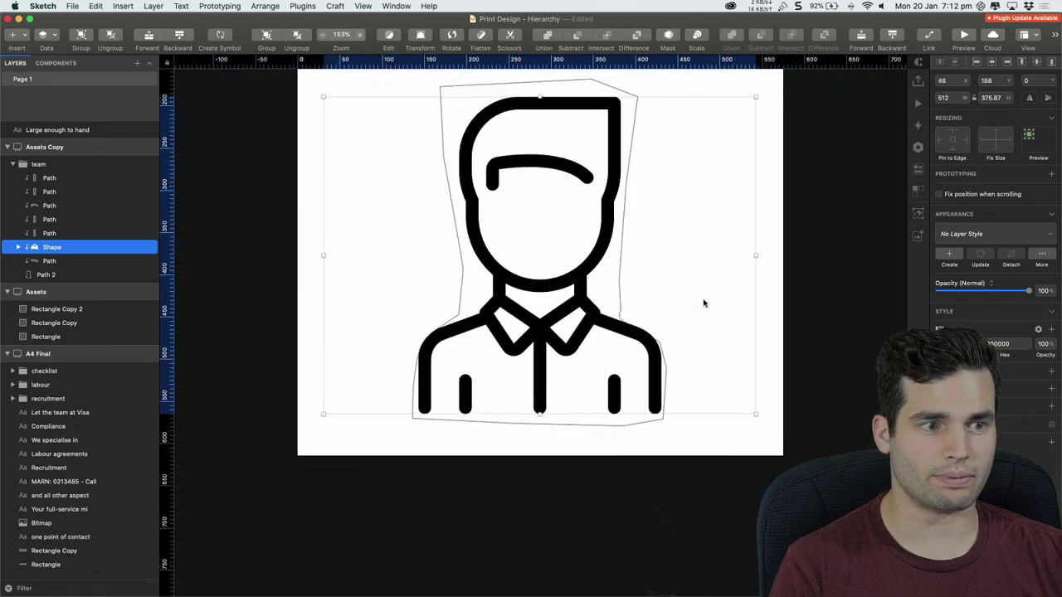
click(650, 497)
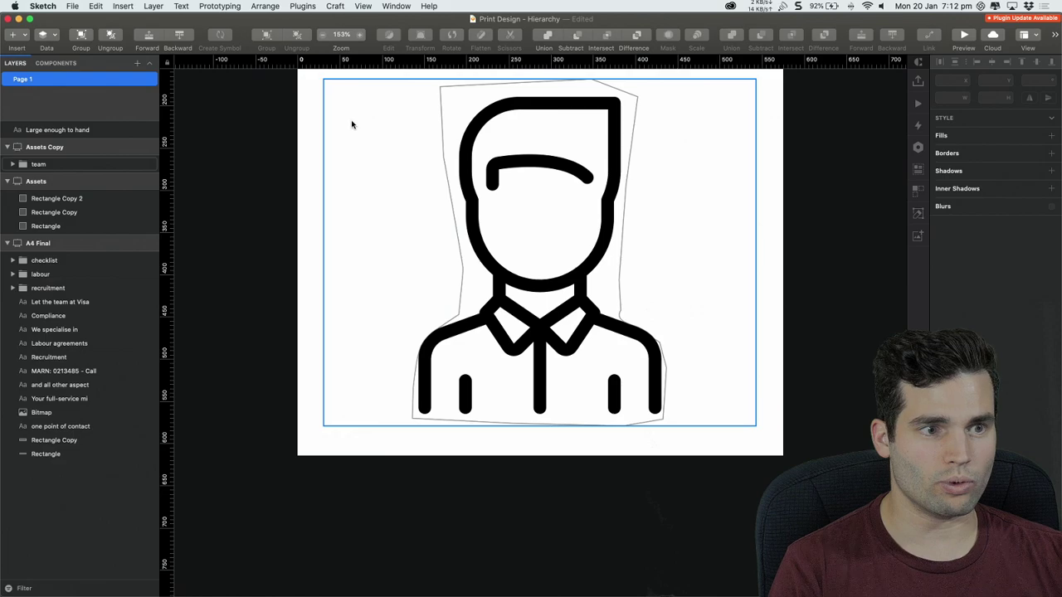
click(473, 86)
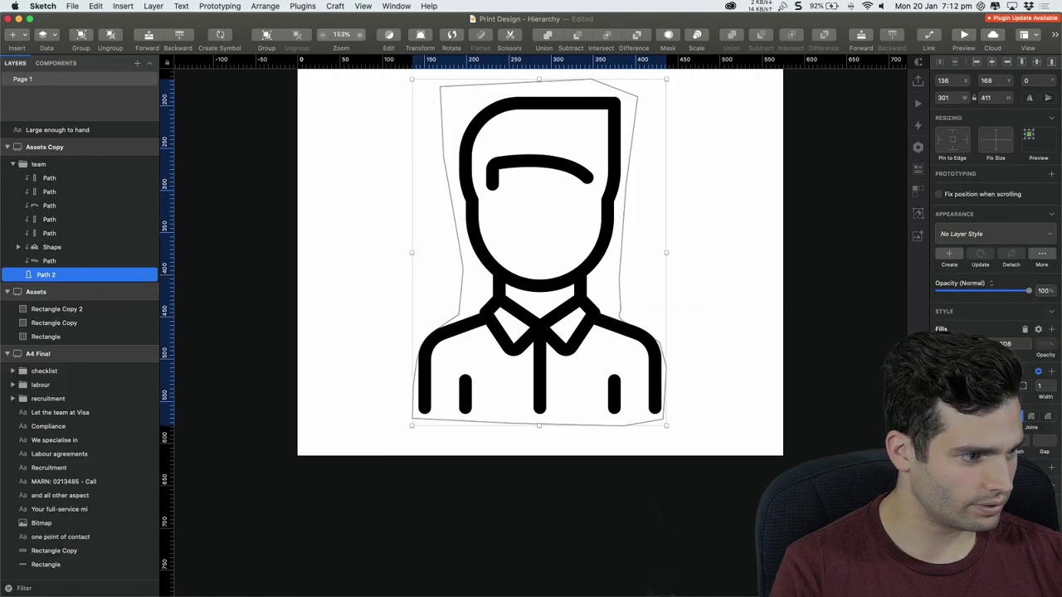
click(941, 386)
click(769, 401)
Move the masked single-person icon onto the A4 Final artboard, centred horizontally
scroll(751, 346, down, 5)
drag(768, 287, 370, 295)
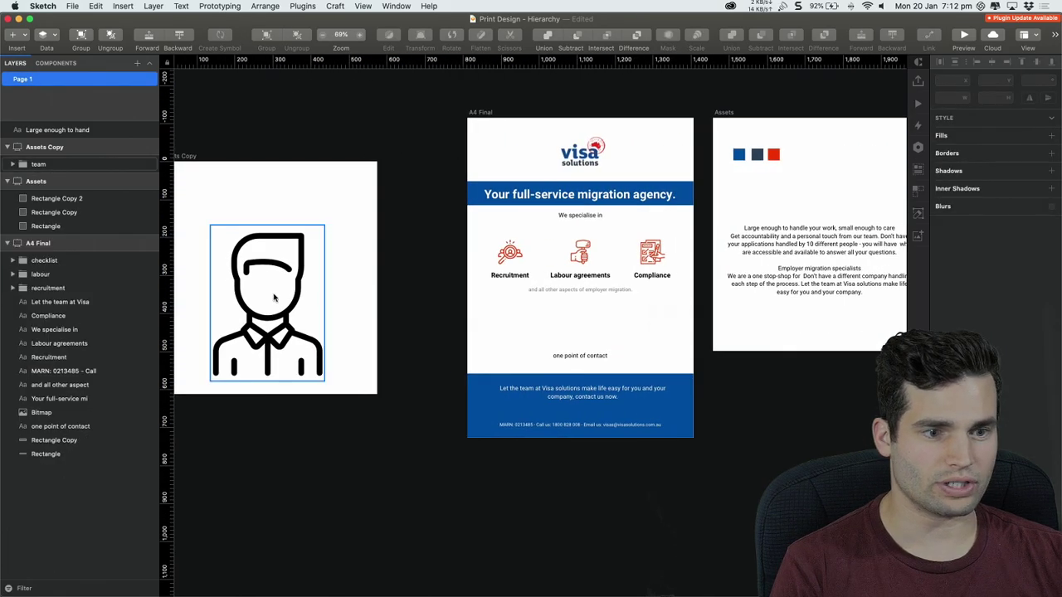
drag(273, 297, 589, 282)
scroll(589, 281, up, 2)
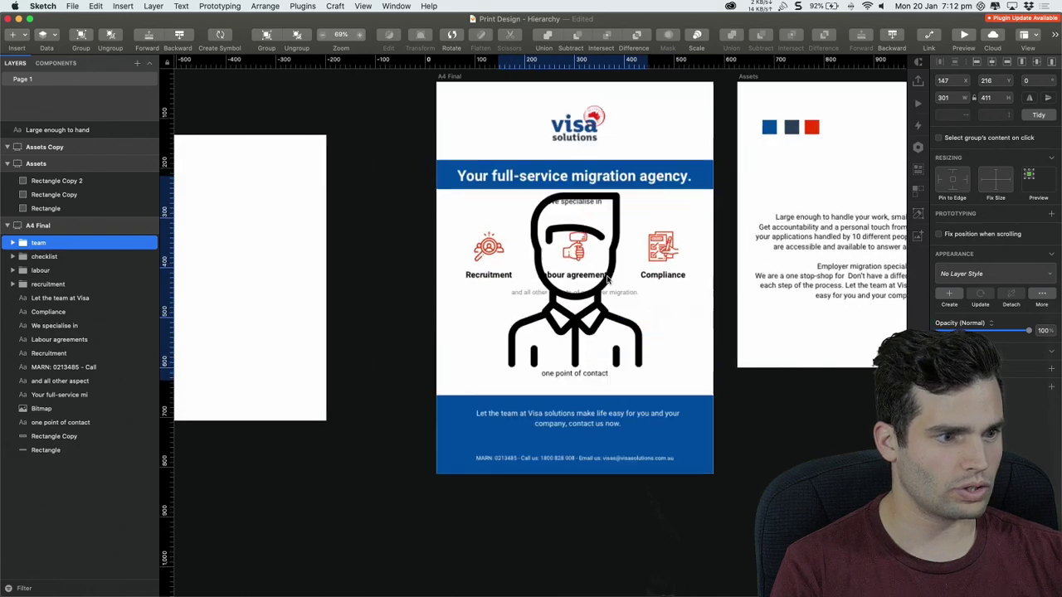
Scale the single-person icon to 150 px wide and move it down to just above the "one point of contact" text
scroll(609, 281, up, 3)
click(699, 35)
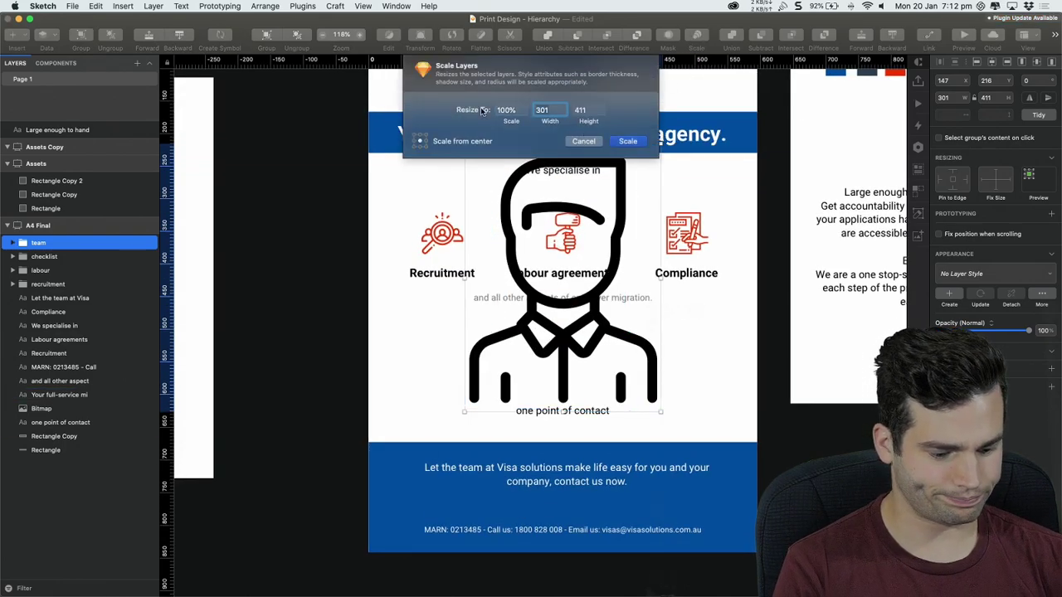
text(150)
key(Return)
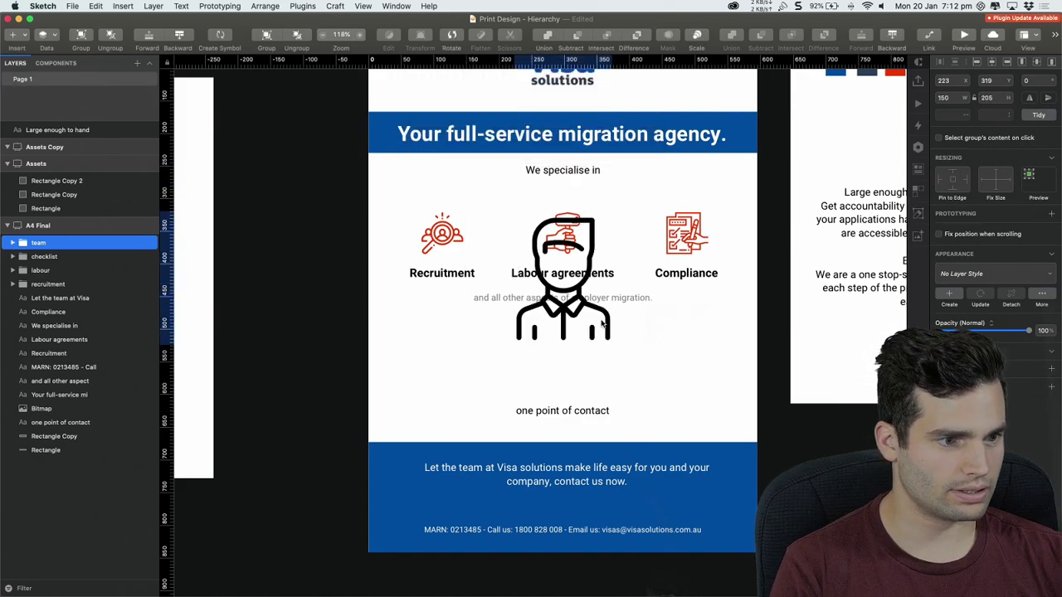
drag(601, 324, 601, 380)
Scale the single-person icon to 100 px wide
click(699, 35)
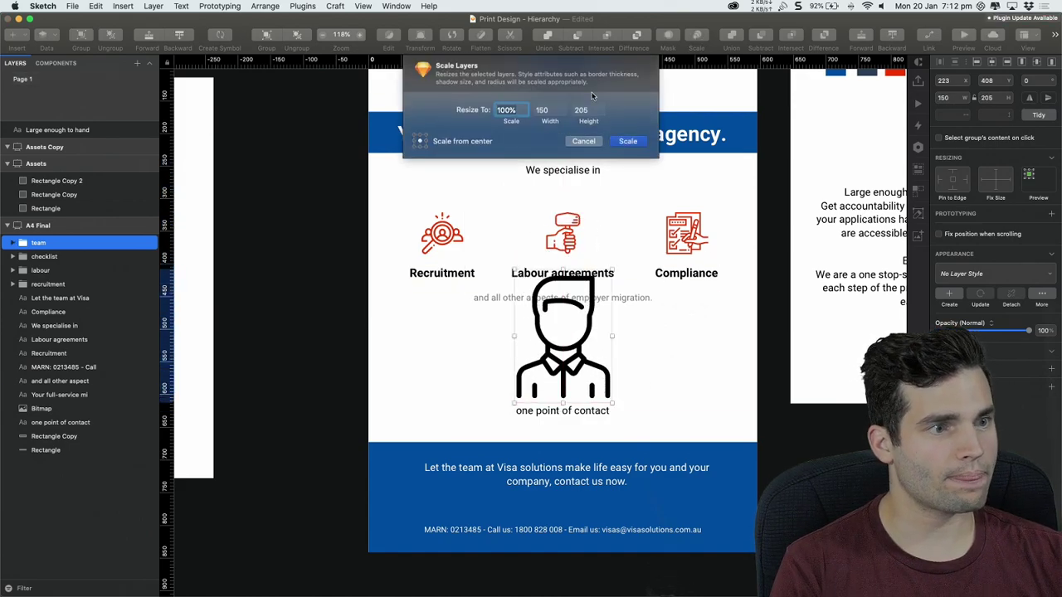
text(100)
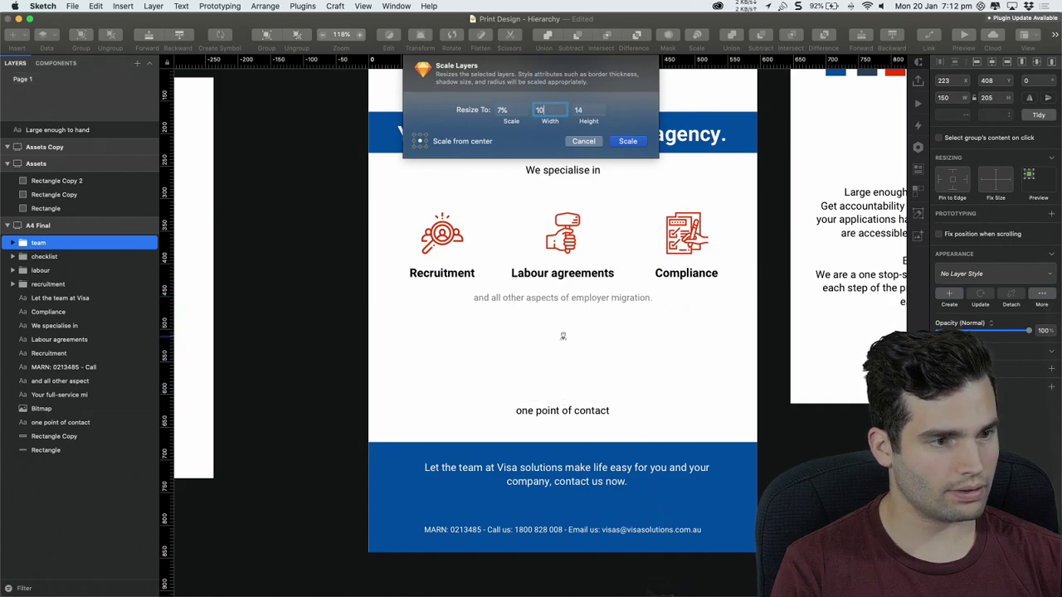
key(Return)
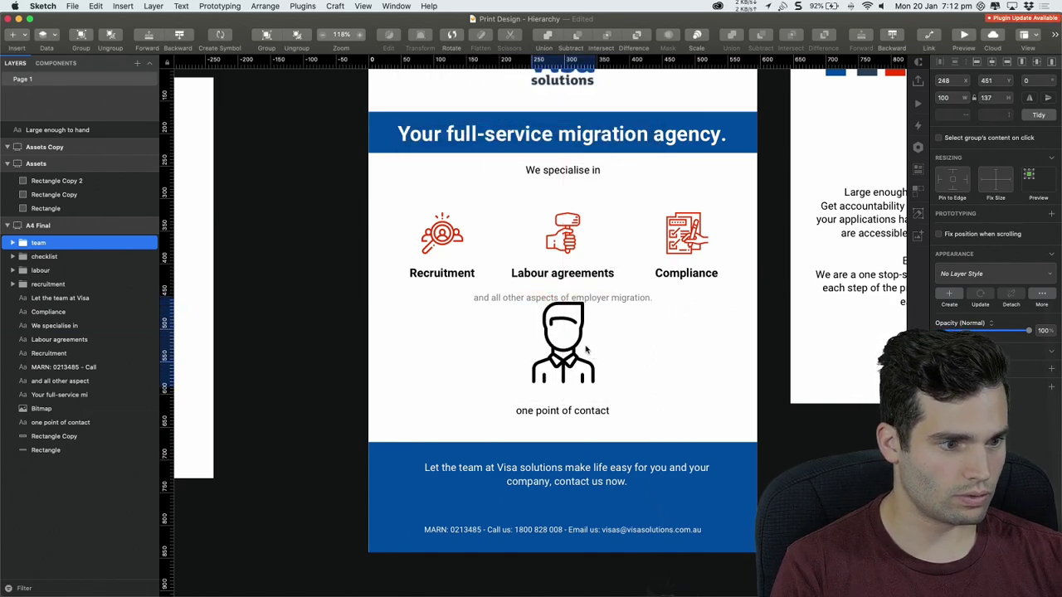
Move the single-person icon down so it sits just above the "one point of contact" text
drag(591, 354, 605, 419)
drag(583, 370, 583, 376)
drag(641, 379, 579, 405)
click(712, 359)
drag(713, 358, 648, 406)
Shift the three service icons, their labels and the note up slightly, and lower the person icon with its "one point of contact" text
drag(284, 235, 632, 319)
click(616, 386)
drag(577, 375, 462, 487)
drag(490, 444, 489, 443)
click(625, 419)
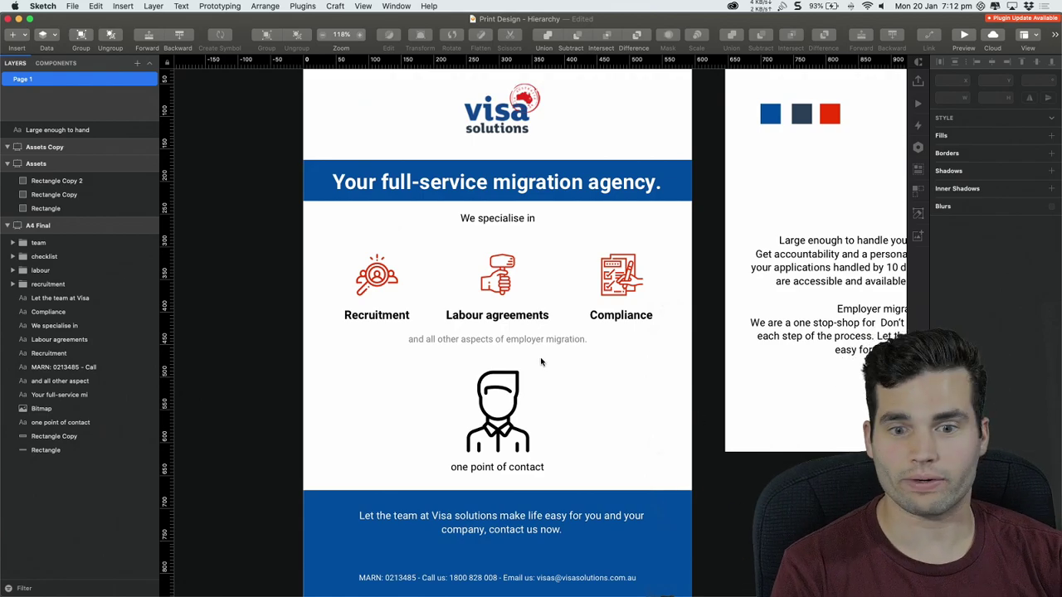
Narrow the "and all other aspects of employer migration." text box to 176 px so it wraps onto two centred lines
scroll(585, 380, up, 3)
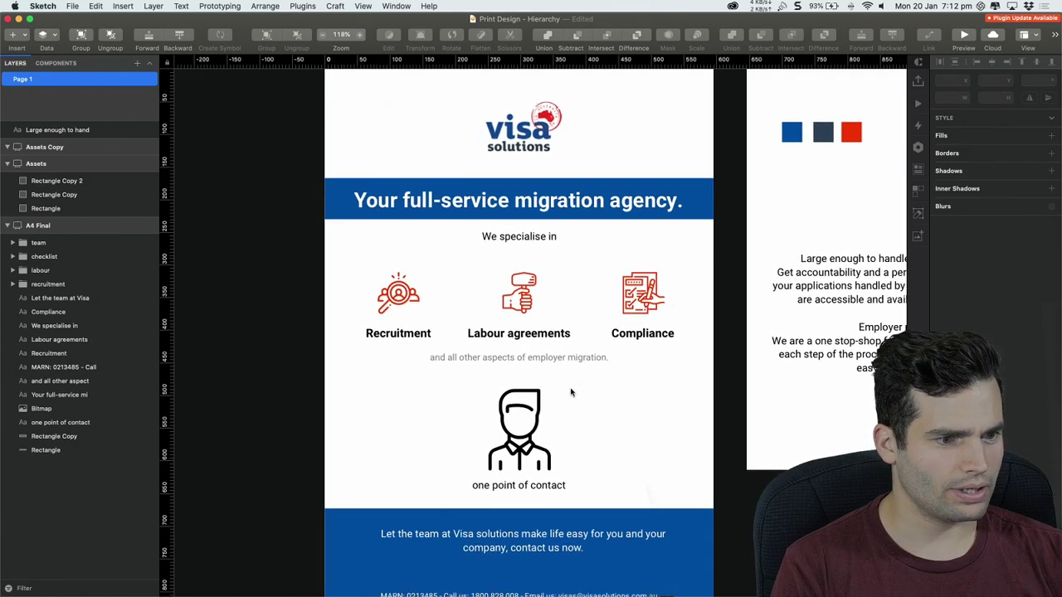
click(594, 344)
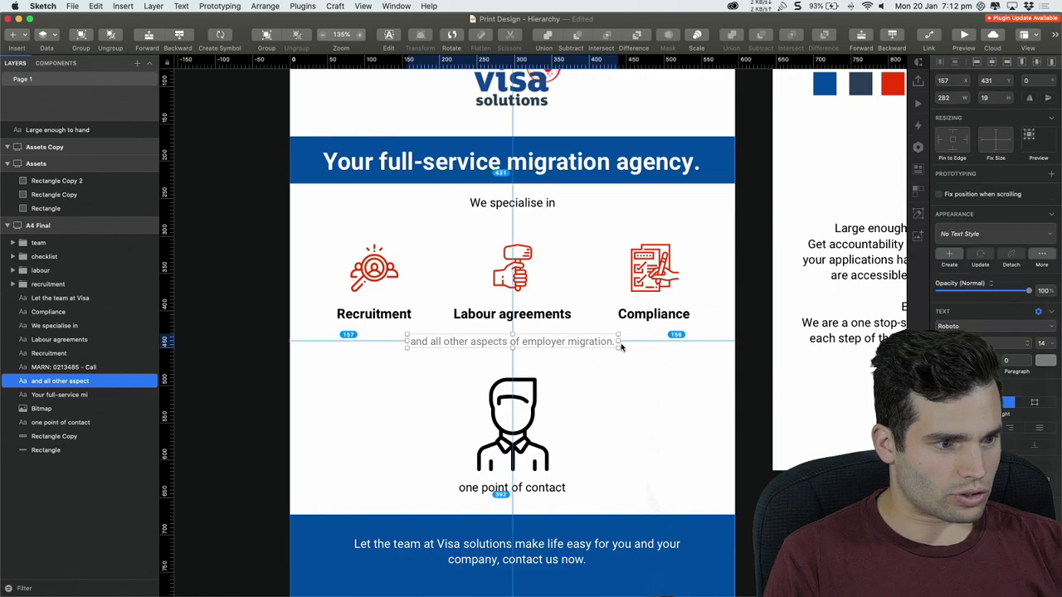
drag(619, 343, 580, 342)
click(660, 357)
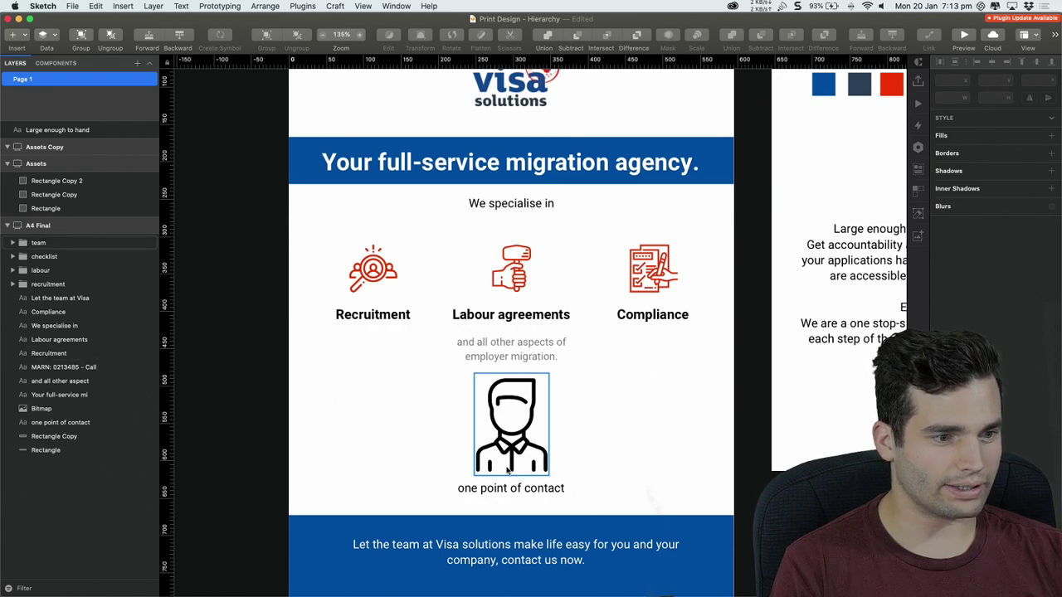
Draw an open curved path about 100 × 190 px from the Recruitment label to the person icon's left, with an end arrowhead and thicker border
scroll(540, 361, up, 1)
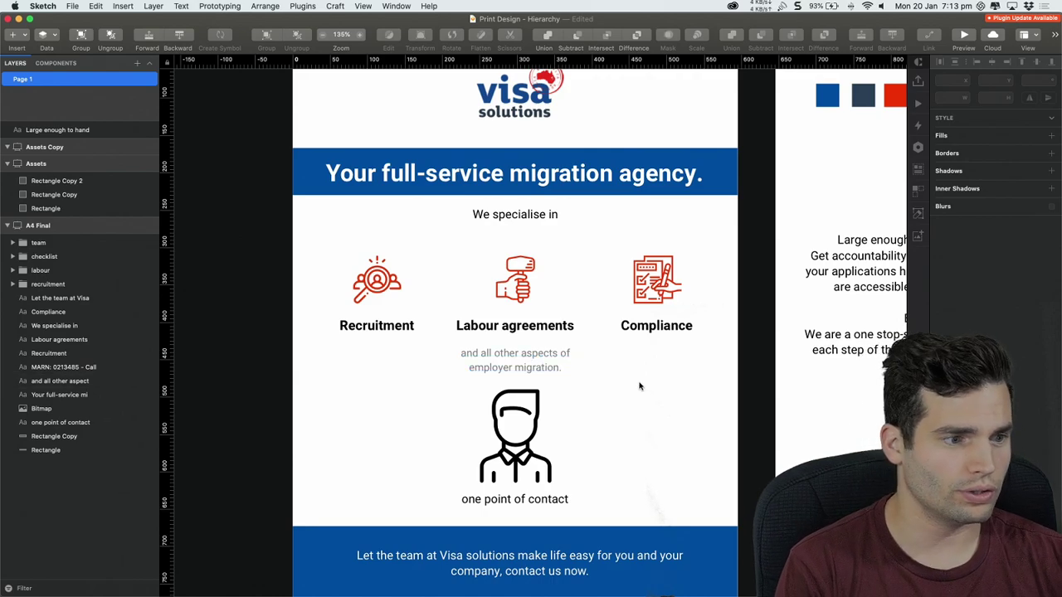
drag(638, 386, 629, 353)
click(27, 42)
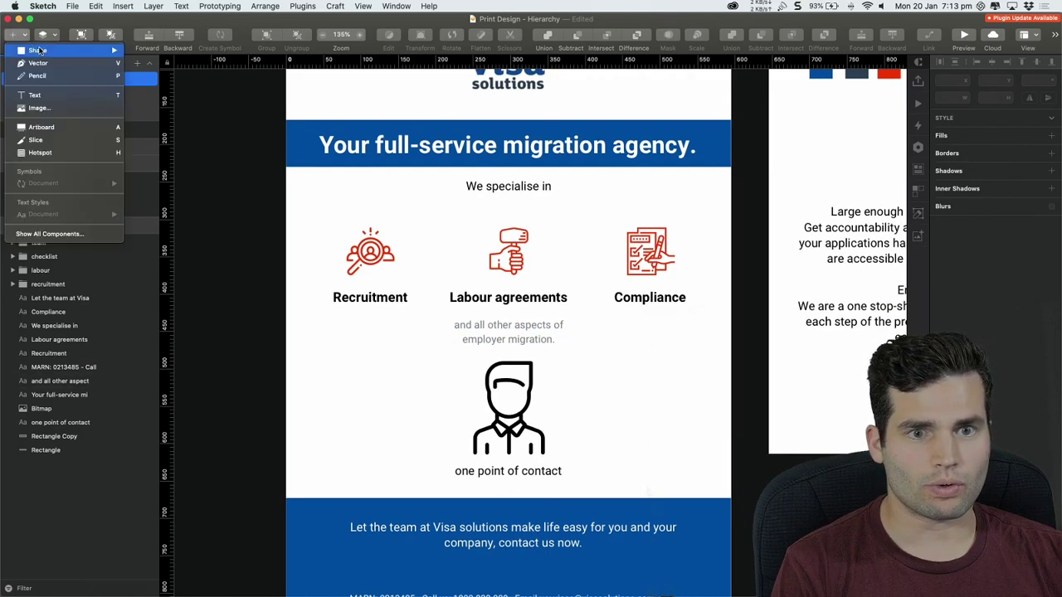
click(39, 64)
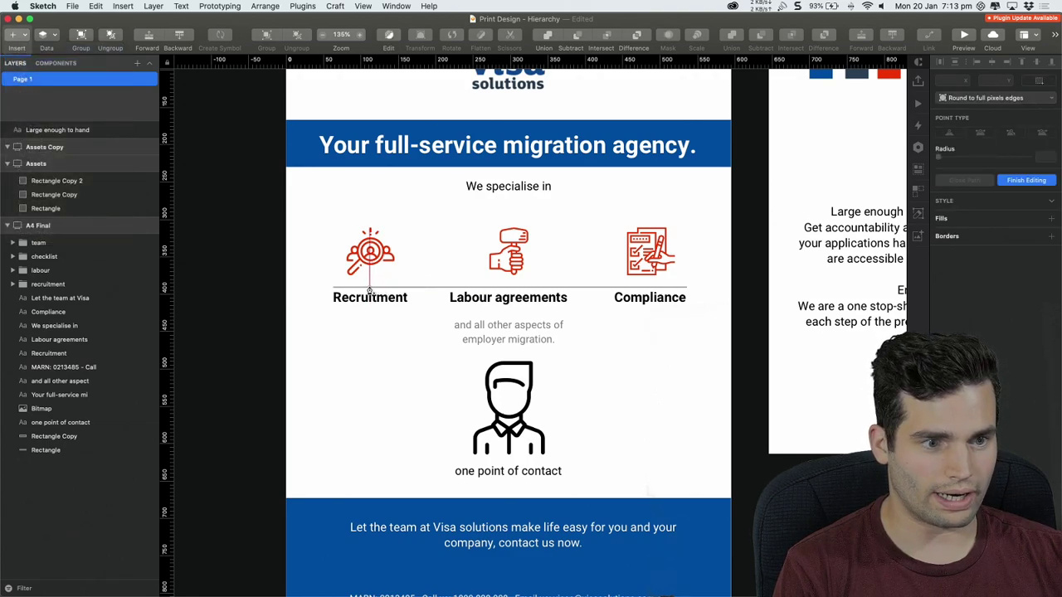
click(370, 288)
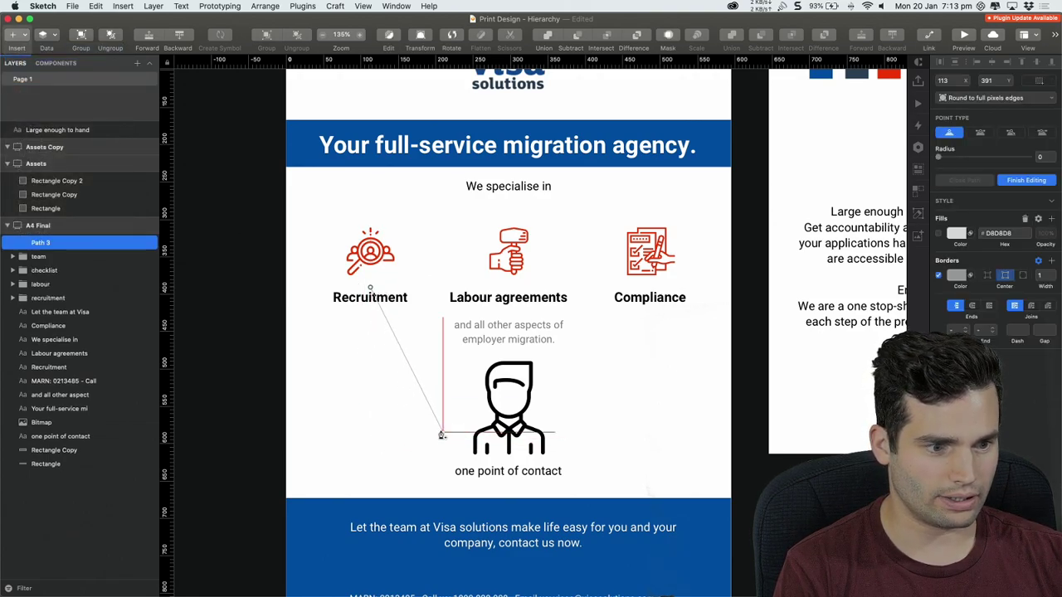
drag(446, 432, 511, 433)
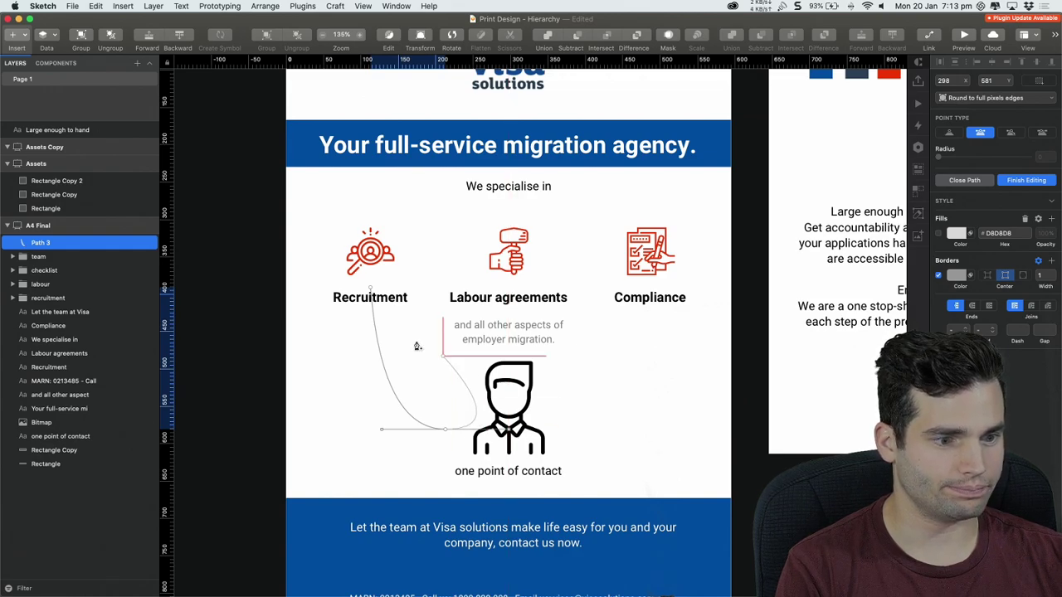
key(Escape)
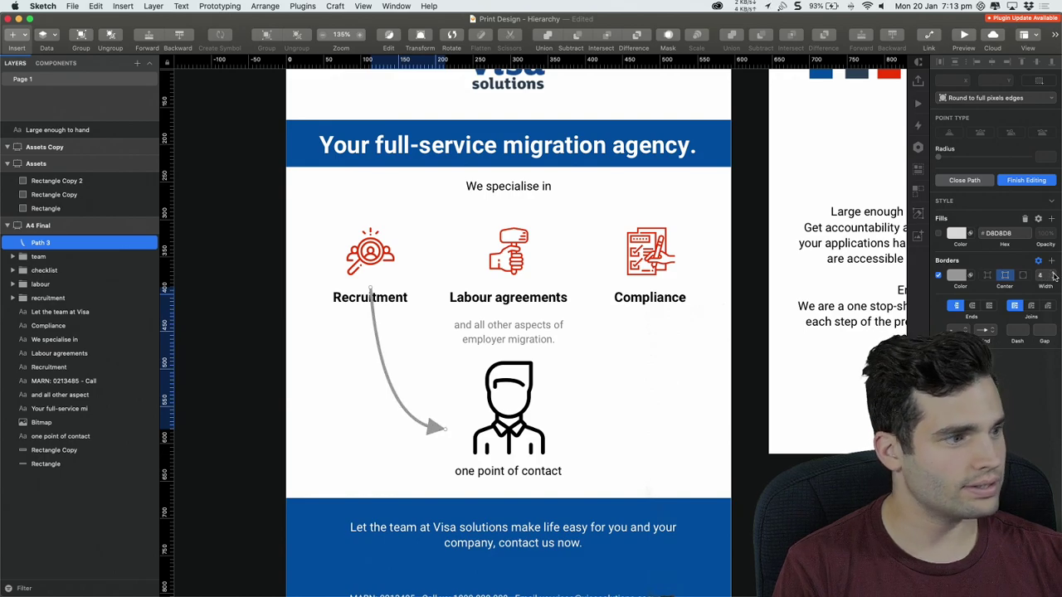
Set the arrow's border width to 5 and lower its start point well below the Recruitment label, making it about 68 px high
click(349, 388)
click(349, 343)
scroll(386, 295, up, 4)
click(363, 315)
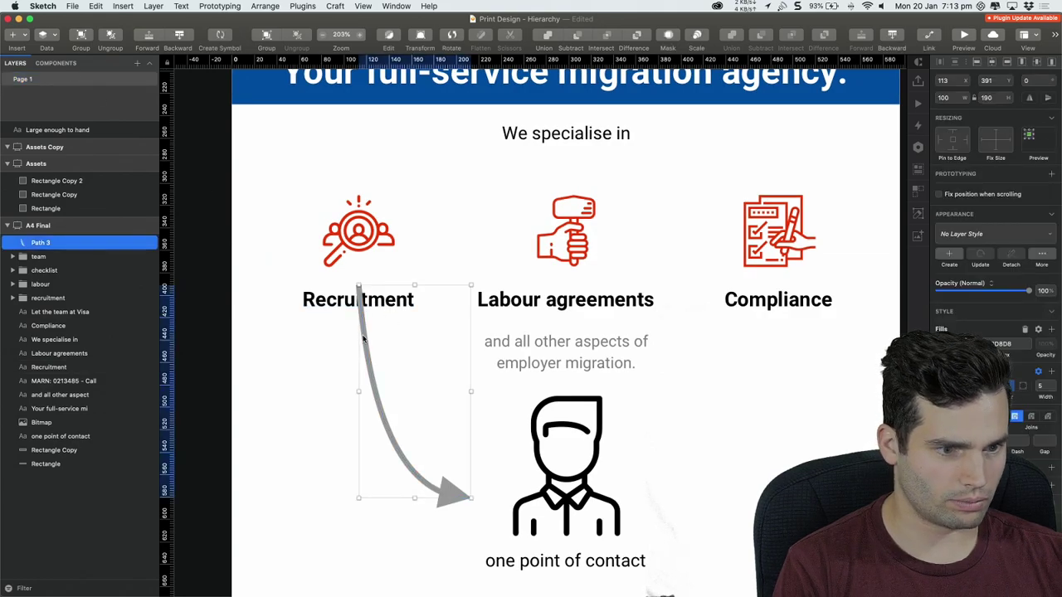
double_click(364, 338)
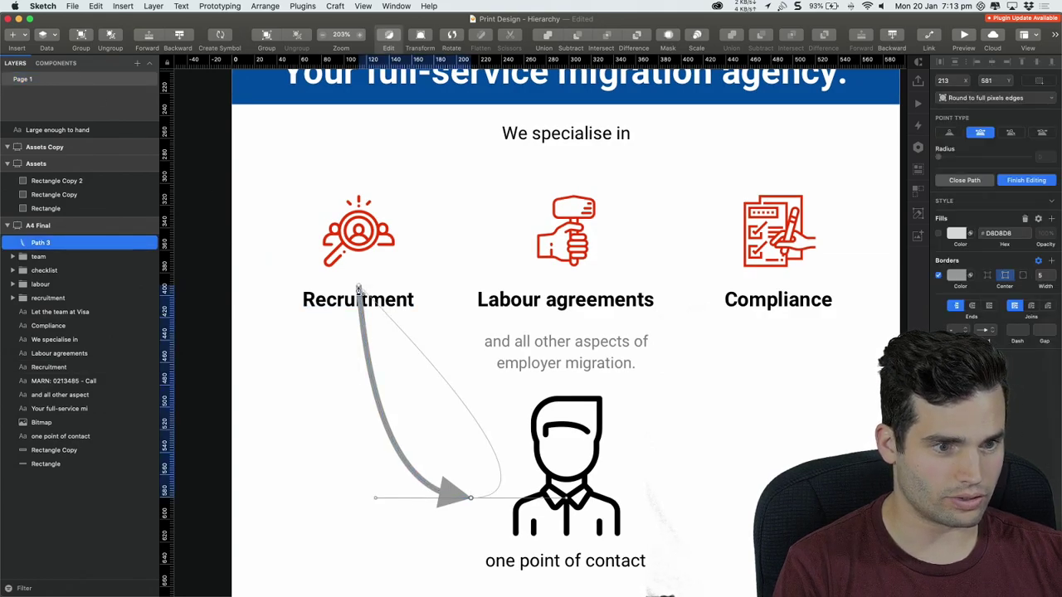
key(Escape)
drag(354, 287, 362, 427)
click(375, 382)
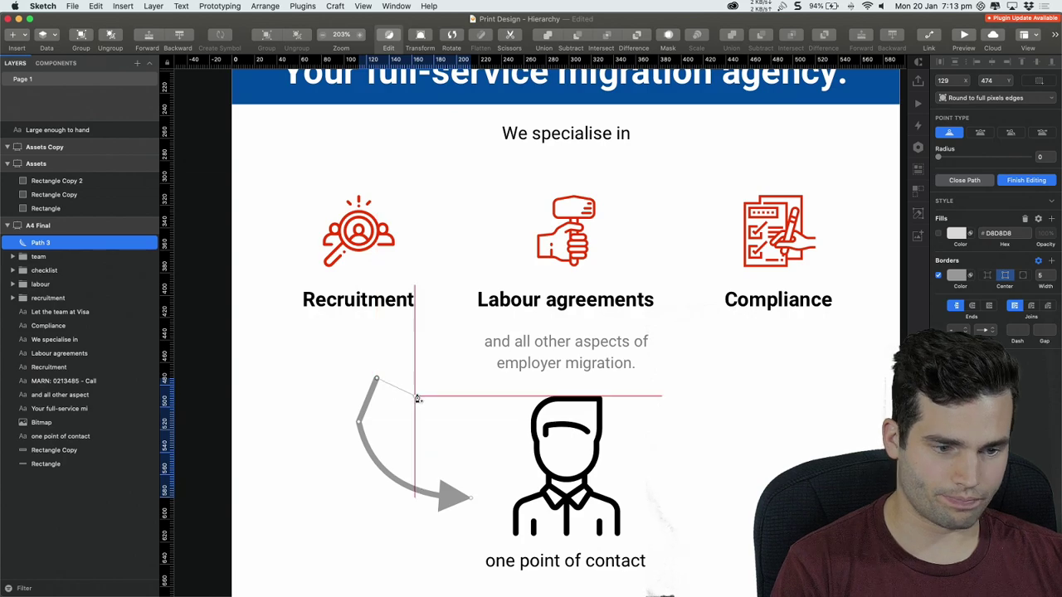
key(super+z)
key(Escape)
key(Escape)
key(Escape)
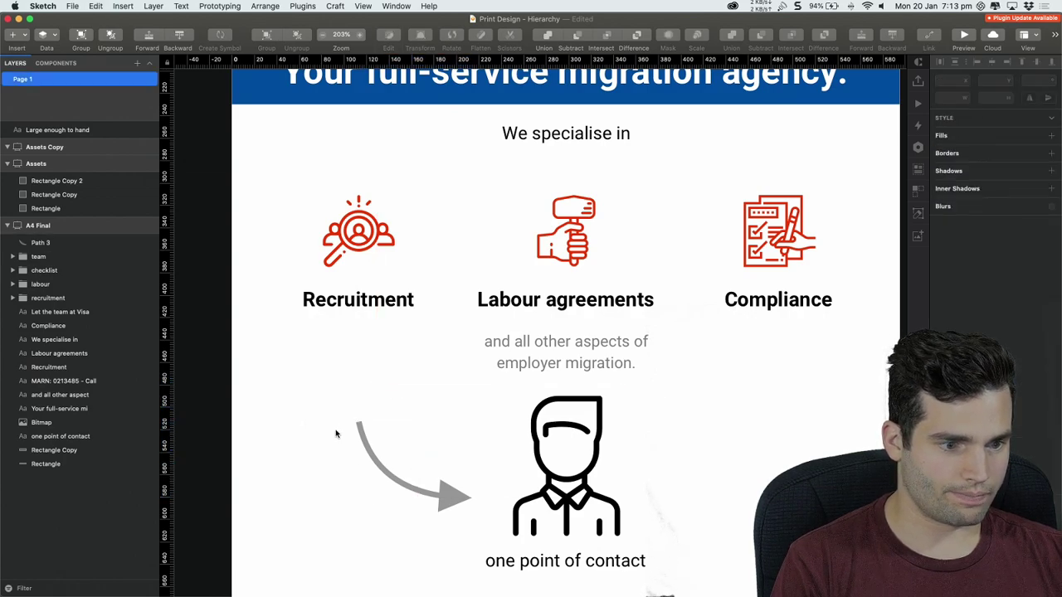
Duplicate the curved arrow to the other side of the person icon, flip the copy horizontally and position it at X 383
scroll(377, 432, down, 3)
drag(414, 433, 399, 373)
drag(402, 417, 612, 415)
right_click(612, 414)
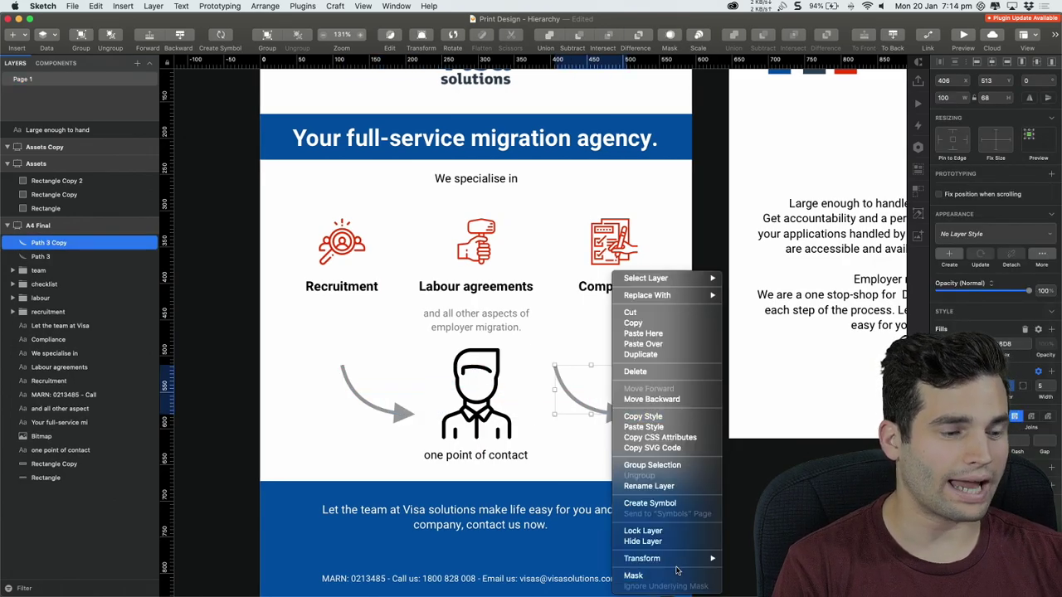
mouse_move(679, 563)
click(741, 564)
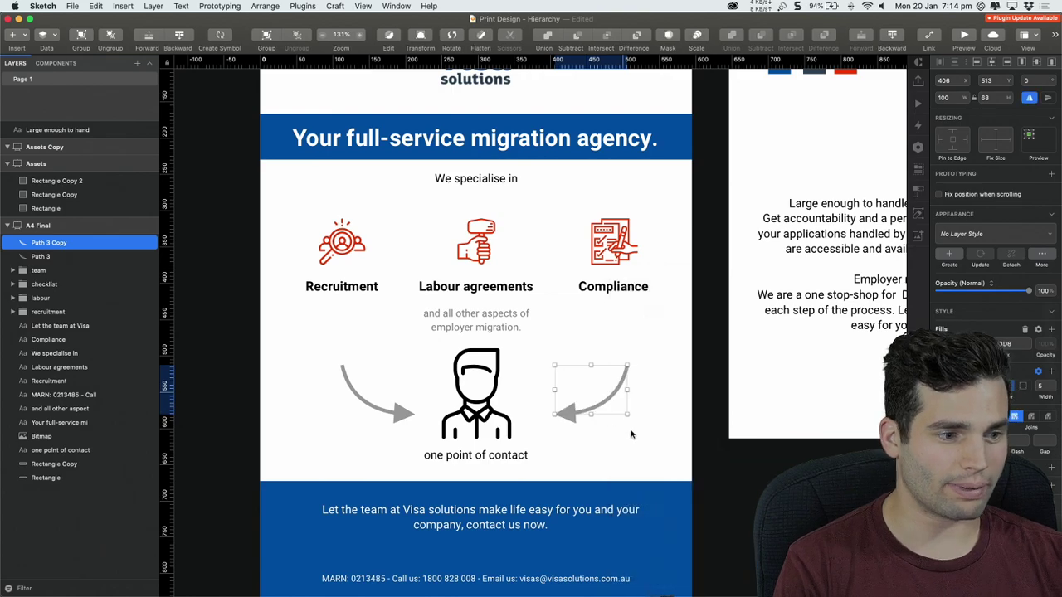
drag(573, 418, 557, 419)
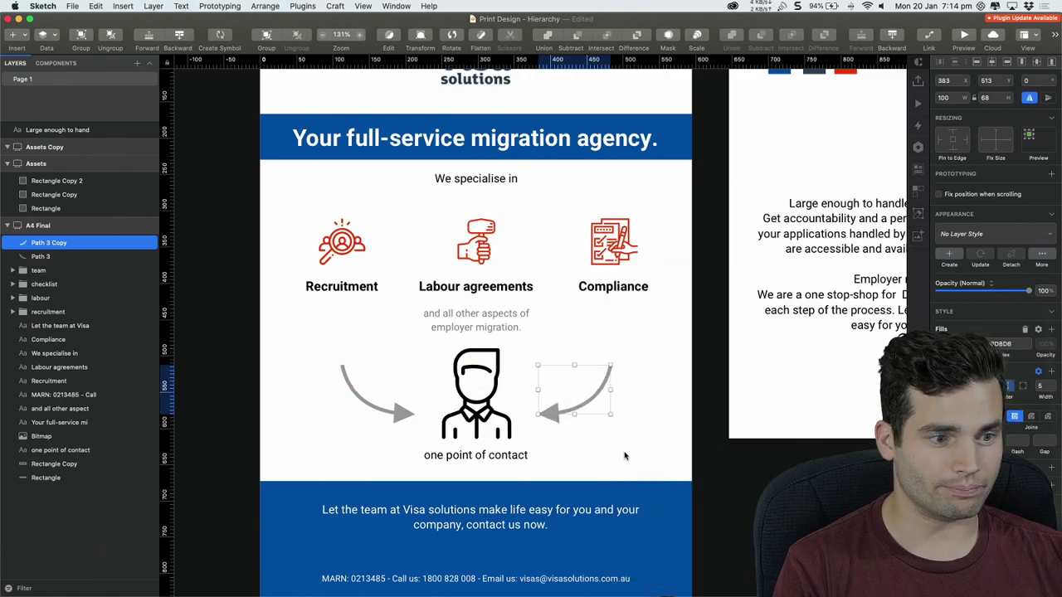
click(628, 455)
Nudge the "and all other aspects of employer migration." text up to Y 429
drag(644, 452, 676, 471)
click(536, 344)
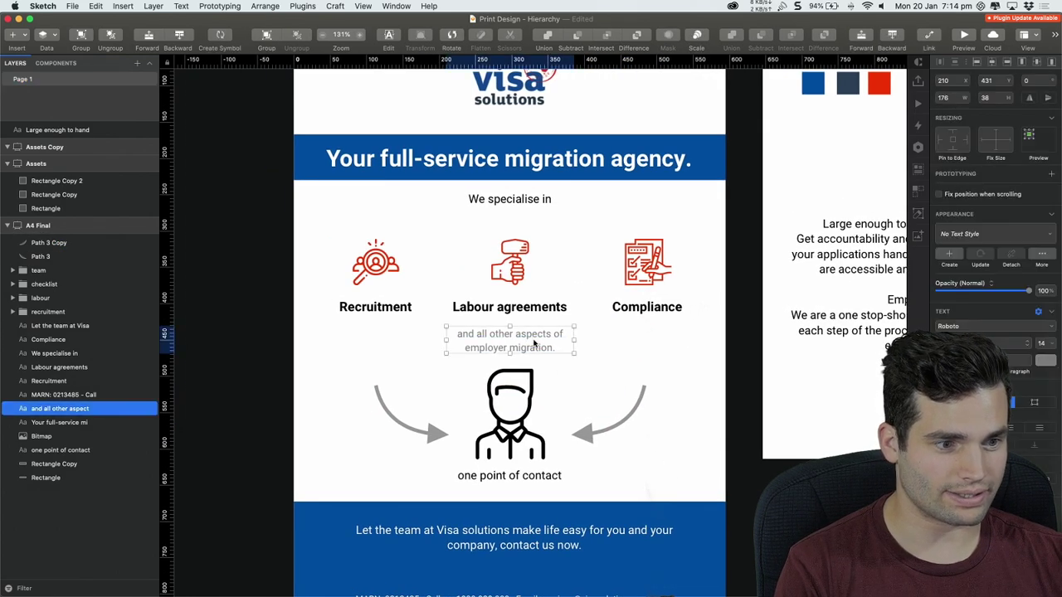
drag(536, 326, 571, 345)
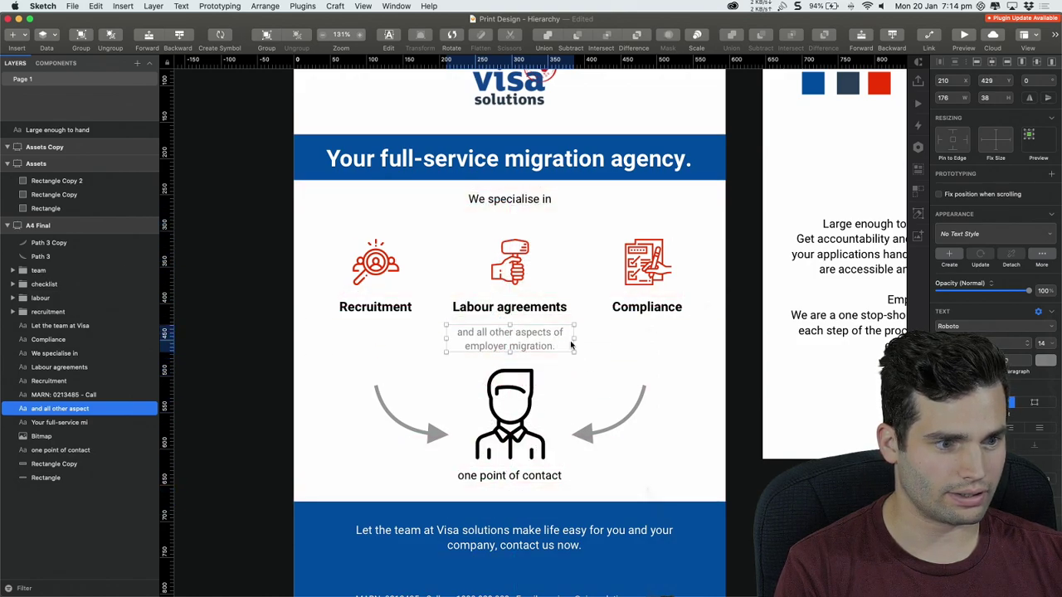
click(623, 349)
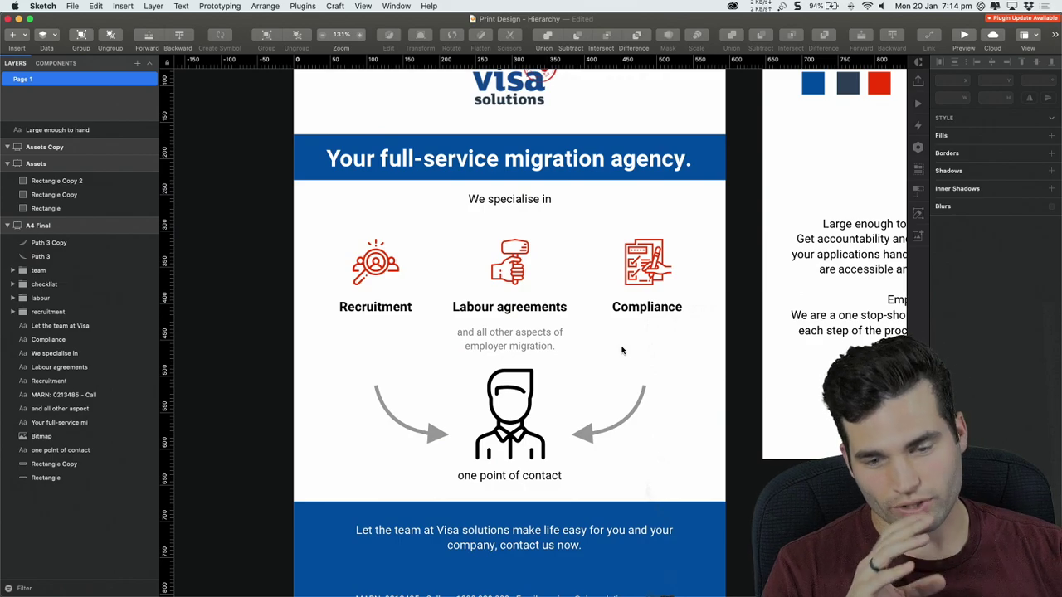
Recolour the borders of both curved arrows with the dark navy sampled from the palette swatch
click(429, 429)
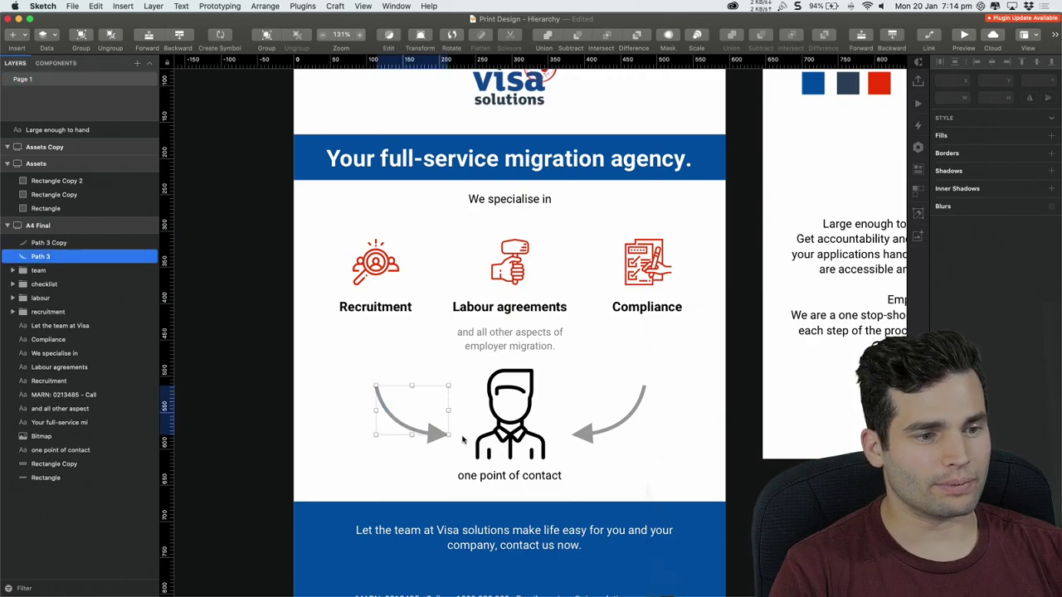
shift+click(618, 427)
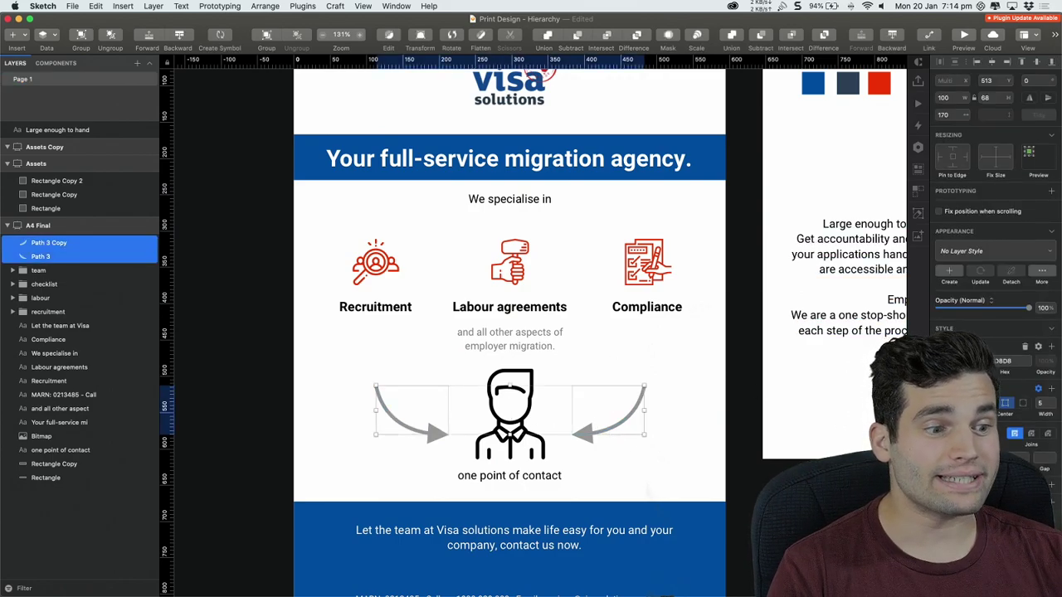
click(959, 404)
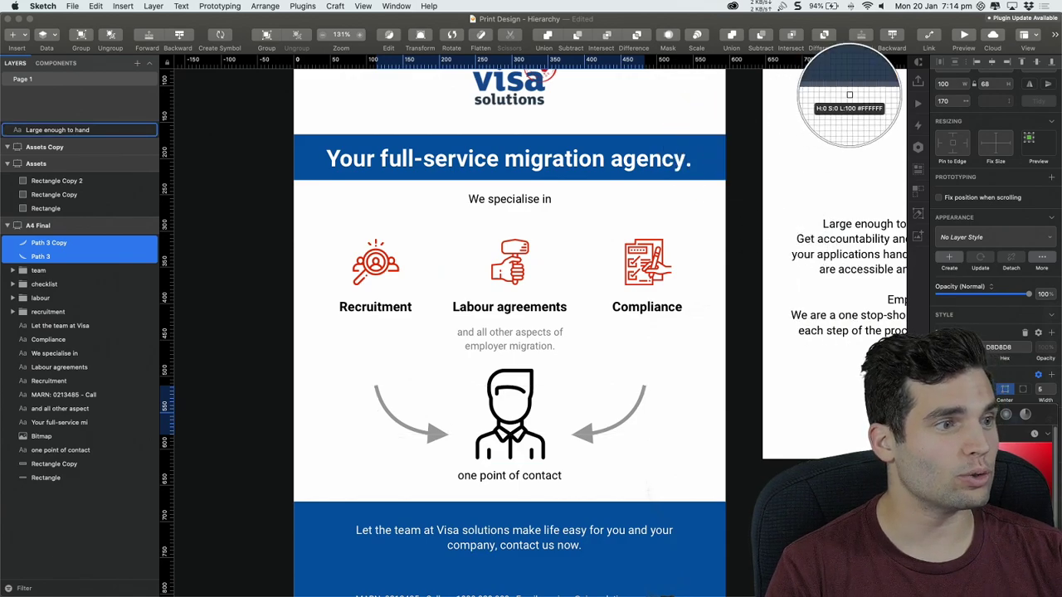
click(848, 84)
click(560, 379)
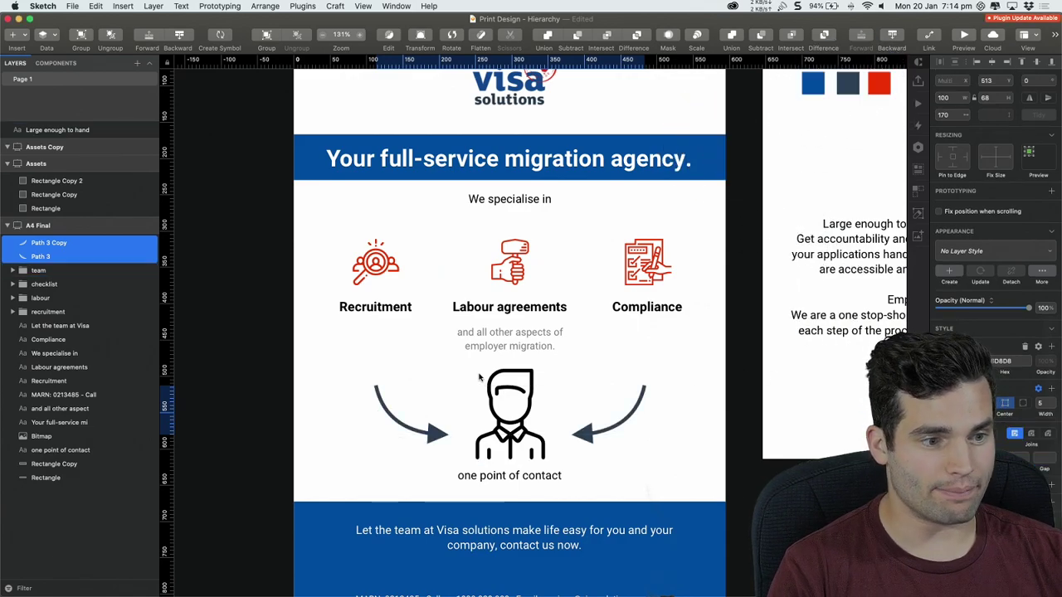
Recolour the visible paths of the single-person icon with the same dark navy as the arrows
drag(475, 372, 552, 460)
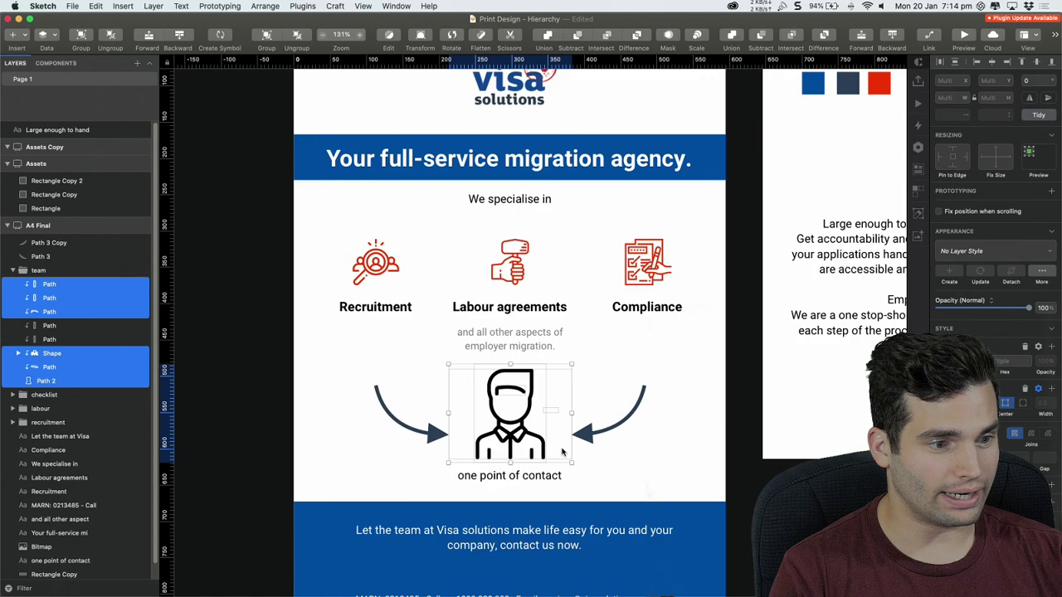
click(663, 381)
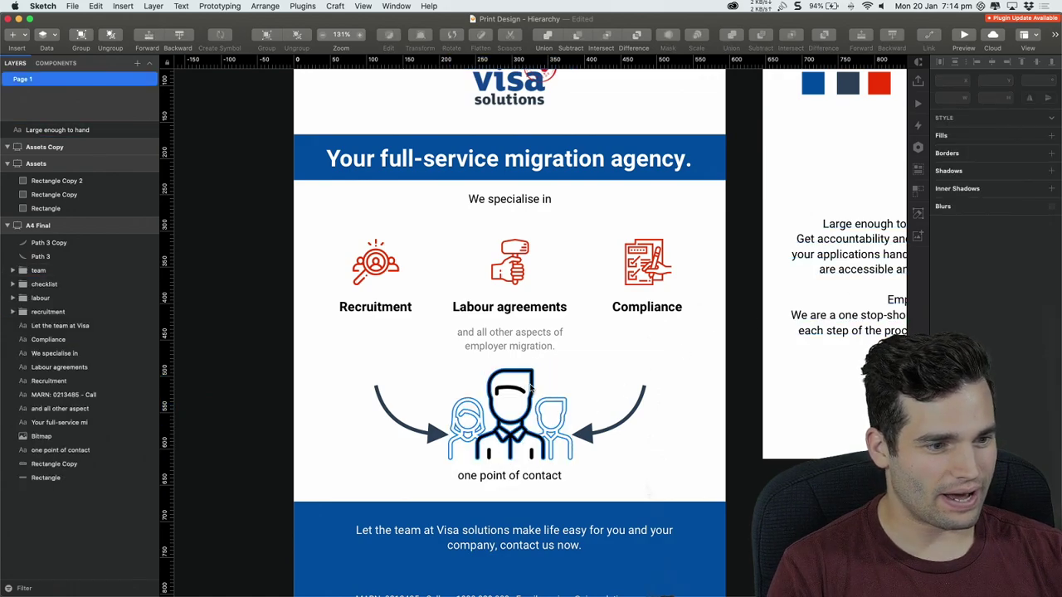
click(523, 394)
shift+click(523, 395)
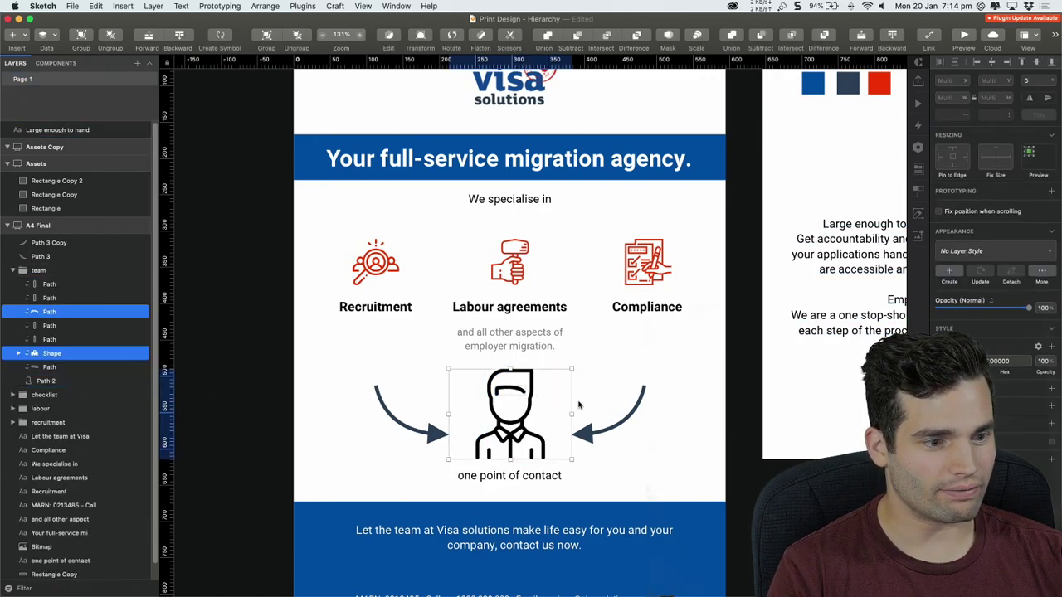
shift+click(531, 453)
shift+click(499, 455)
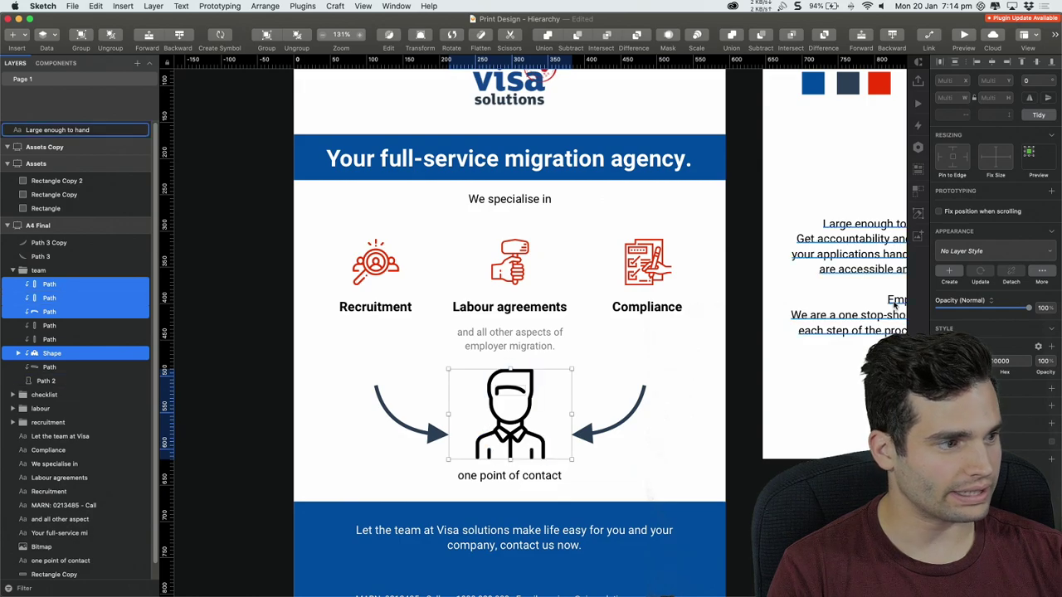
key(ctrl+c)
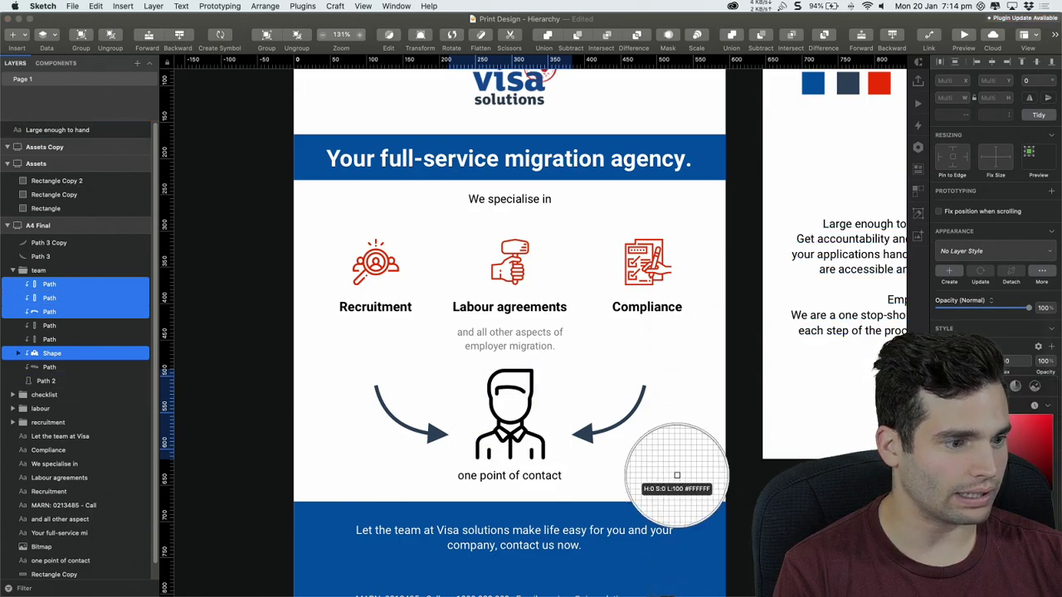
click(614, 422)
scroll(700, 429, up, 3)
scroll(699, 429, left, 3)
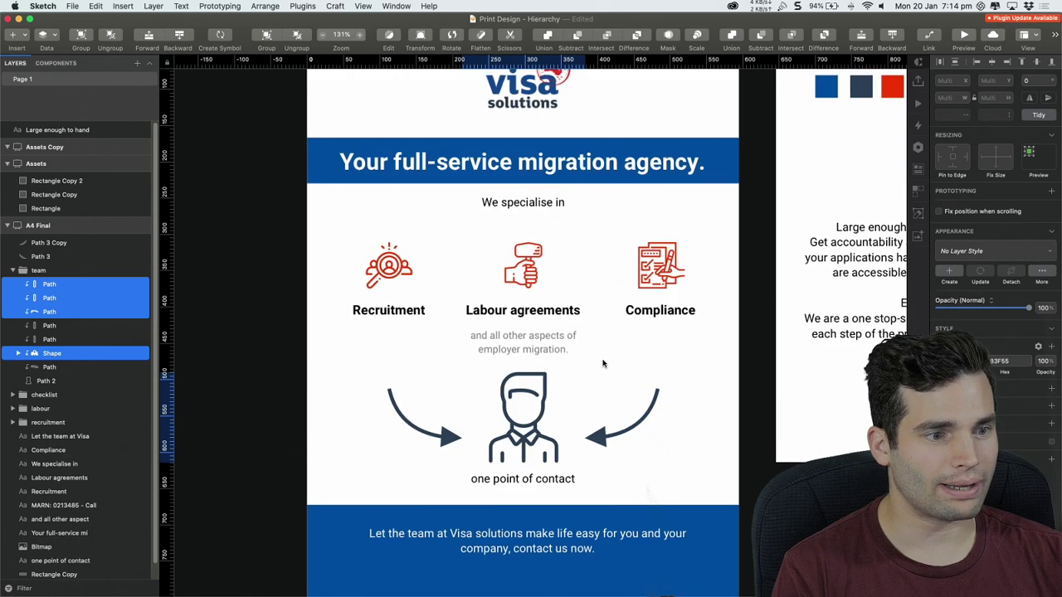
Place the "and all other aspects" note on one line beneath "one point of contact", and shift the arrows, person icon and contact text up
click(591, 374)
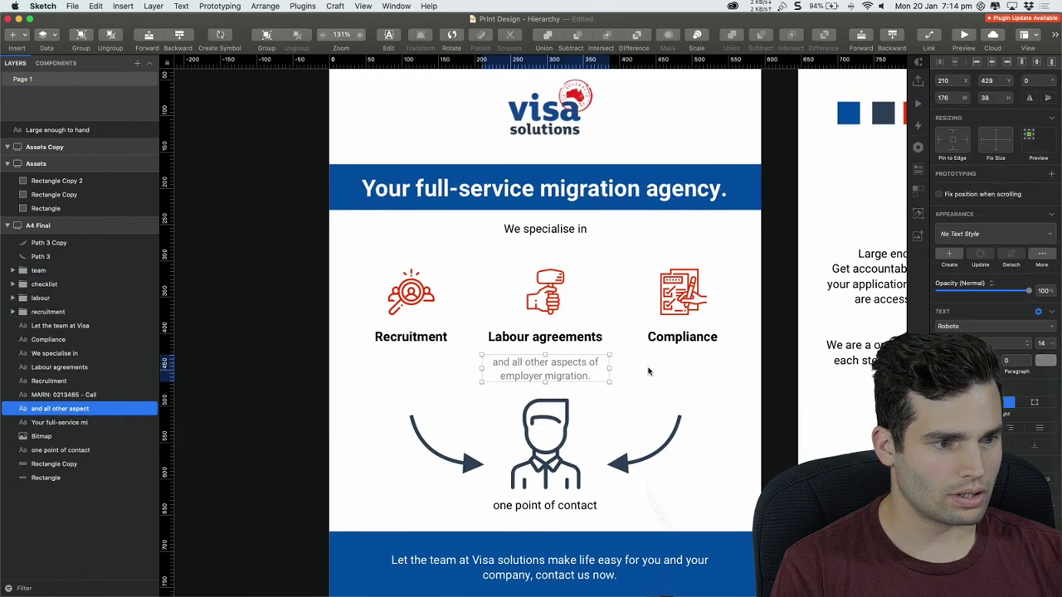
drag(584, 371, 614, 528)
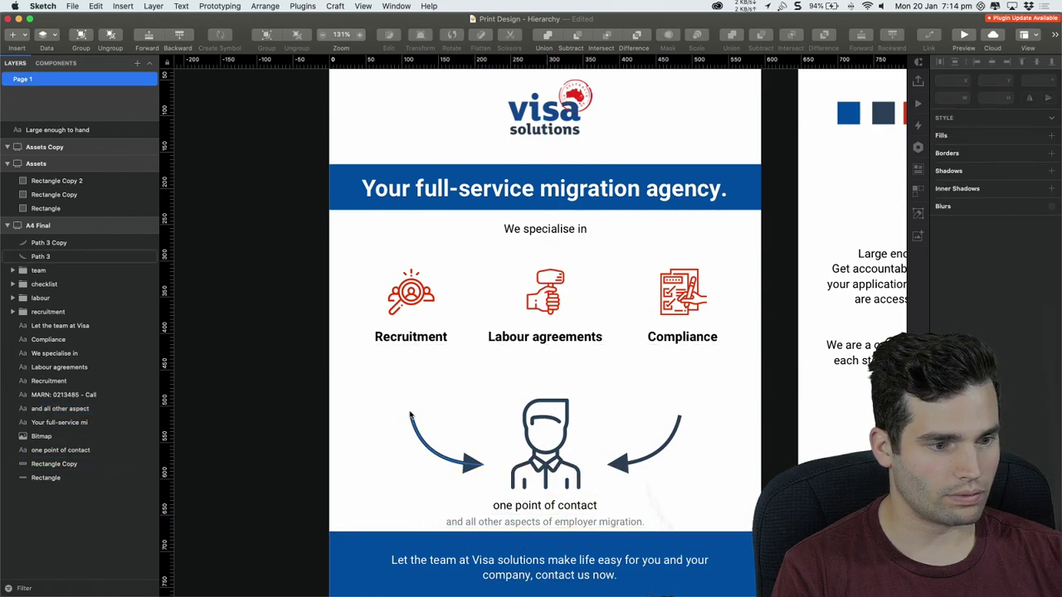
drag(405, 394, 679, 527)
Duplicate the left curved arrow into the space between the Labour agreements label and the person icon
drag(525, 467, 547, 370)
click(749, 452)
click(471, 448)
scroll(548, 371, up, 5)
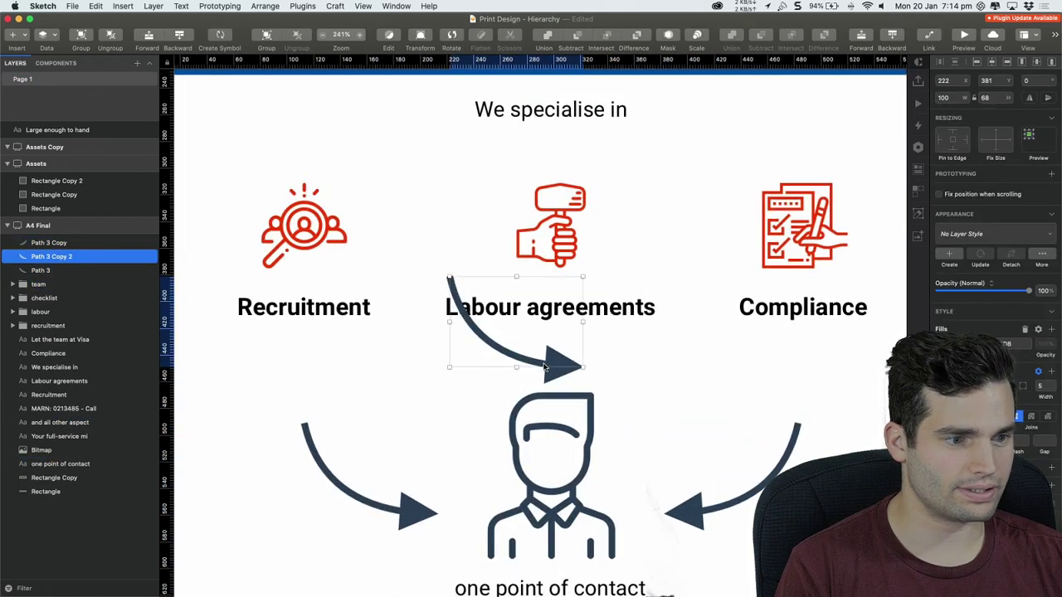
Try to reshape the duplicated curved arrow into a straight vertical arrow beneath the Labour agreements icon by moving its end points and curve handle
double_click(546, 369)
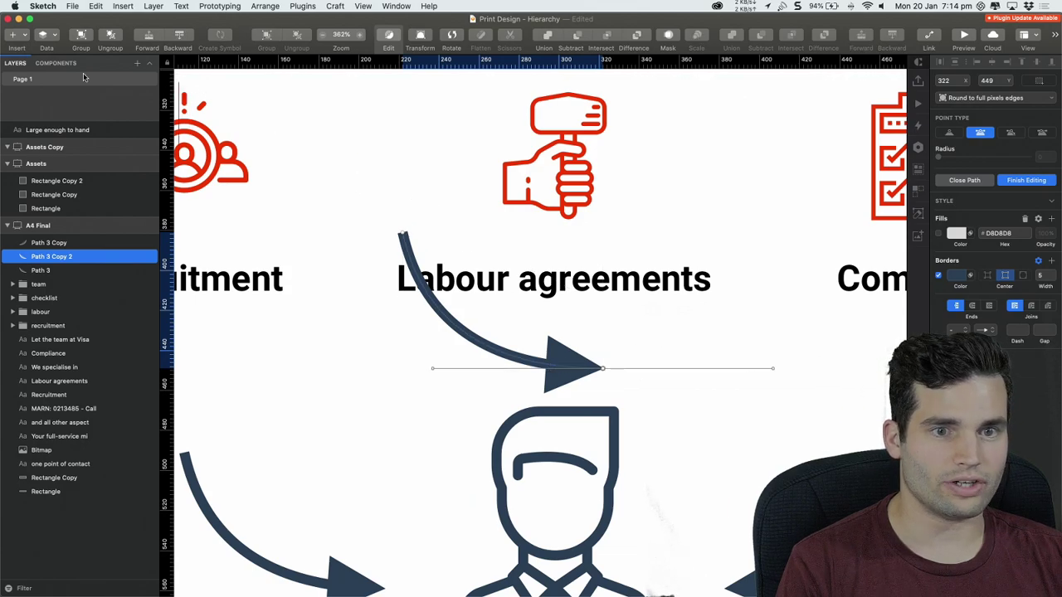
click(593, 368)
drag(603, 373, 556, 376)
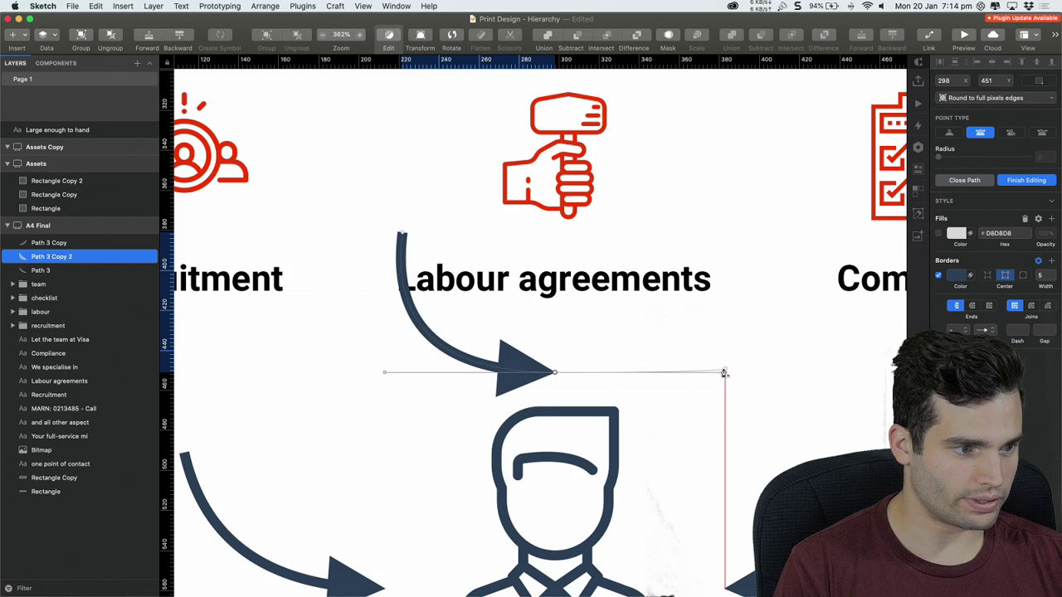
drag(727, 373, 560, 375)
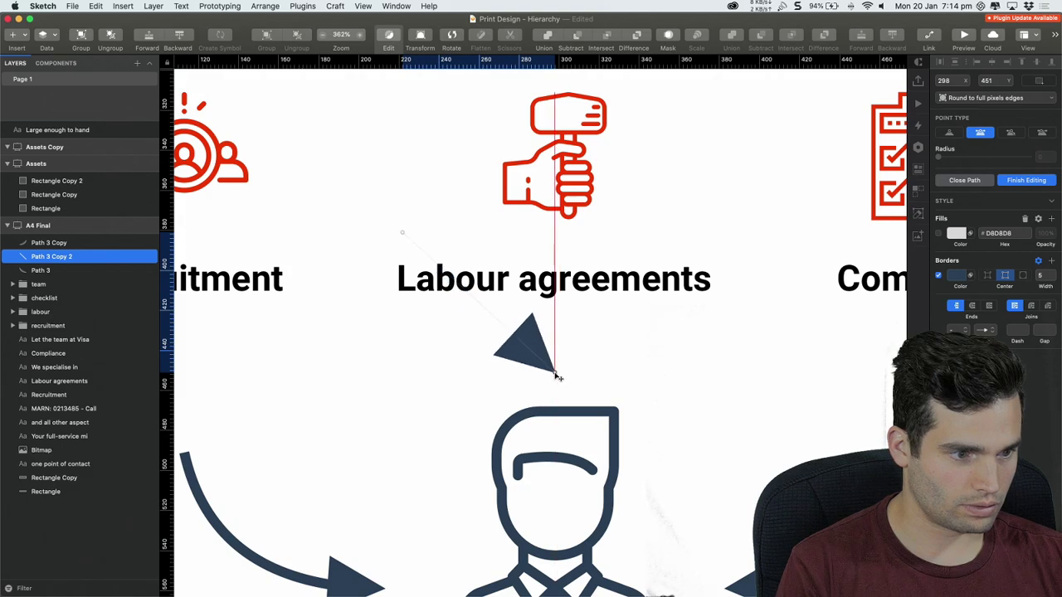
drag(403, 233, 555, 235)
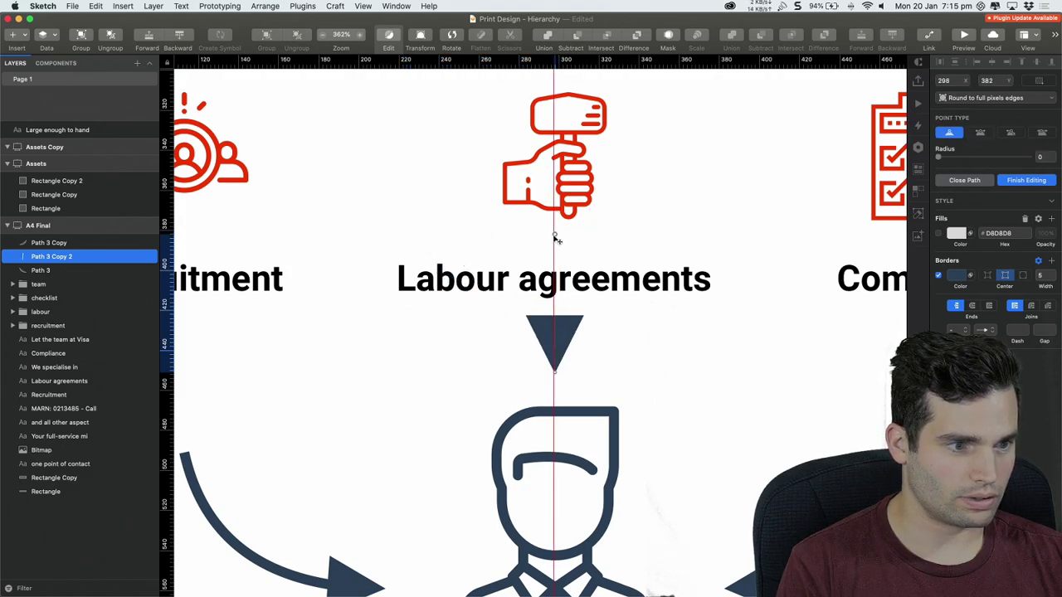
click(556, 377)
Undo the arrow reshaping and the duplication of the curved arrow
key(super+z)
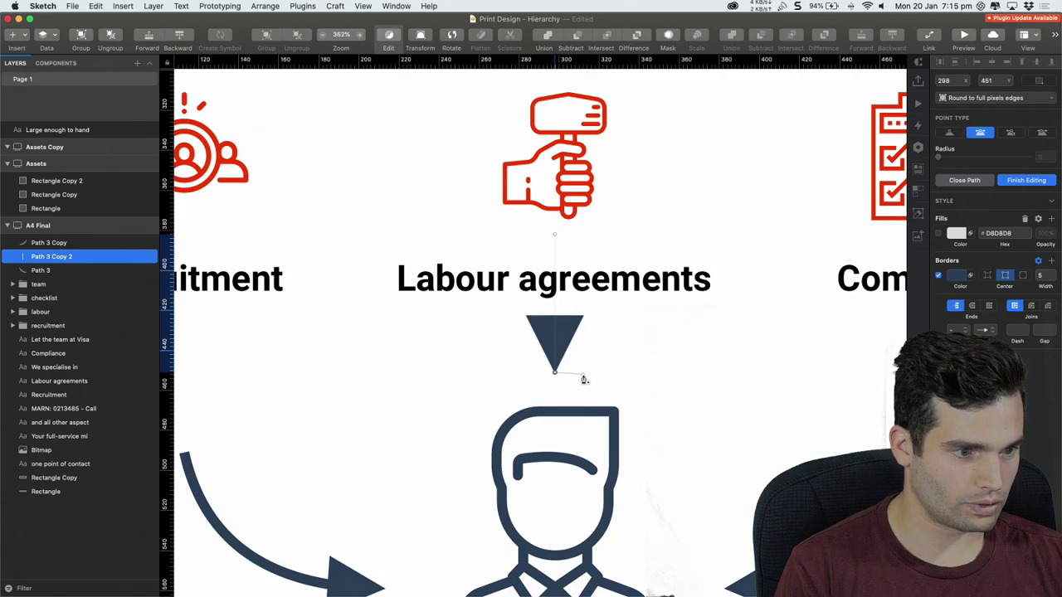
key(super+z)
key(super+z)
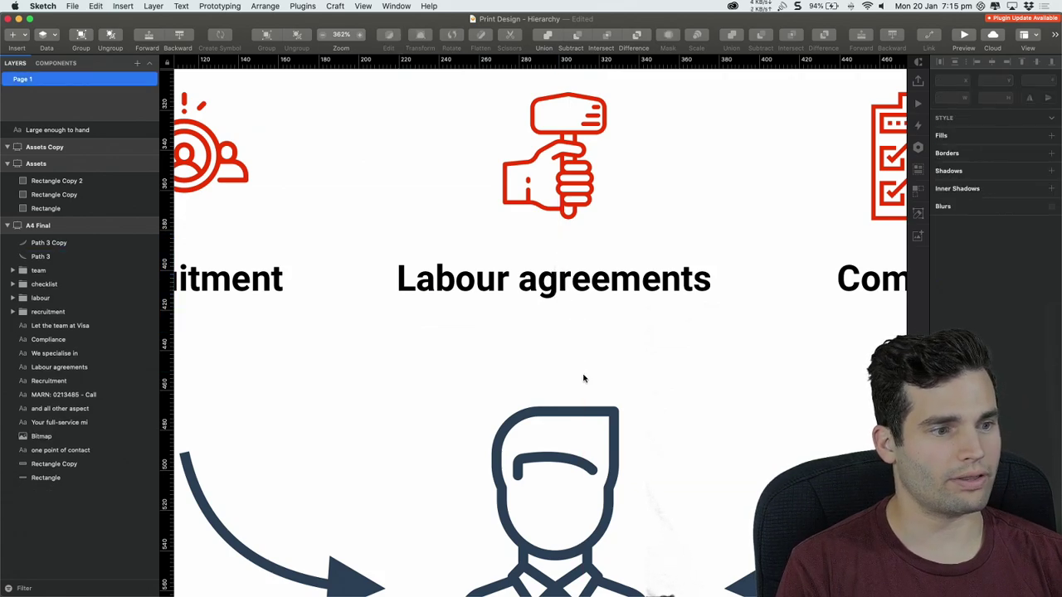
Draw a straight vertical arrow with the Vector tool from the Labour agreements label to just above the person icon, with border width 4
click(22, 34)
click(37, 63)
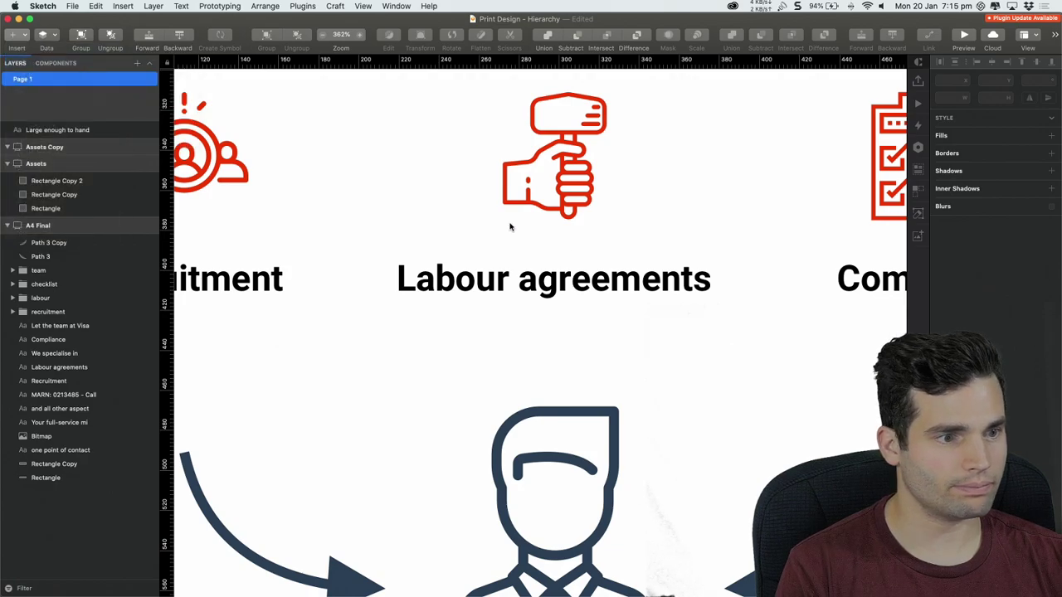
click(554, 249)
click(554, 380)
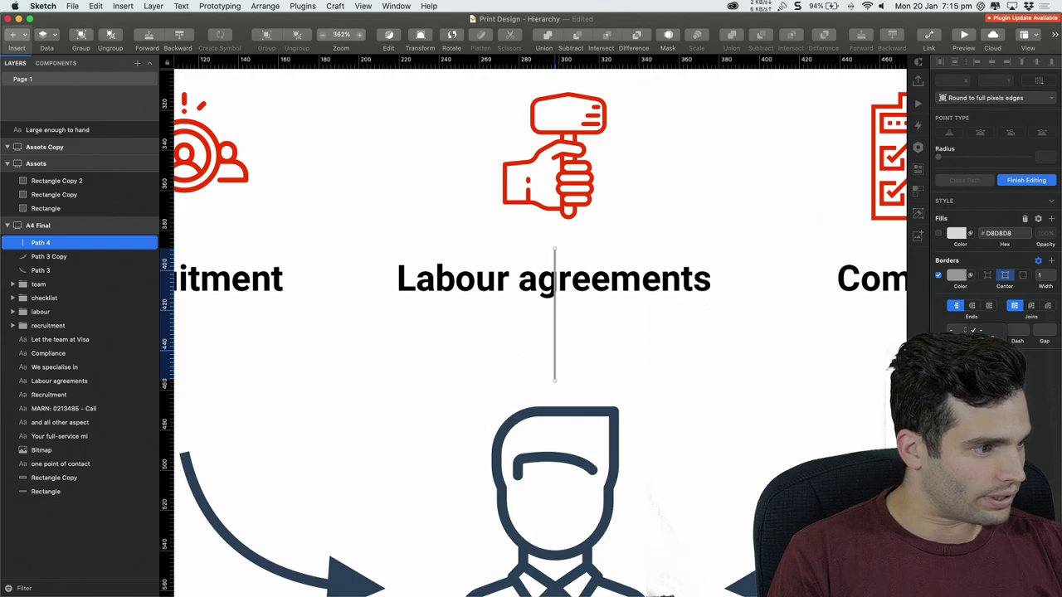
click(1053, 275)
click(1053, 275)
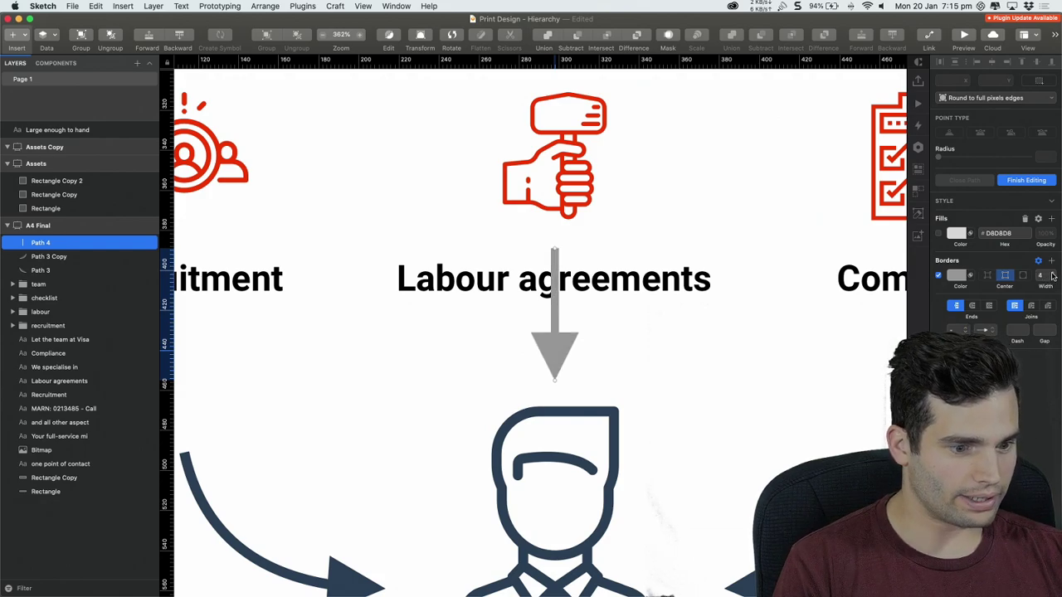
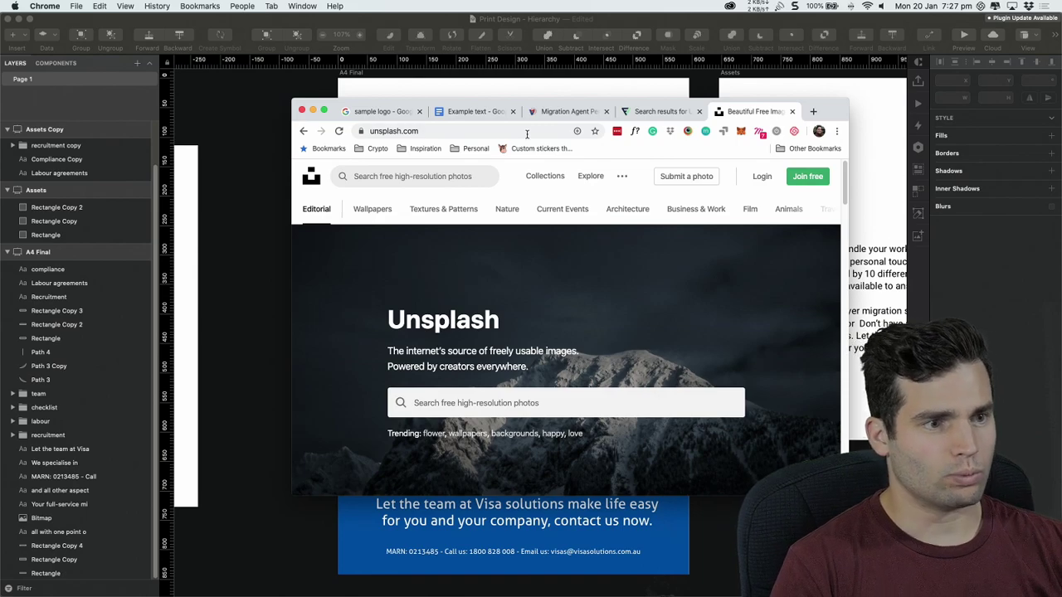
Close the developer tools on the Visa Solutions website and examine the homepage's header photos
click(564, 111)
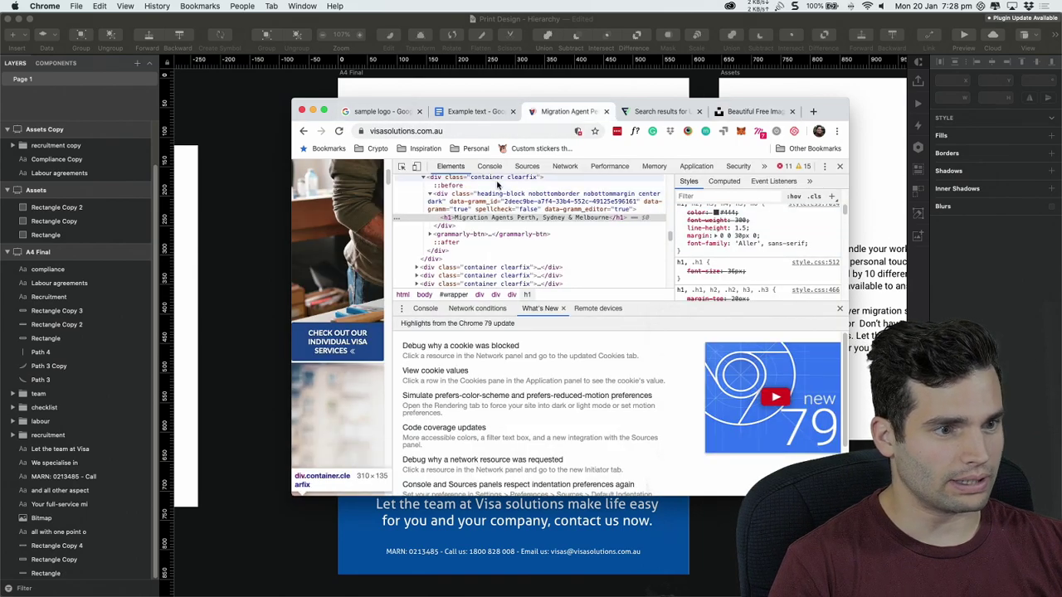
click(840, 166)
scroll(730, 332, up, 5)
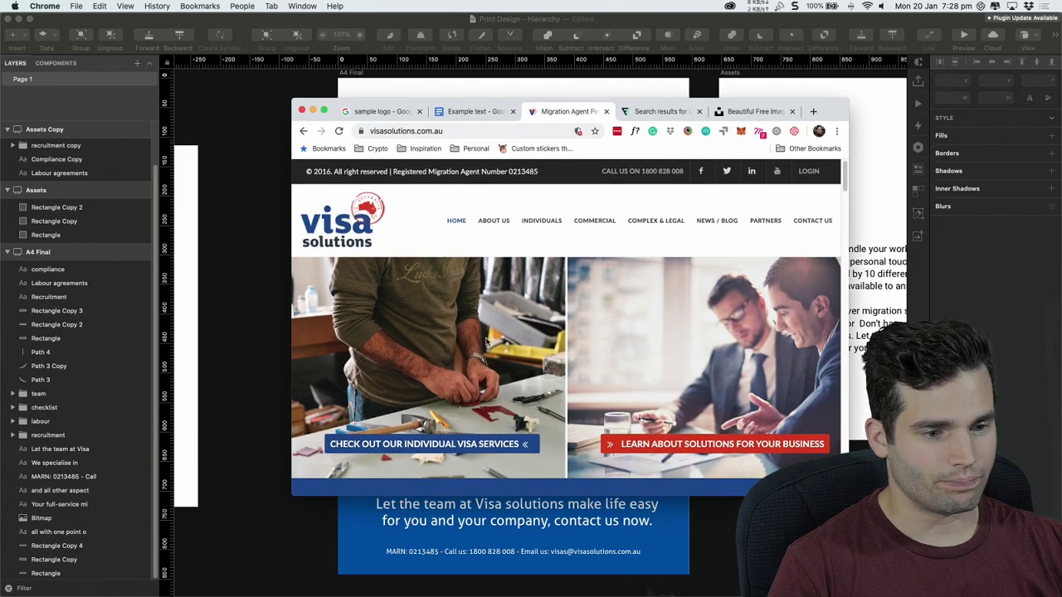
scroll(465, 338, down, 2)
scroll(399, 336, up, 2)
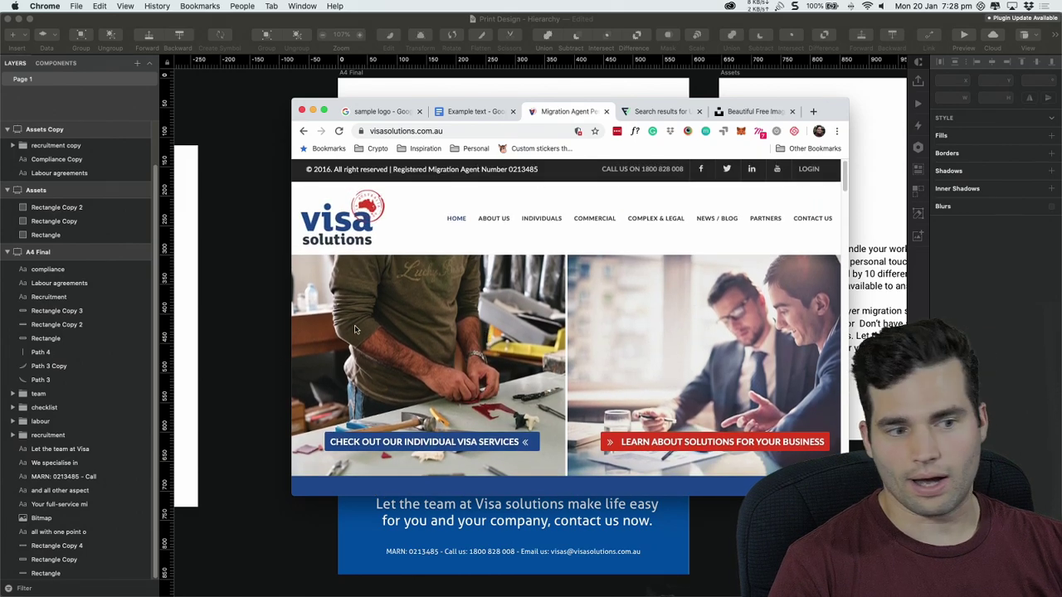
Search Unsplash for "working" and browse the photo results for a suitable header image
click(753, 110)
text(working)
key(Return)
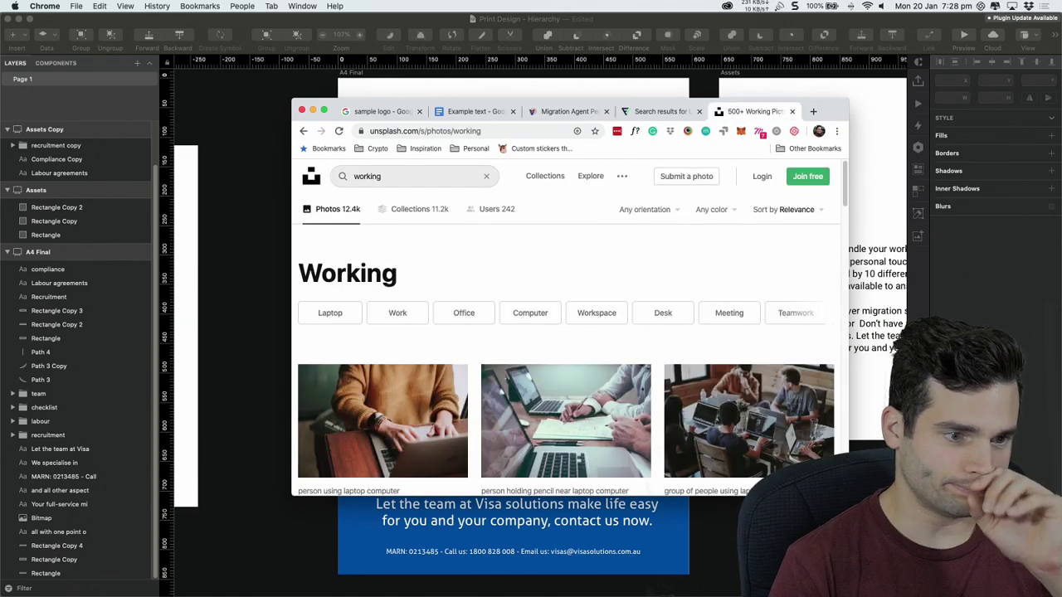
scroll(531, 264, down, 1)
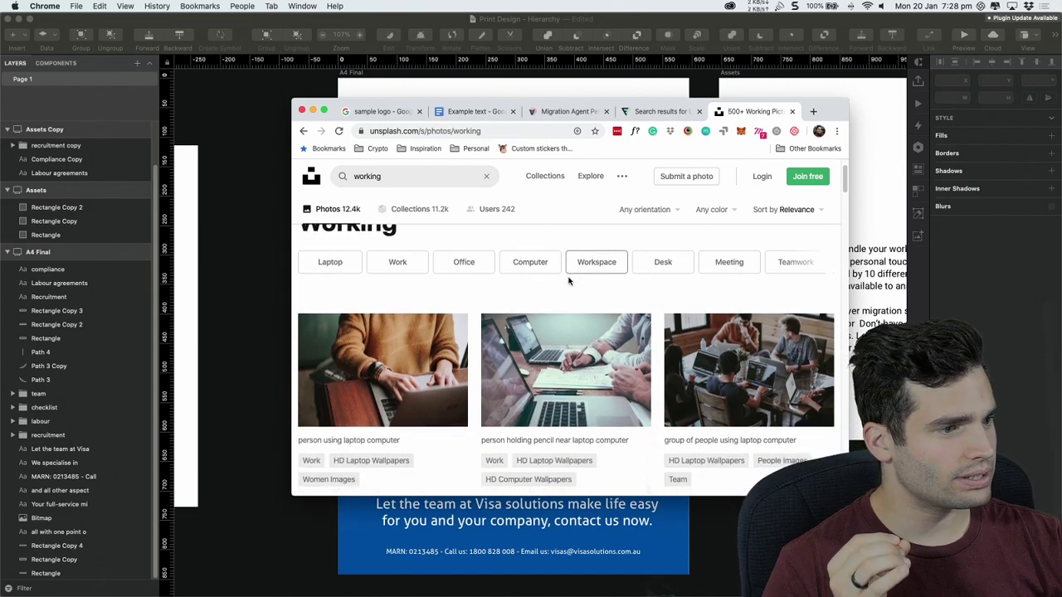
scroll(569, 279, down, 1)
scroll(568, 278, down, 2)
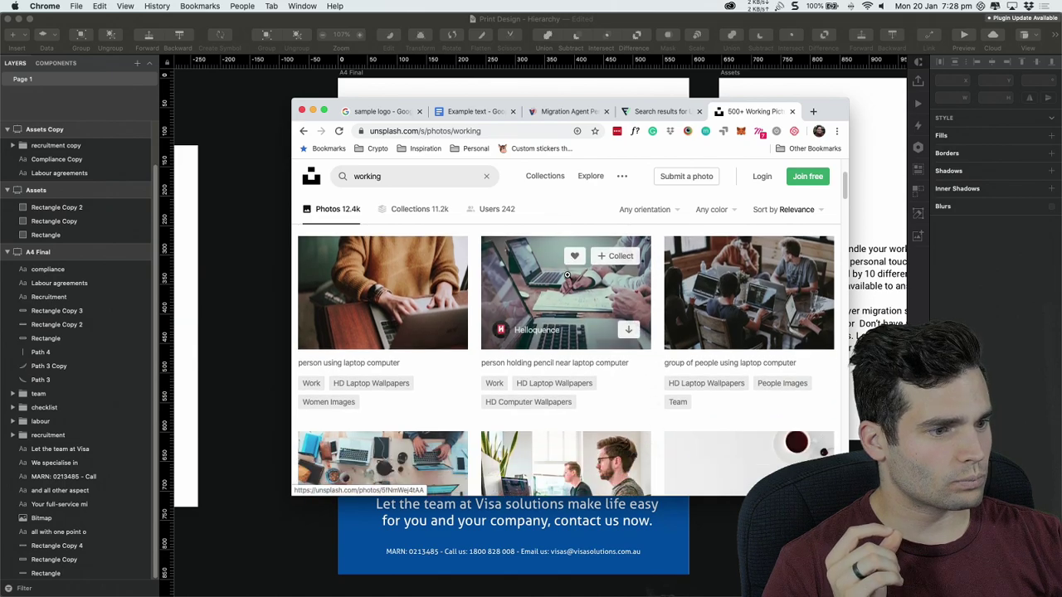
scroll(631, 304, down, 6)
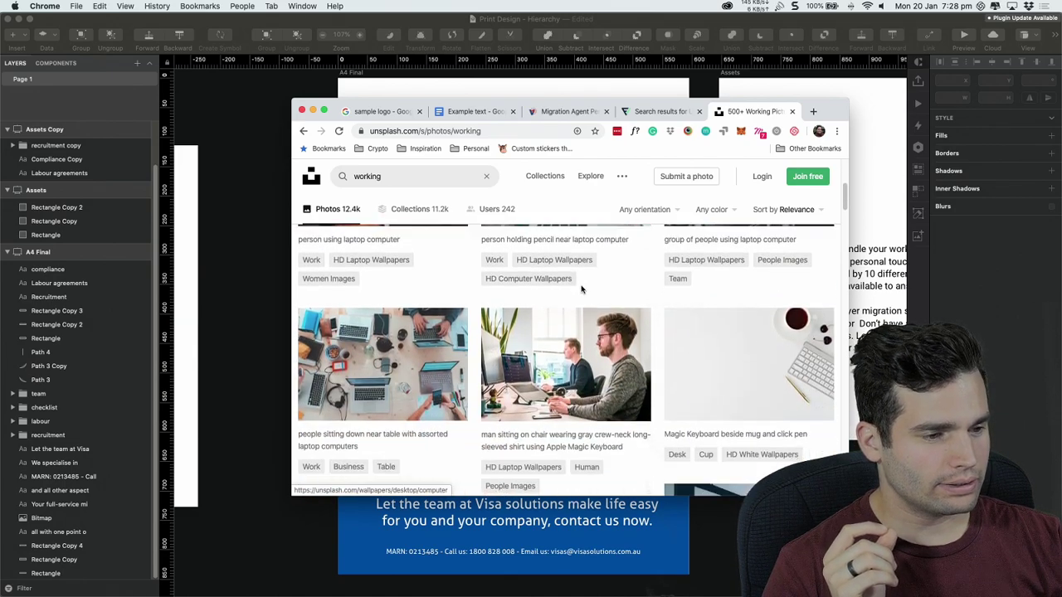
scroll(578, 287, down, 1)
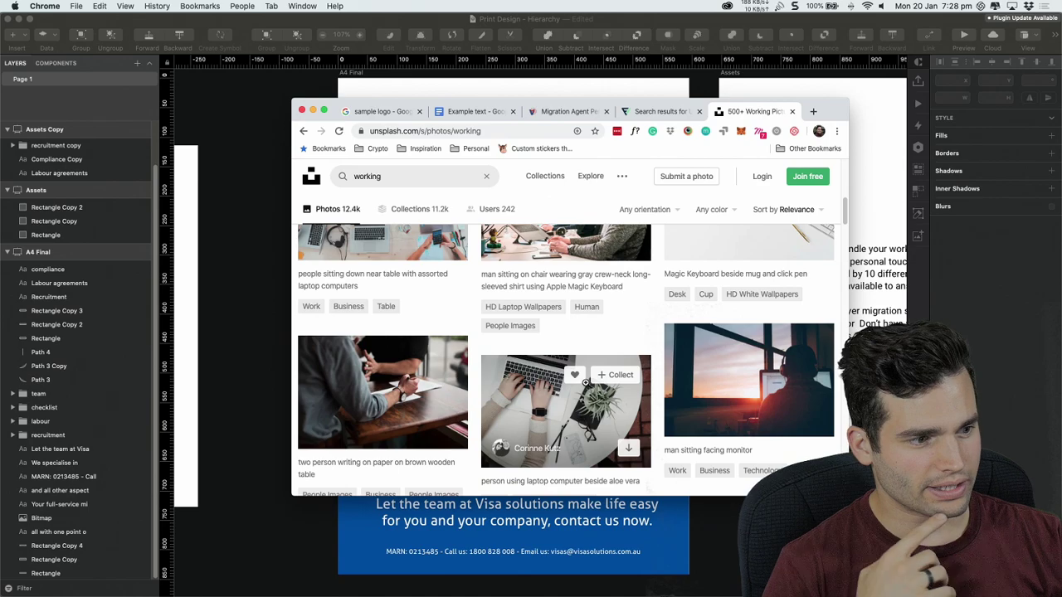
scroll(721, 363, down, 2)
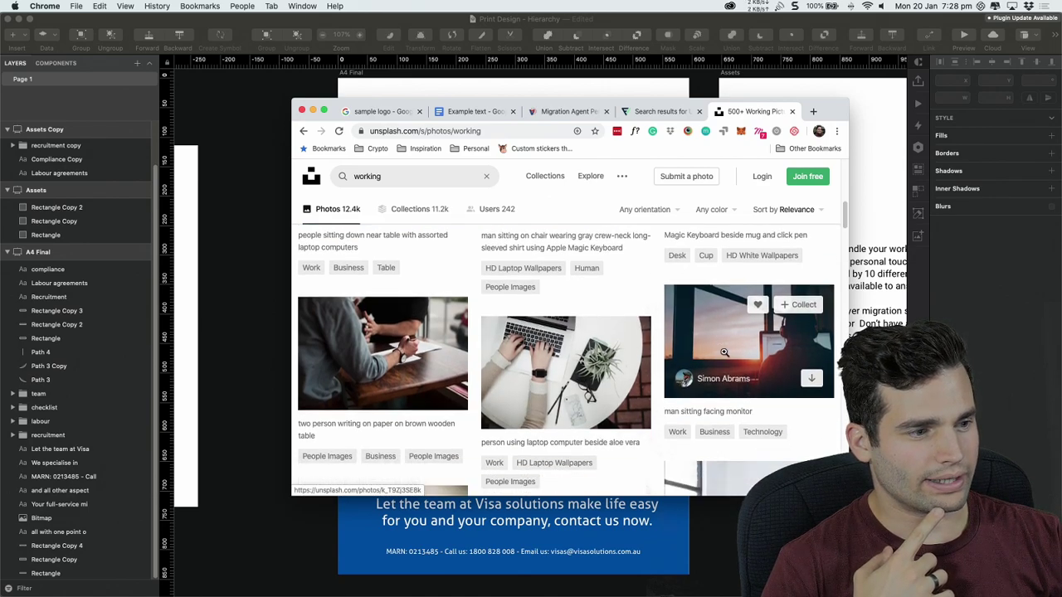
Open the photo of the man sitting facing a monitor at sunset and download it for free
click(725, 353)
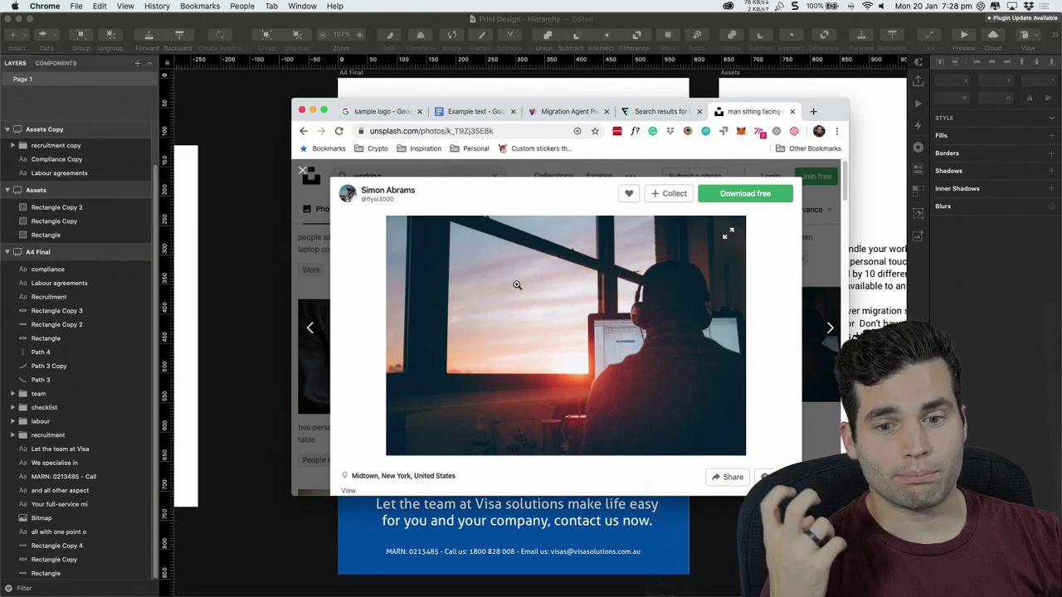
click(734, 196)
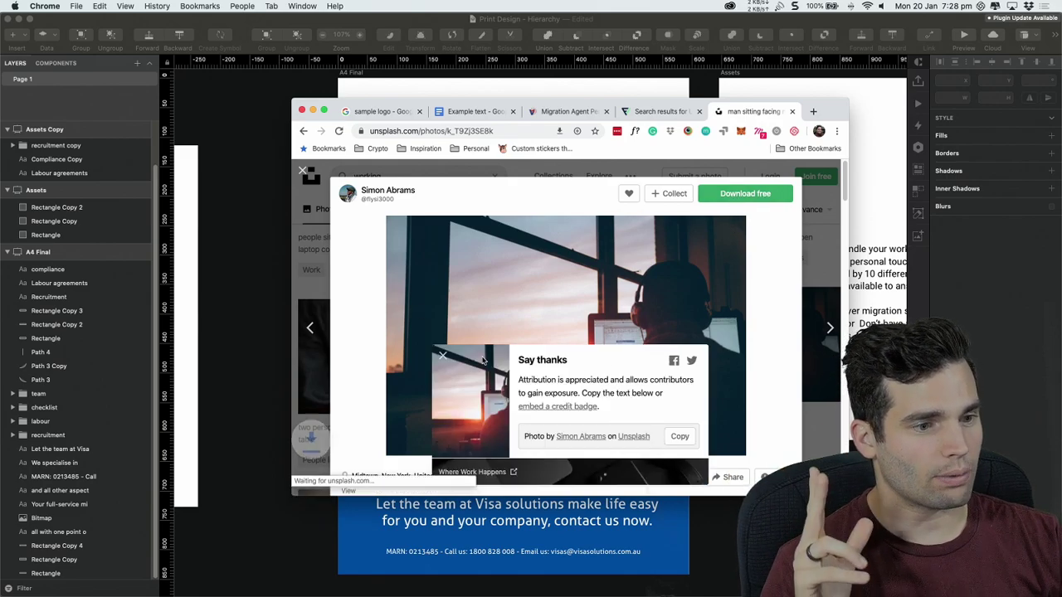
click(443, 331)
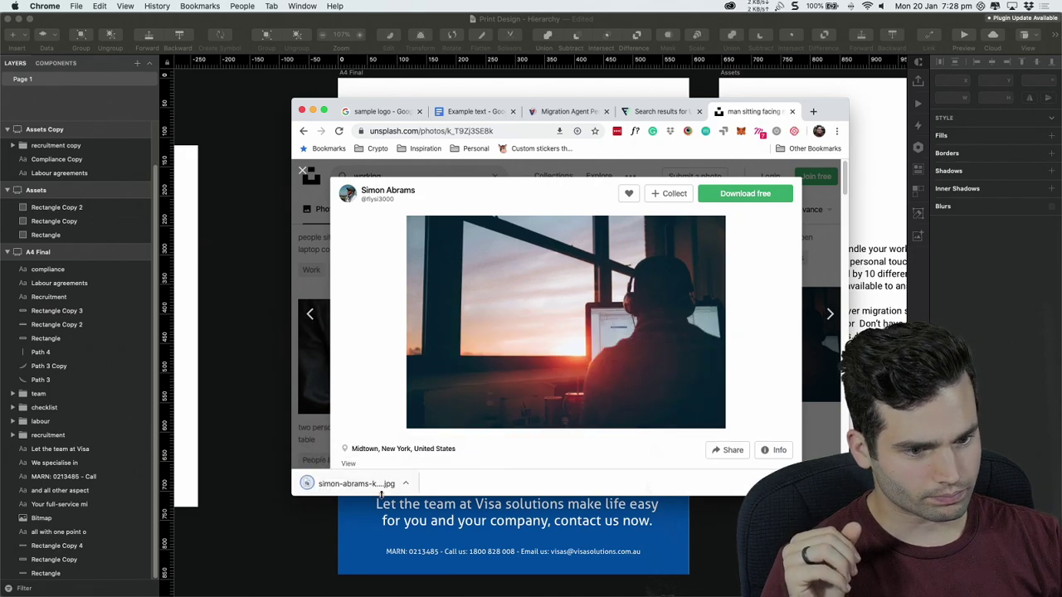
Add the downloaded photo to the Sketch document and scale it down to about 442 × 295 over the A4 Final artboard
drag(348, 484, 244, 433)
drag(261, 484, 257, 480)
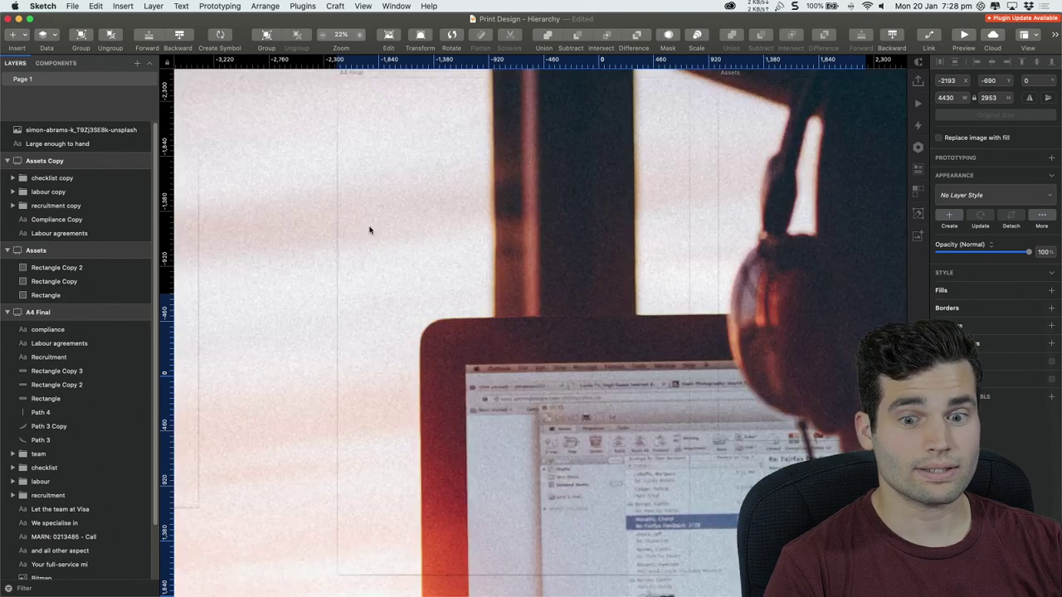
click(370, 229)
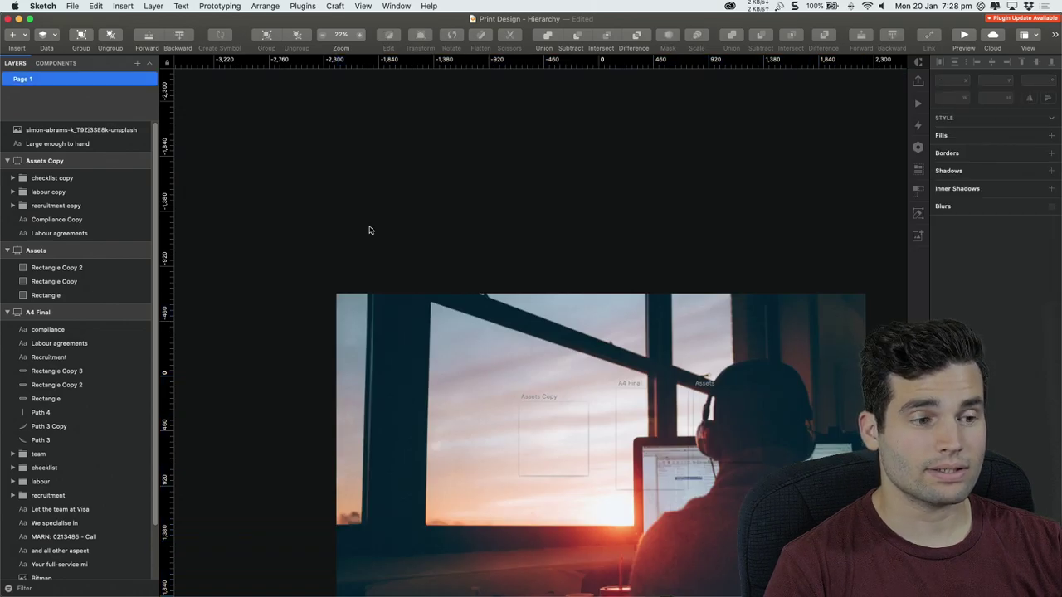
scroll(396, 220, down, 3)
scroll(396, 220, right, 4)
drag(438, 307, 506, 283)
drag(771, 154, 535, 309)
scroll(525, 333, up, 5)
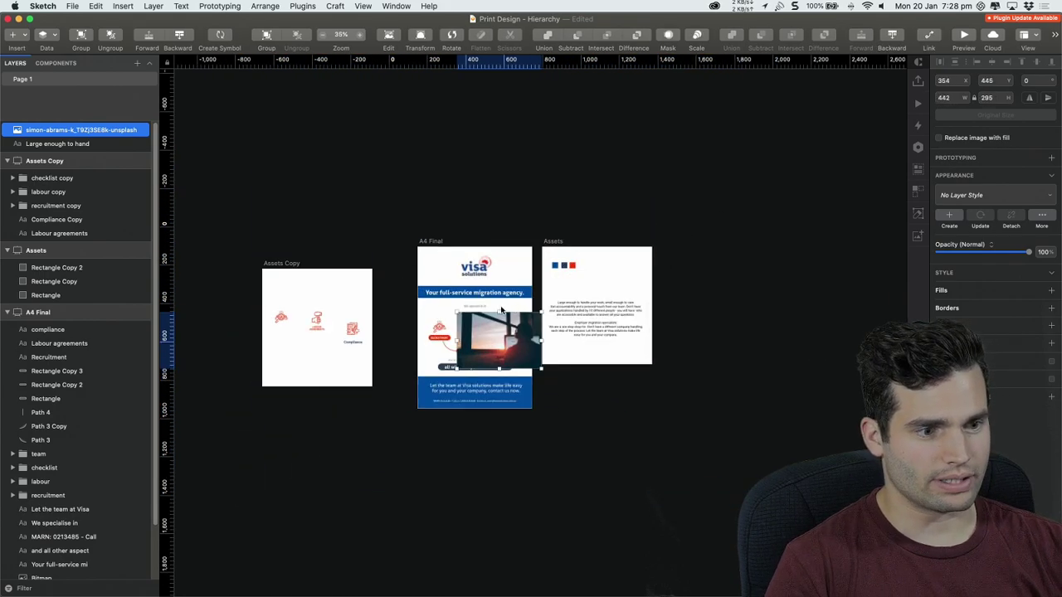
Fit the photo to the A4 Final artboard's upper area at about 597 × 398 and place it behind all the artboard's other layers
drag(625, 389, 529, 193)
drag(568, 241, 640, 289)
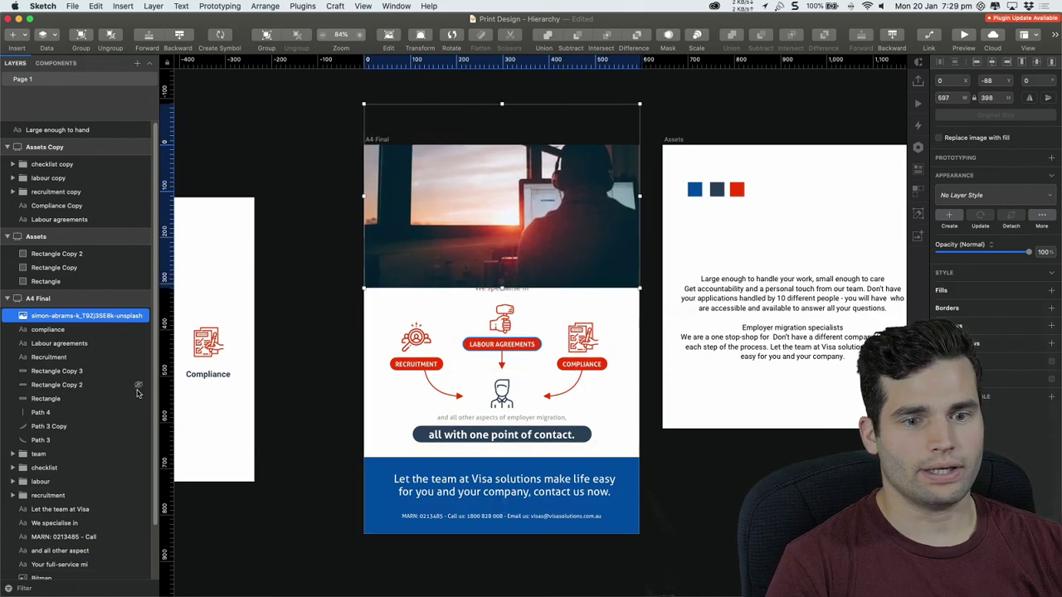
drag(53, 317, 53, 577)
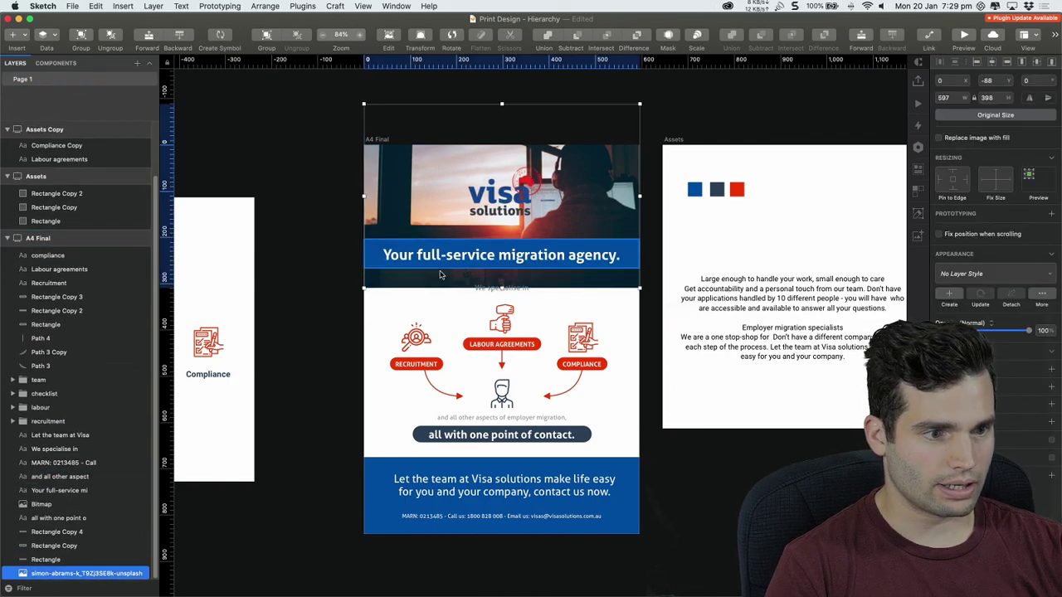
Reposition the photo behind the logo and scale it to about 609 × 406, slightly wider than the artboard
drag(424, 272, 395, 172)
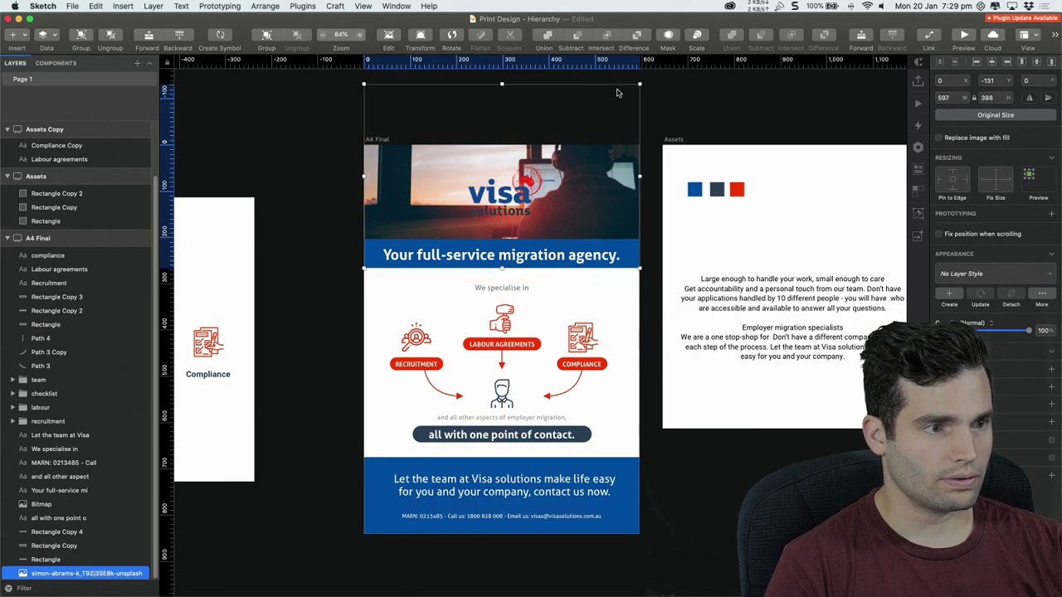
drag(639, 85, 669, 93)
mouse_move(604, 214)
mouse_down()
mouse_move(607, 235)
mouse_move(607, 225)
mouse_up()
drag(668, 109, 642, 127)
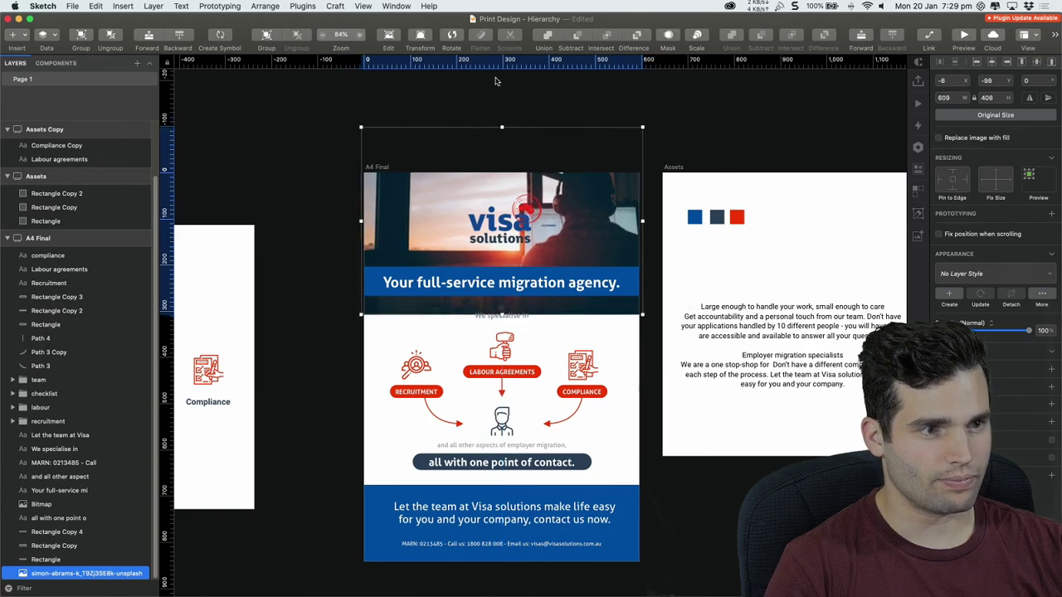
Mask the photo to a 595 × 266 area at the artboard's upper edge and move the Visa Solutions logo left over the bright window
click(668, 39)
drag(389, 147, 363, 172)
drag(615, 296, 640, 296)
click(657, 338)
scroll(501, 178, up, 5)
drag(513, 247, 435, 240)
Enlarge the photo inside its mask to about 663 × 442 and position it at about X -33, Y -100
click(329, 223)
double_click(329, 234)
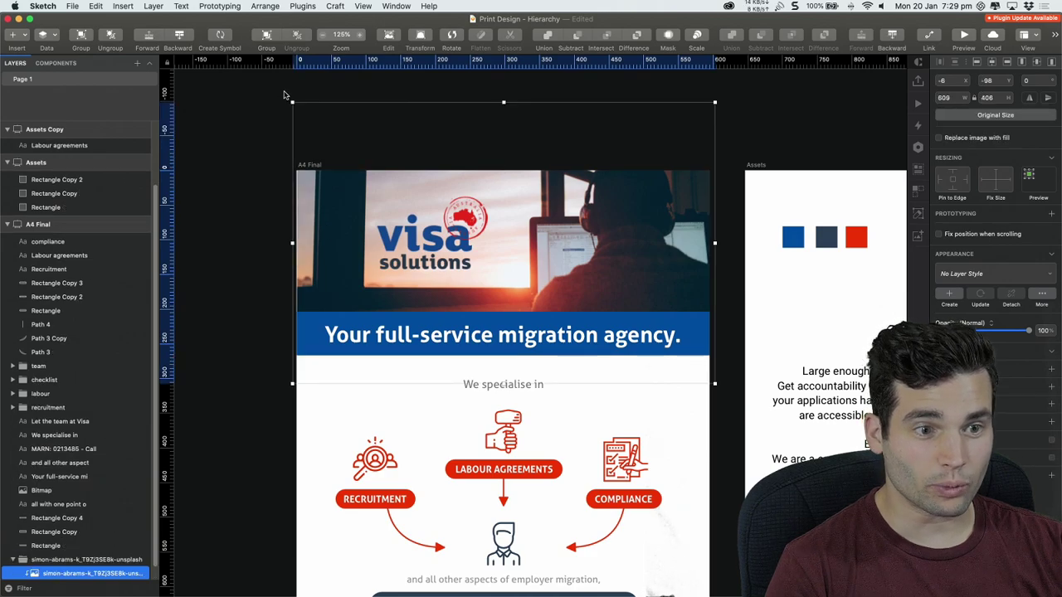
drag(292, 102, 273, 91)
drag(574, 203, 575, 214)
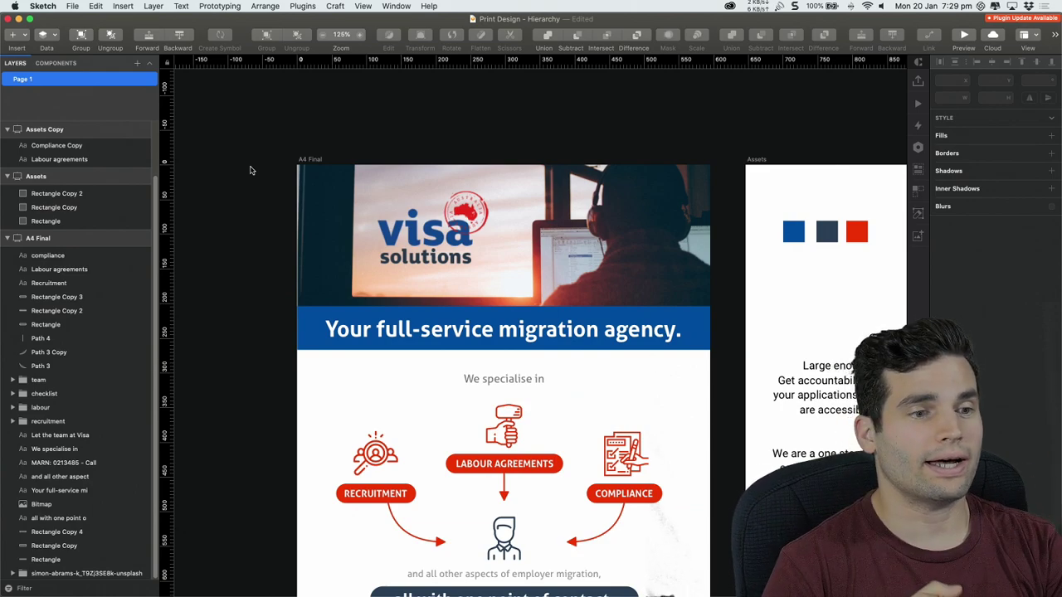
Fine-tune the header by shifting the masked photo and the Visa Solutions logo slightly left
double_click(335, 179)
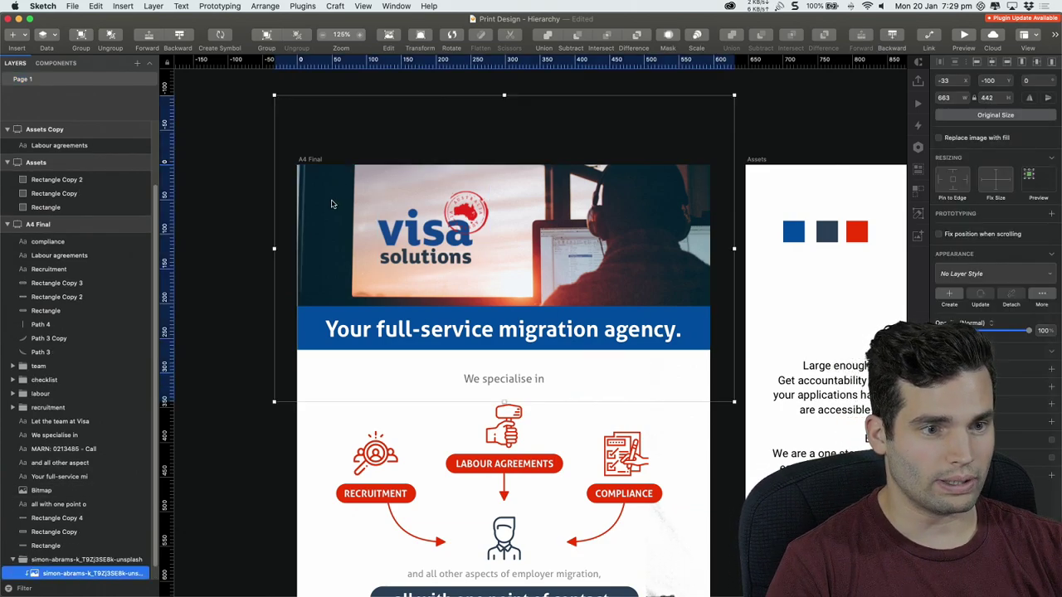
key(Escape)
click(442, 245)
drag(441, 245, 440, 246)
click(222, 201)
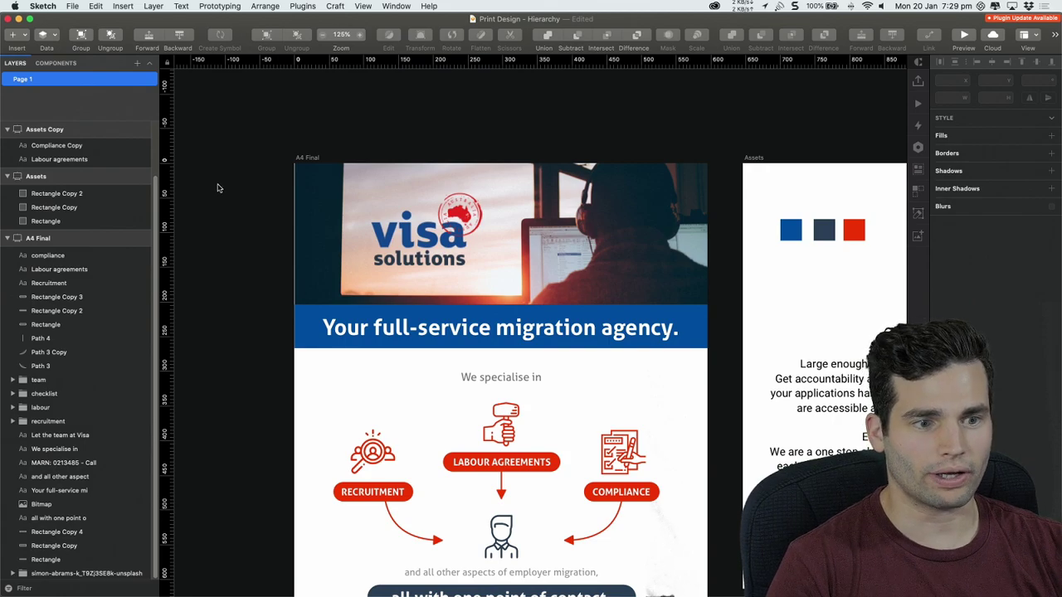
double_click(334, 239)
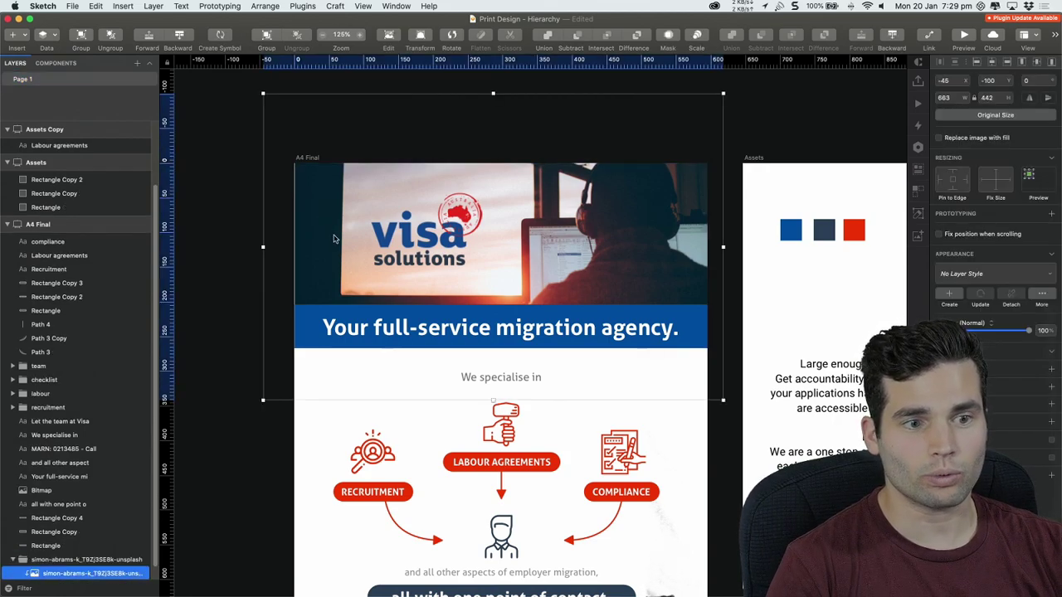
drag(333, 239, 331, 239)
scroll(268, 214, up, 10)
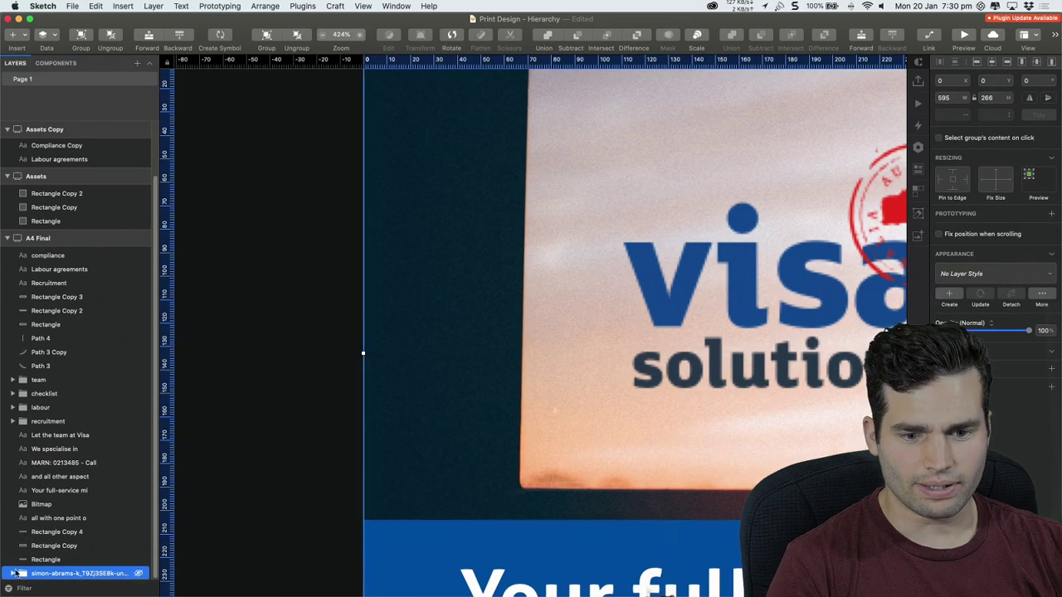
Extend the header photo's mask about 3 px past the artboard's left edge
scroll(35, 538, down, 2)
click(45, 573)
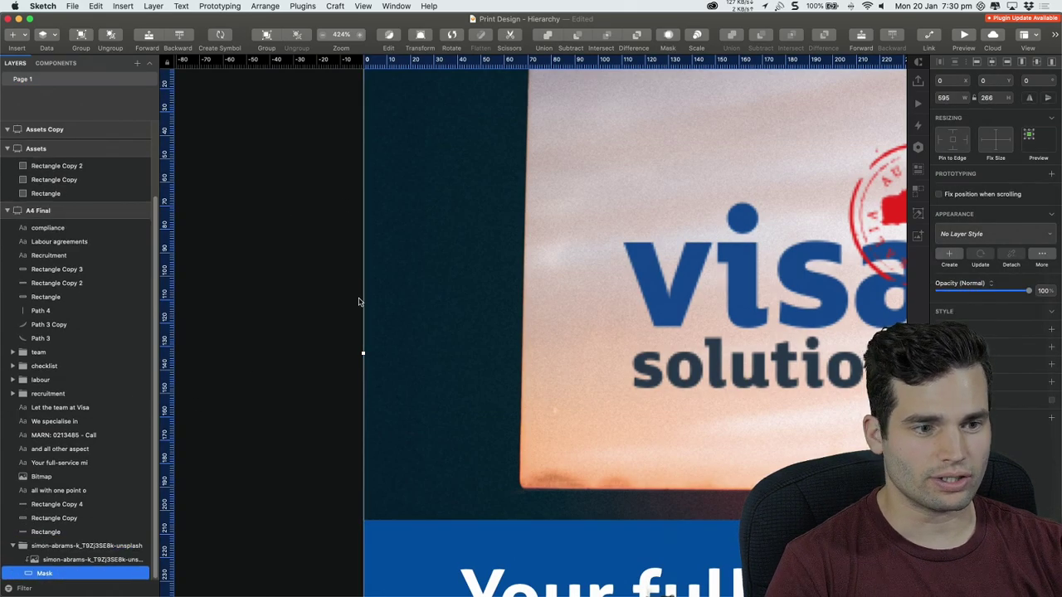
click(302, 303)
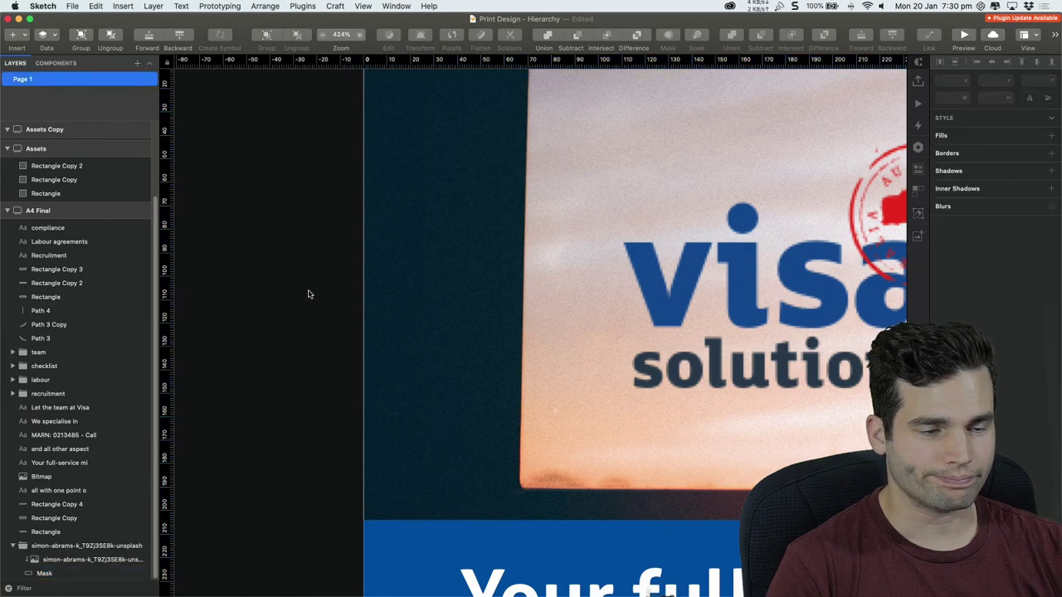
Review the whole A4 Final layout, from the photo header to the services diagram and footer
scroll(308, 293, down, 10)
scroll(431, 149, left, 4)
scroll(431, 149, down, 2)
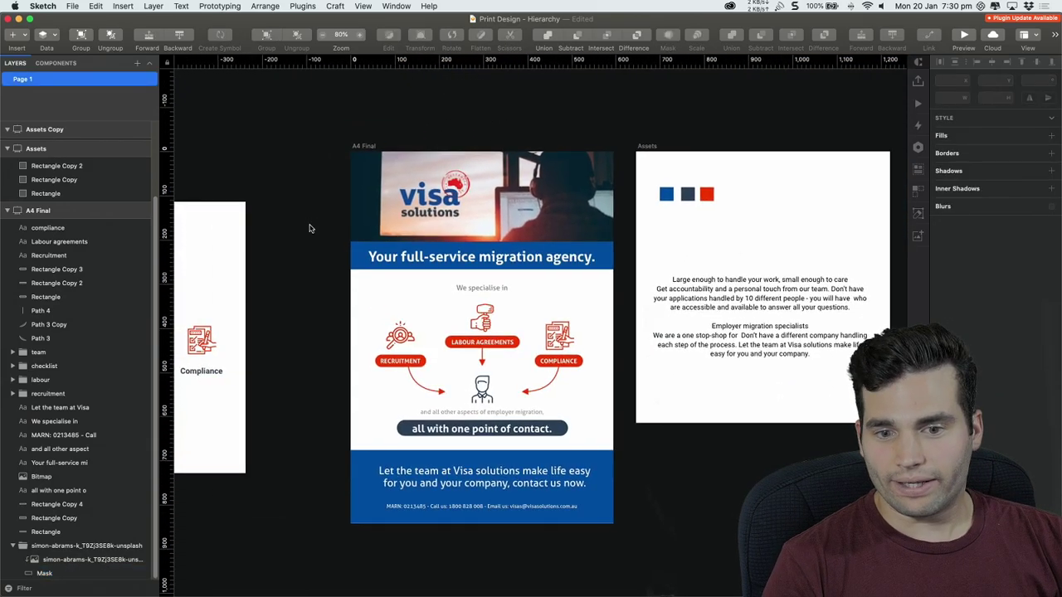
scroll(310, 249, down, 2)
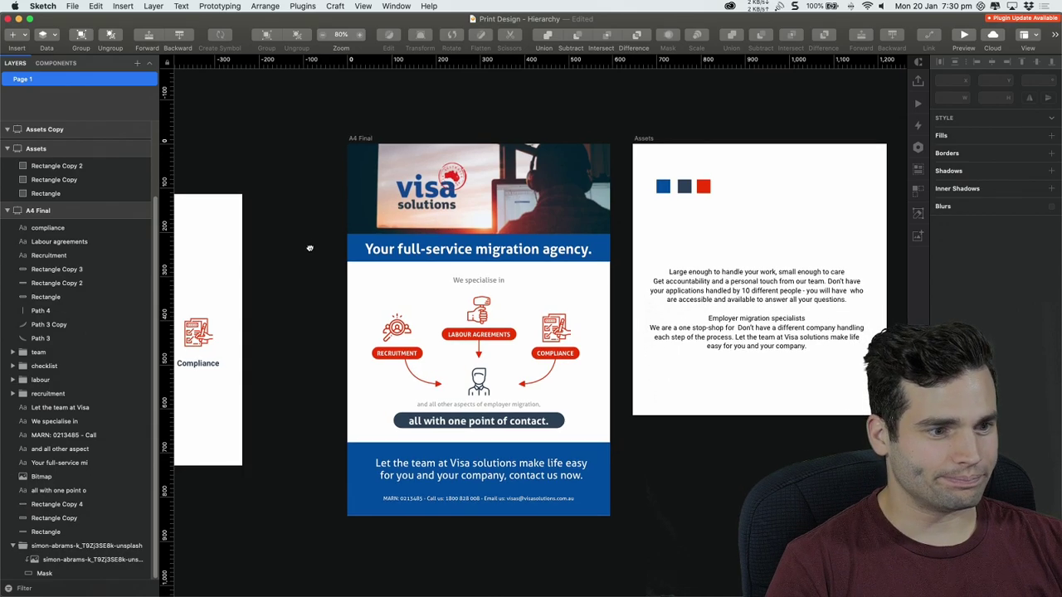
scroll(308, 233, down, 3)
scroll(506, 266, up, 3)
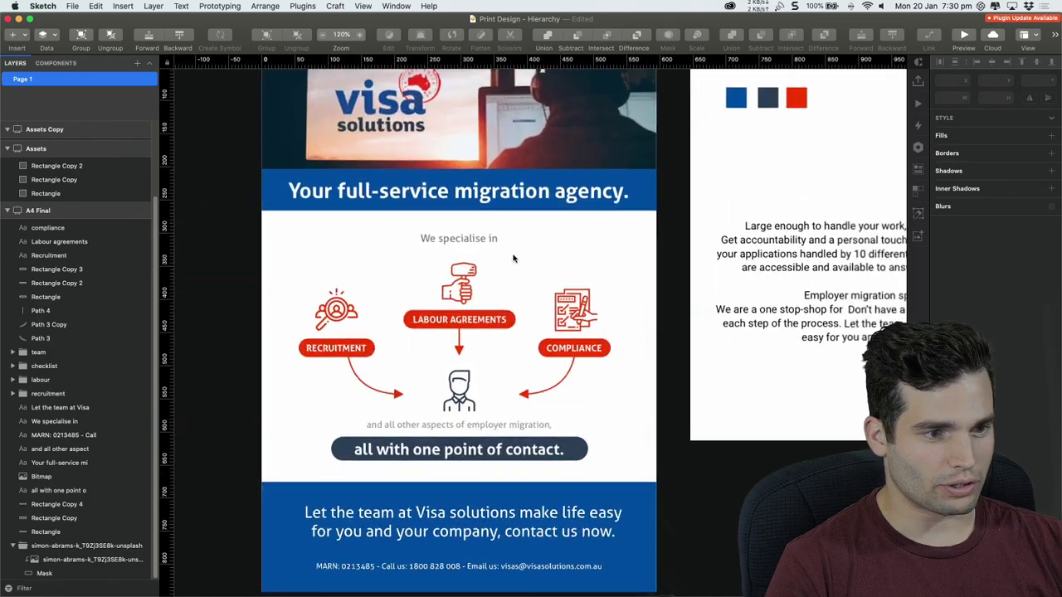
scroll(511, 258, up, 3)
scroll(553, 288, down, 2)
click(12, 36)
mouse_move(71, 55)
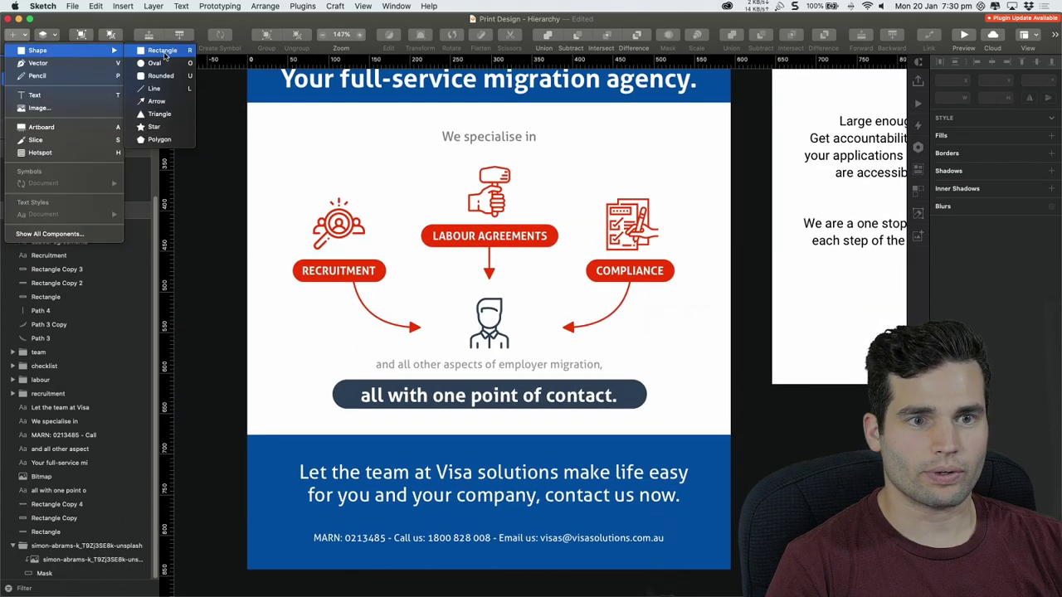
click(166, 63)
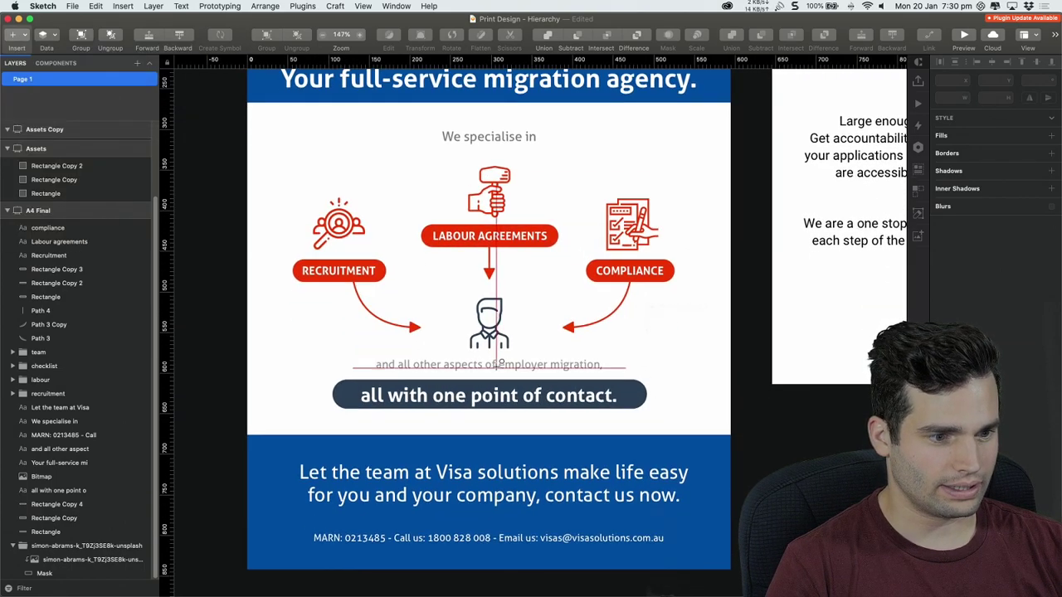
click(12, 38)
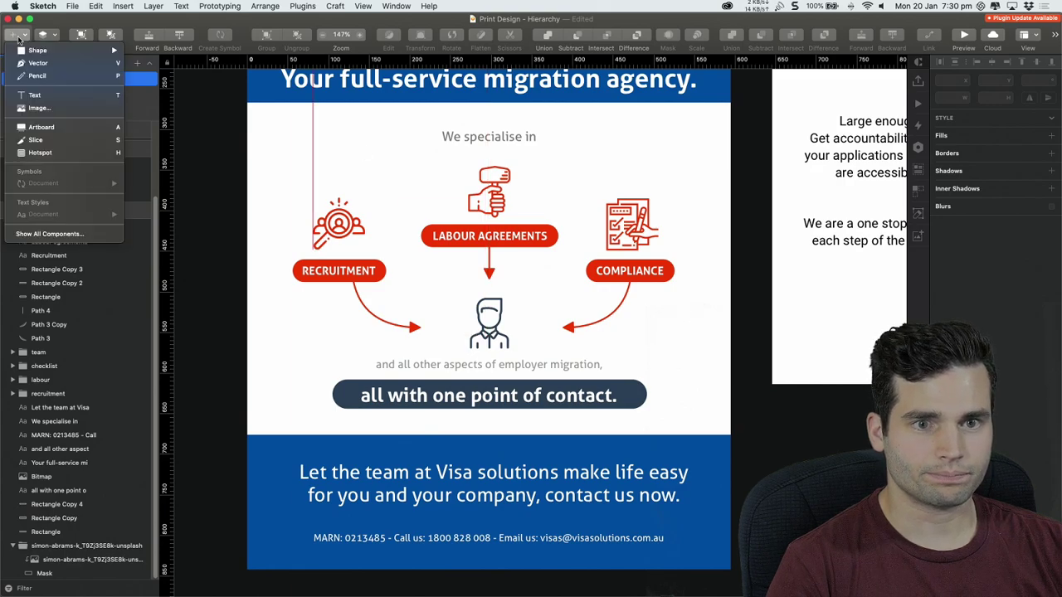
mouse_move(76, 56)
click(243, 154)
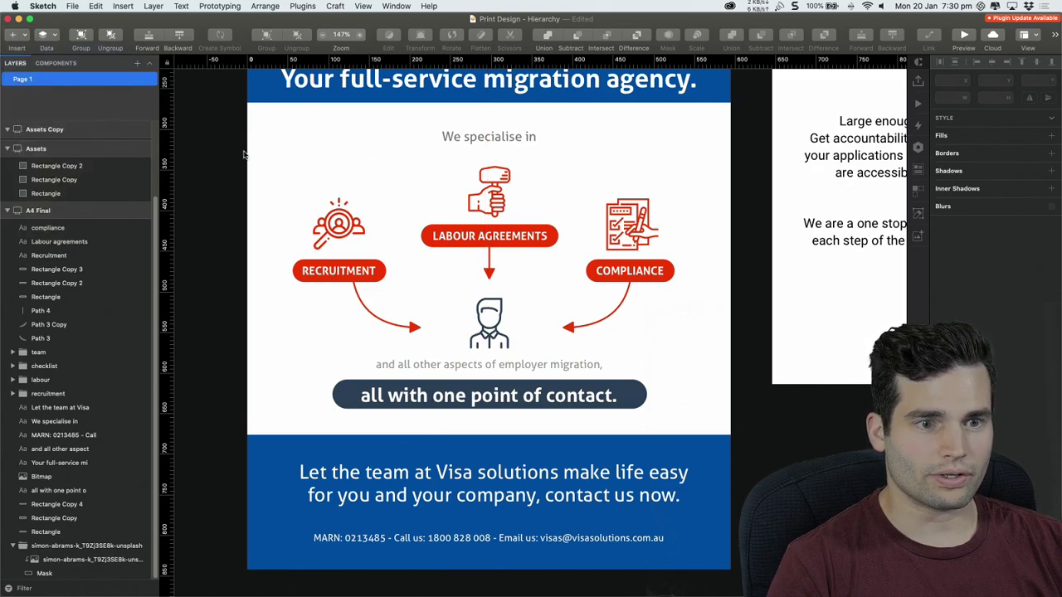
Inset the blue headline banner from both artboard sides, making it 566 wide at X 13
scroll(231, 153, up, 5)
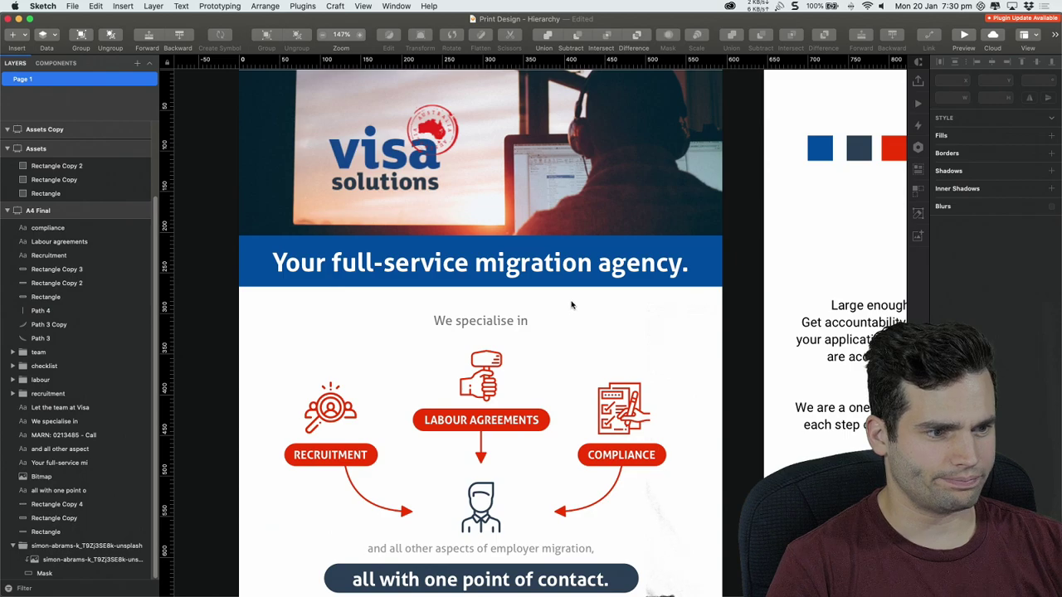
scroll(571, 306, up, 2)
drag(545, 312, 551, 312)
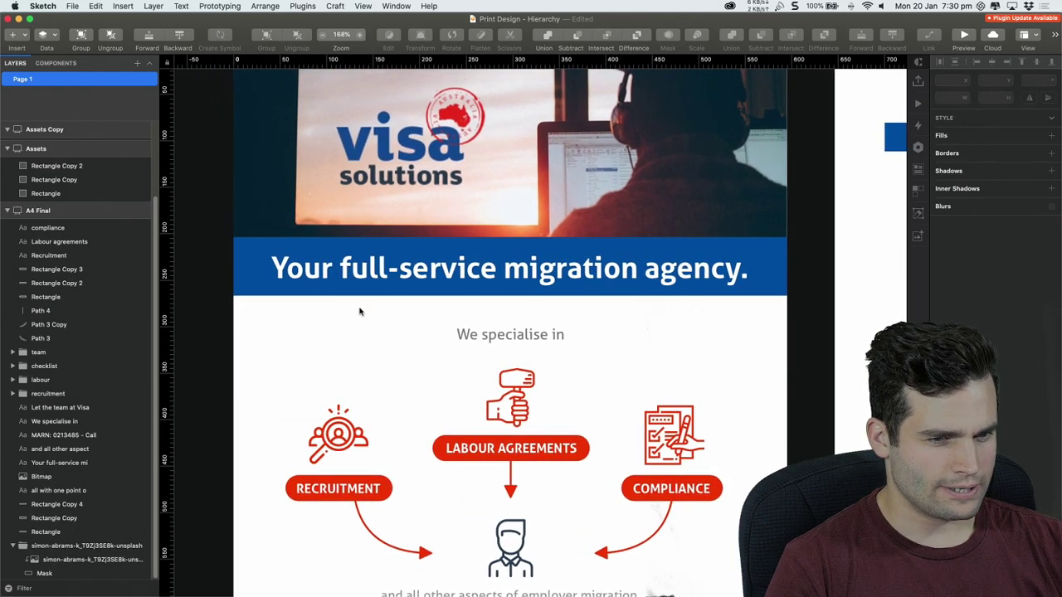
click(262, 289)
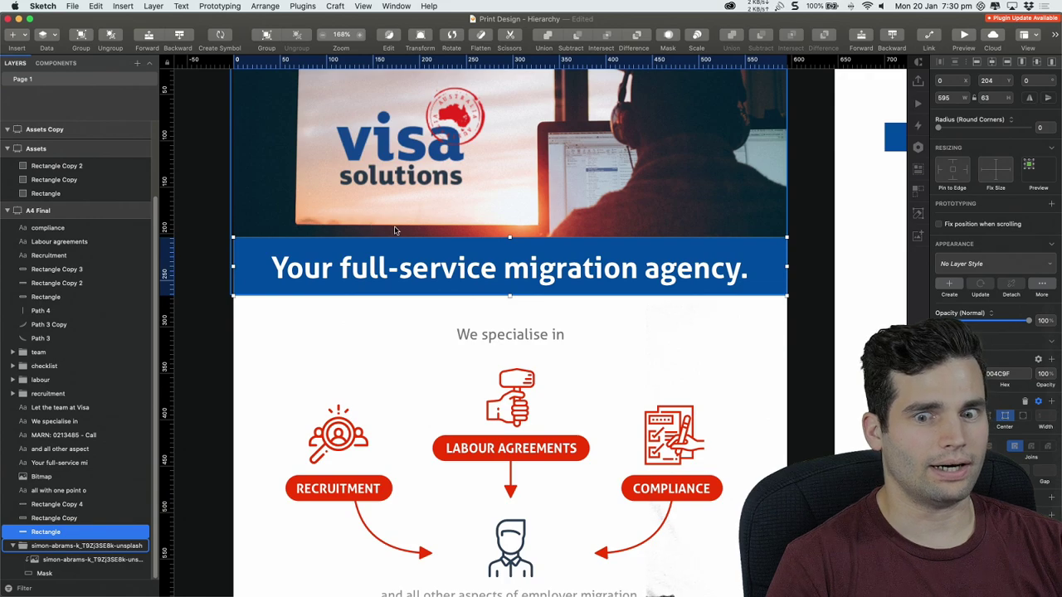
drag(234, 266, 248, 266)
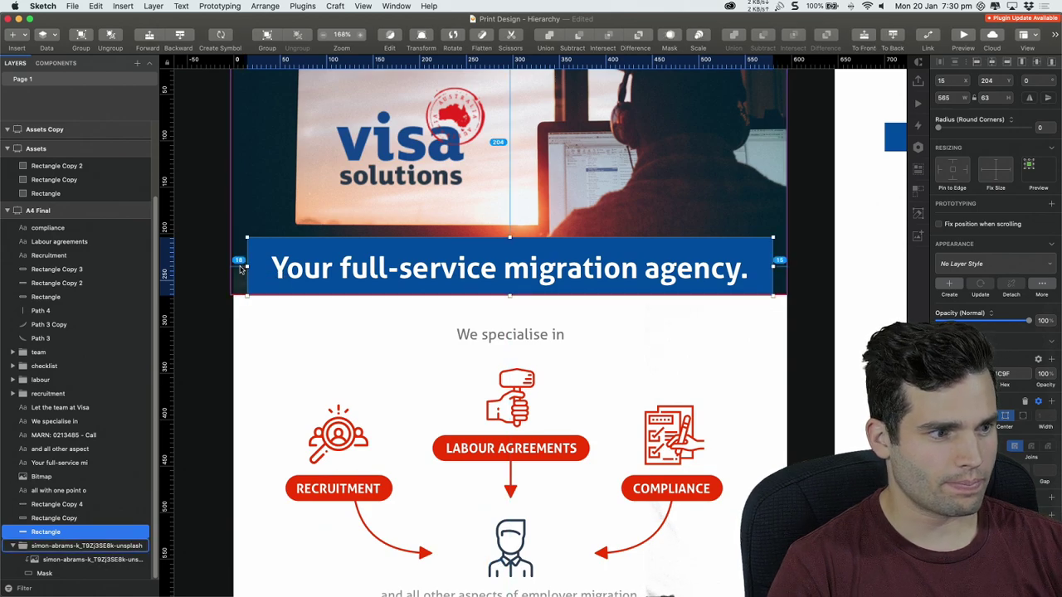
key(Left)
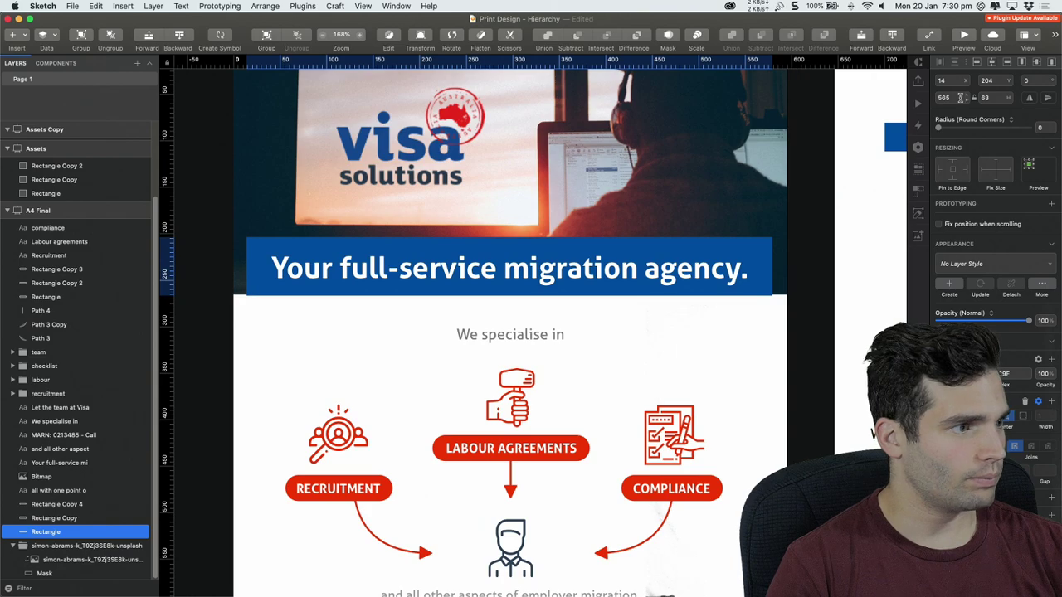
key(alt)
key(Left)
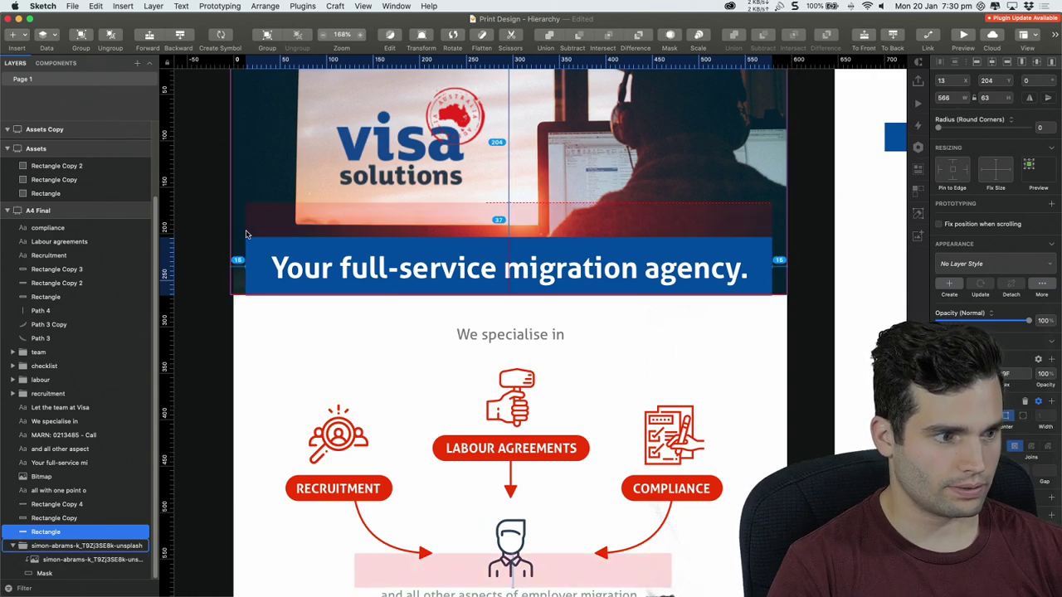
Move the blue banner and its headline text up together over the photo, to about 15 px above the photo's lower edge
click(478, 266)
shift+click(482, 250)
drag(481, 250, 479, 237)
key(alt)
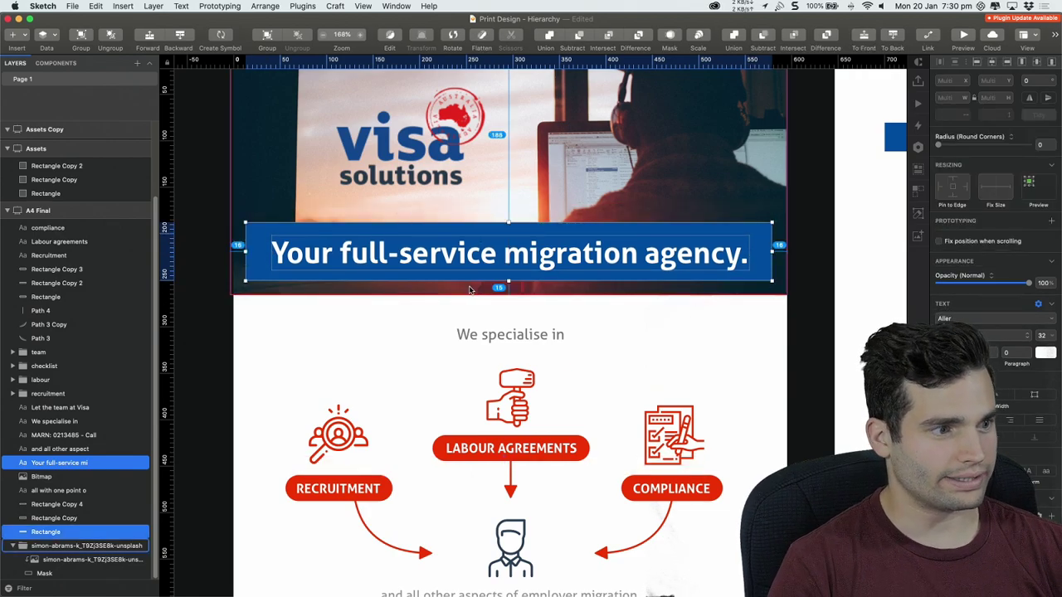
click(821, 311)
drag(816, 293, 795, 290)
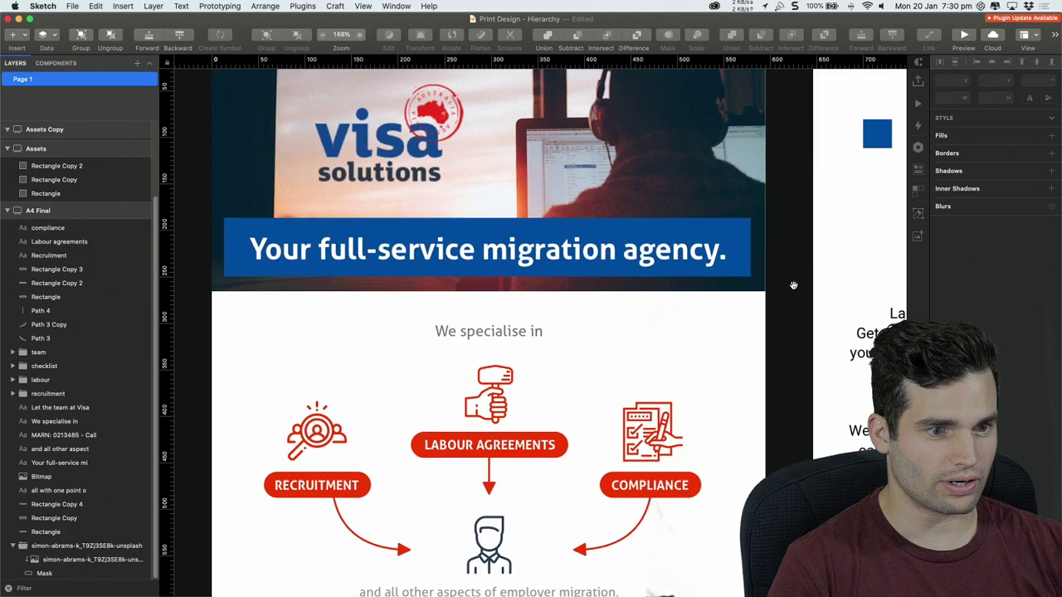
Round the blue headline banner's corners with a radius of 28 to give it a pill shape
click(741, 238)
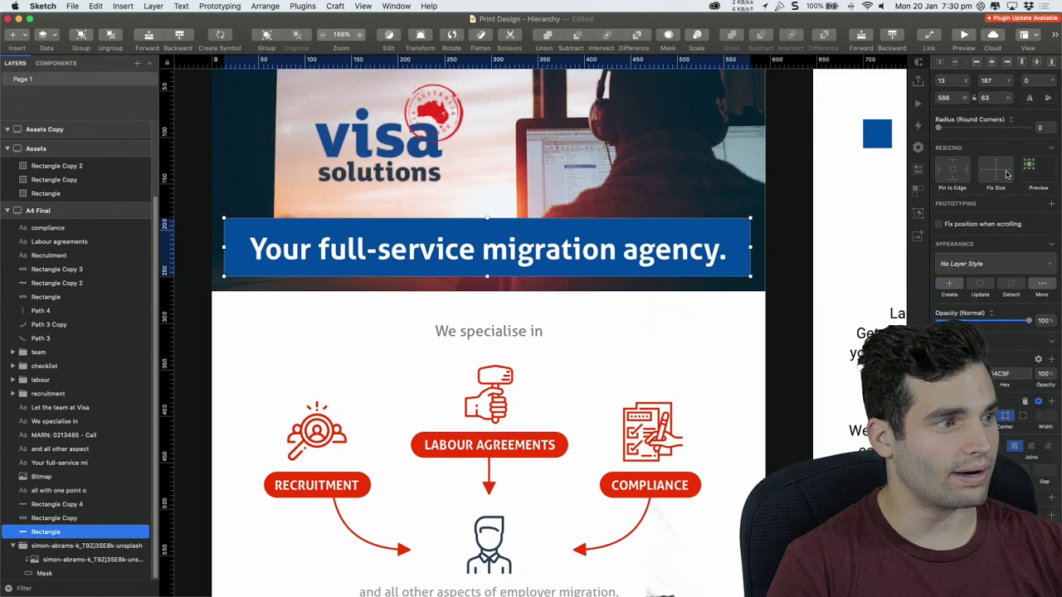
drag(951, 125, 953, 130)
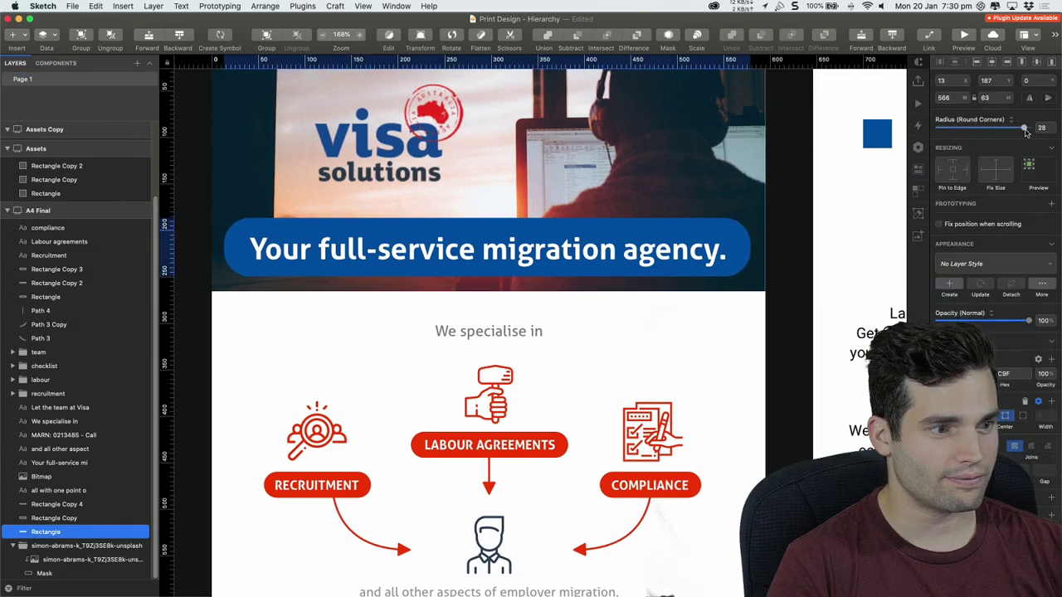
click(780, 300)
scroll(747, 286, down, 5)
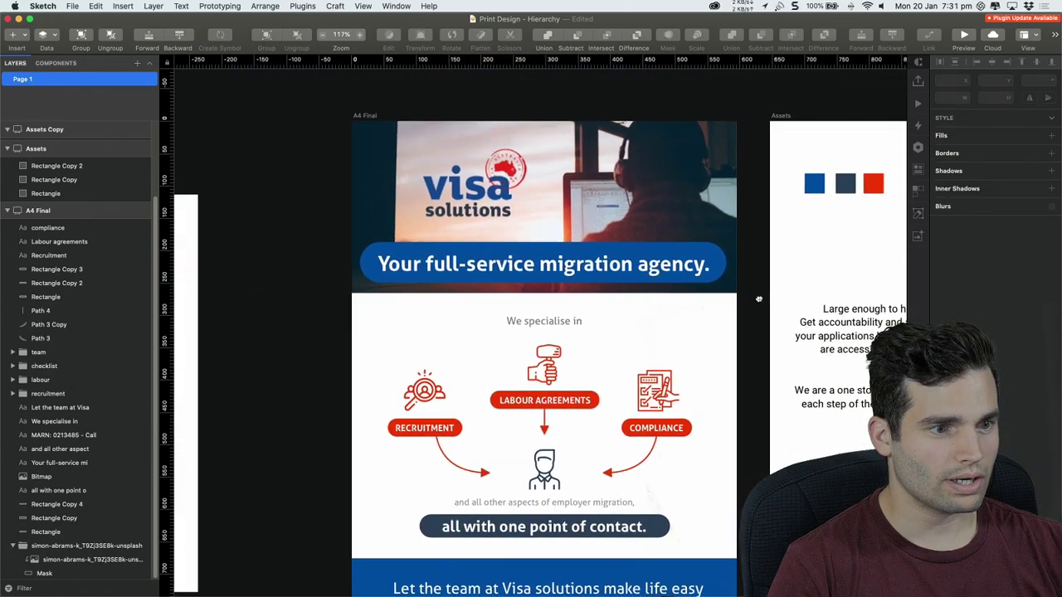
scroll(701, 272, down, 2)
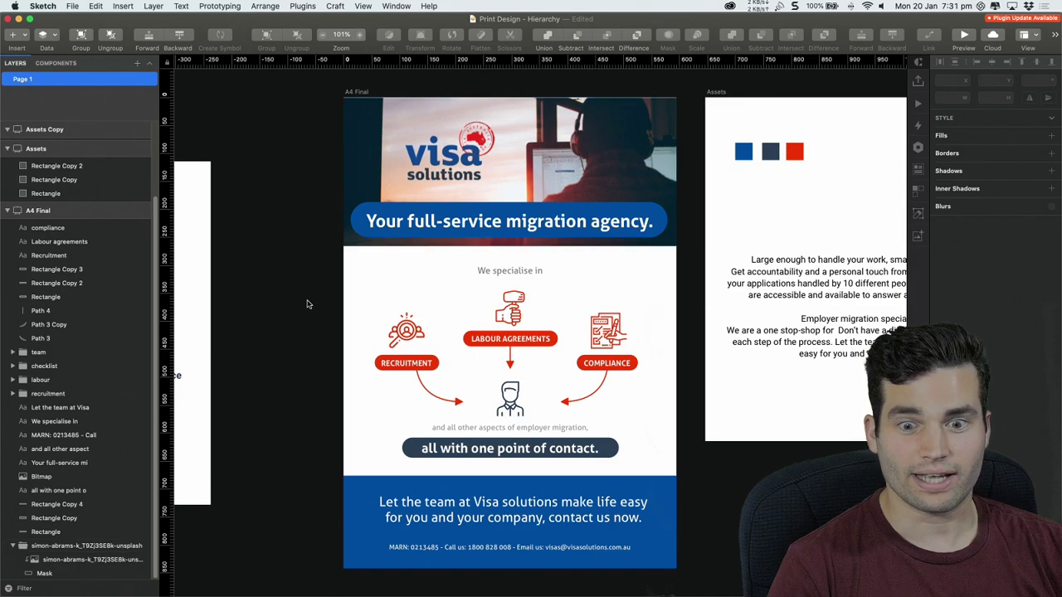
scroll(413, 289, up, 1)
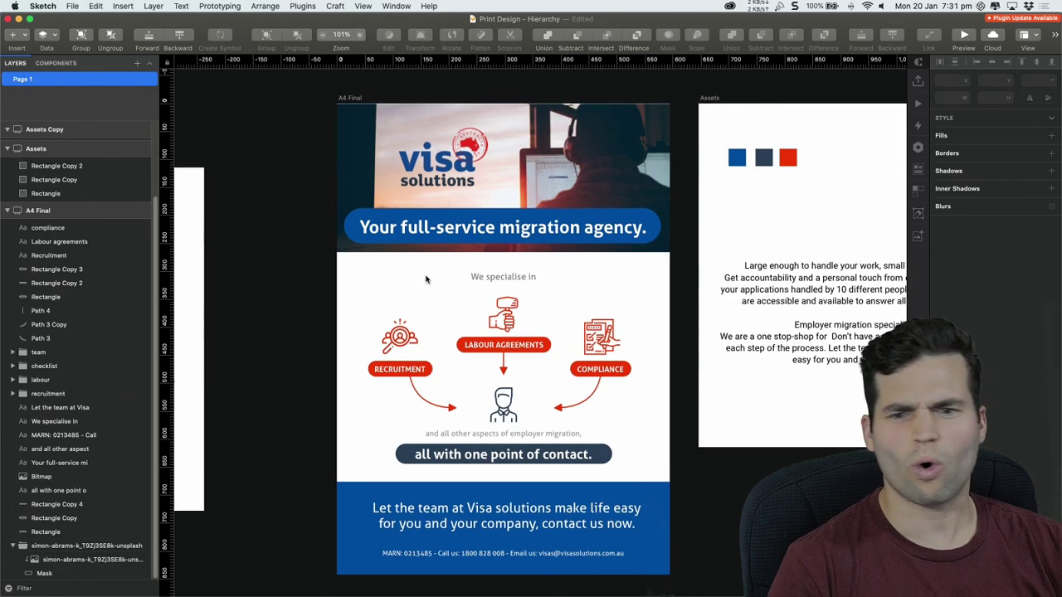
Select the Mask layer inside the header photo's group
scroll(448, 275, up, 4)
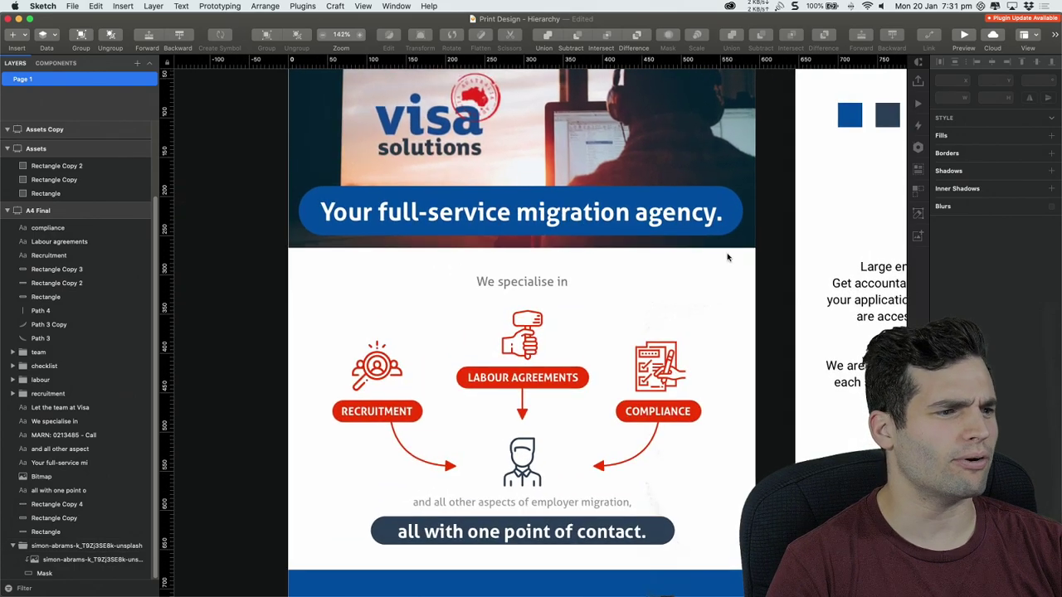
click(715, 243)
scroll(741, 255, up, 1)
click(44, 573)
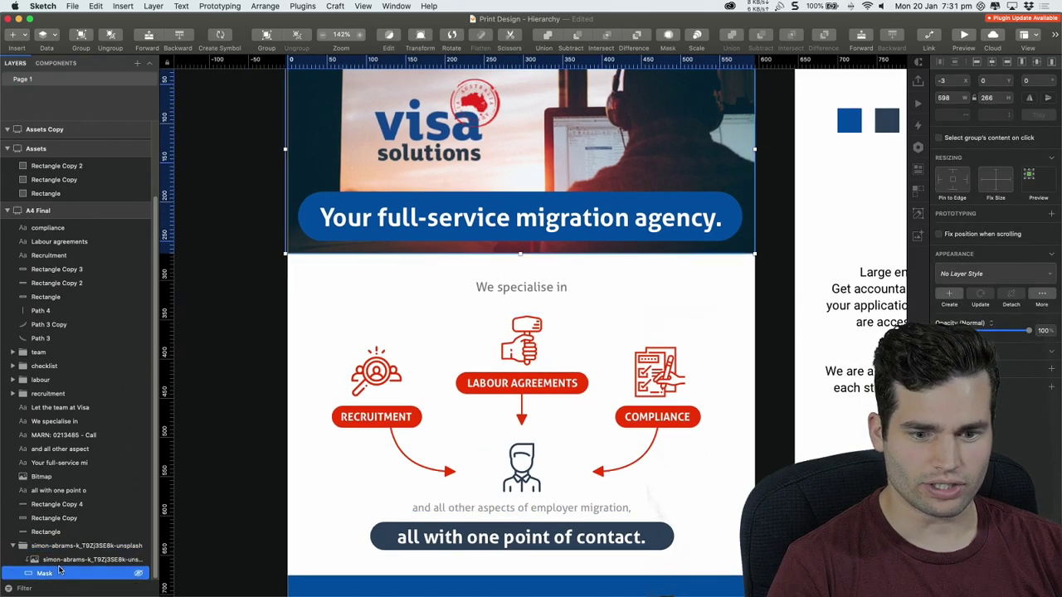